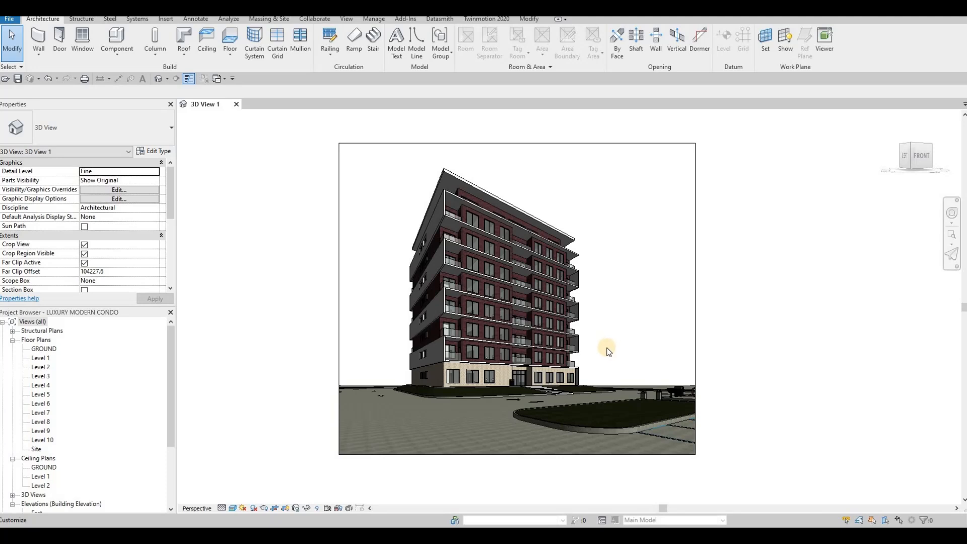
- Create sheet A101 on the A0 metric title block, browsing Titleblocks but loading nothing
key(F1)
key(F1)
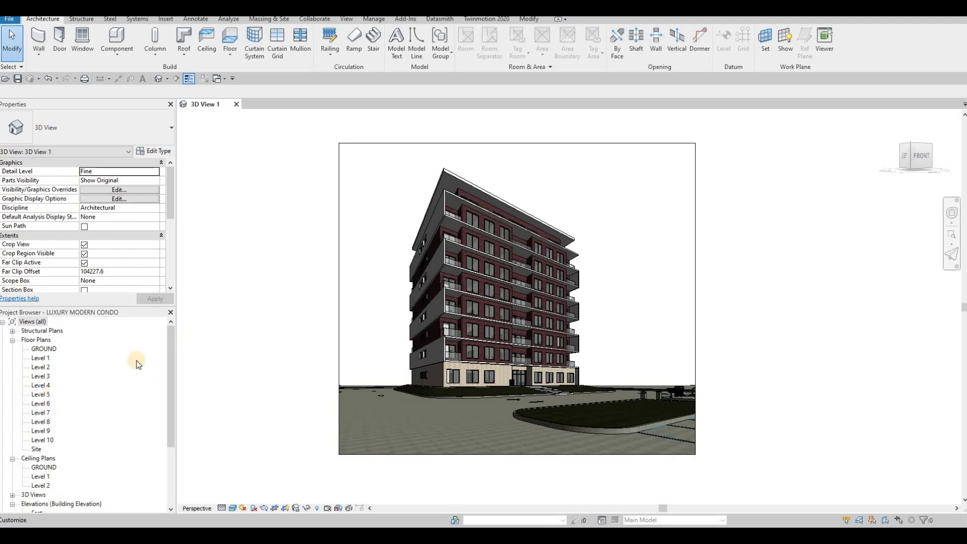
scroll(48, 423, down, 4)
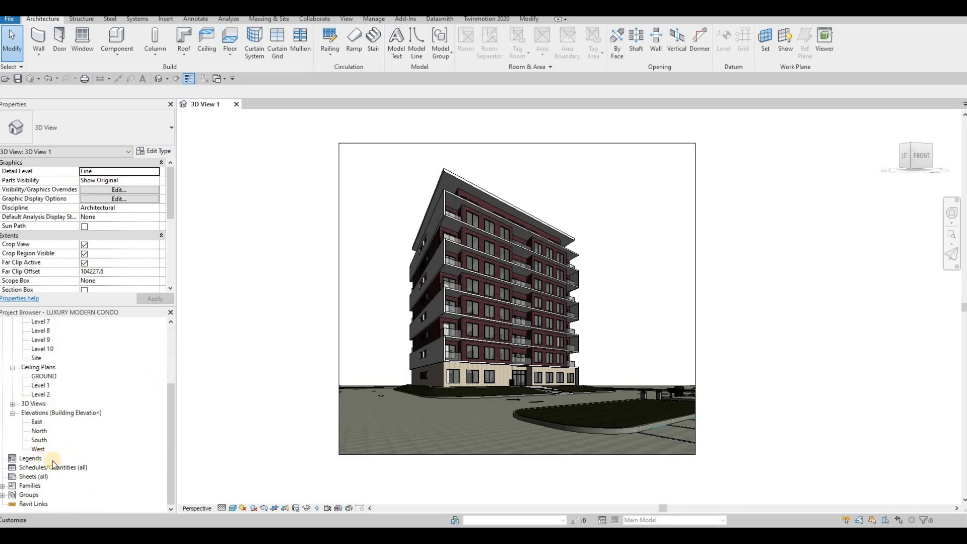
click(23, 477)
right_click(24, 476)
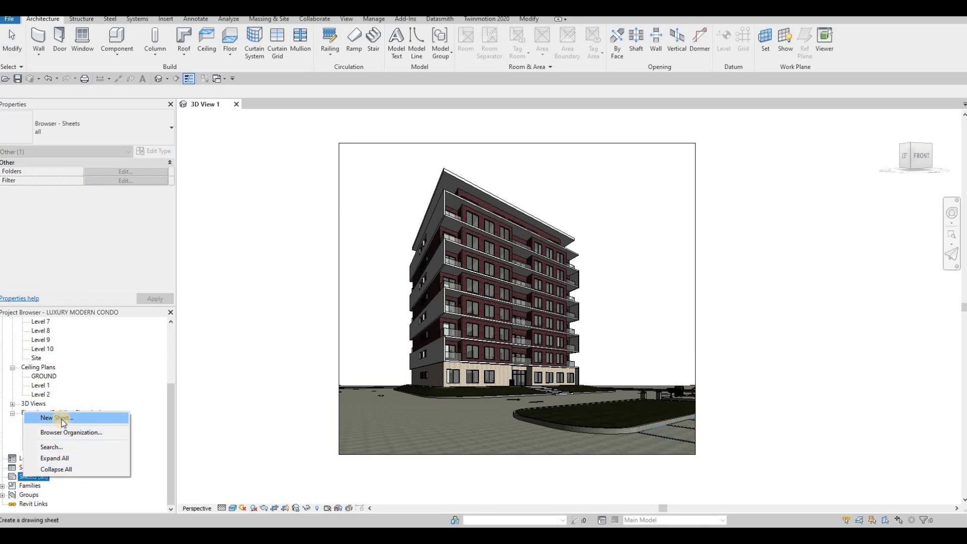
click(62, 419)
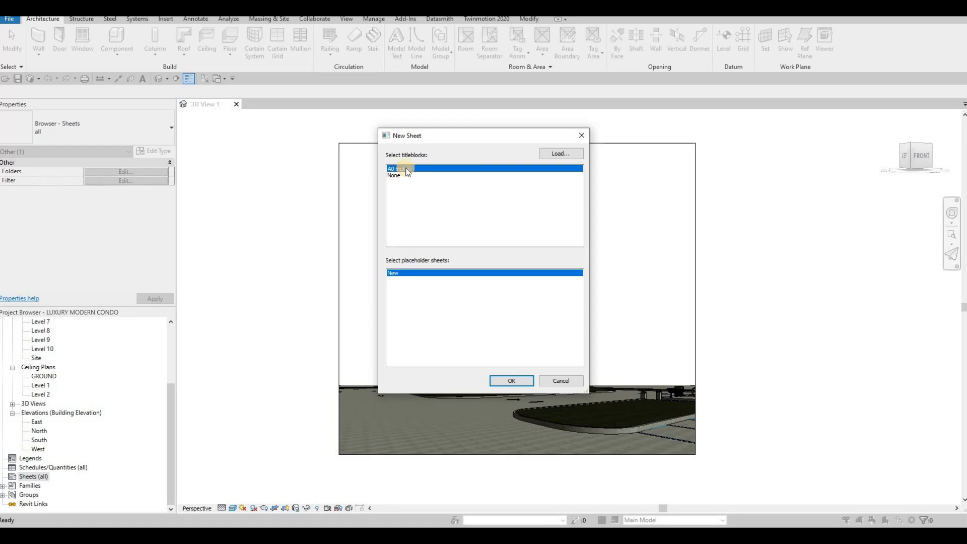
click(554, 156)
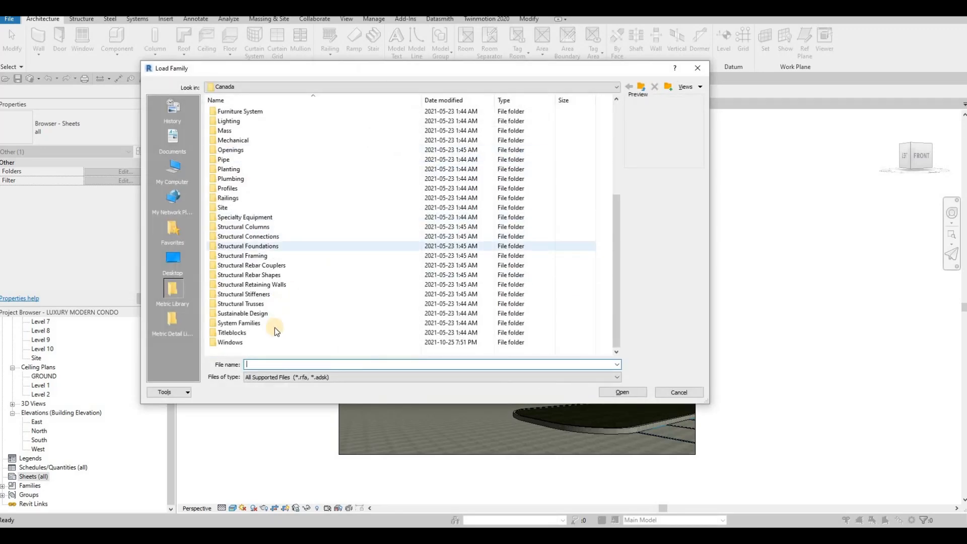
double_click(233, 335)
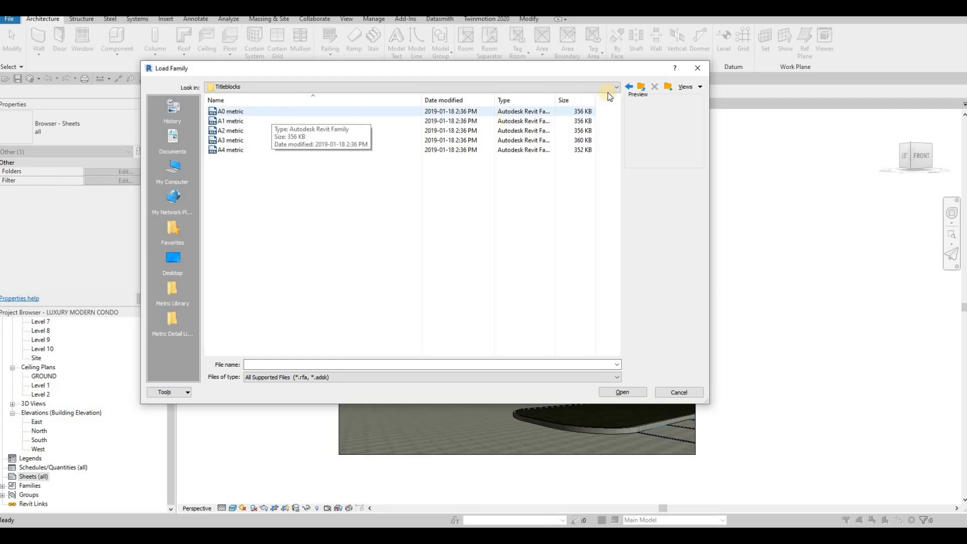
click(697, 68)
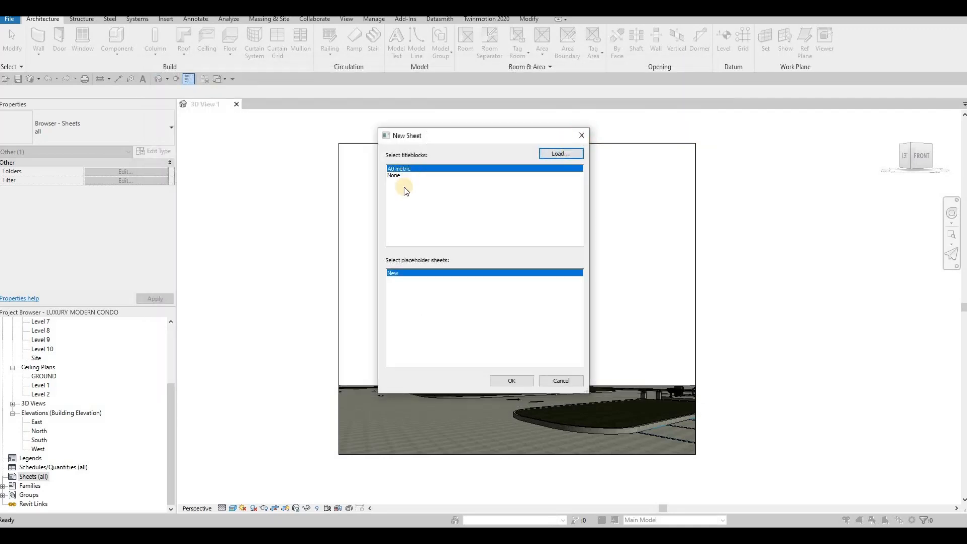
click(514, 381)
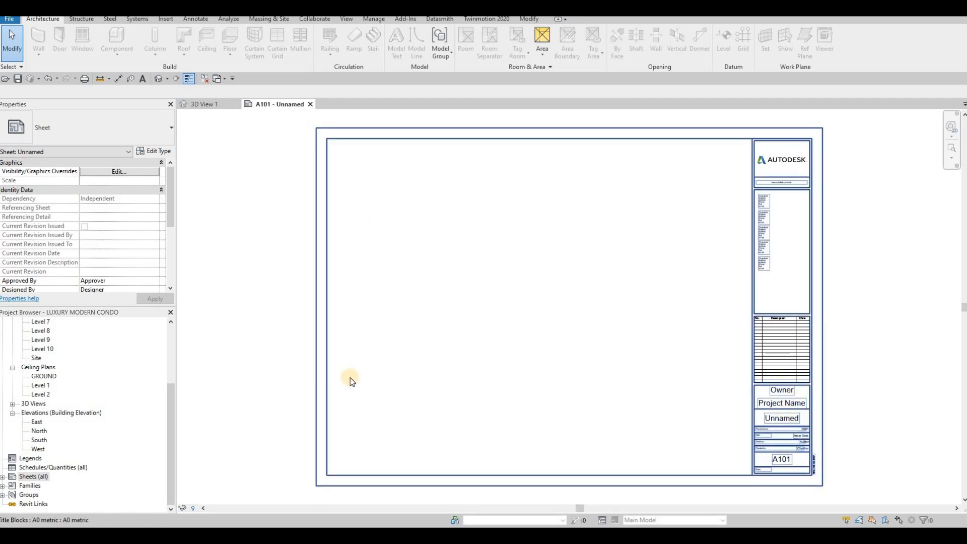
- Enter ACD as the Owner in the A101 title block
click(3, 477)
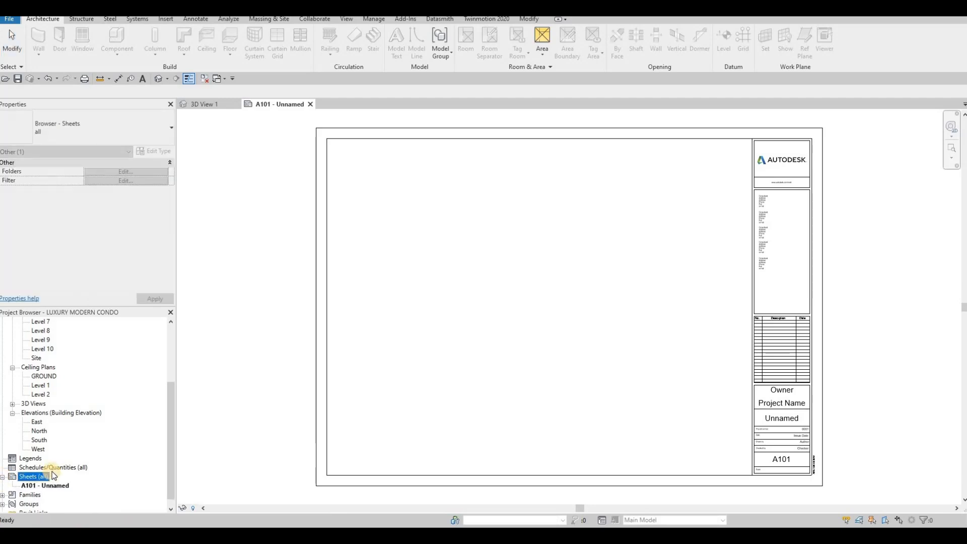
click(788, 395)
click(786, 392)
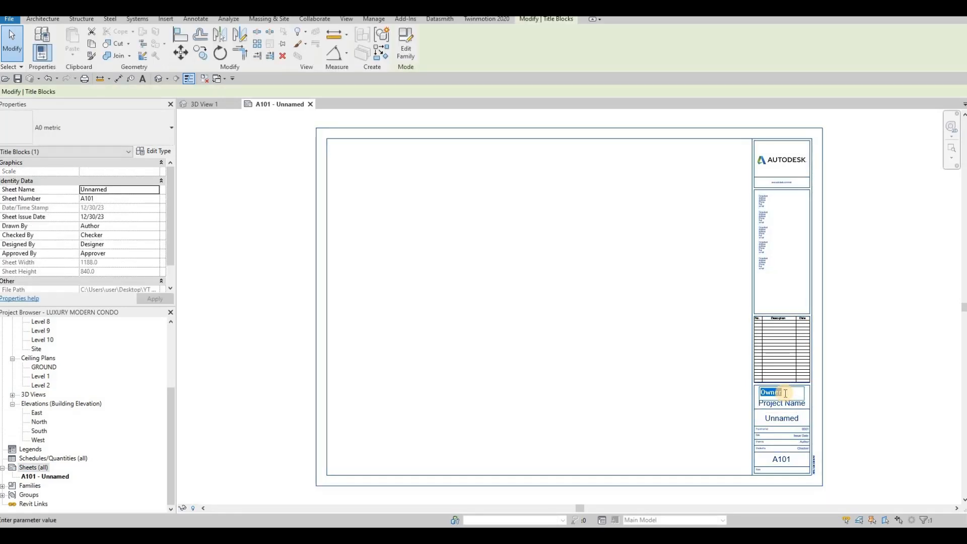
key(Caps_Lock)
text(AV)
key(BackSpace)
text(CD)
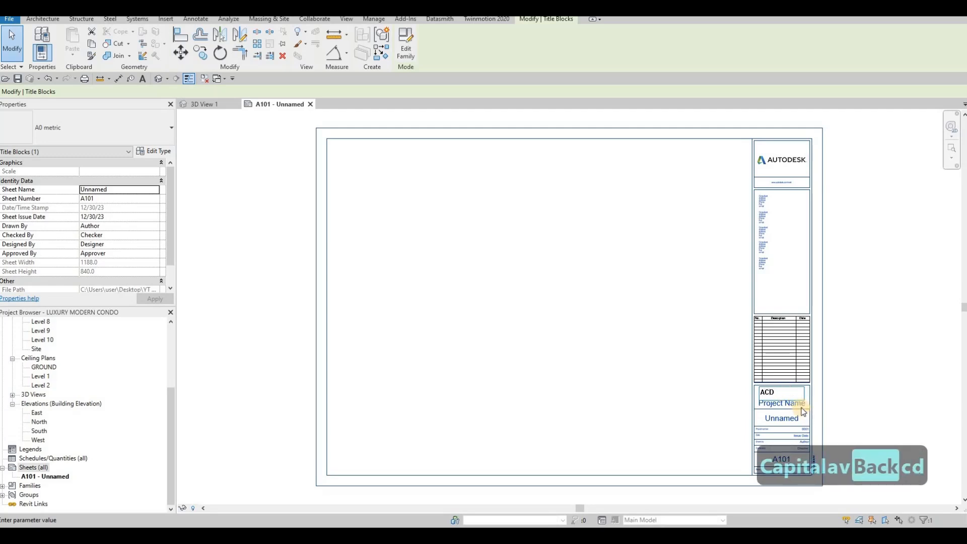
click(801, 406)
- Enter LUXURY MODERN CONDOMINIUM as the title block's project name
click(800, 404)
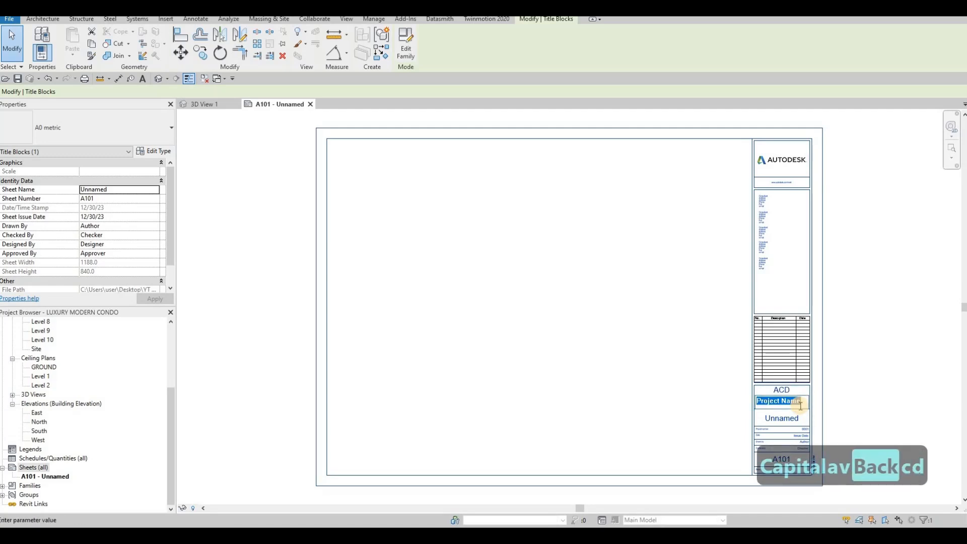
text(LU)
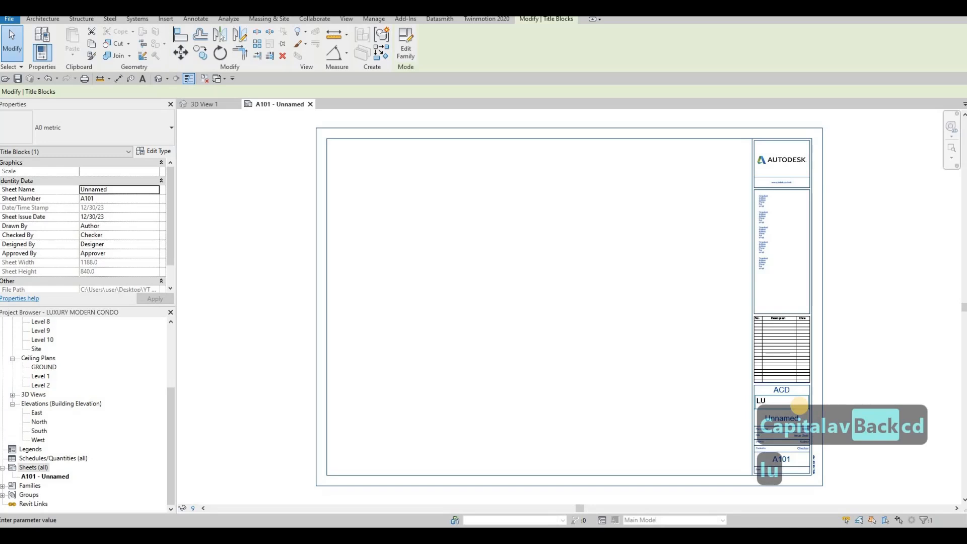
text(XUR)
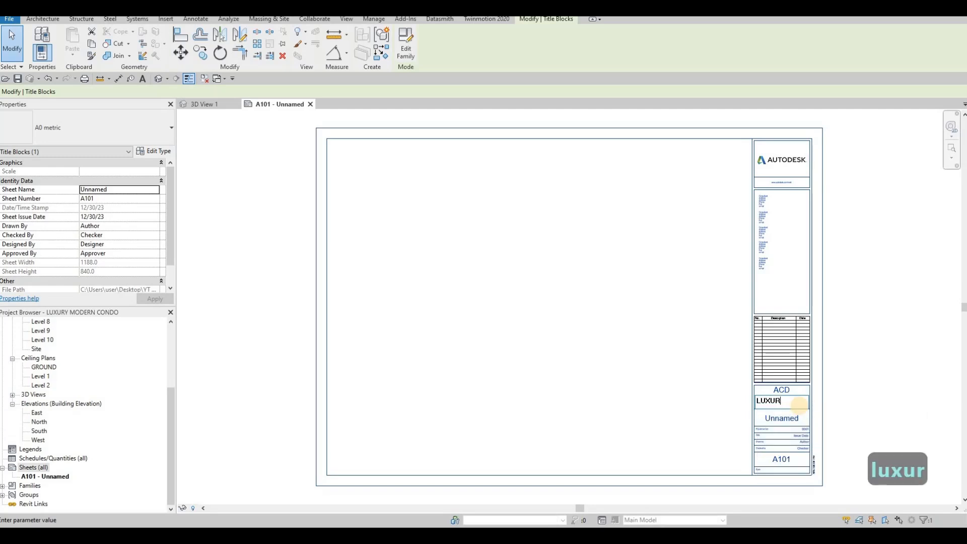
text(Y )
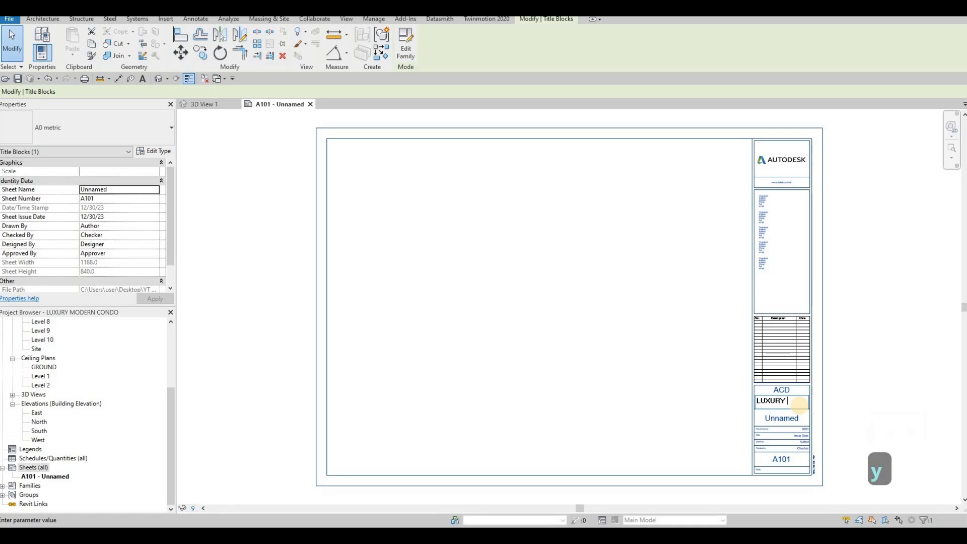
text(MODER)
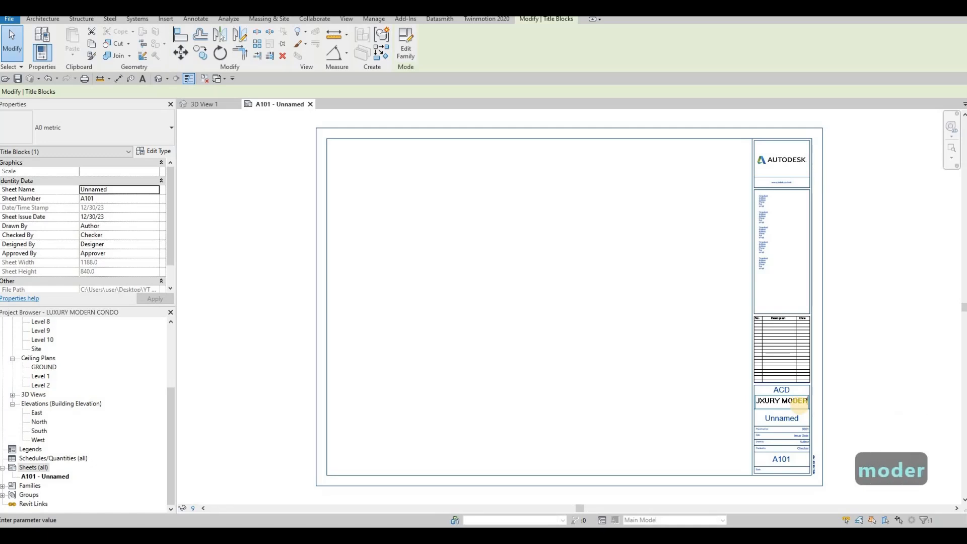
text(N CONSO)
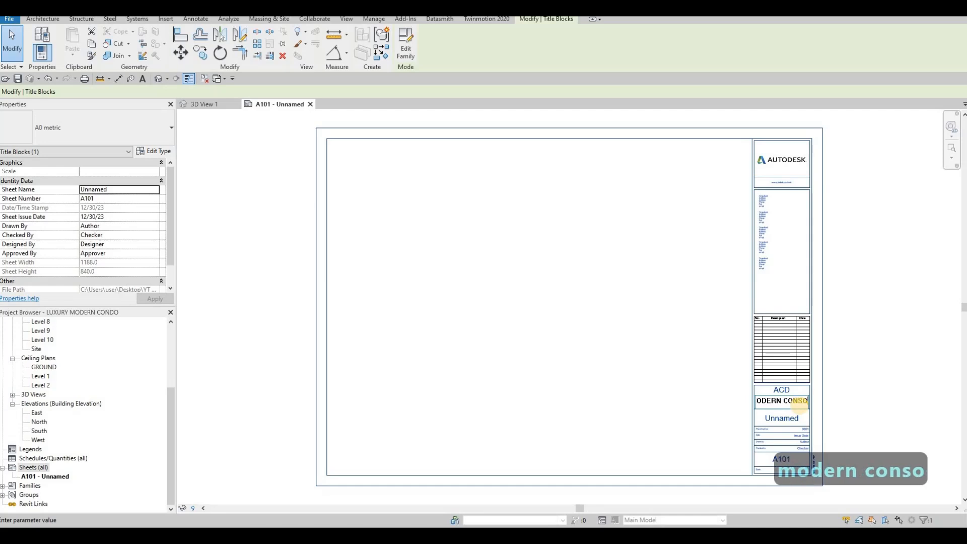
key(BackSpace)
key(BackSpace)
text(DOMIN)
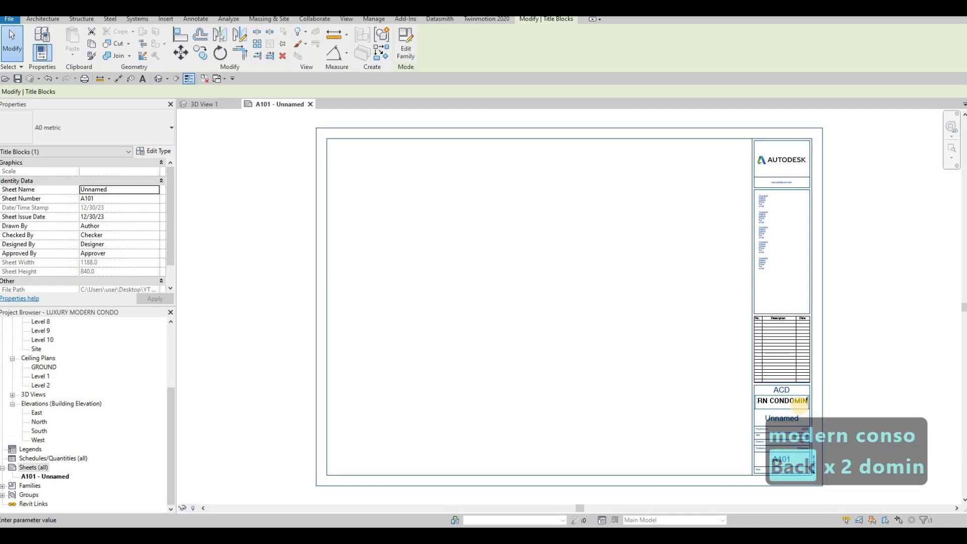
text(UI)
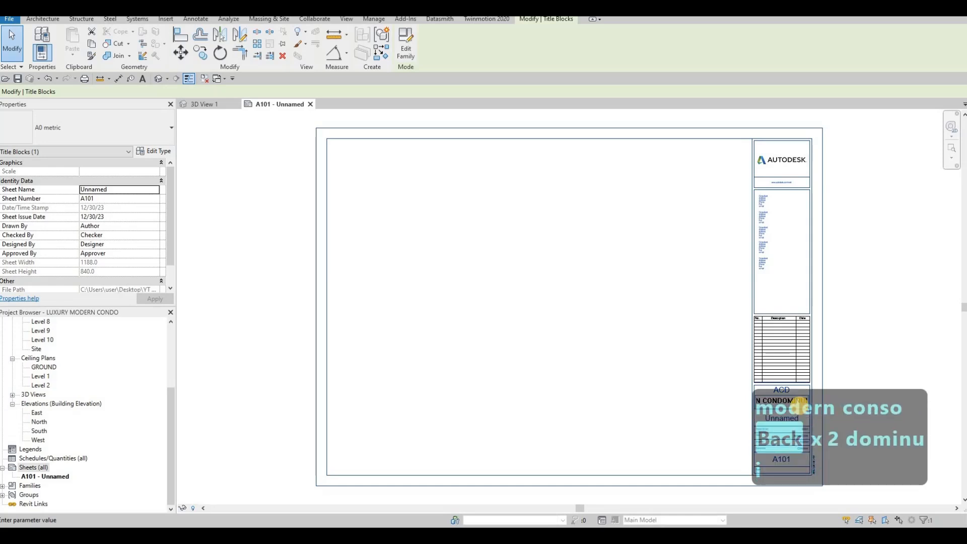
key(BackSpace)
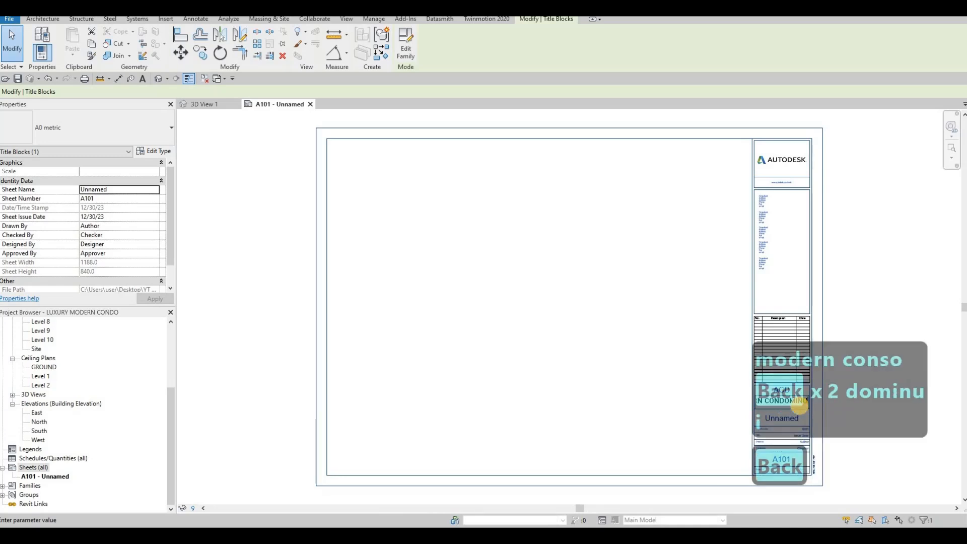
key(BackSpace)
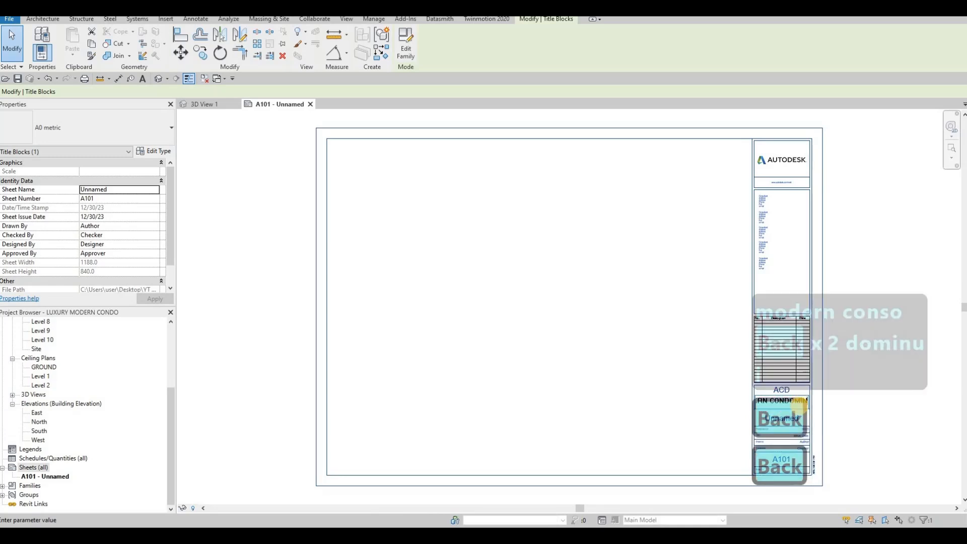
text(ium)
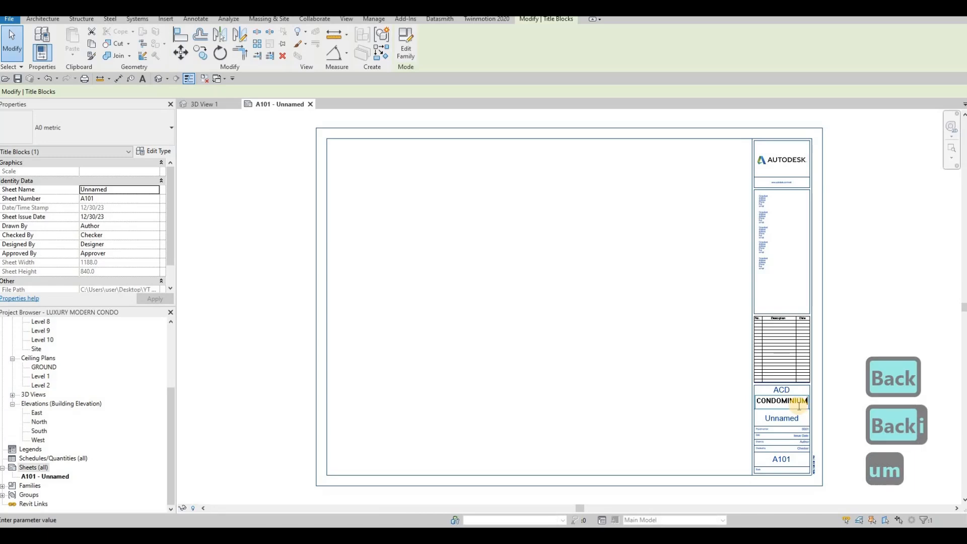
click(733, 422)
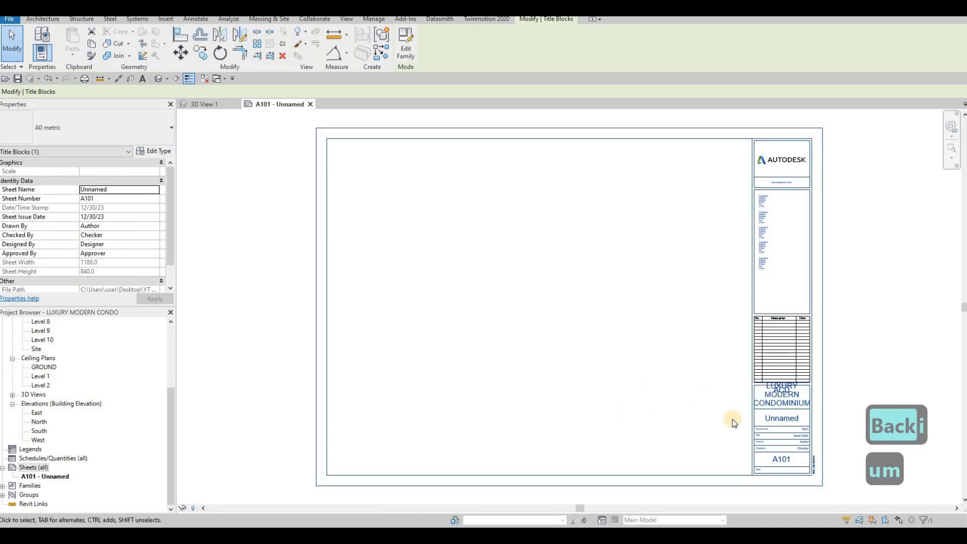
click(783, 410)
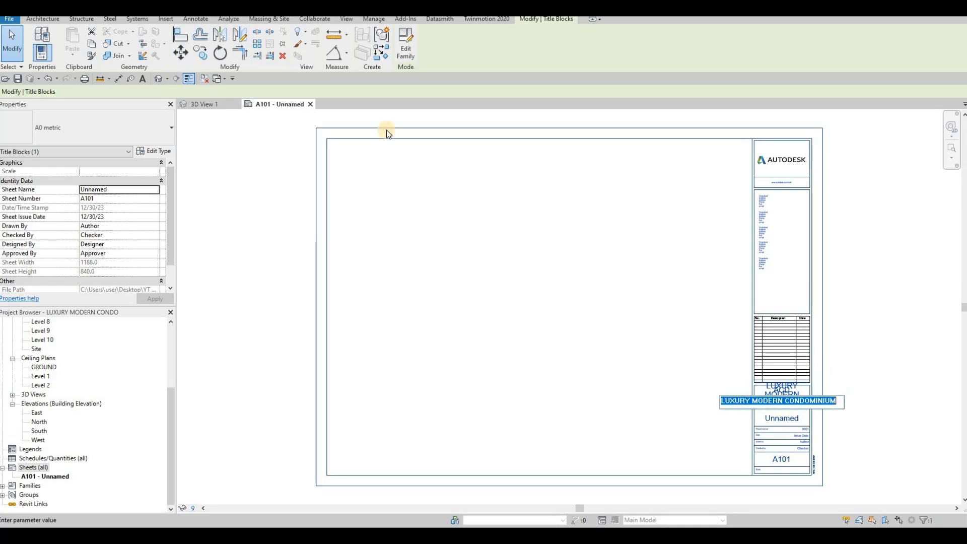
click(530, 206)
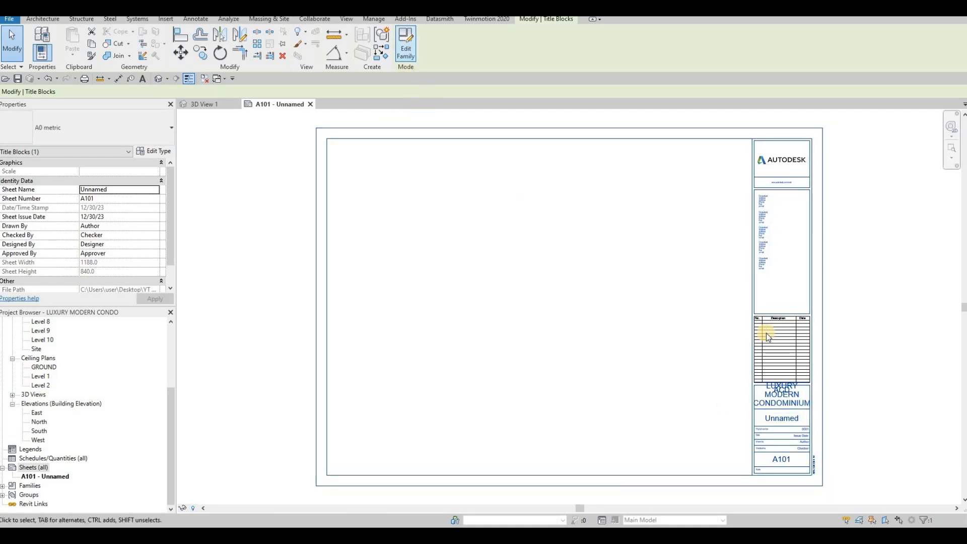
- Set the Project Name label to the Label 8mm type
click(790, 405)
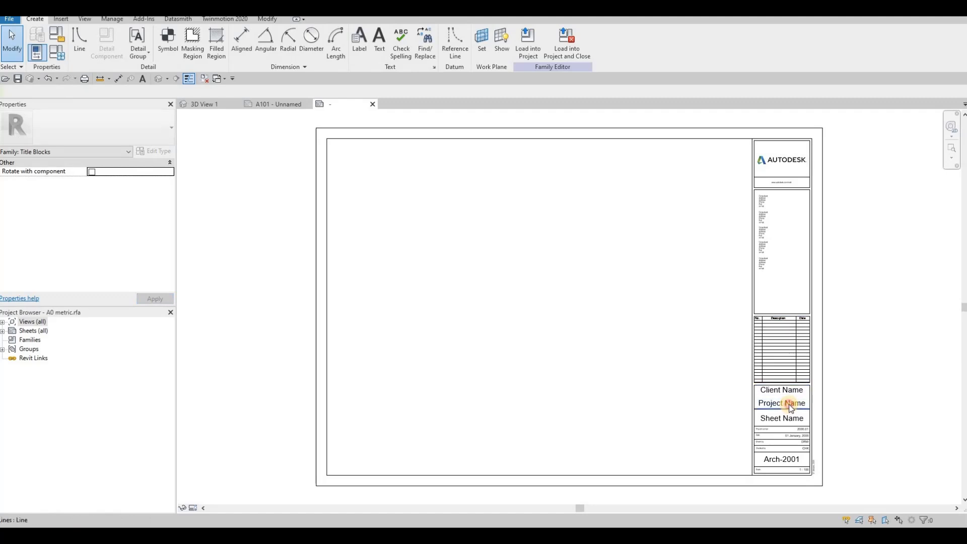
click(126, 125)
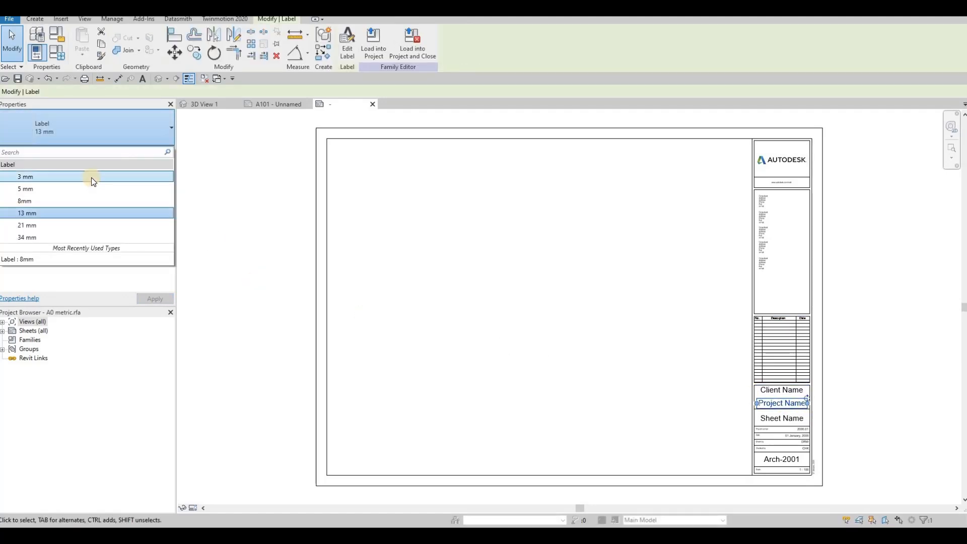
click(87, 177)
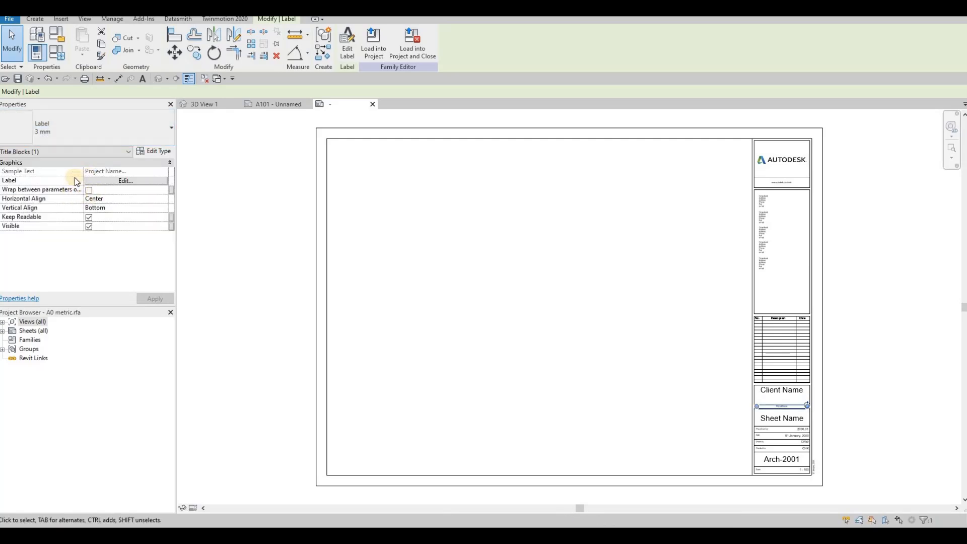
click(78, 125)
click(43, 186)
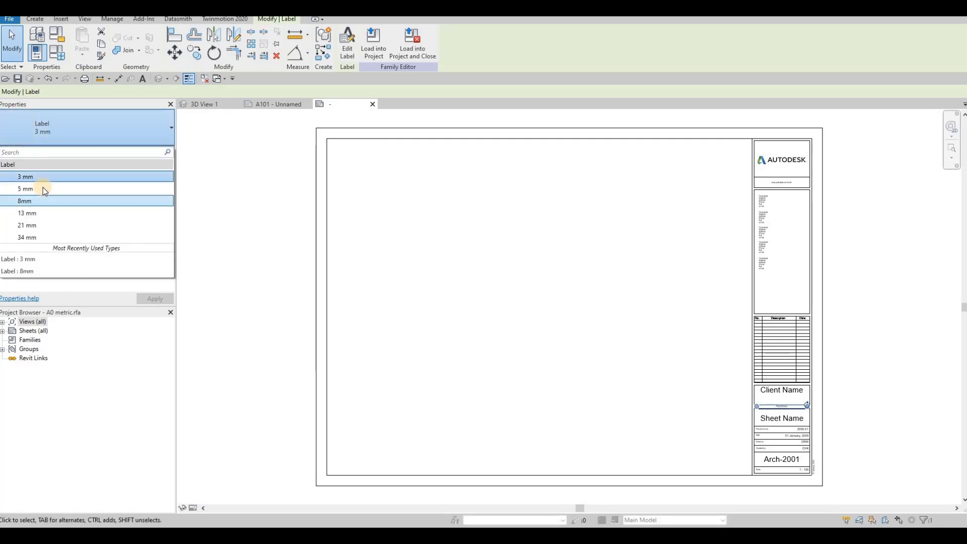
click(41, 127)
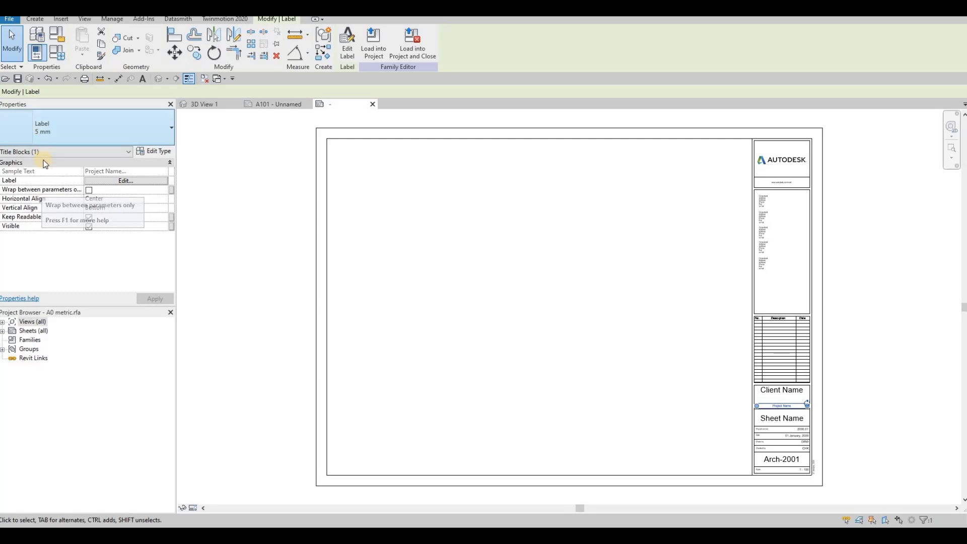
click(46, 202)
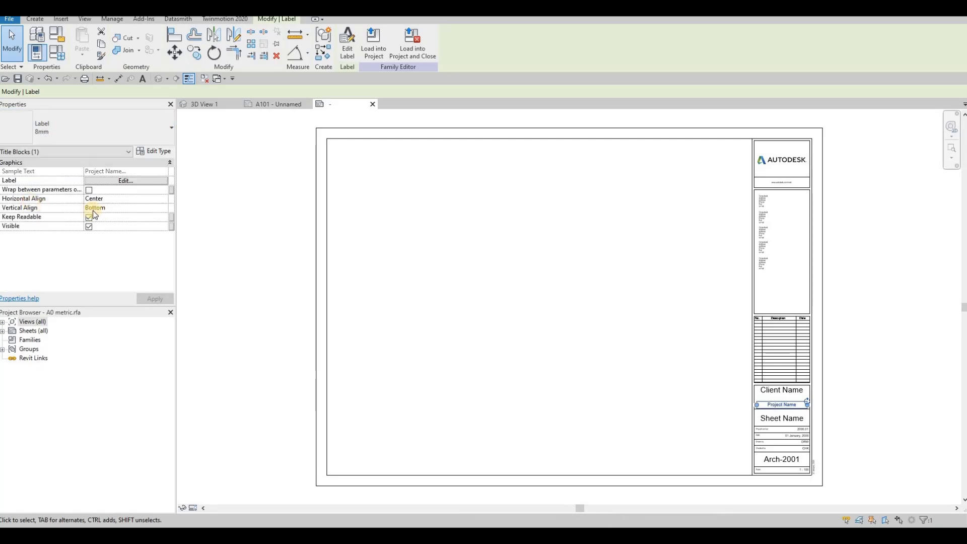
- Load the edited title block into the project and close without saving A0 metric.rfa
click(412, 52)
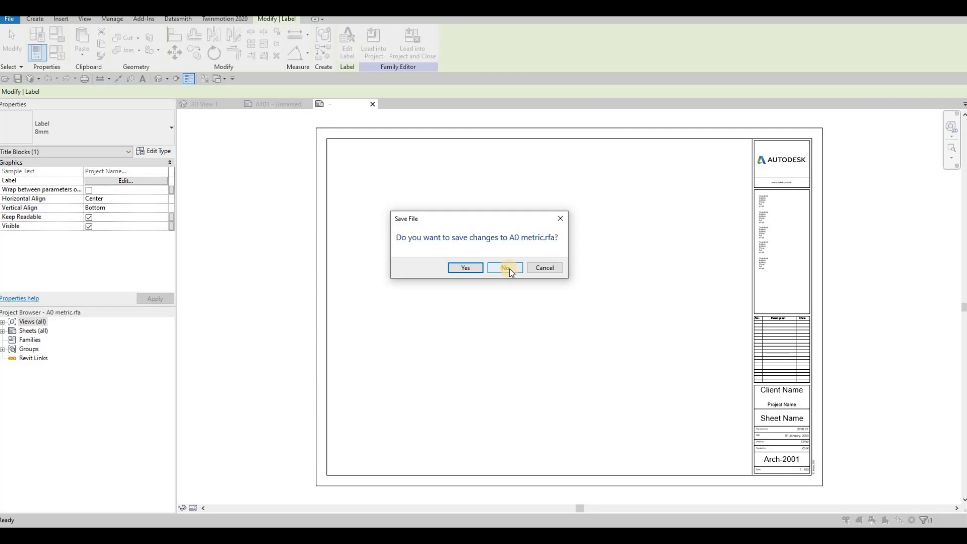
key(F1)
key(F1)
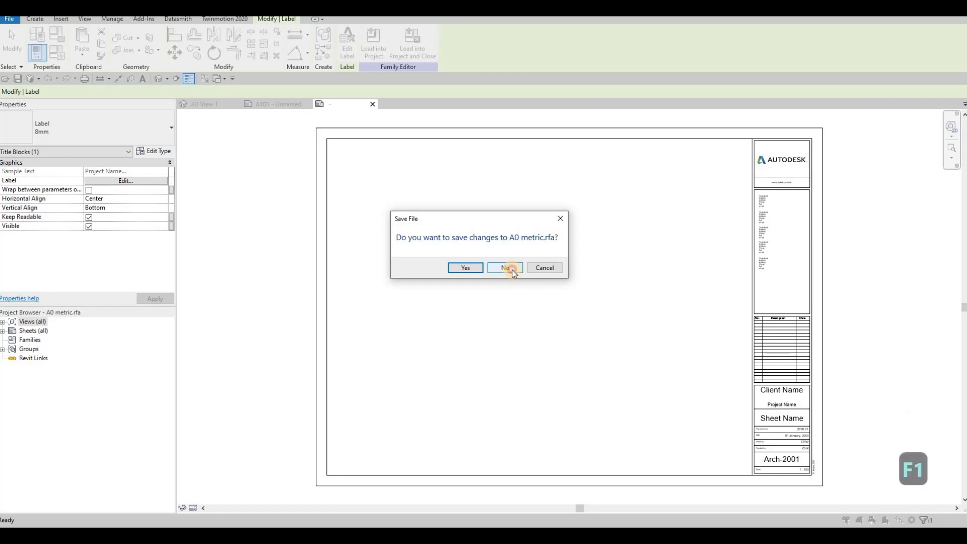
click(508, 268)
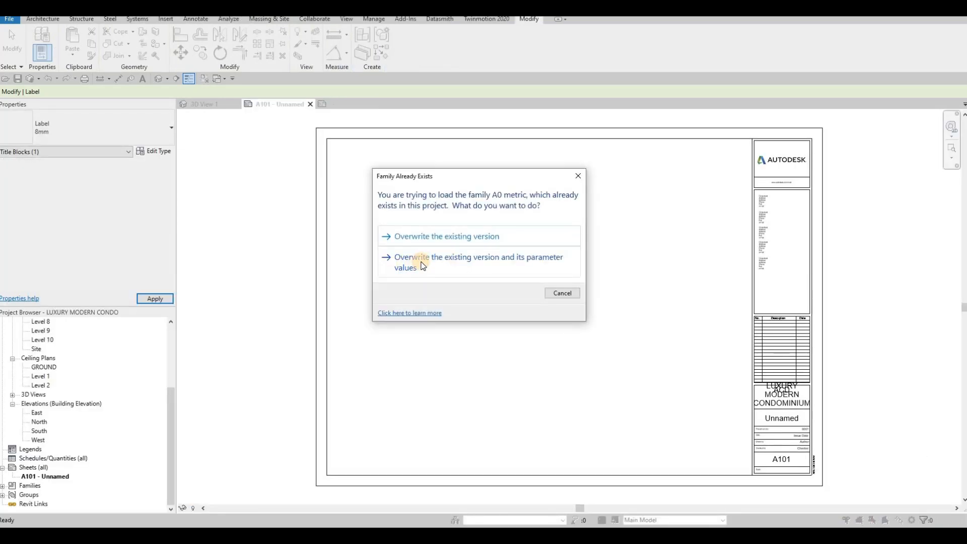
- Overwrite the existing A0 metric version along with its parameter values
click(422, 263)
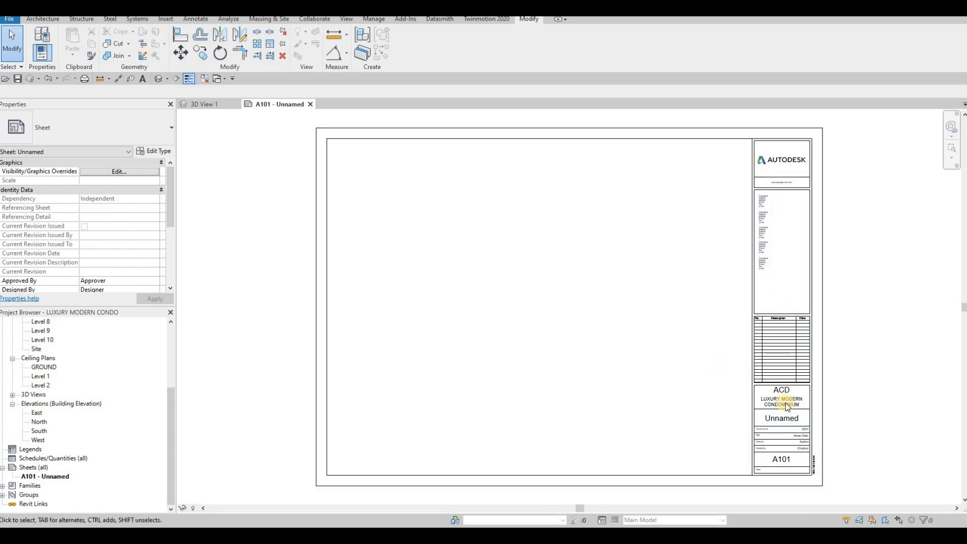
- Type COVER SHEET into the A101 title block's sheet name label
scroll(762, 418, down, 2)
scroll(775, 411, up, 2)
scroll(773, 371, up, 2)
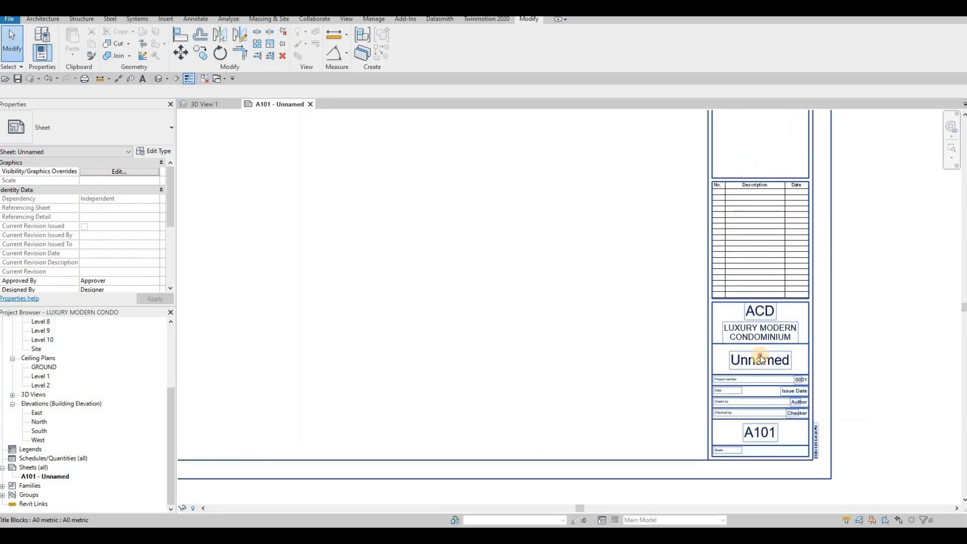
click(762, 382)
click(763, 383)
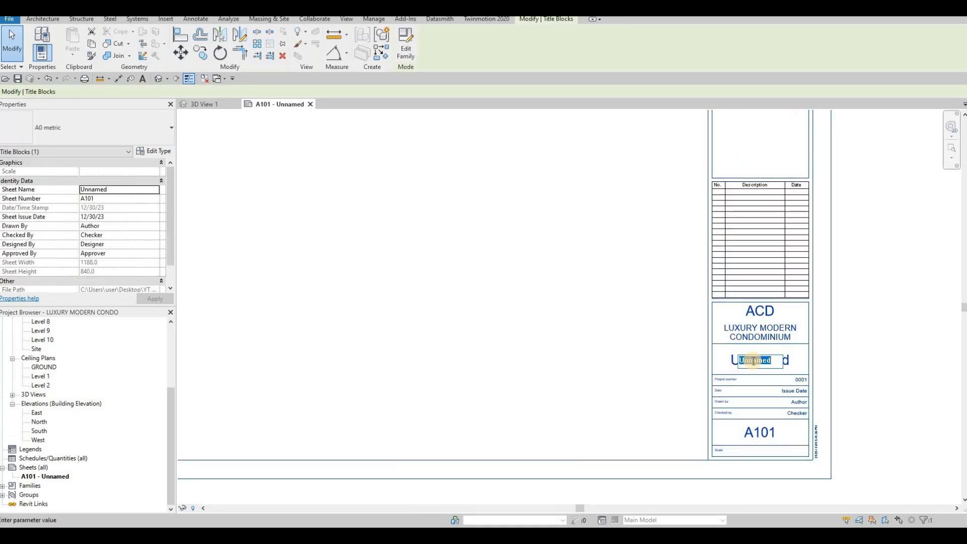
text(COVER)
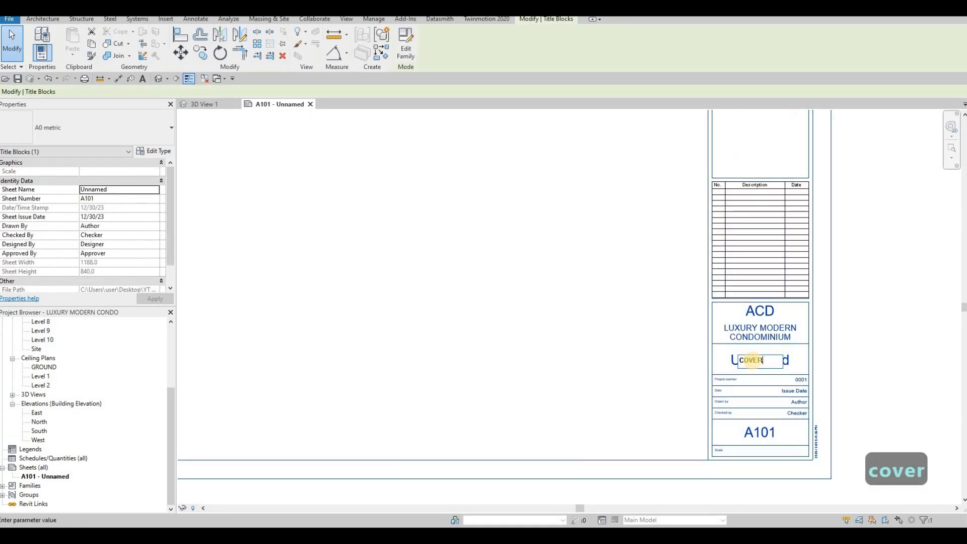
text( SHEET)
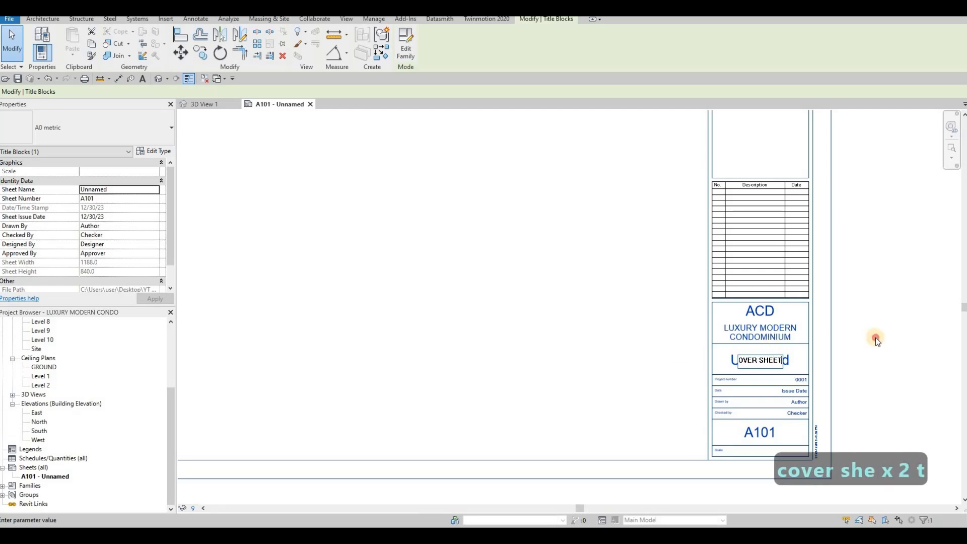
click(845, 363)
scroll(561, 358, down, 6)
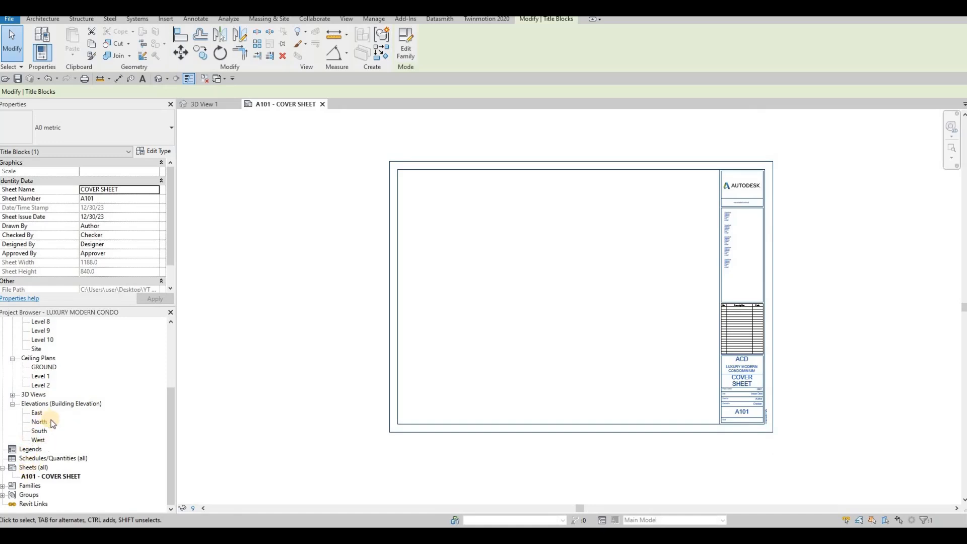
scroll(50, 421, up, 5)
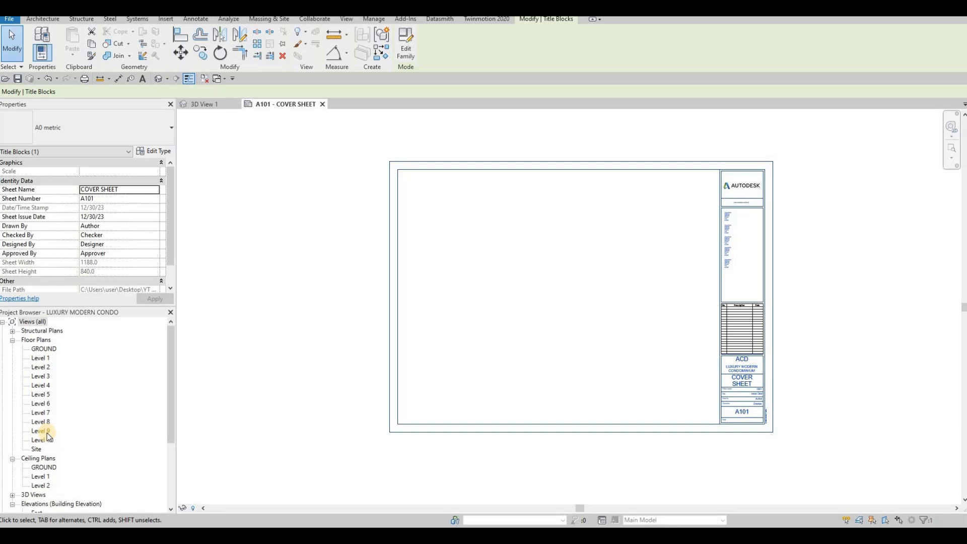
scroll(37, 442, down, 1)
scroll(37, 441, down, 3)
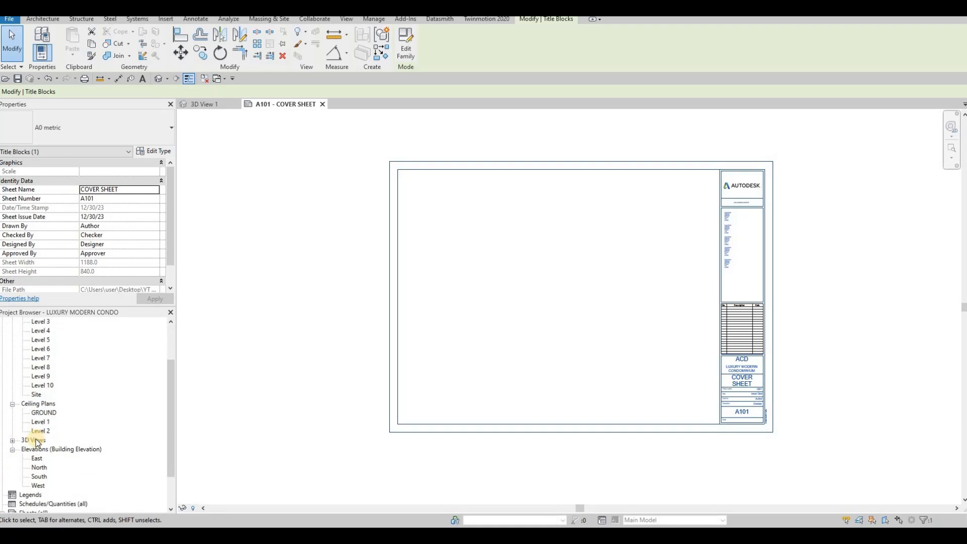
scroll(57, 444, down, 3)
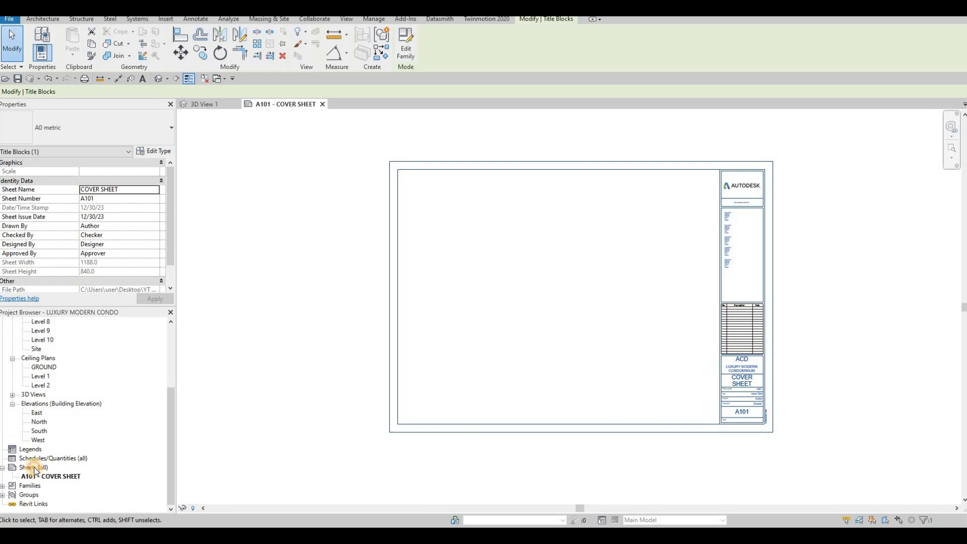
- Add new A0 metric sheets A102 and A103 from Sheets (all)
click(34, 468)
right_click(35, 470)
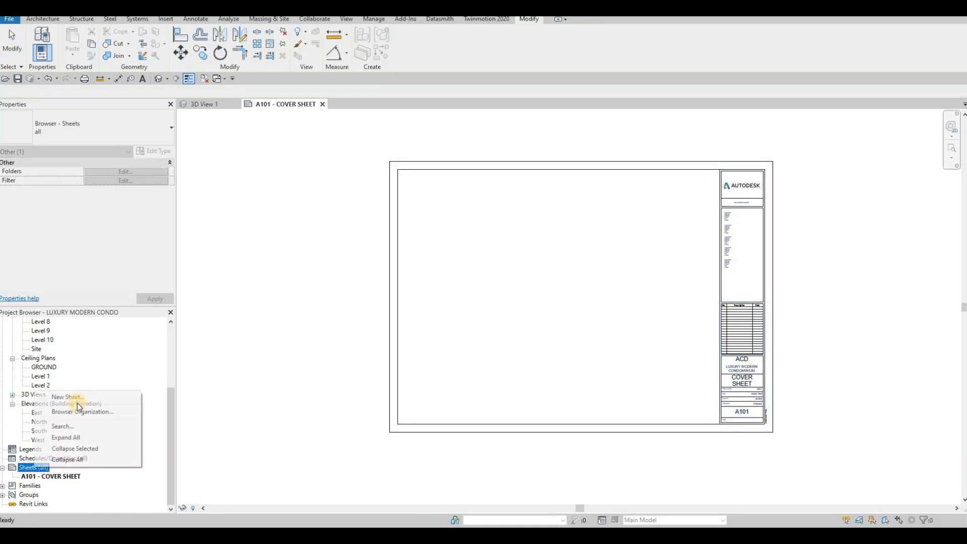
click(68, 397)
click(510, 382)
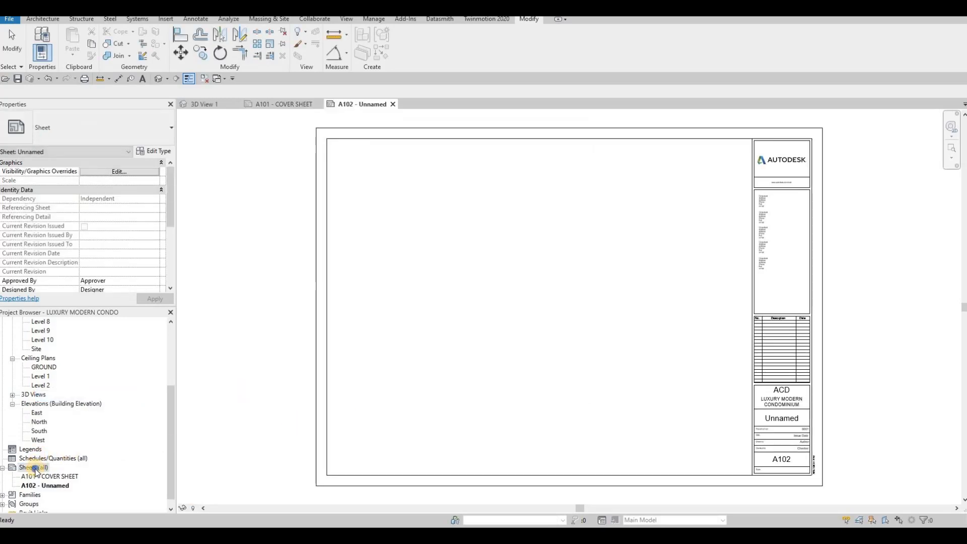
right_click(35, 468)
click(504, 384)
- Add three more A0 metric sheets, A104, A105 and A106
right_click(32, 467)
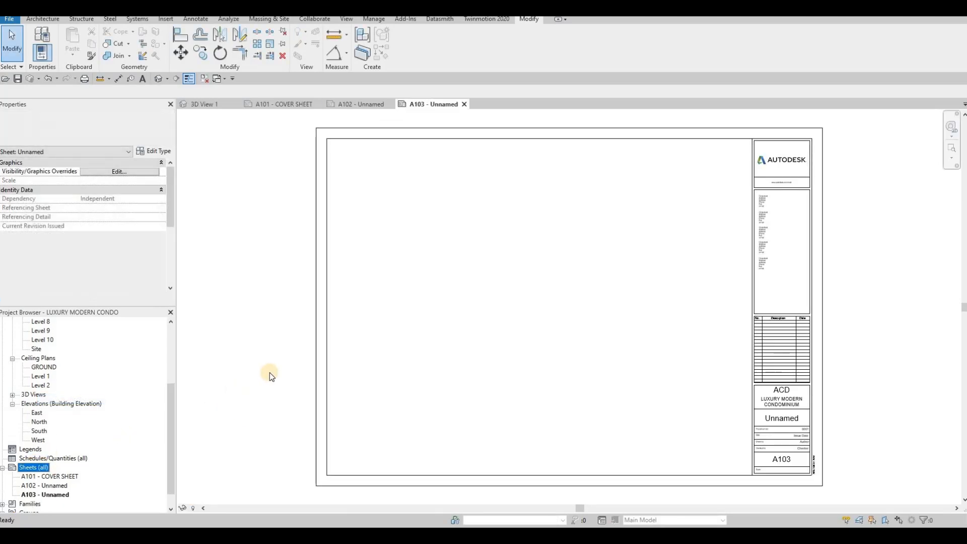
click(111, 396)
click(506, 381)
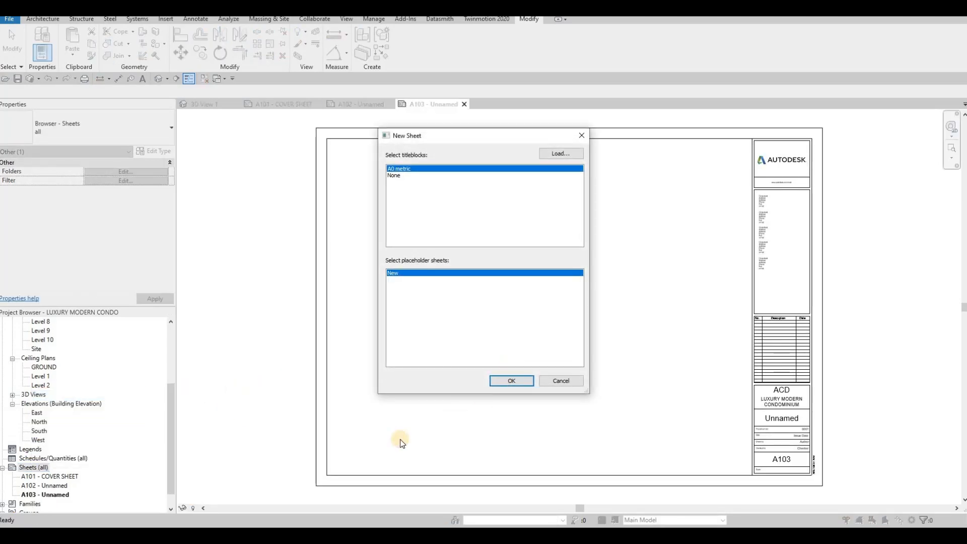
right_click(38, 467)
key(Return)
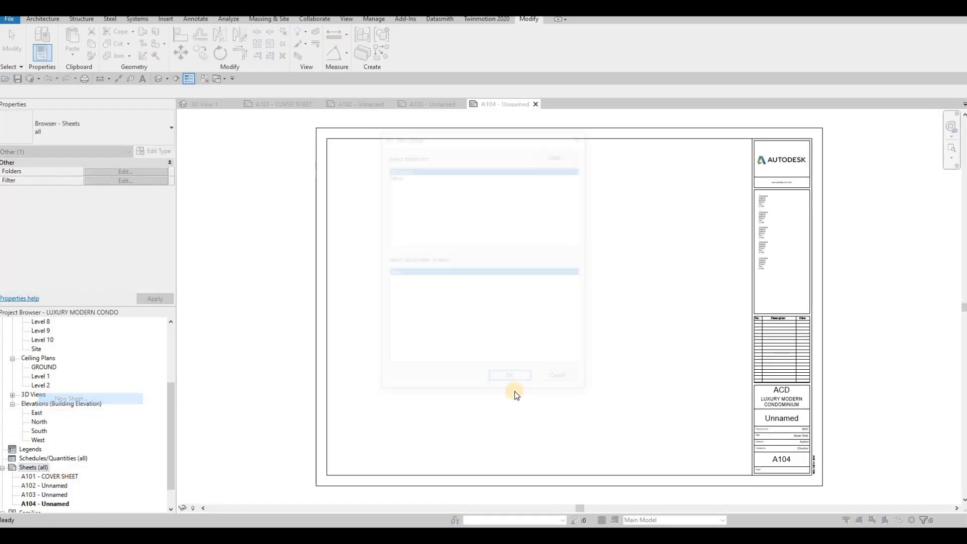
click(512, 381)
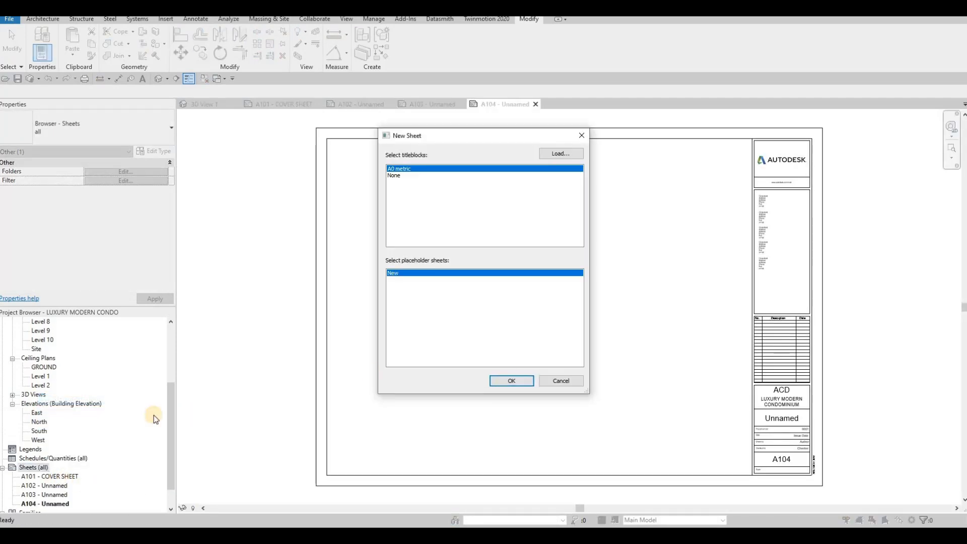
right_click(36, 468)
key(Return)
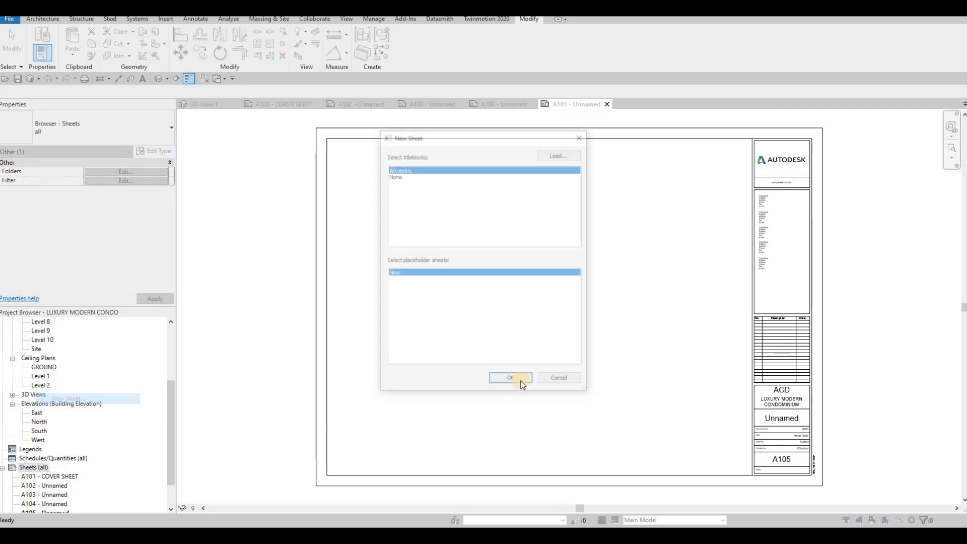
key(Return)
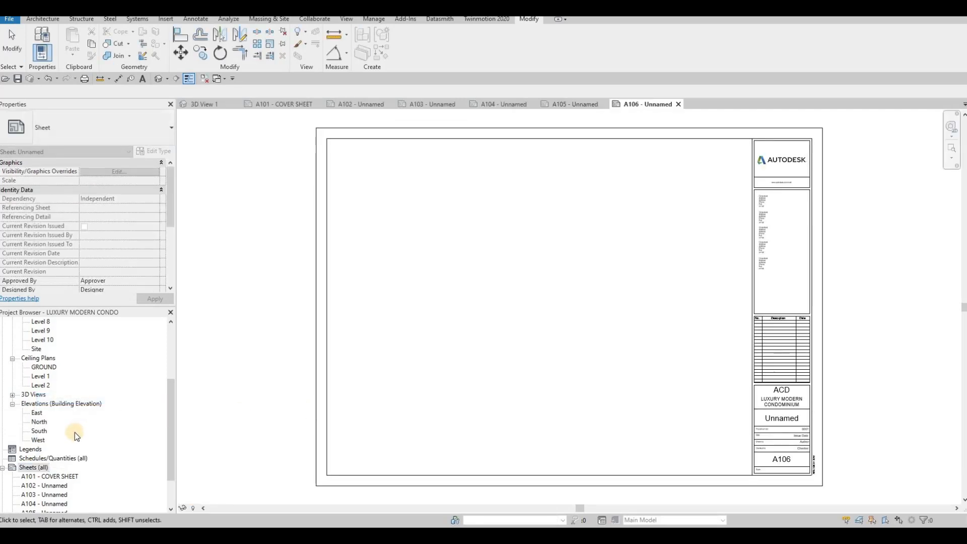
scroll(53, 450, down, 1)
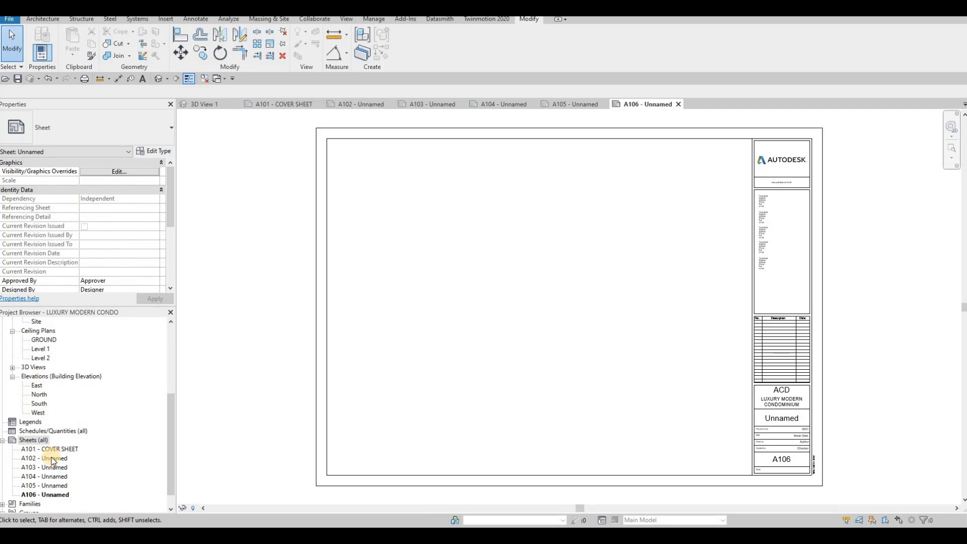
- Name sheet A102 FIRST FLOOR in its title block
double_click(50, 458)
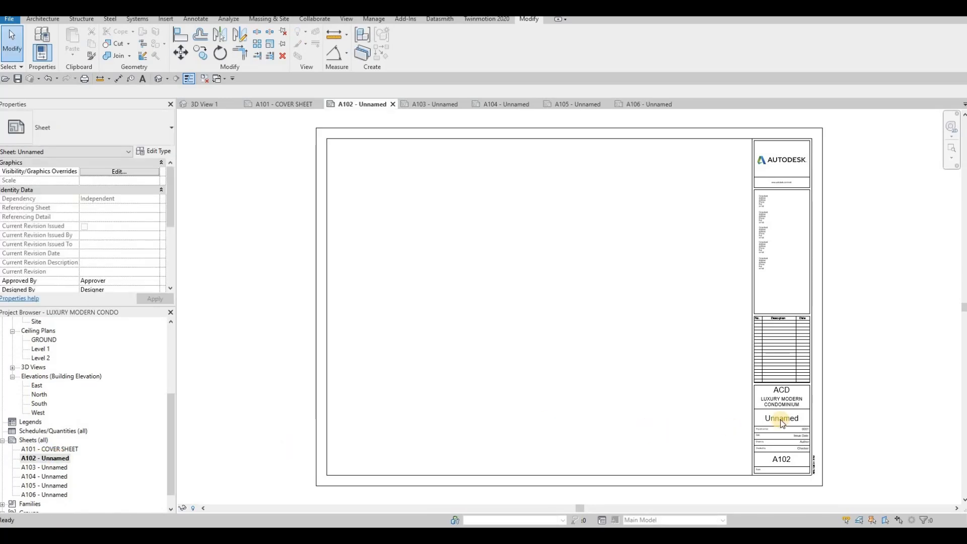
click(759, 434)
click(765, 433)
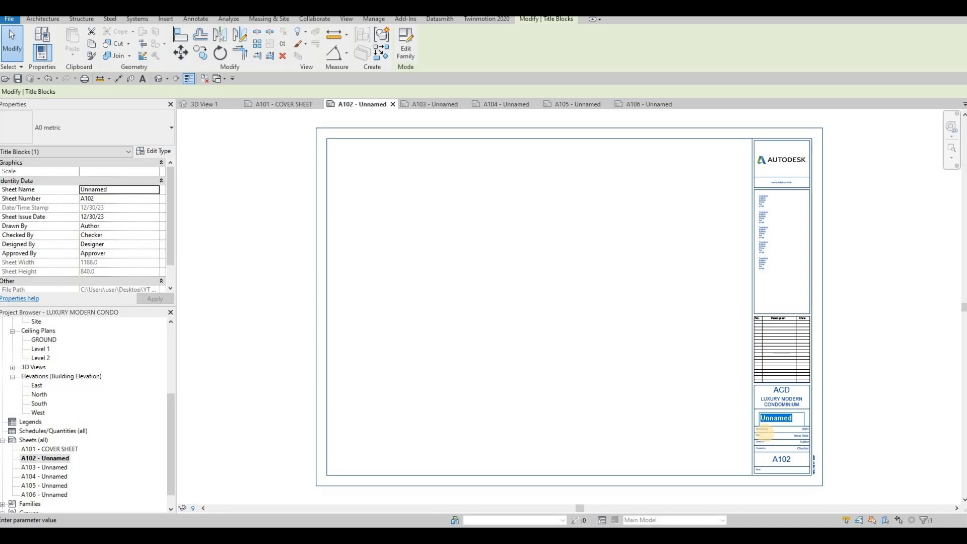
text(gr)
key(BackSpace)
key(BackSpace)
key(BackSpace)
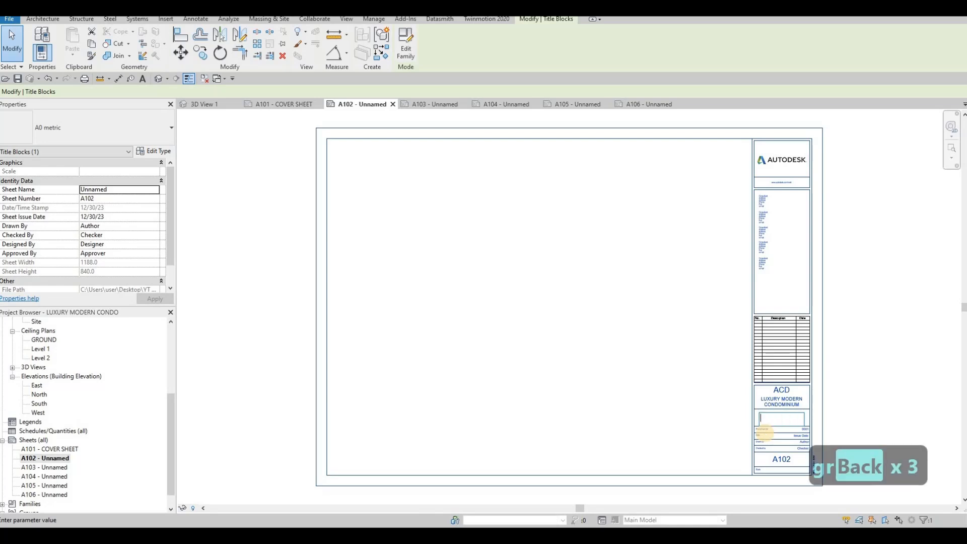
text(FIRST )
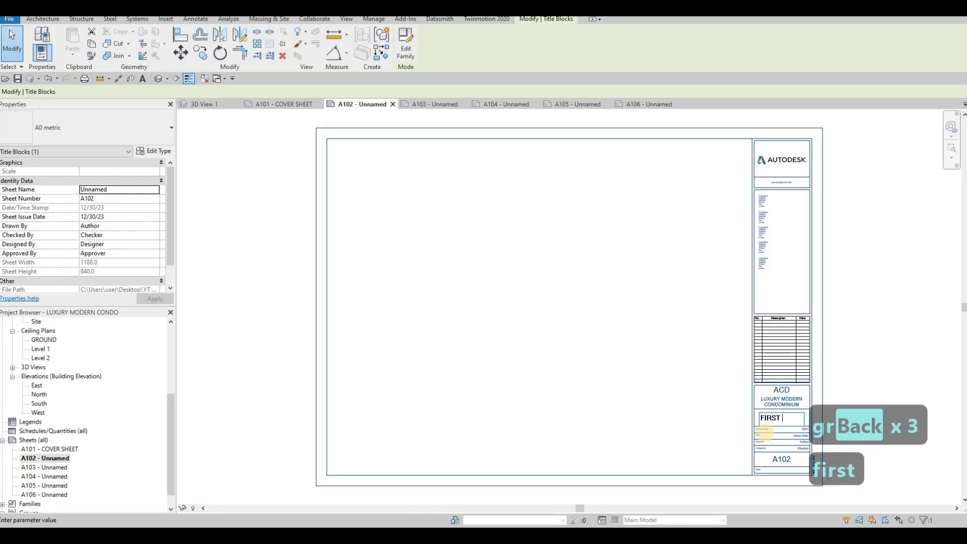
text(FLOOR)
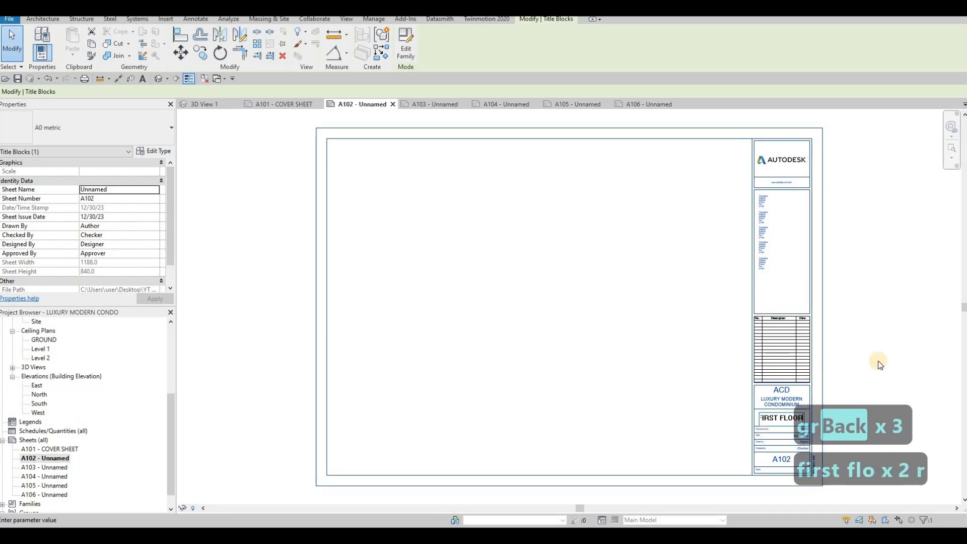
click(724, 403)
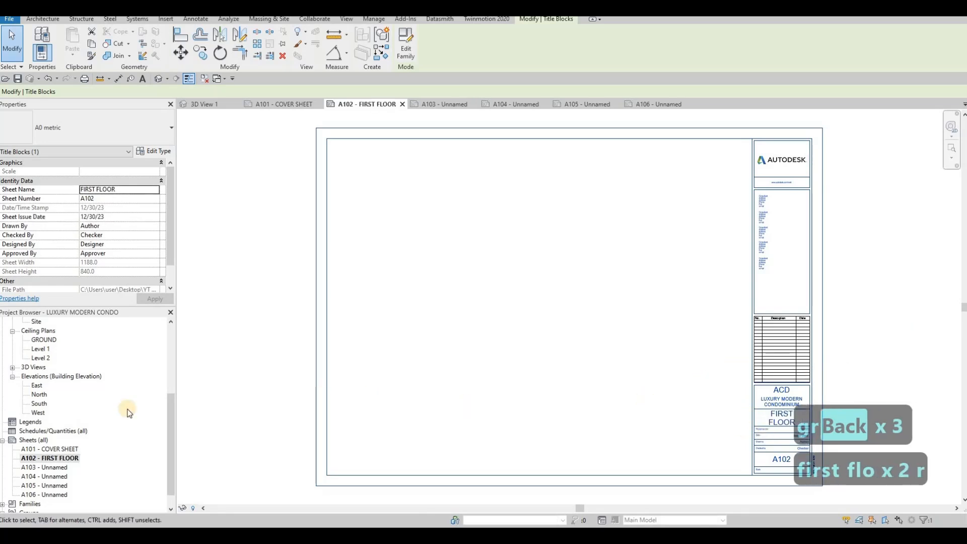
- Rename sheet A103 to TYPICAL FLOOR PLAN in the Sheet Title dialog
click(51, 468)
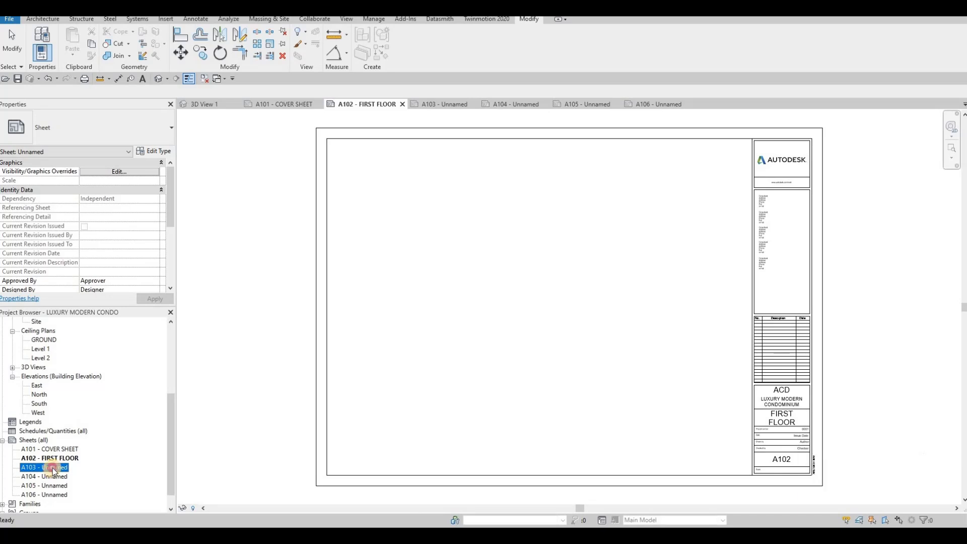
click(54, 469)
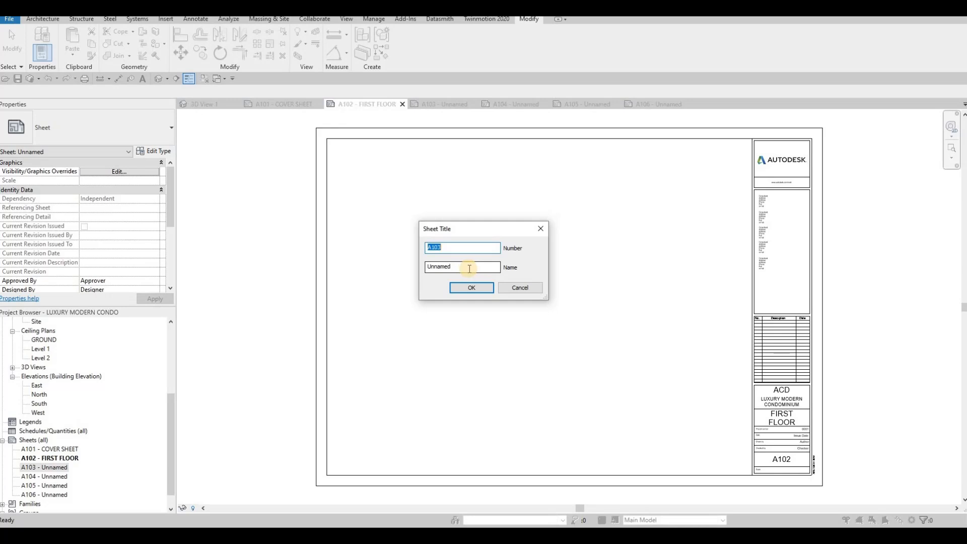
key(Tab)
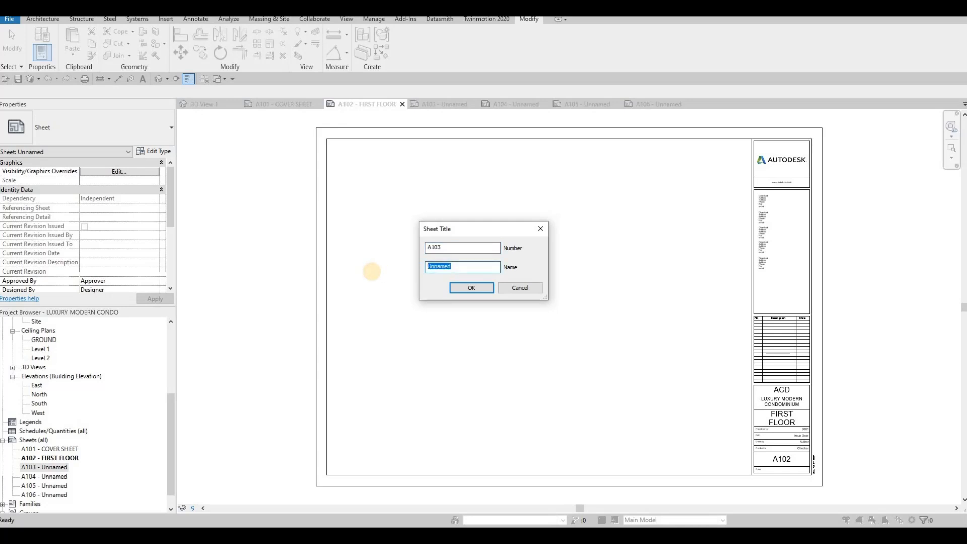
text(TYPICAL )
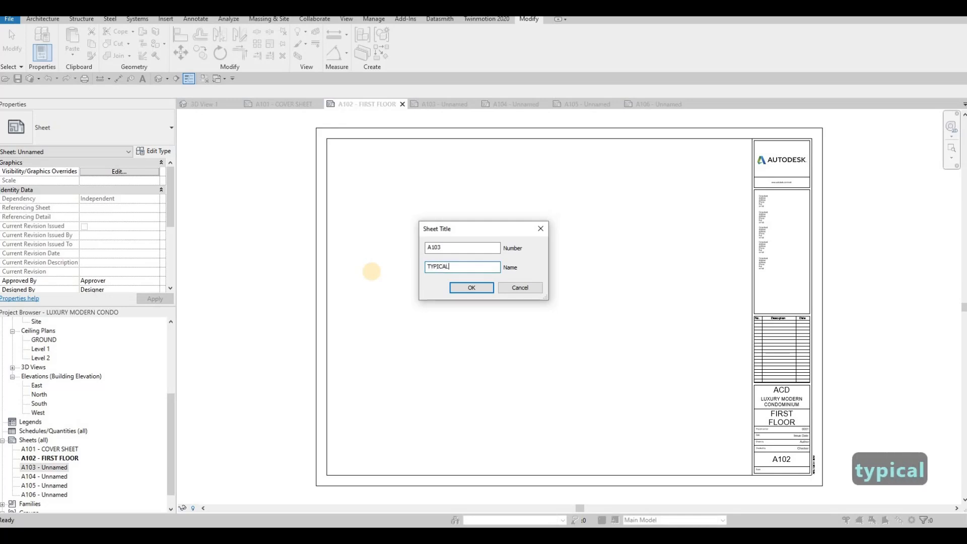
text(FLOOR PLAN)
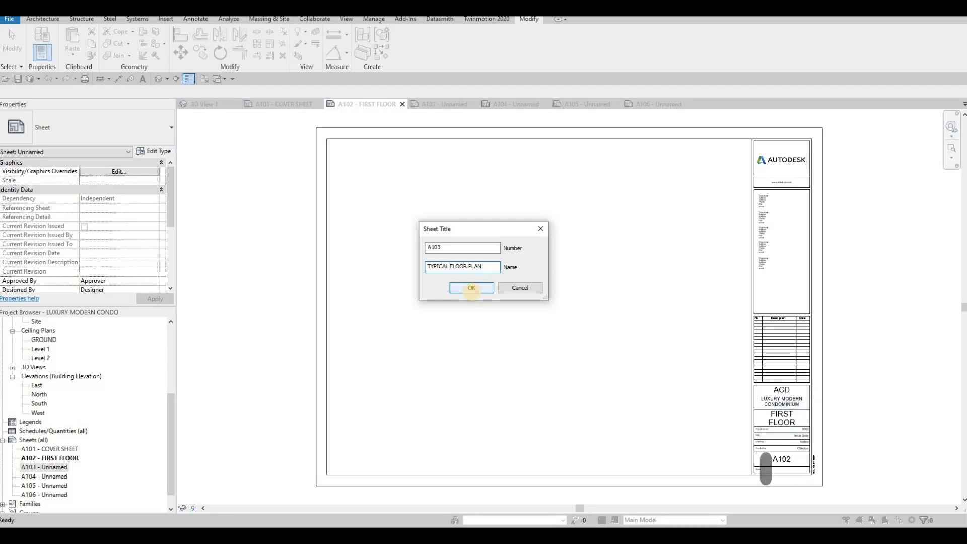
click(475, 292)
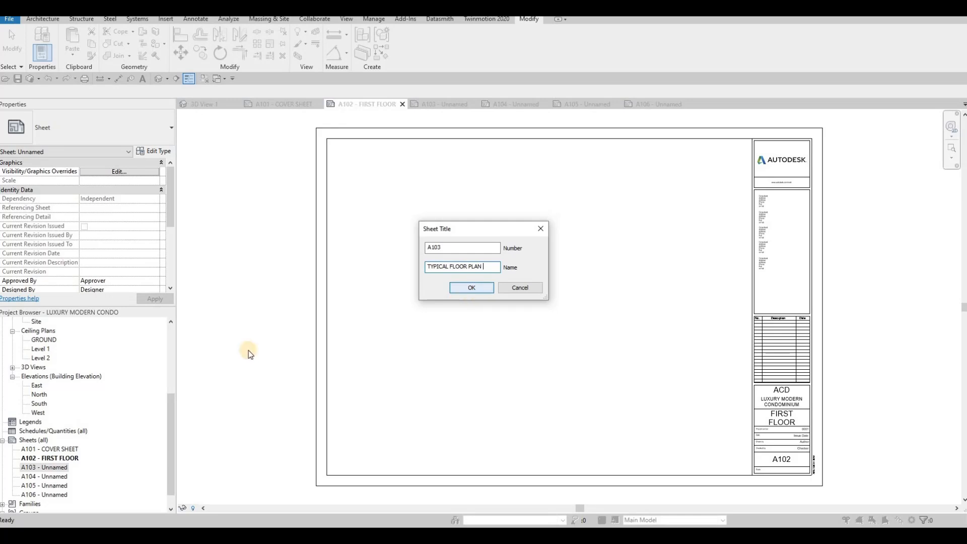
- Rename sheet A104 to PENTHOUSE
click(58, 477)
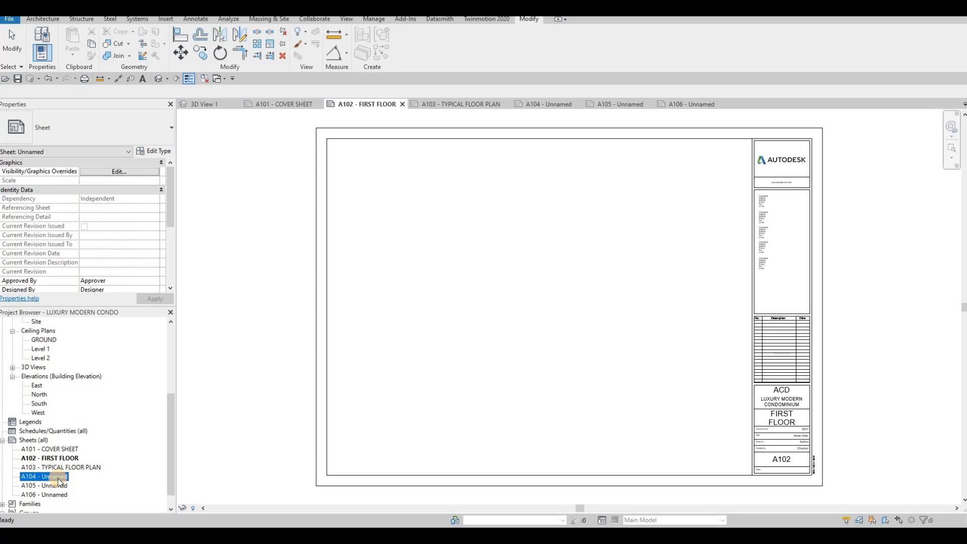
key(F2)
key(Tab)
text(OP)
key(BackSpace)
key(BackSpace)
text(PENTHOUSE)
key(Return)
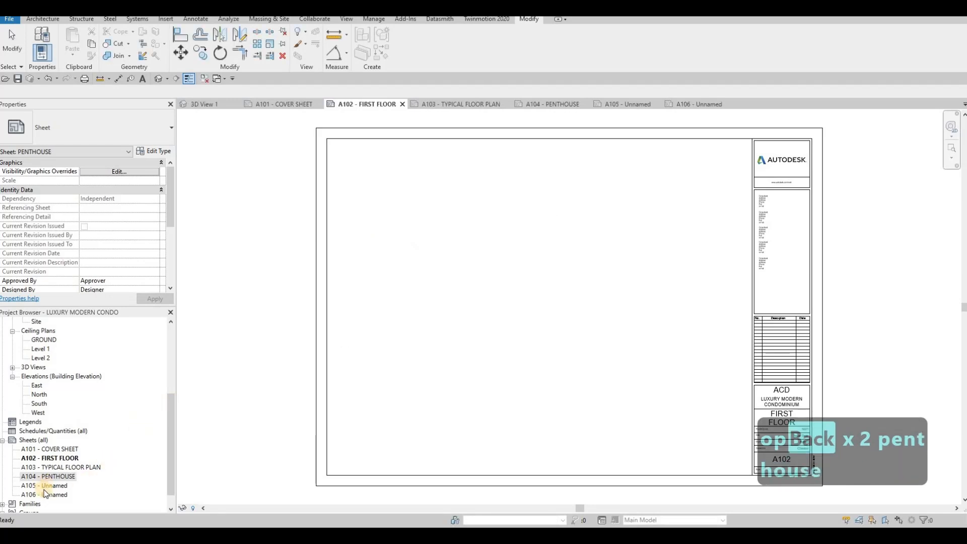
- Name sheet A105 ELEVATION in its title block label
click(45, 486)
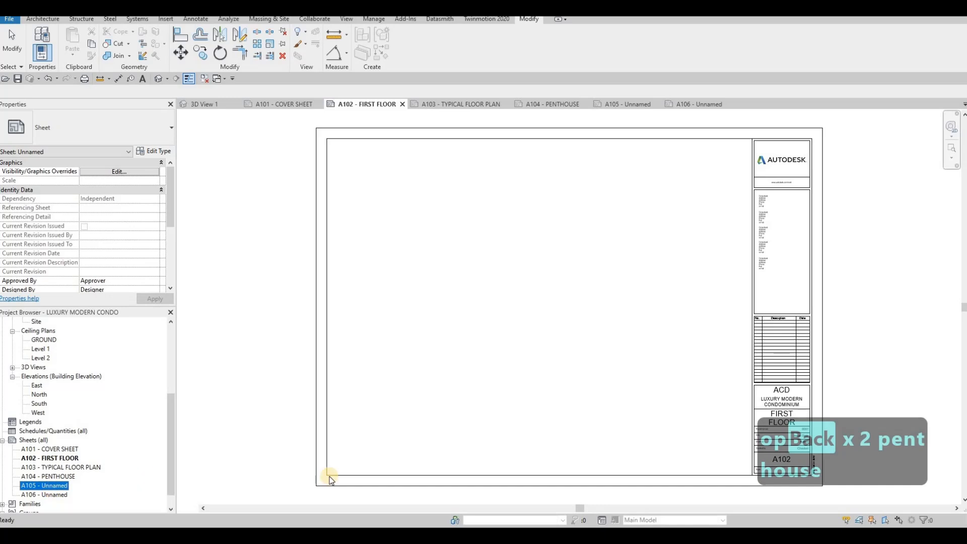
double_click(149, 483)
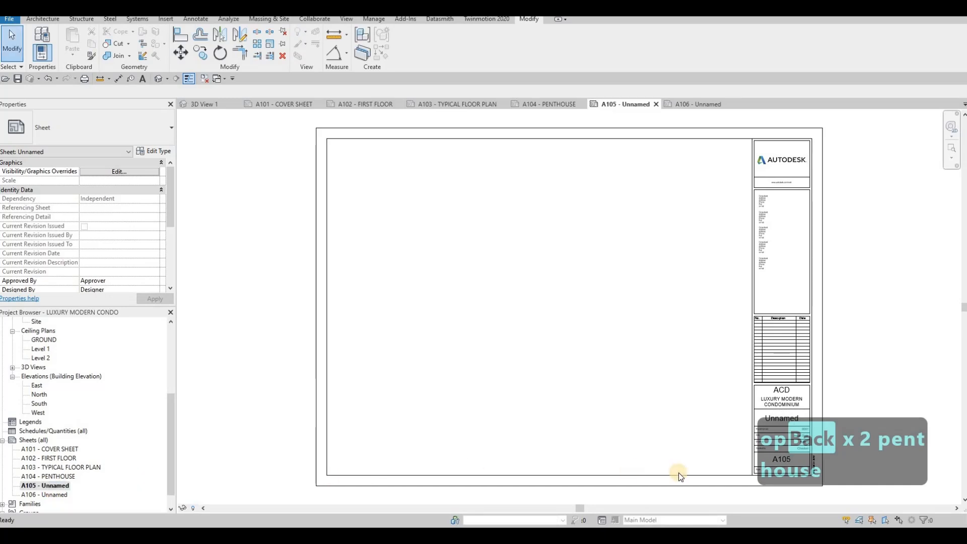
click(780, 419)
click(781, 418)
text(ELEVATION)
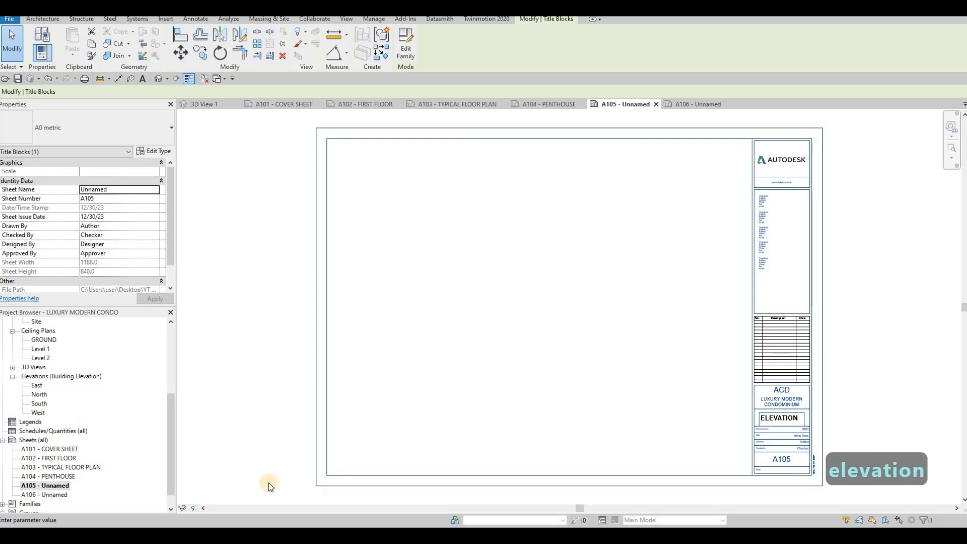
click(580, 433)
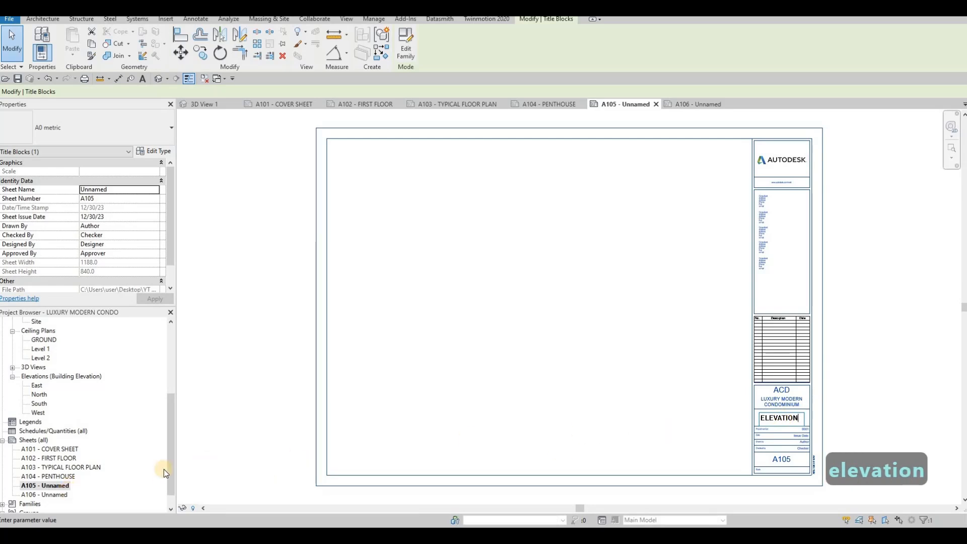
- Rename sheet A106 to ELEVATION
click(53, 497)
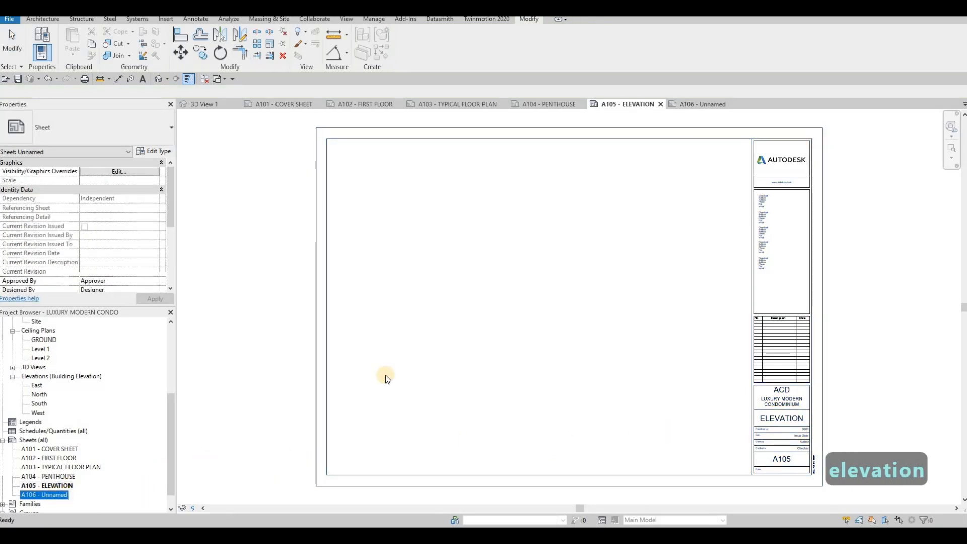
key(F2)
key(Tab)
text(ELEVATION)
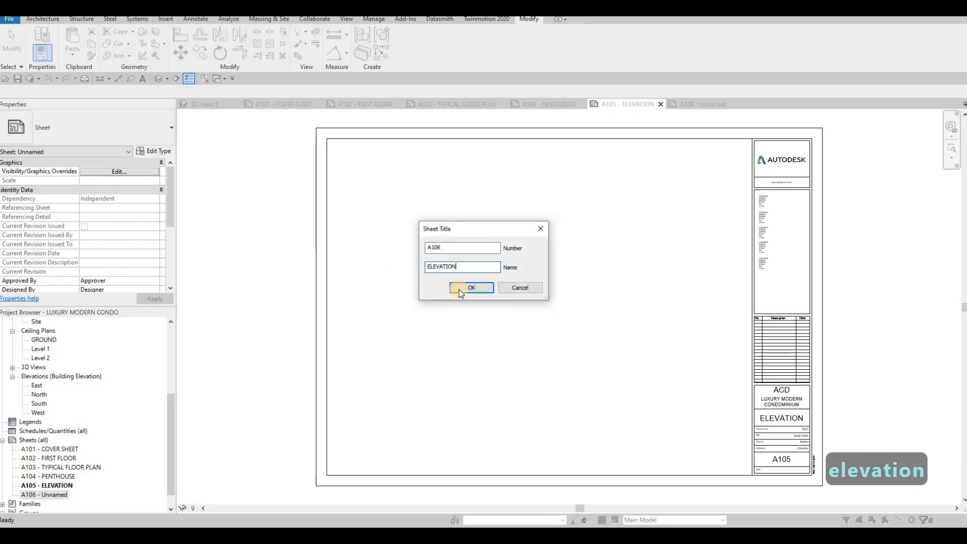
click(461, 290)
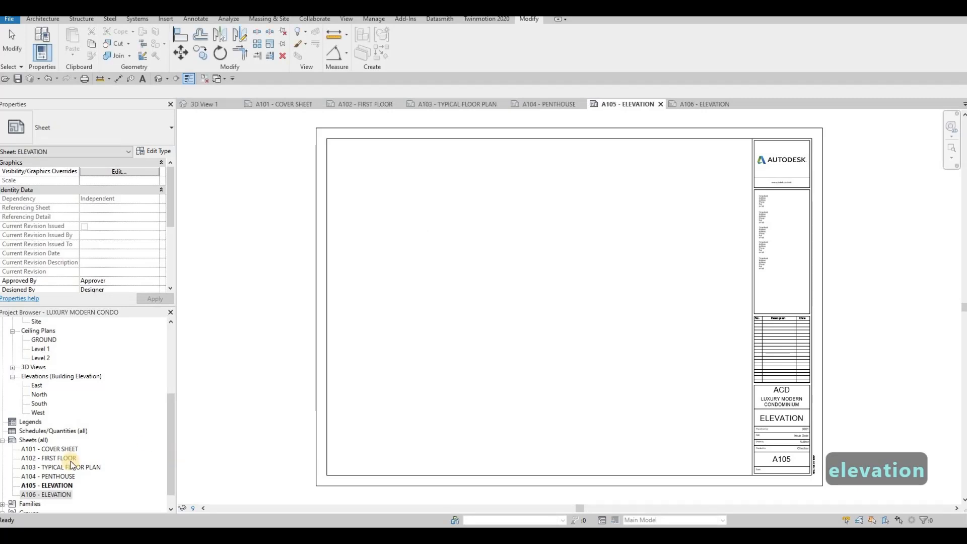
scroll(70, 461, down, 1)
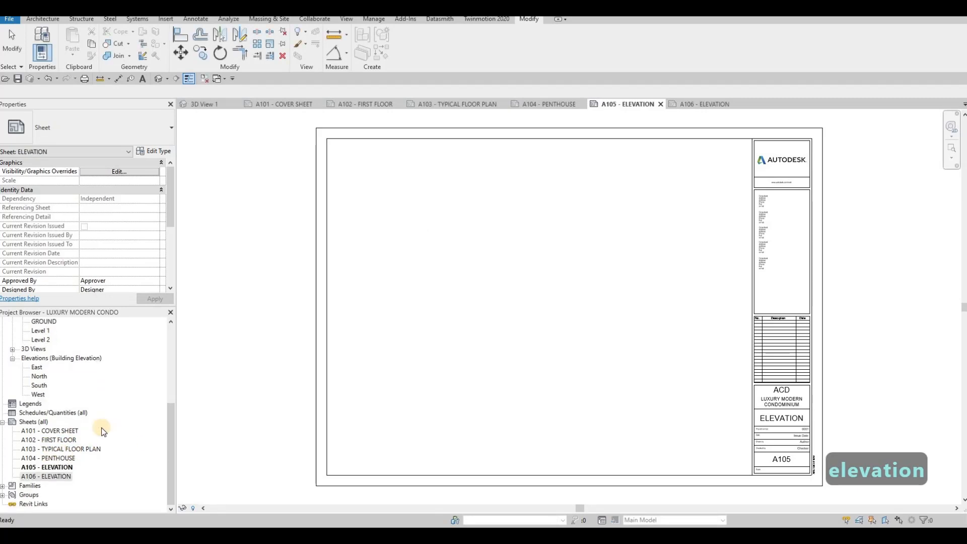
- Open 3D View 1 from the 3D Views list and launch Render from the View tab
double_click(62, 431)
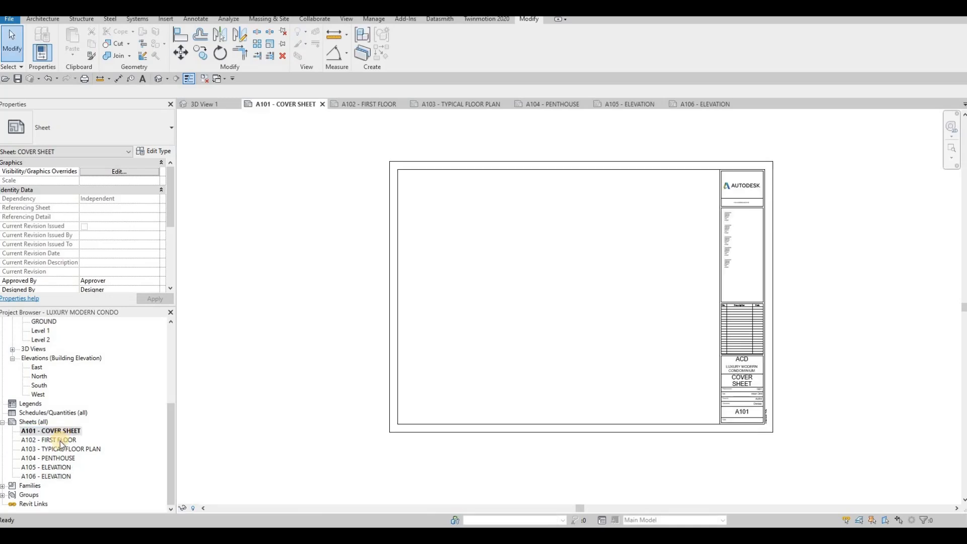
scroll(60, 439, up, 2)
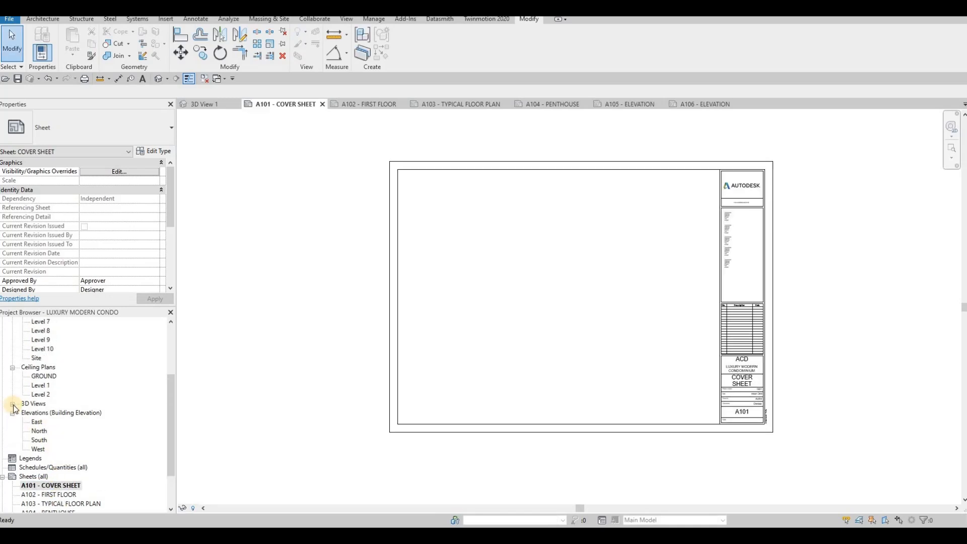
click(13, 395)
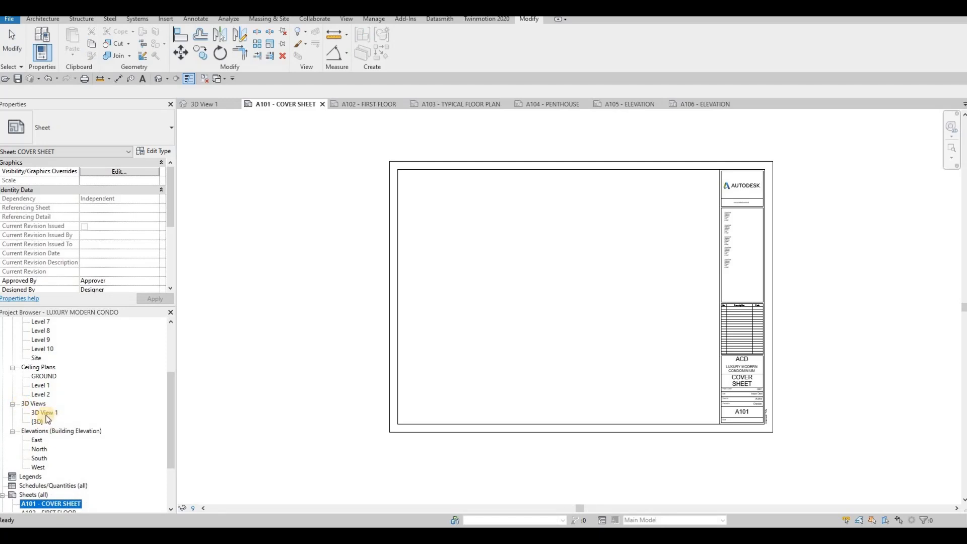
double_click(45, 413)
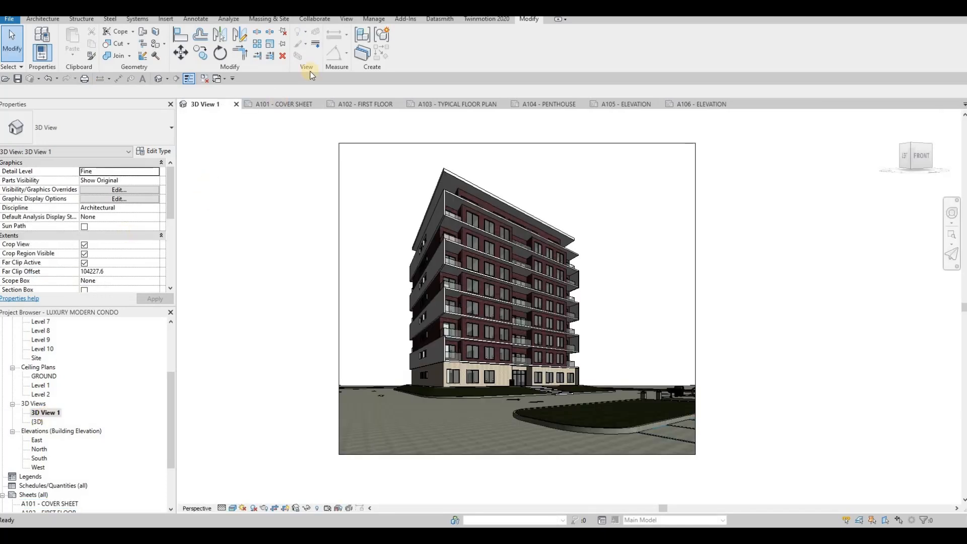
click(348, 20)
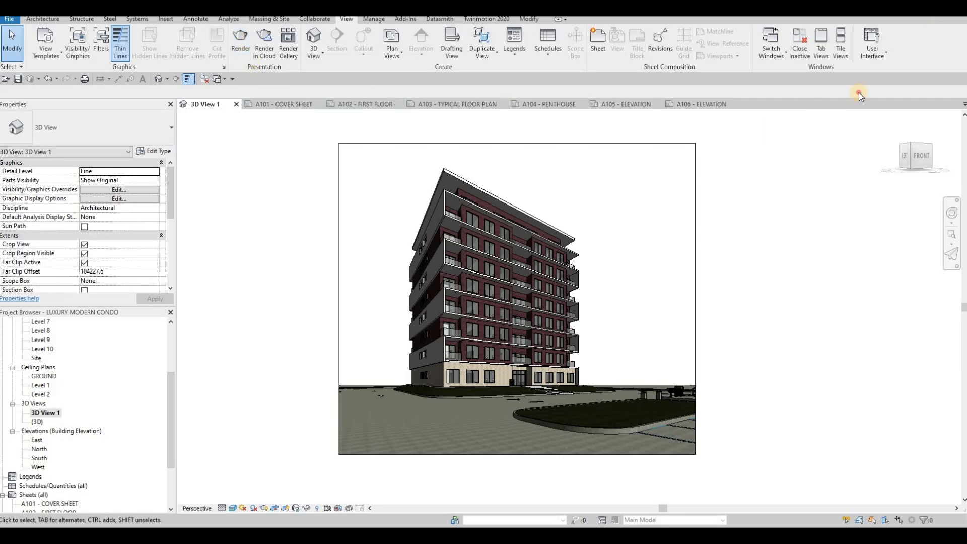
drag(906, 83, 593, 71)
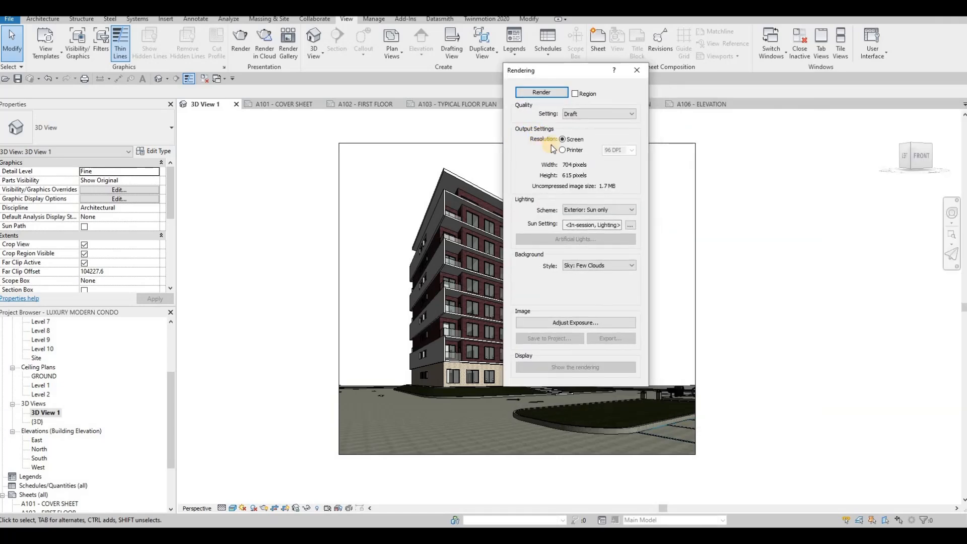
- Render 3D View 1 at Draft quality and move the Rendering dialog aside
click(587, 116)
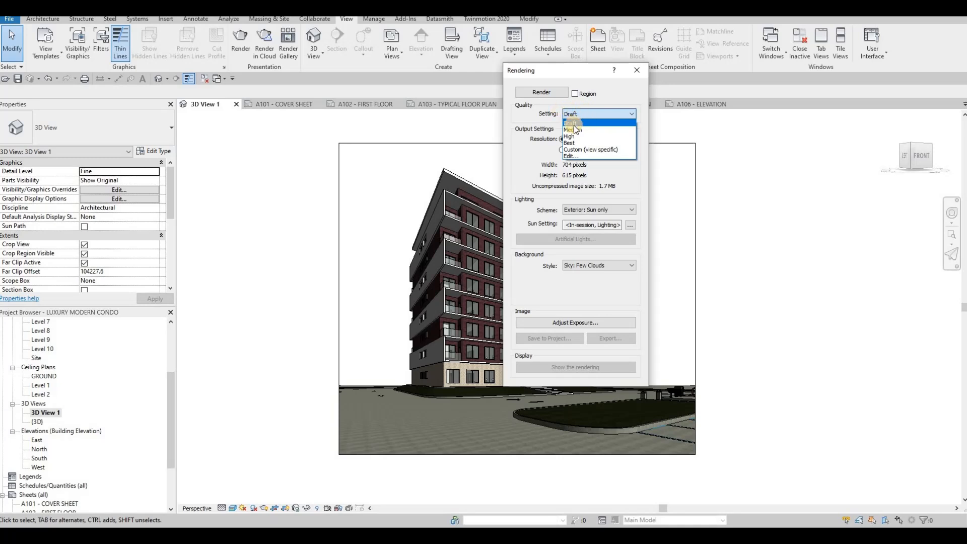
click(577, 125)
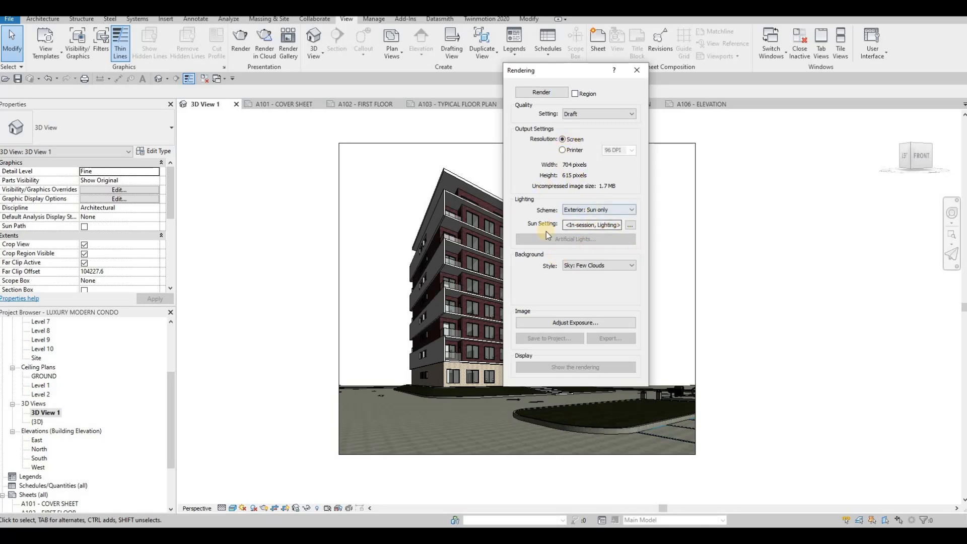
click(540, 94)
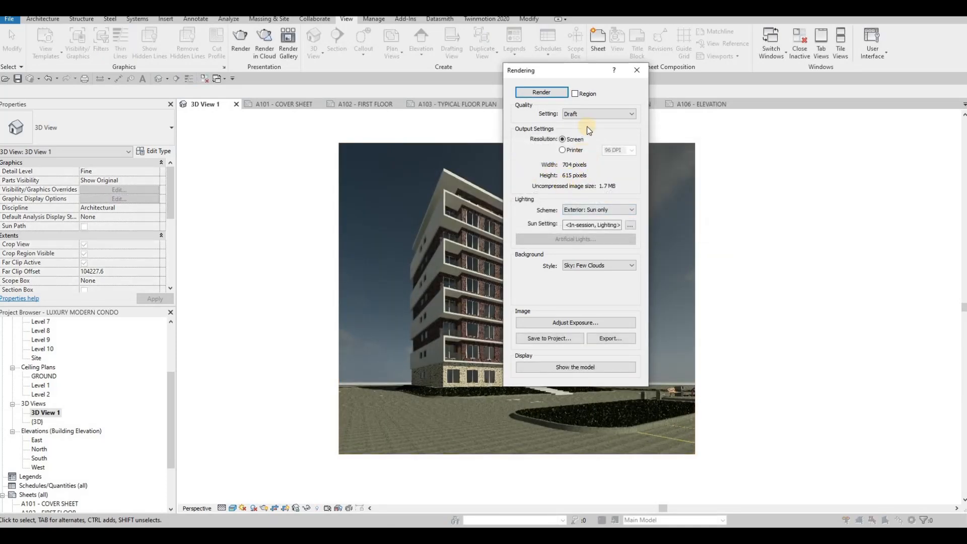
drag(661, 66, 676, 49)
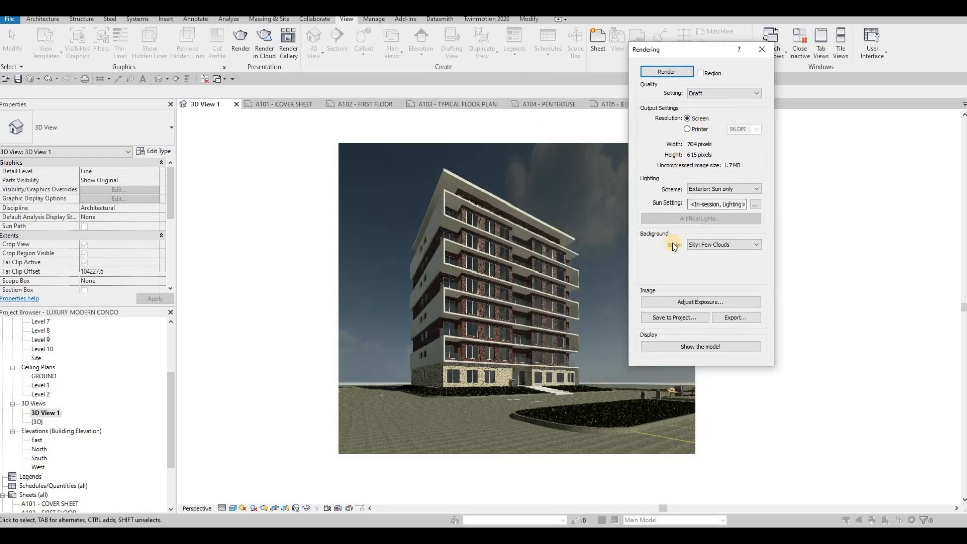
- Set render exposure 14.51, highlights 0.28, shadows 0.49, saturation 0.93, then save the image to the project
click(691, 302)
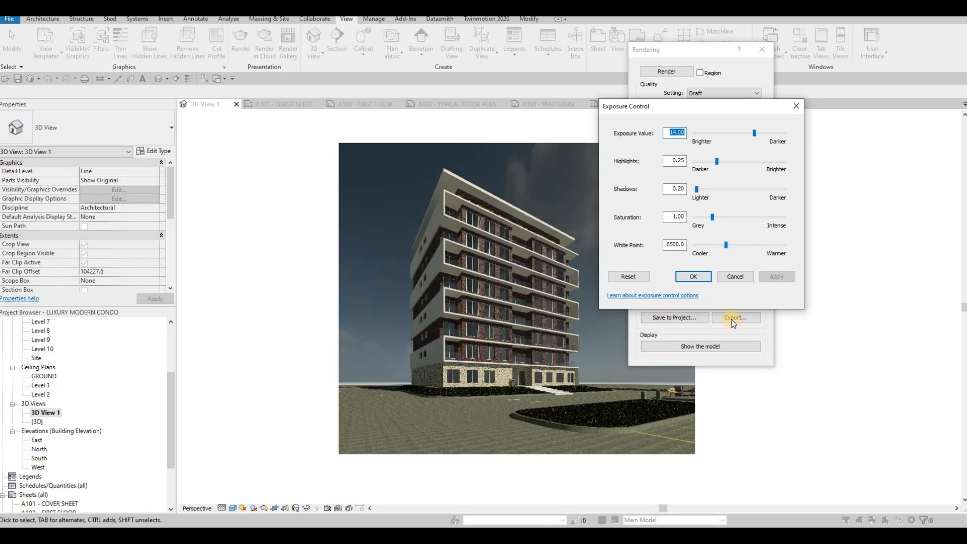
click(755, 136)
click(716, 162)
drag(717, 162, 724, 247)
click(696, 189)
click(776, 277)
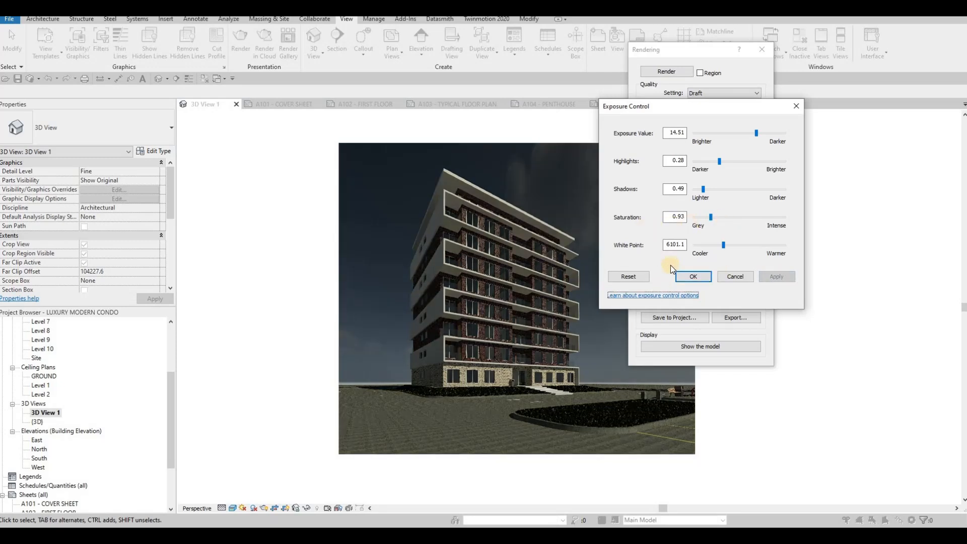
click(630, 277)
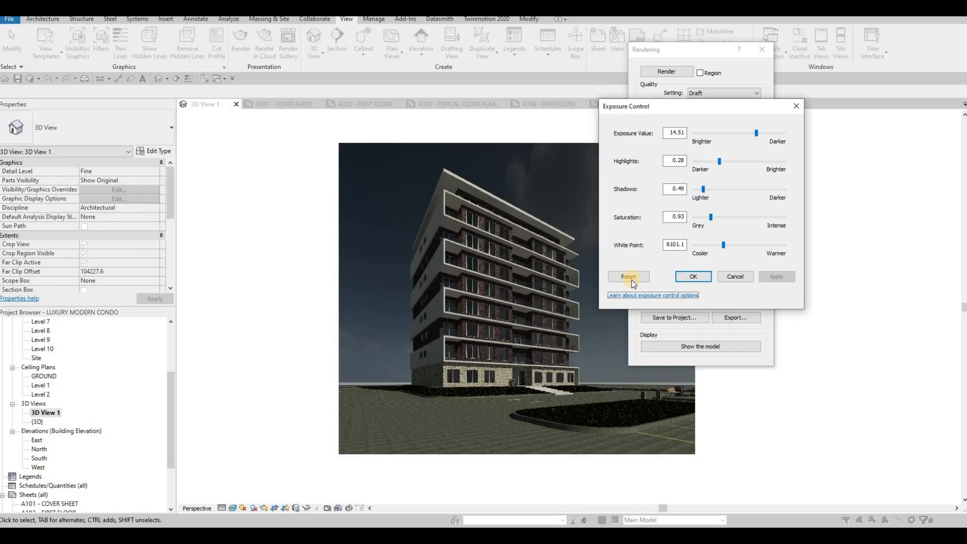
click(706, 276)
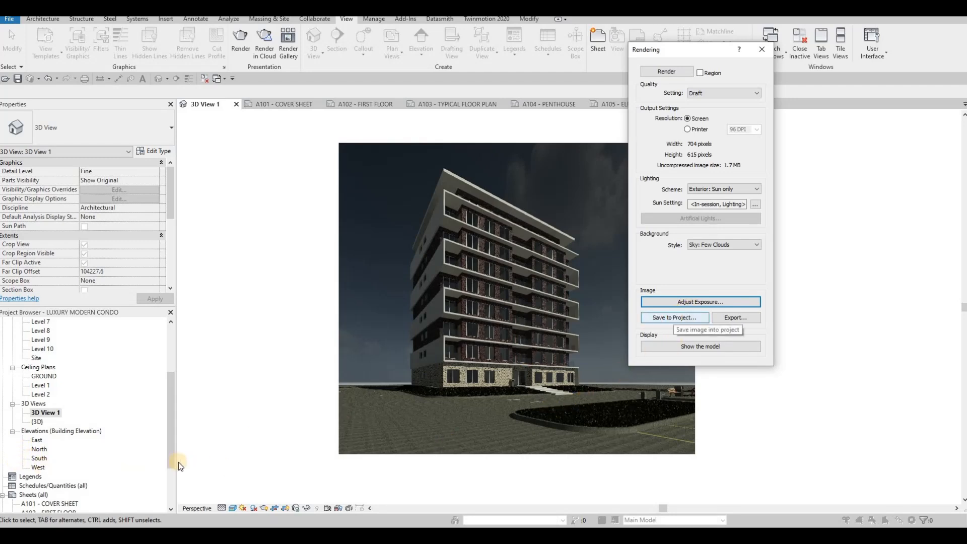
click(674, 317)
- Save the render as 3D View 1_1 under Renderings and close the Rendering dialog
click(505, 288)
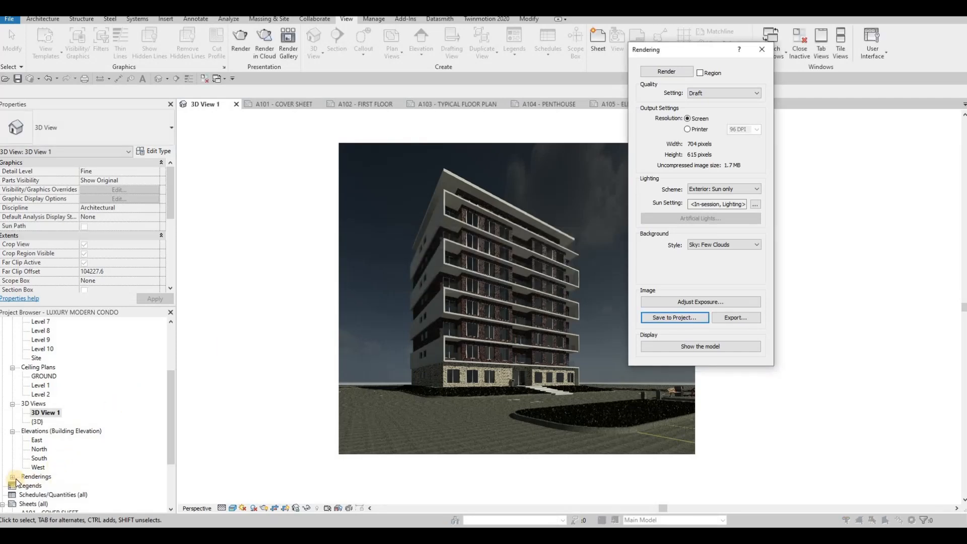
click(13, 477)
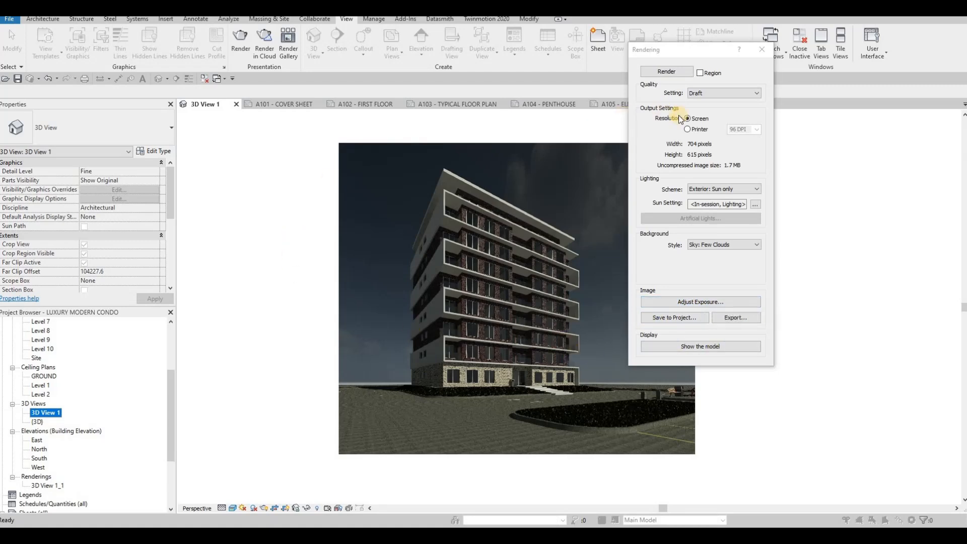
click(762, 49)
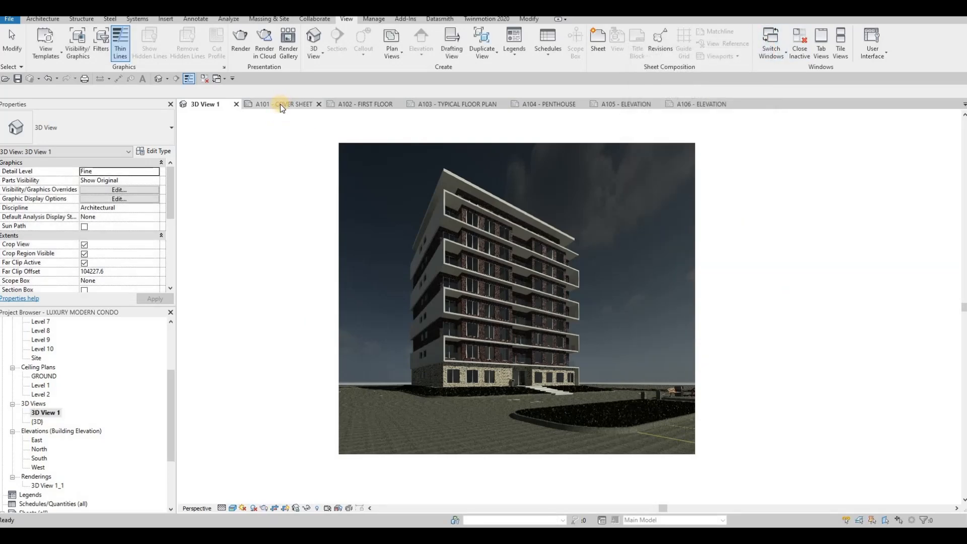
- Place 3D View 1 as a viewport on the A101 cover sheet, dismissing the save reminder
click(280, 104)
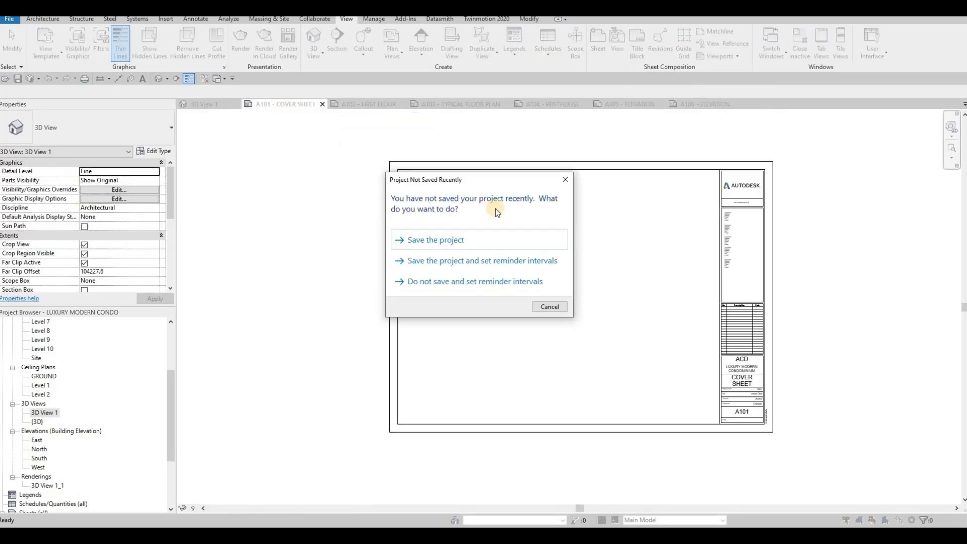
click(564, 183)
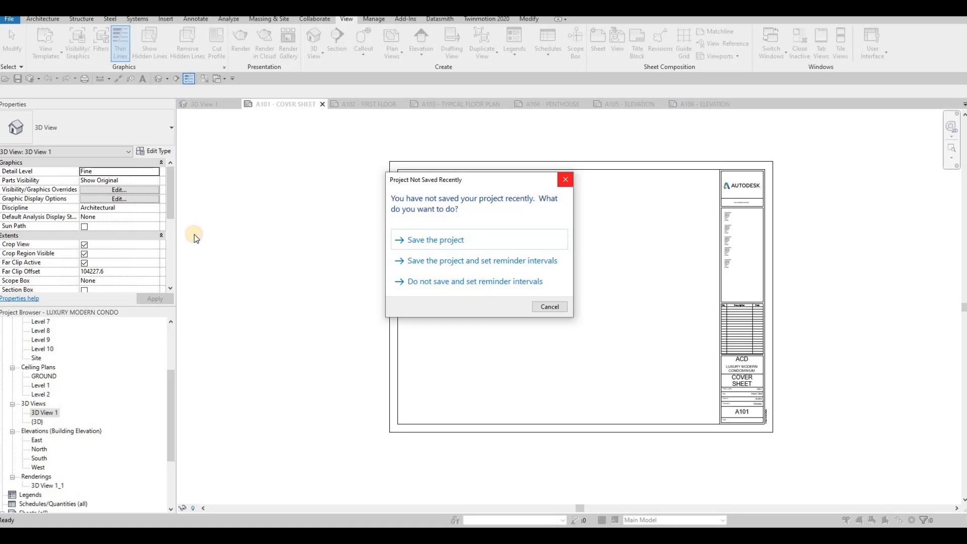
drag(47, 416, 472, 238)
click(450, 240)
scroll(496, 252, up, 5)
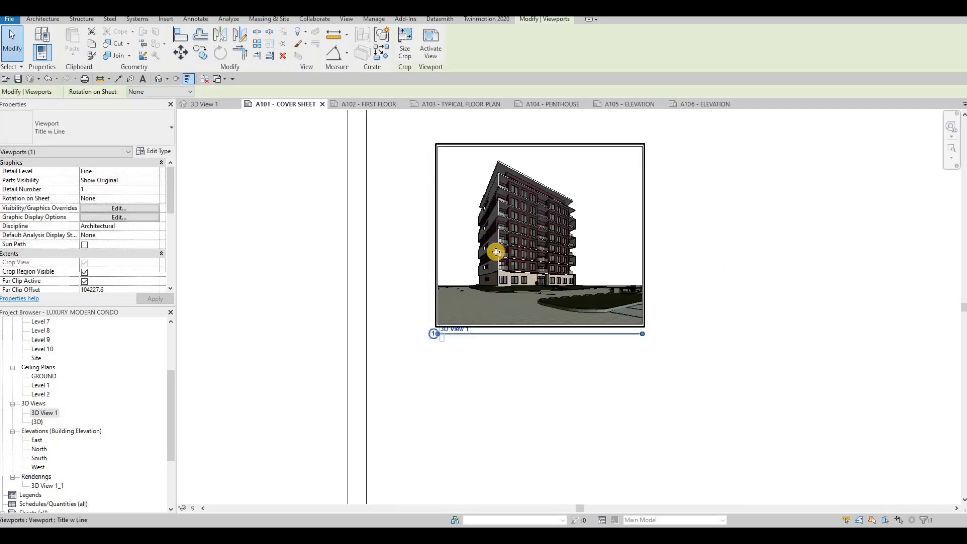
middle_drag(482, 297, 470, 277)
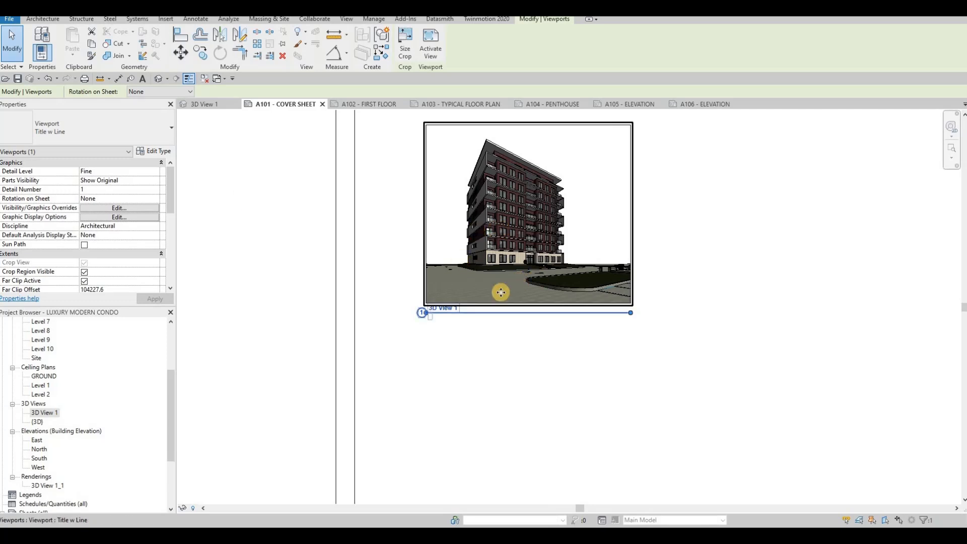
- Set the 3D View 1 viewport type to No Title
click(123, 136)
click(81, 174)
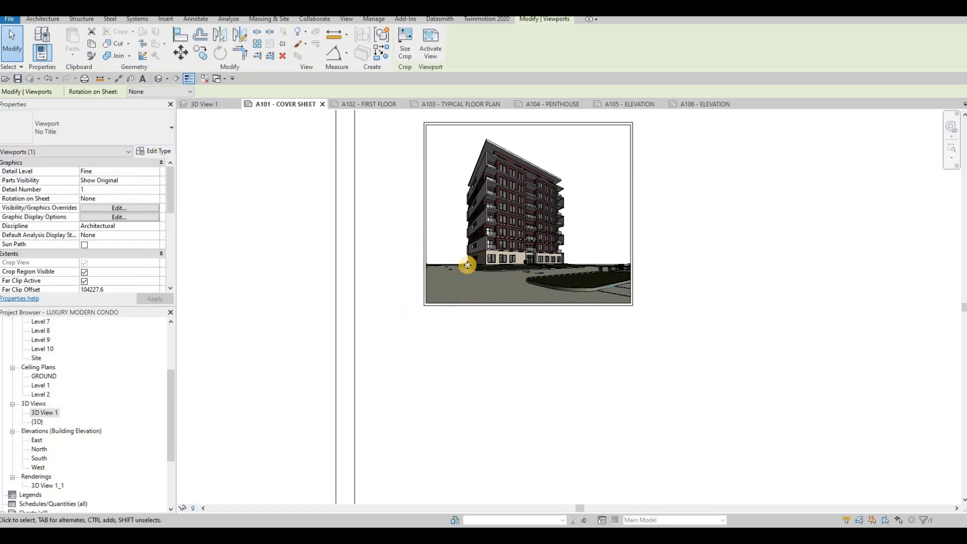
scroll(498, 230, down, 3)
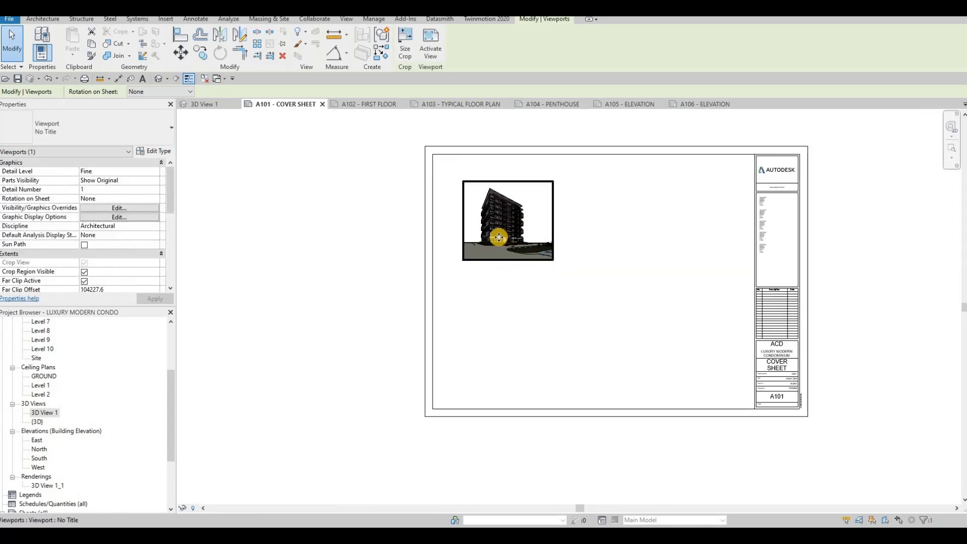
- Widen the viewport's crop region to the right, then select the viewport on the sheet
double_click(529, 247)
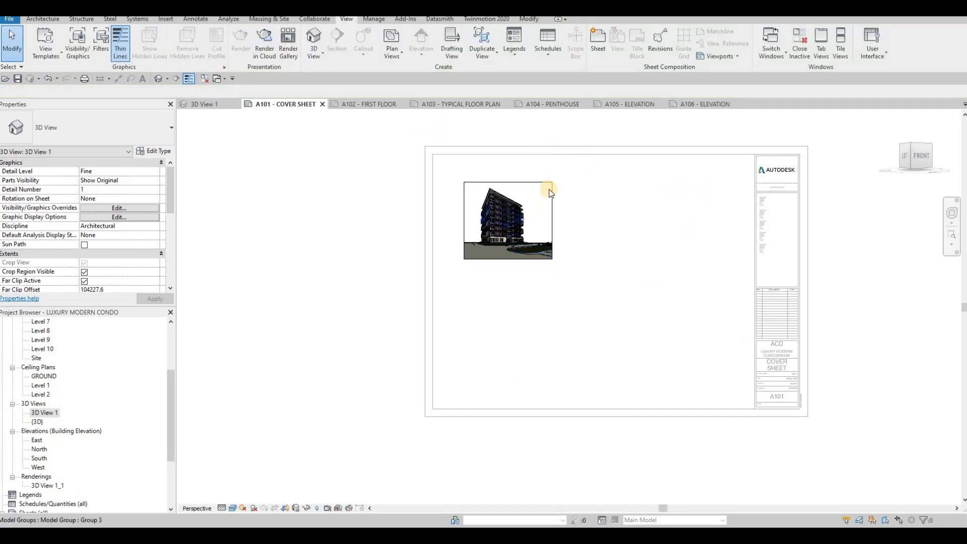
click(552, 222)
drag(552, 221, 629, 221)
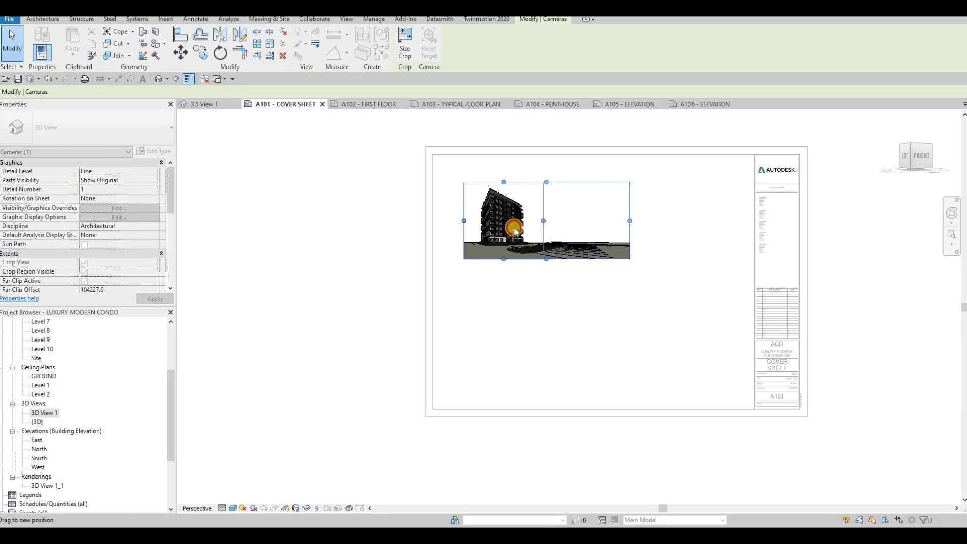
click(246, 280)
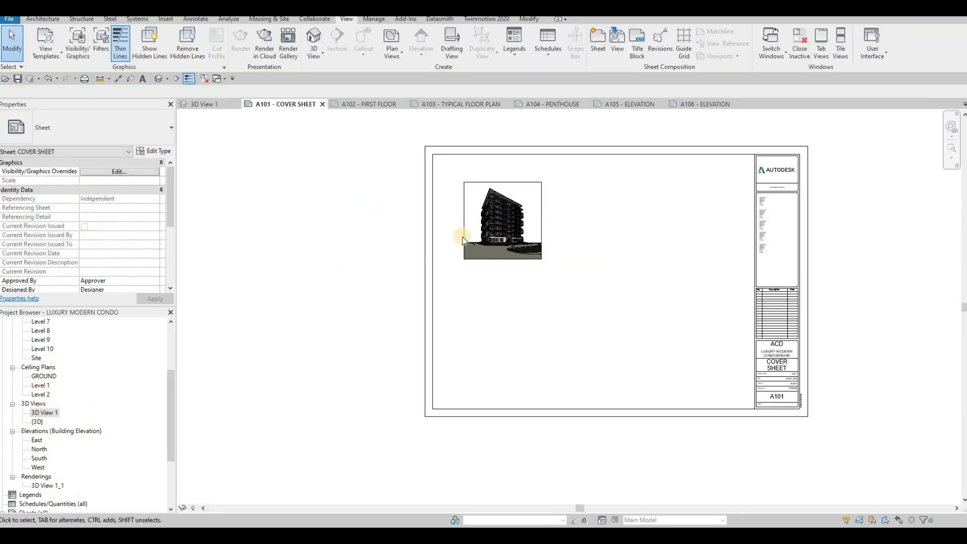
click(486, 227)
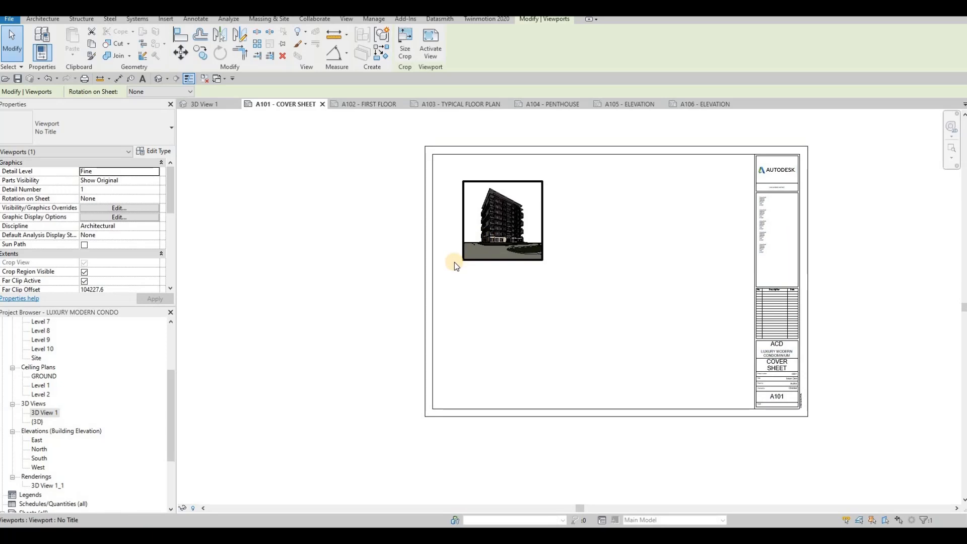
- Delete the 3D view viewport and place the 3D View 1_1 rendering untitled on the sheet
key(Delete)
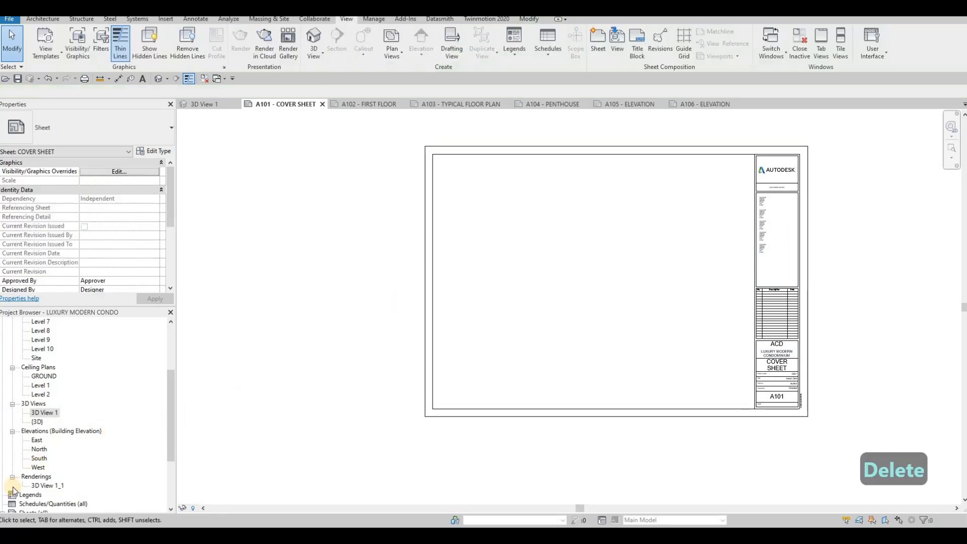
click(50, 486)
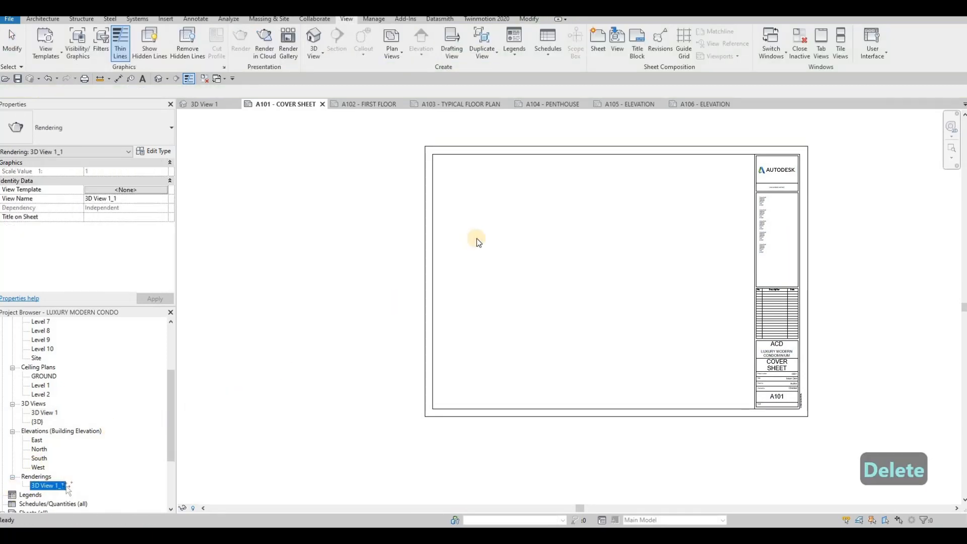
click(488, 248)
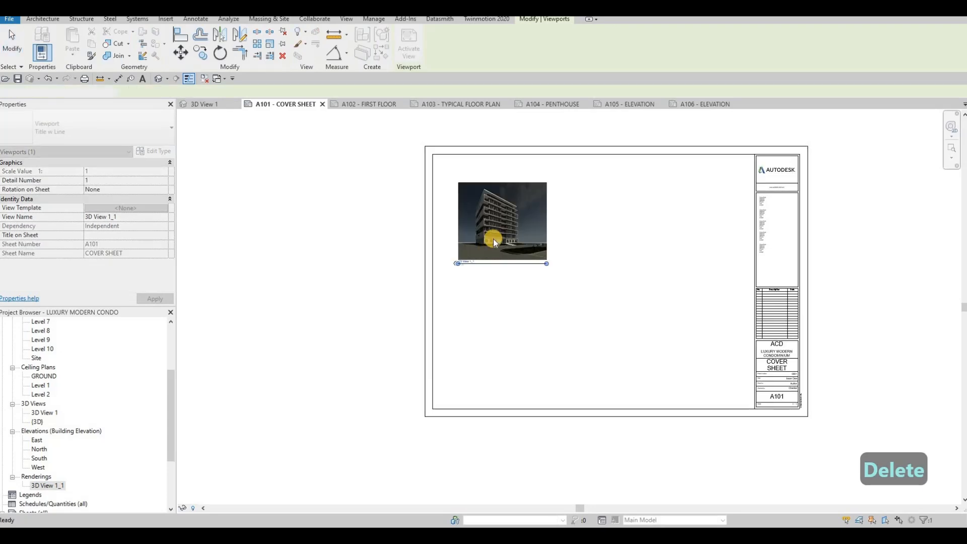
key(Escape)
key(Escape)
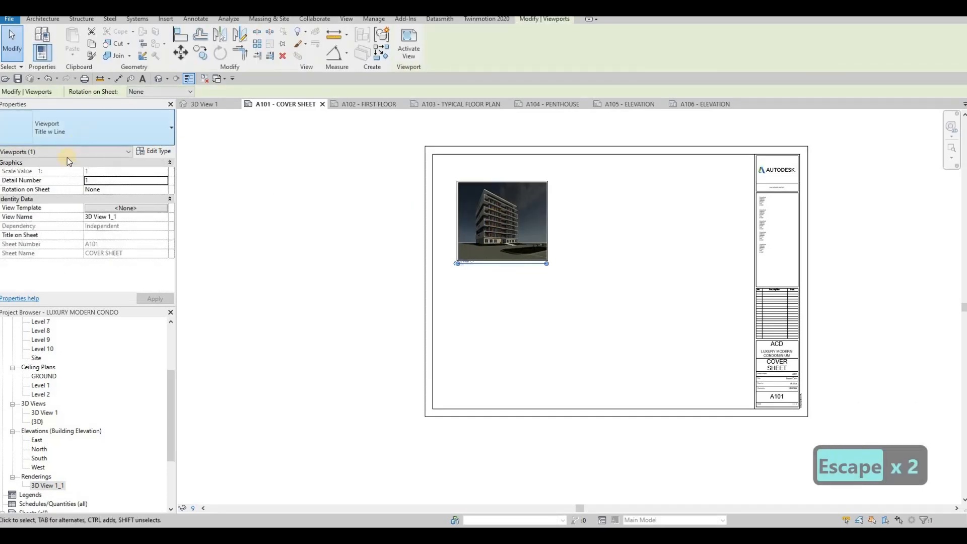
click(77, 144)
click(30, 174)
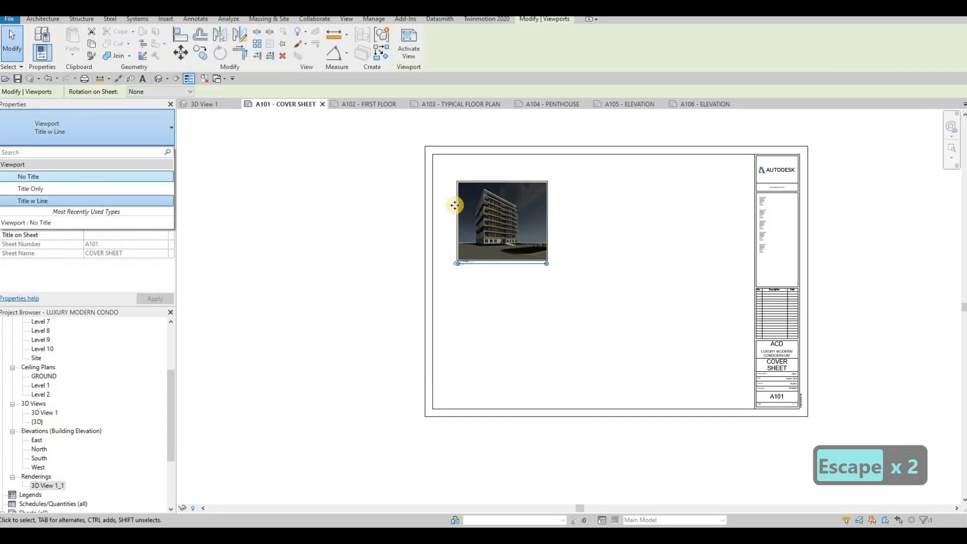
- Enlarge the rendered image inside the rendering viewport toward the lower right
double_click(498, 217)
click(546, 260)
drag(546, 260, 663, 326)
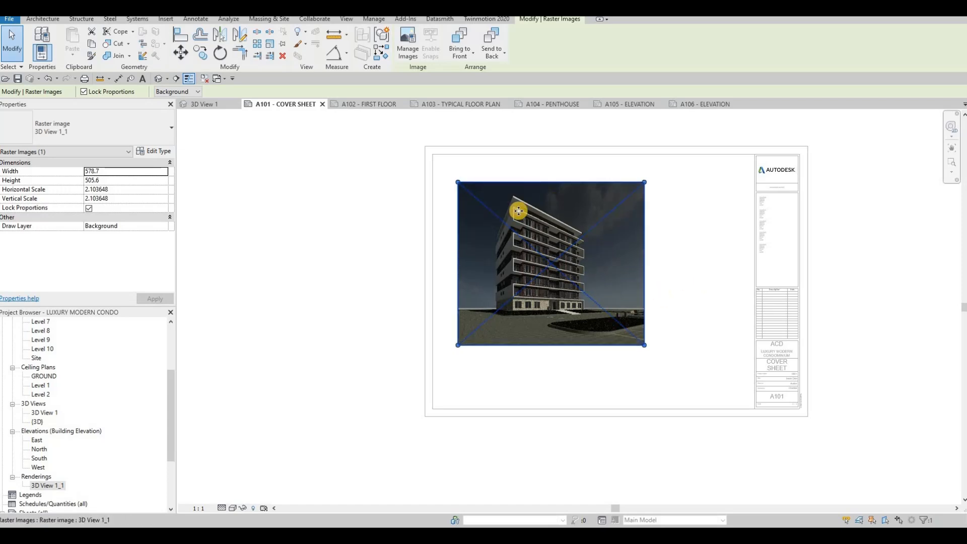
click(340, 259)
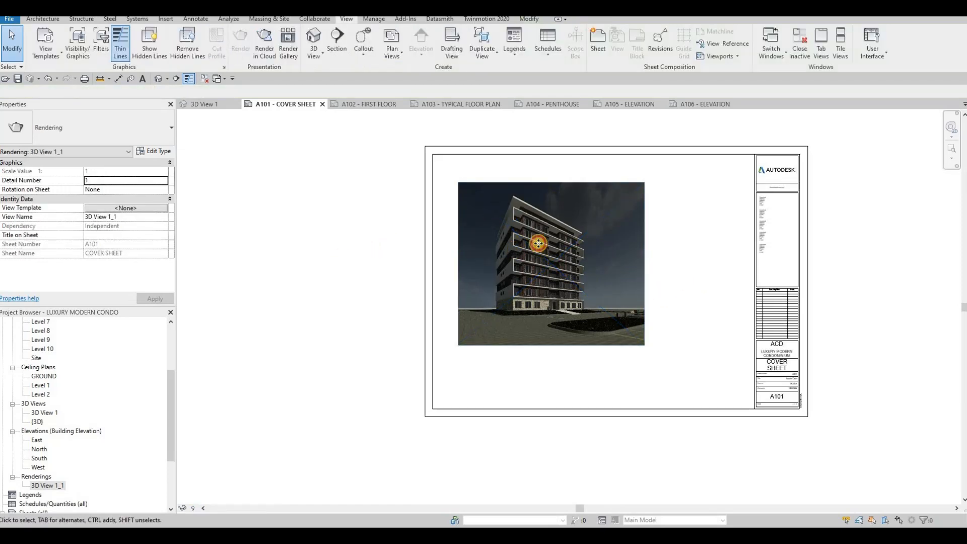
- Move the rendering viewport into the sheet's upper-left area
drag(534, 238, 601, 243)
key(Escape)
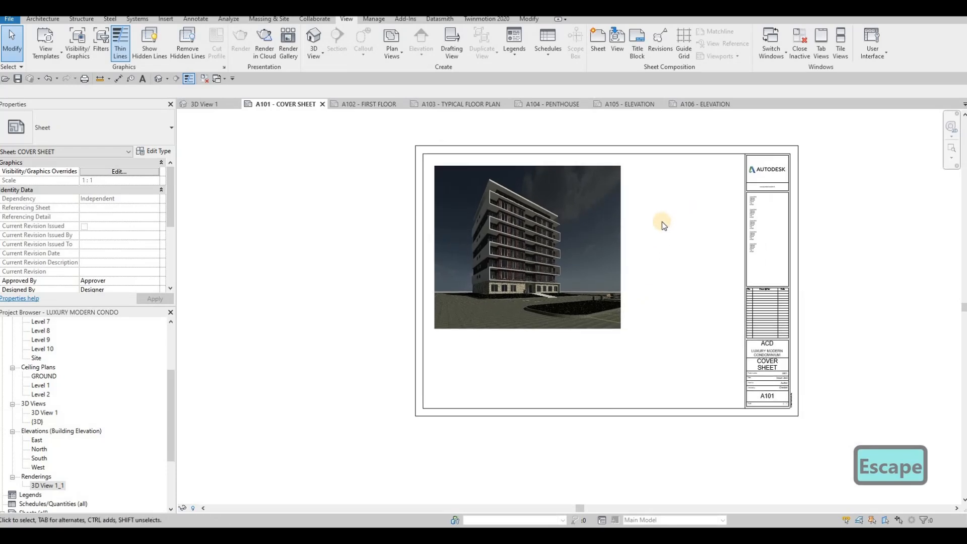
scroll(661, 222, up, 1)
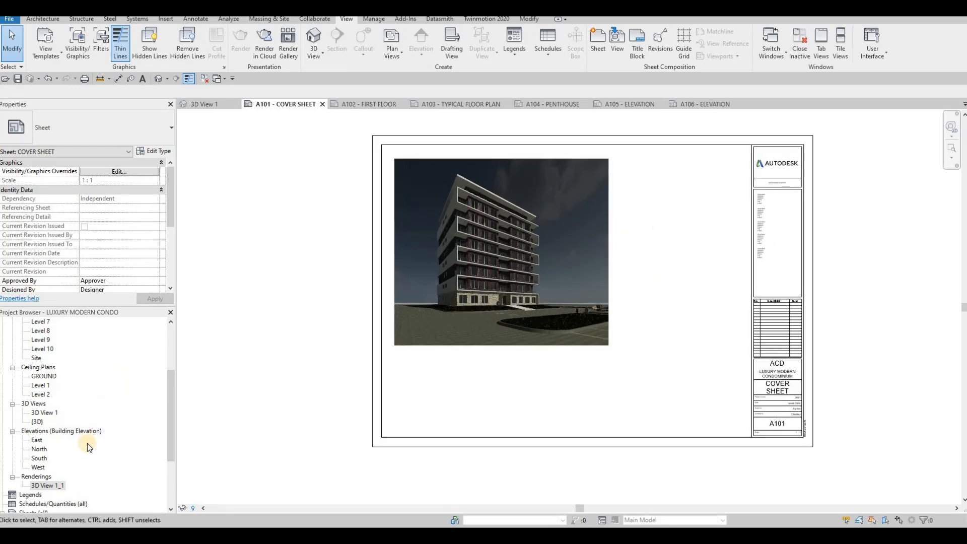
scroll(87, 439, up, 3)
scroll(85, 444, up, 2)
scroll(72, 427, down, 6)
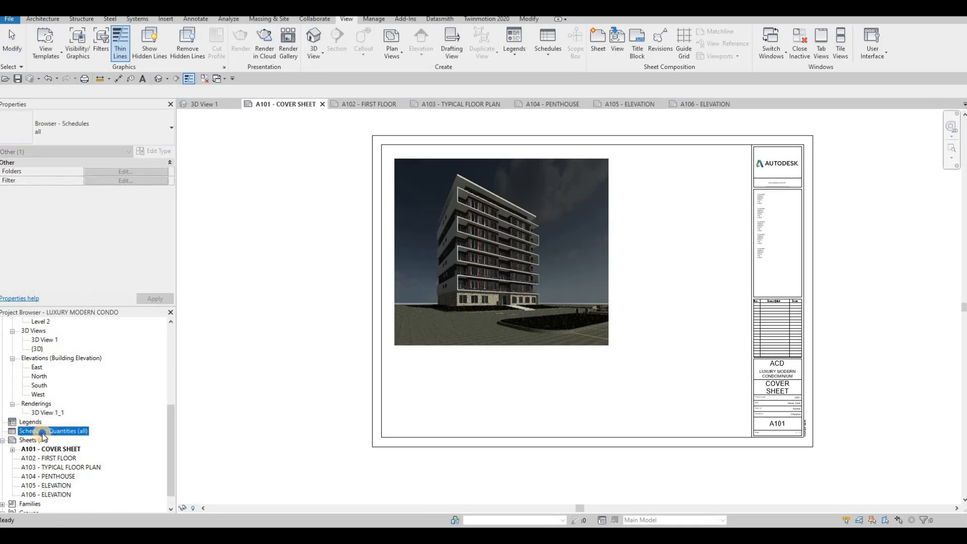
- Create a new Sheet List schedule with Sheet Name followed by Sheet Number as fields
right_click(43, 436)
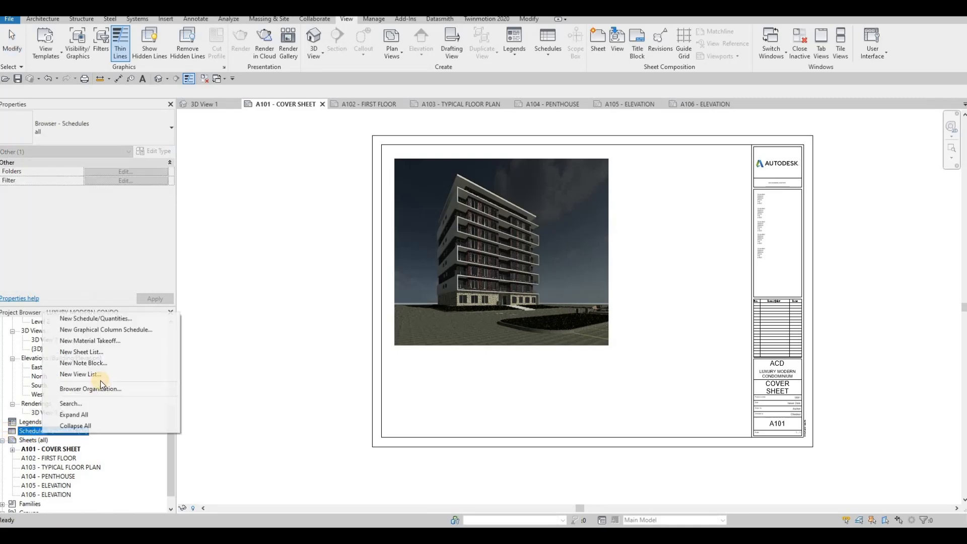
click(101, 353)
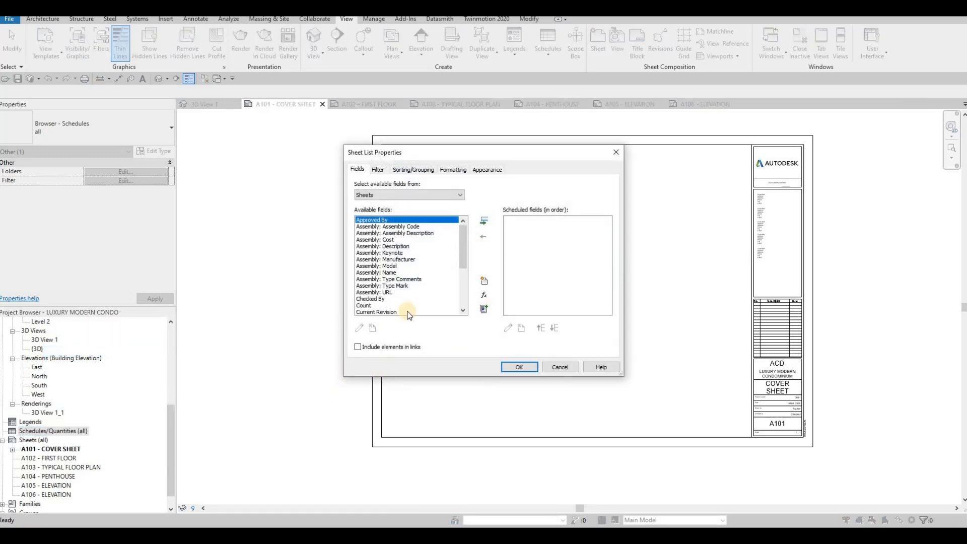
scroll(371, 303, down, 4)
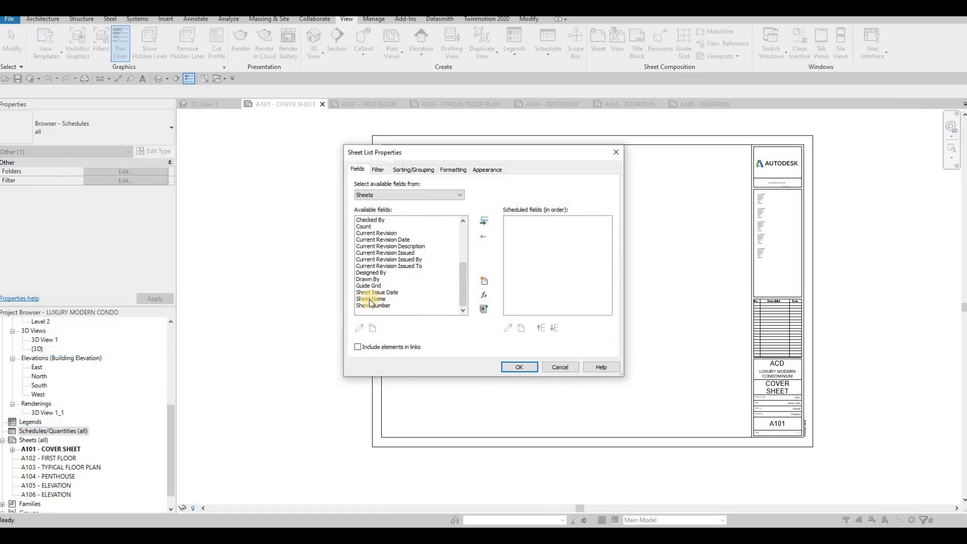
click(413, 301)
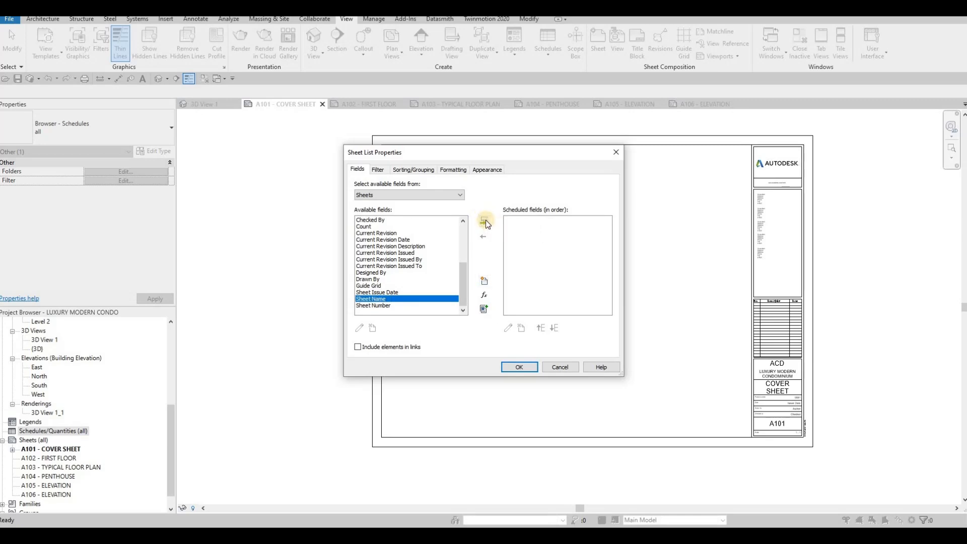
click(486, 220)
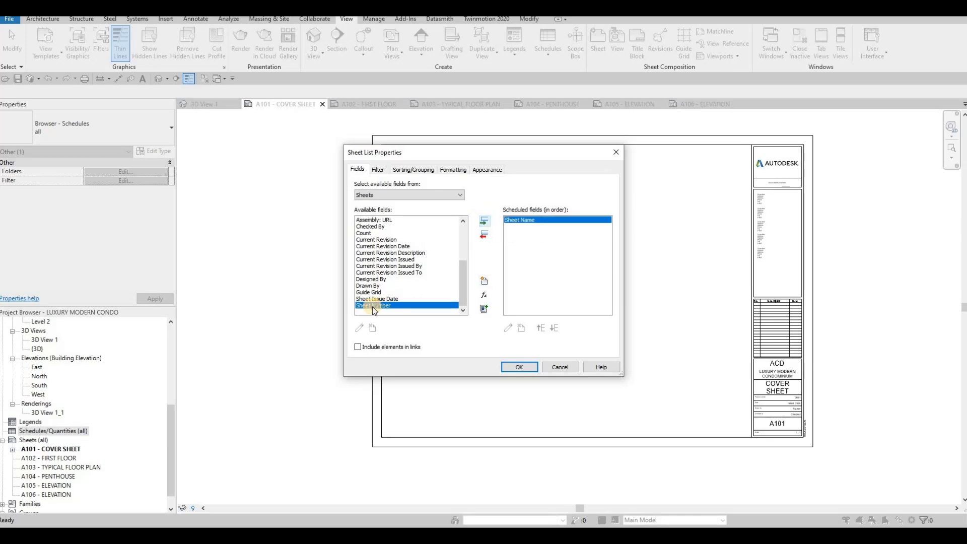
click(486, 222)
click(484, 235)
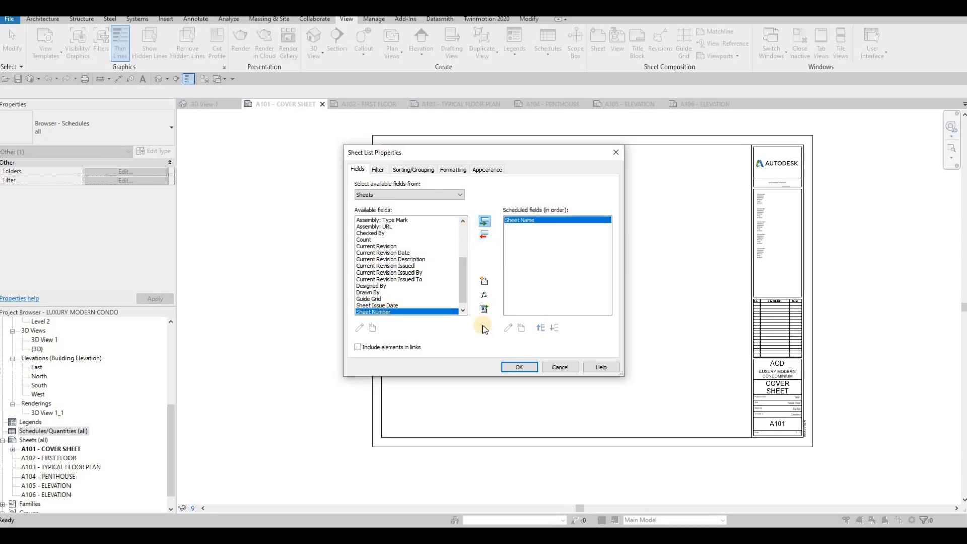
click(484, 221)
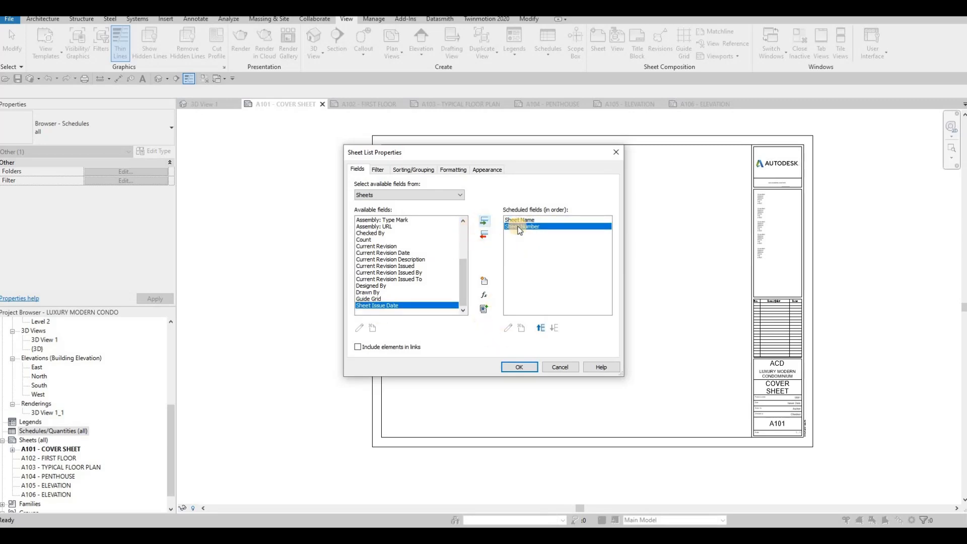
click(520, 368)
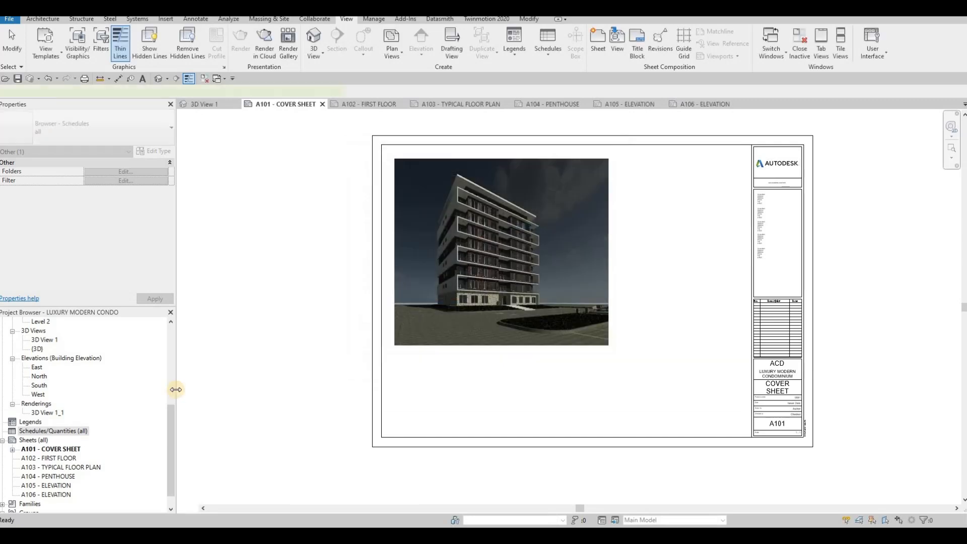
- Place the Sheet List schedule on the A101 cover sheet and widen its columns
double_click(8, 432)
click(296, 105)
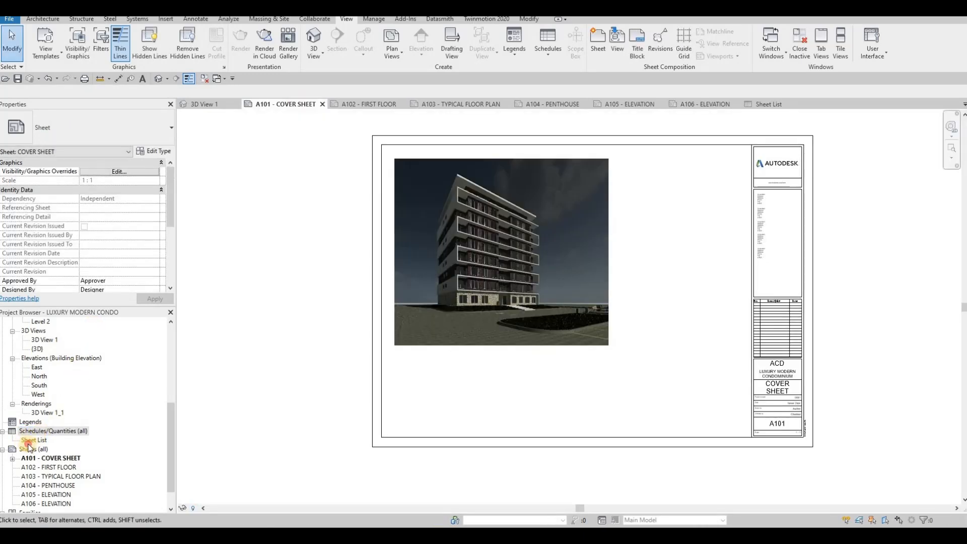
drag(37, 441, 679, 205)
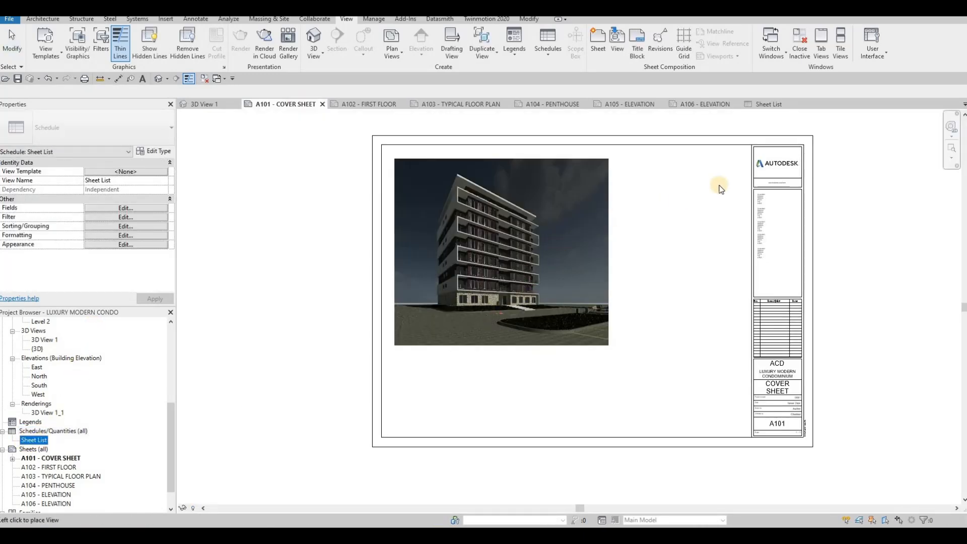
click(681, 156)
scroll(682, 157, up, 2)
drag(662, 162, 778, 165)
scroll(707, 183, up, 1)
scroll(708, 183, up, 1)
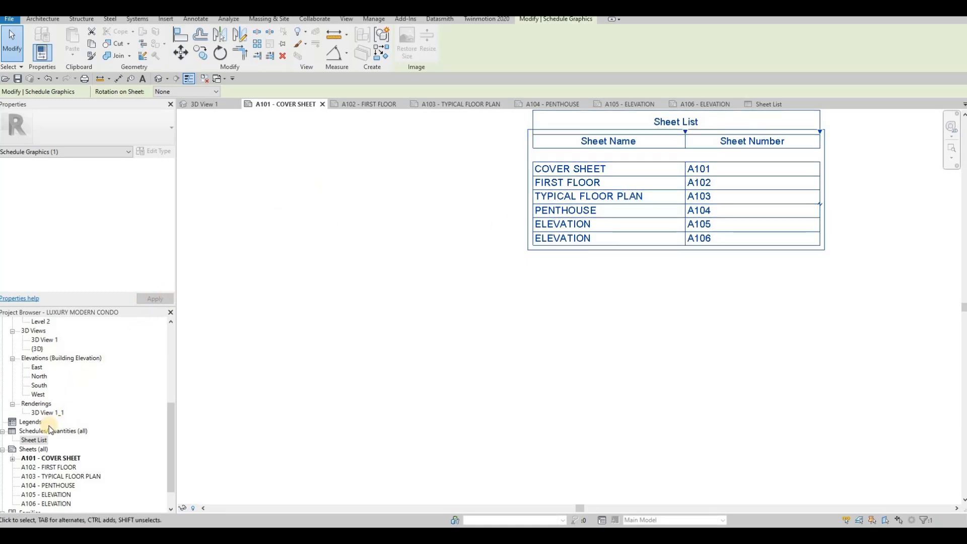
- Move Sheet Number above Sheet Name in the Sheet List fields, then reopen its properties
double_click(35, 440)
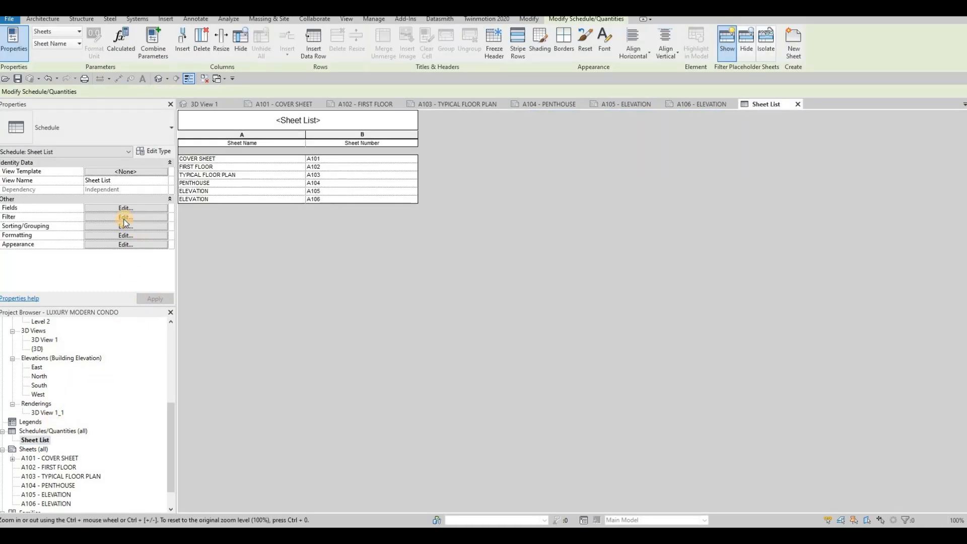
click(124, 218)
click(358, 169)
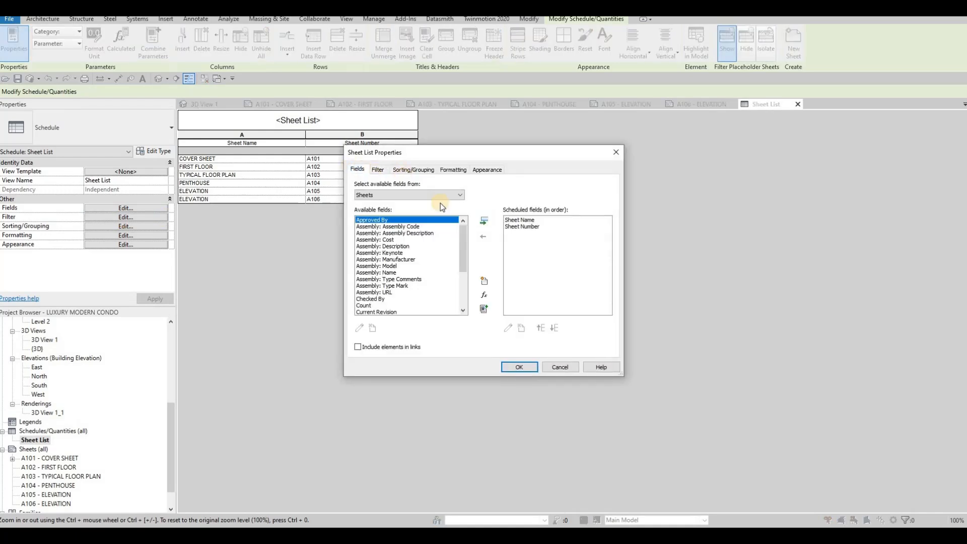
click(528, 226)
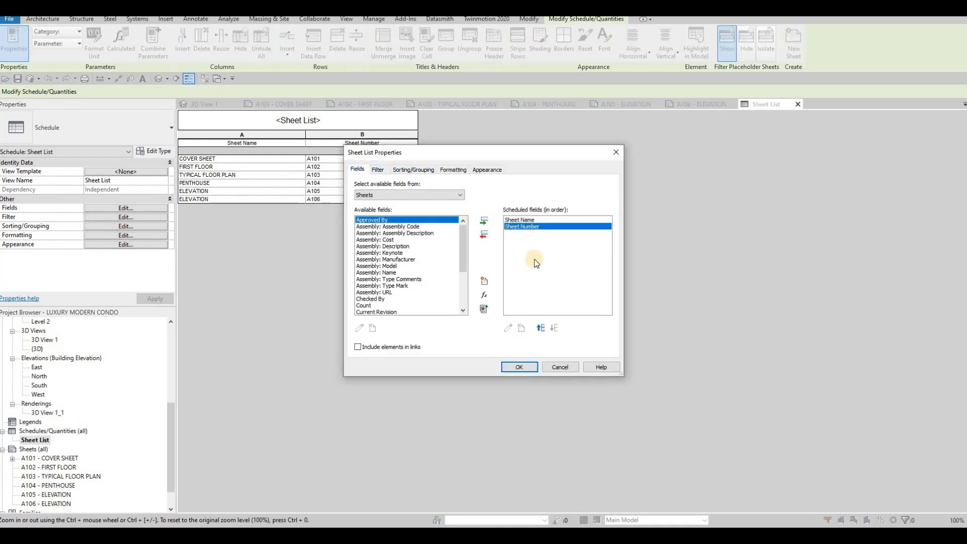
click(540, 328)
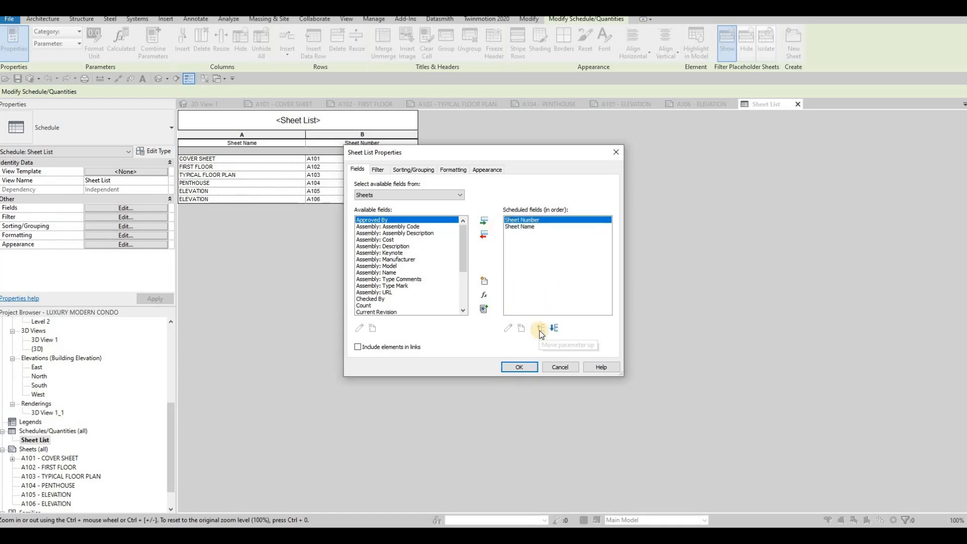
click(519, 367)
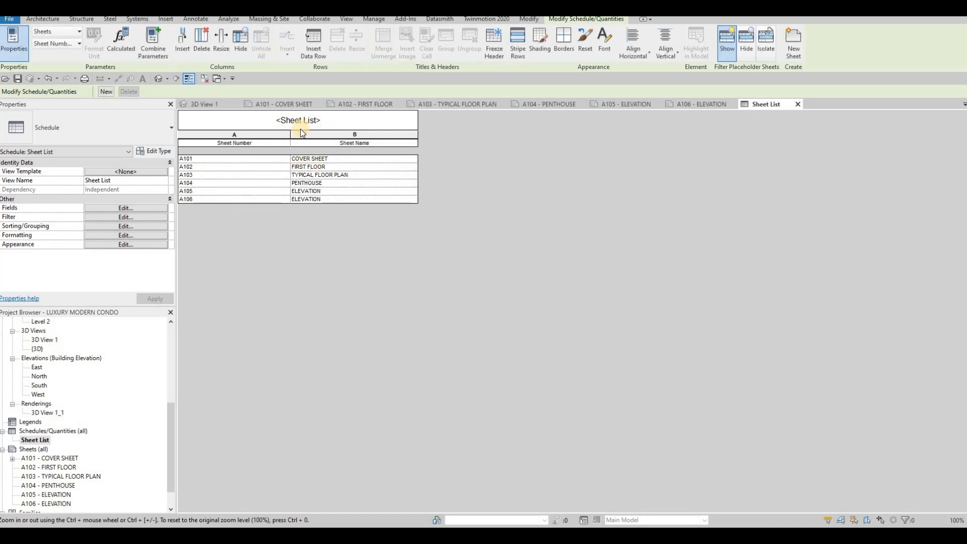
click(114, 211)
click(103, 217)
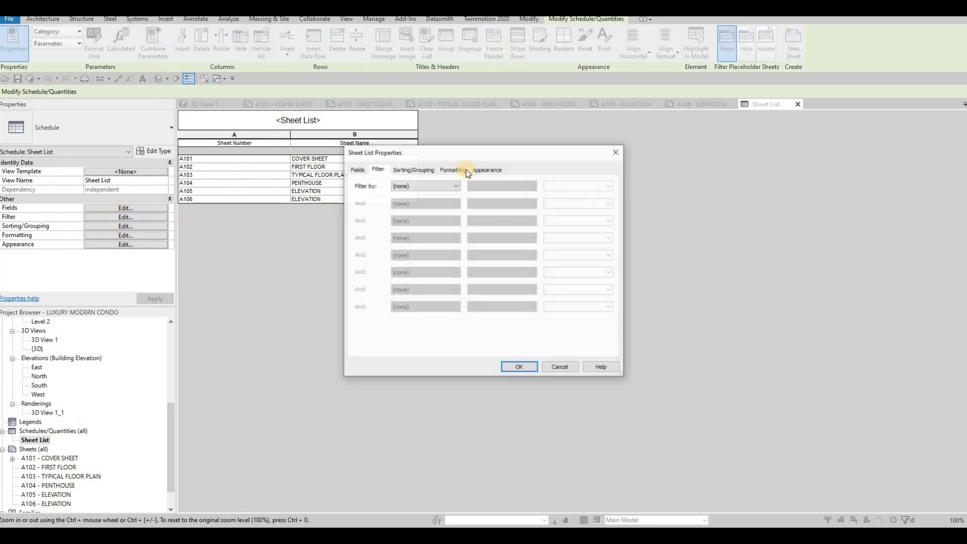
- Set the Sheet List title to 8mm Arial, headers to 6mm Arial and body to 5mm Arial
click(456, 171)
click(489, 172)
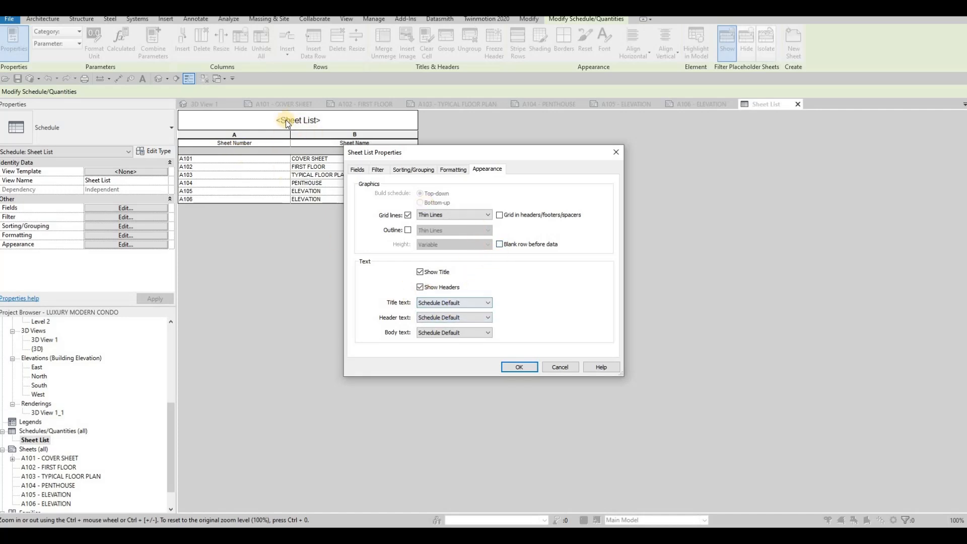
click(451, 304)
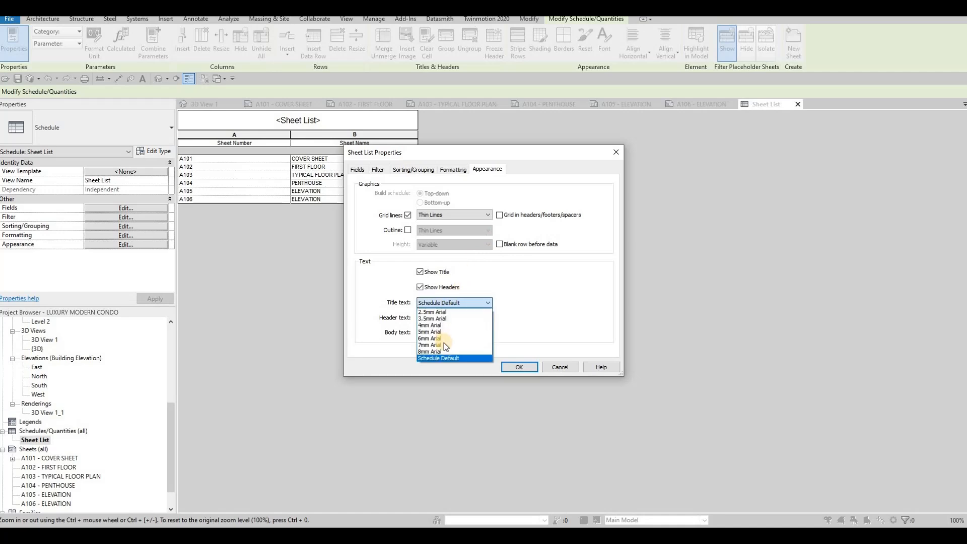
click(388, 308)
click(446, 318)
click(437, 352)
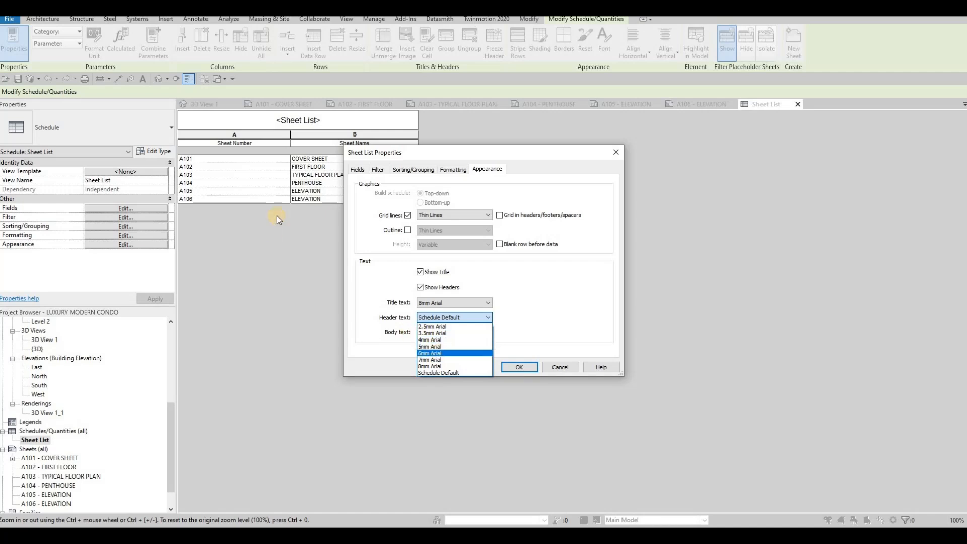
click(446, 334)
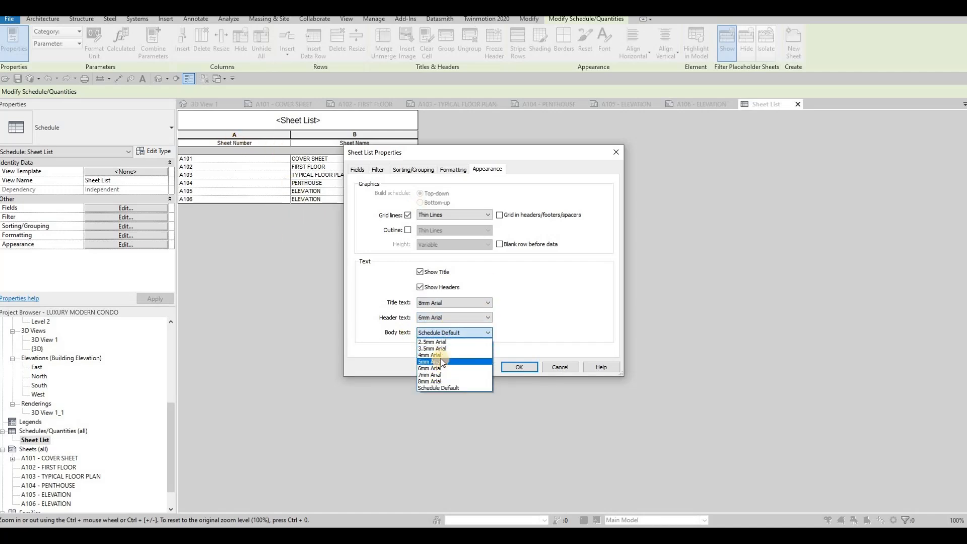
click(243, 184)
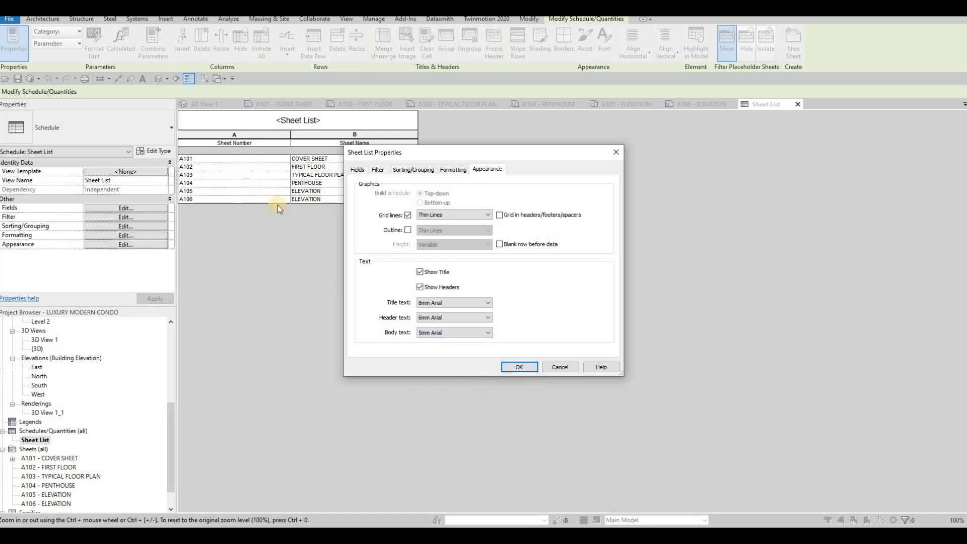
click(518, 369)
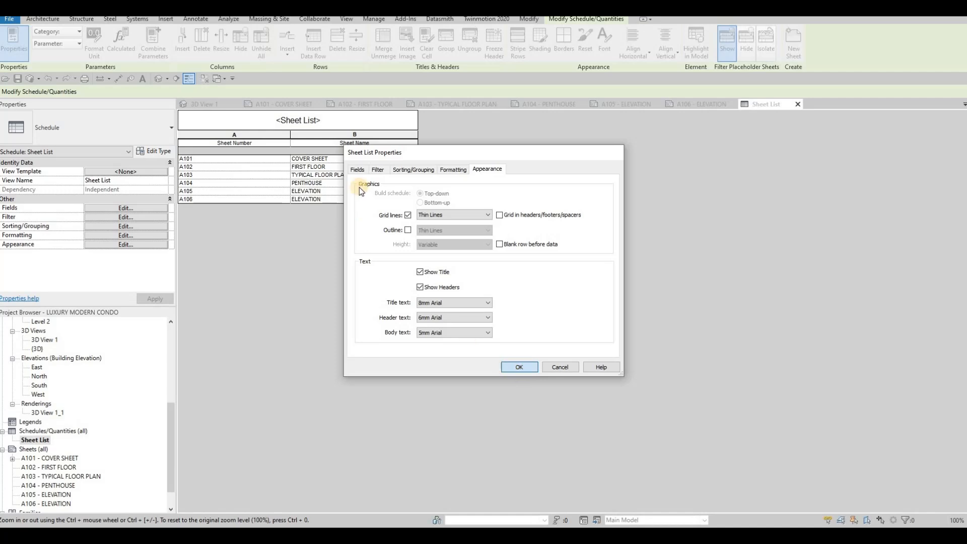
click(350, 122)
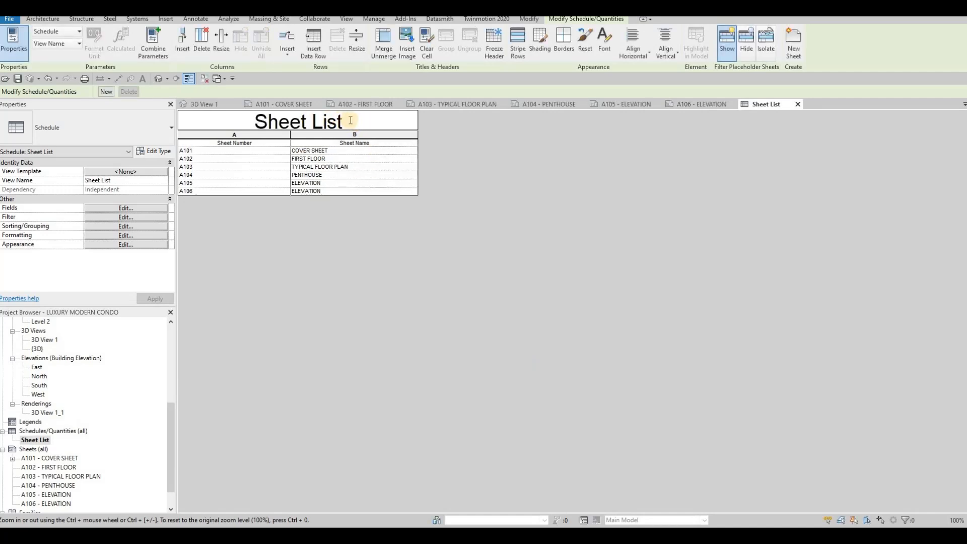
- Retitle the schedule from Sheet List to Drawing List
click(290, 124)
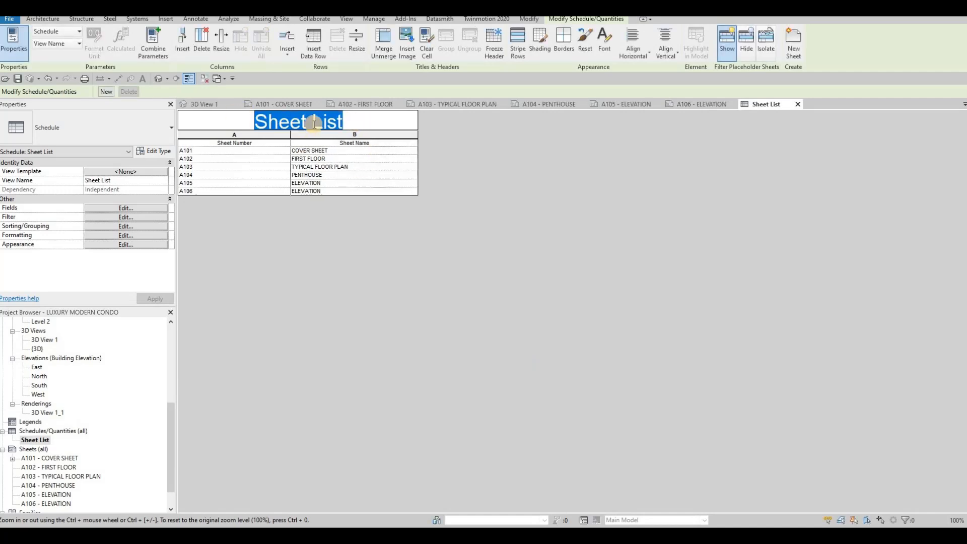
click(295, 123)
key(shift+Left)
key(shift+Left)
key(shift+Left)
key(shift+Left)
key(shift+Left)
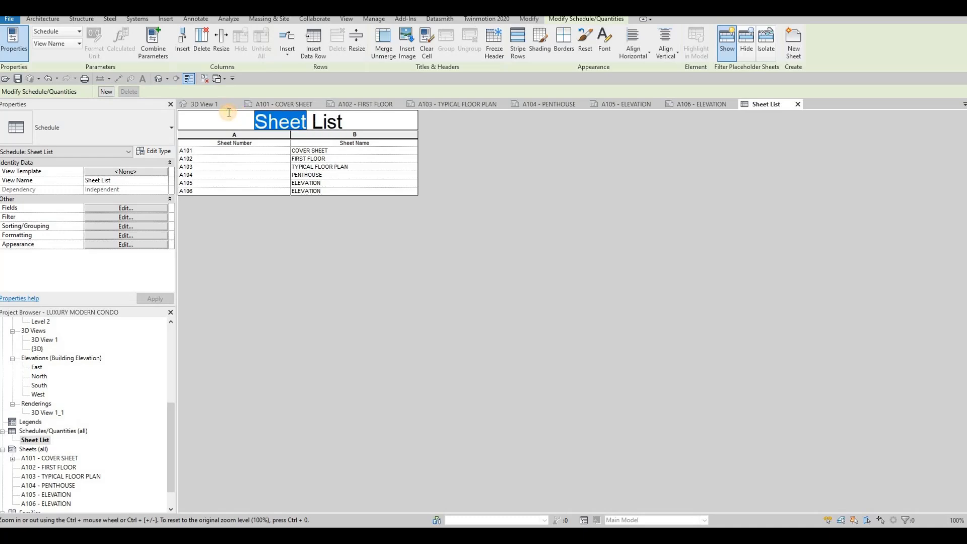
key(Caps_Lock)
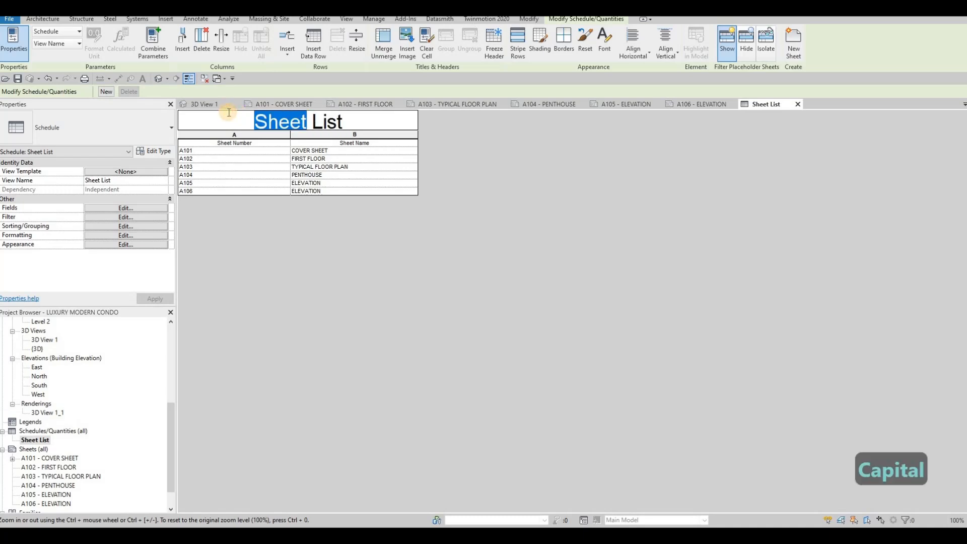
text(Drawing)
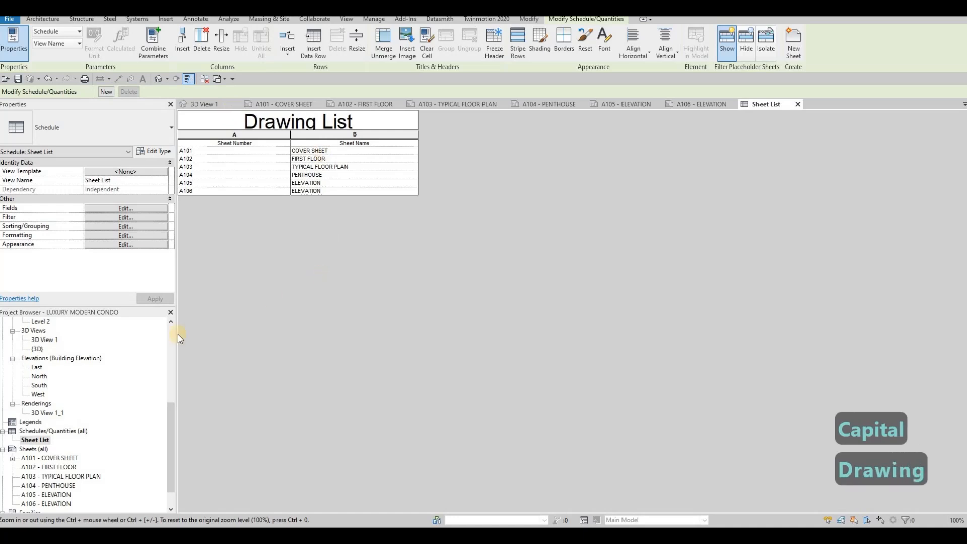
- On the A101 cover sheet, widen the Drawing List columns and shift it left toward the rendering
click(295, 105)
scroll(595, 240, down, 5)
click(690, 194)
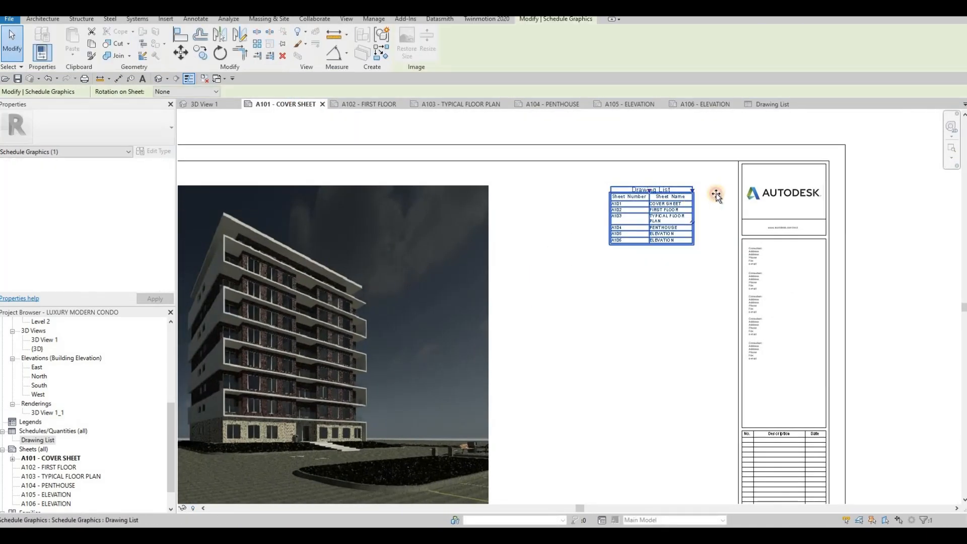
drag(706, 193, 732, 194)
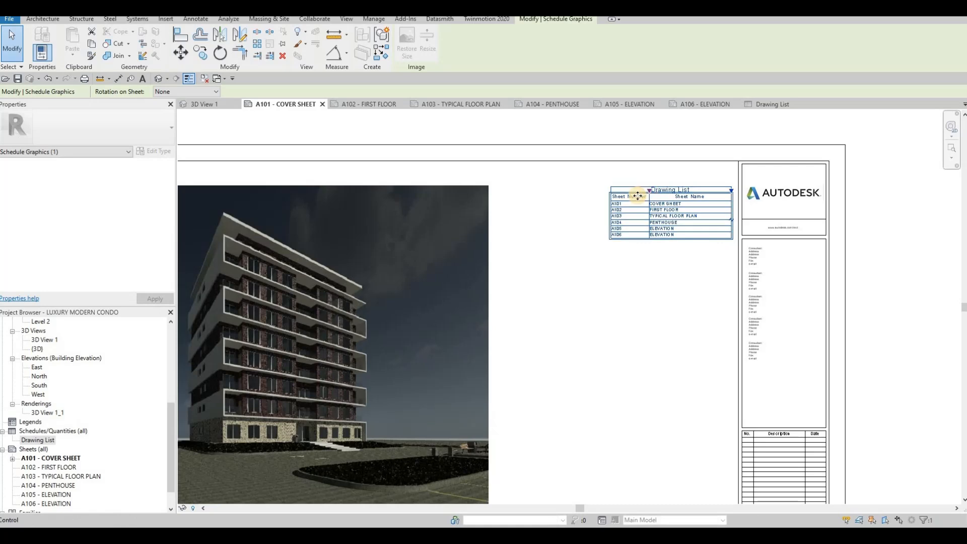
mouse_move(649, 190)
mouse_down()
mouse_move(620, 196)
mouse_move(690, 192)
mouse_up()
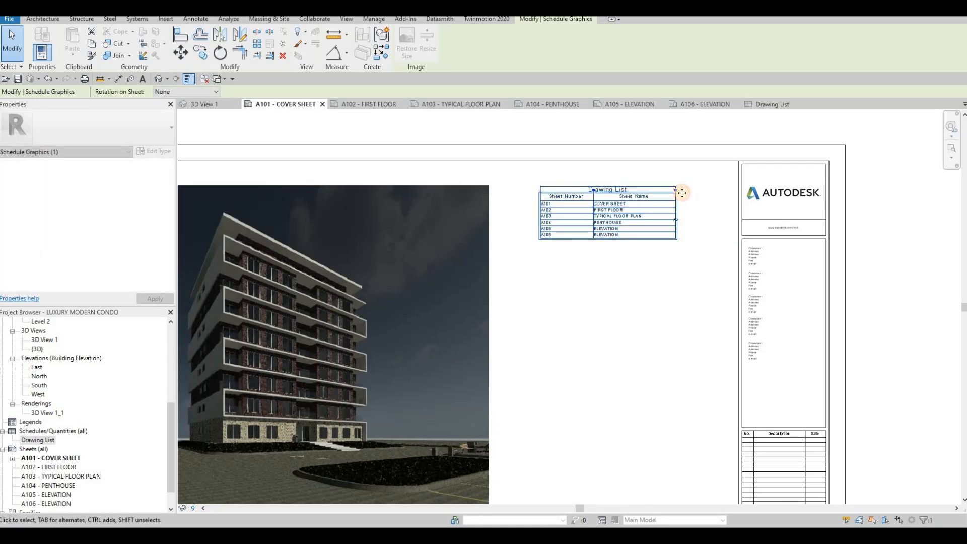
drag(594, 192, 603, 194)
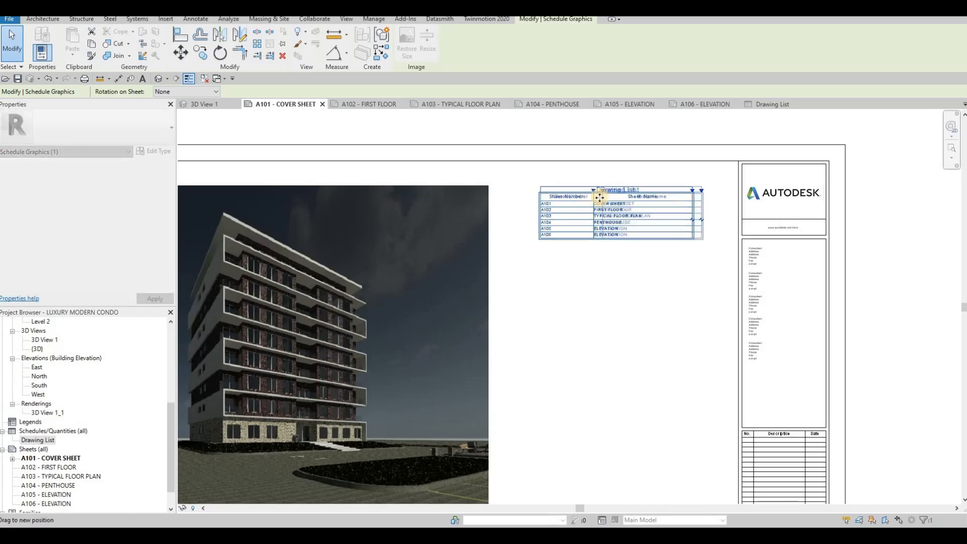
middle_drag(592, 244, 632, 216)
key(Escape)
key(Escape)
scroll(693, 191, down, 2)
scroll(682, 217, up, 2)
scroll(636, 169, down, 3)
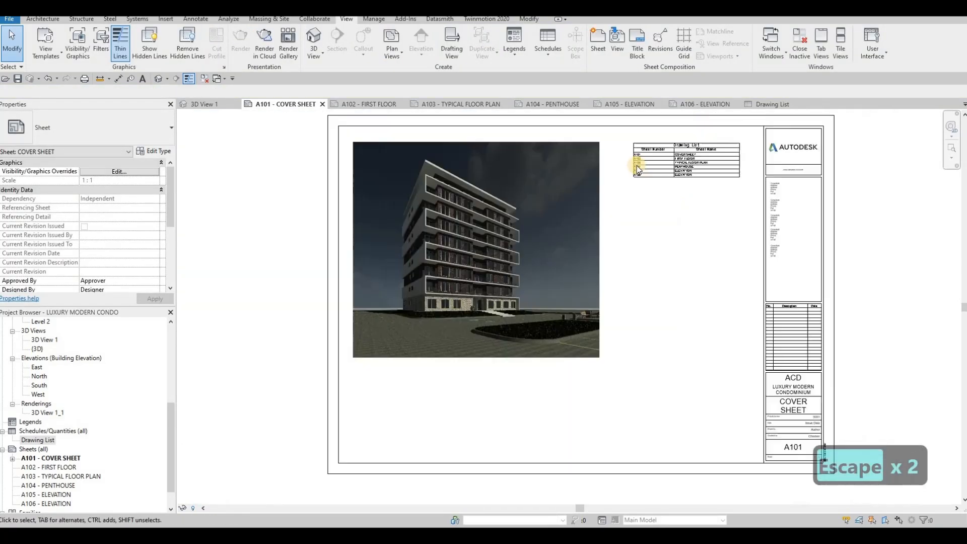
scroll(658, 178, up, 3)
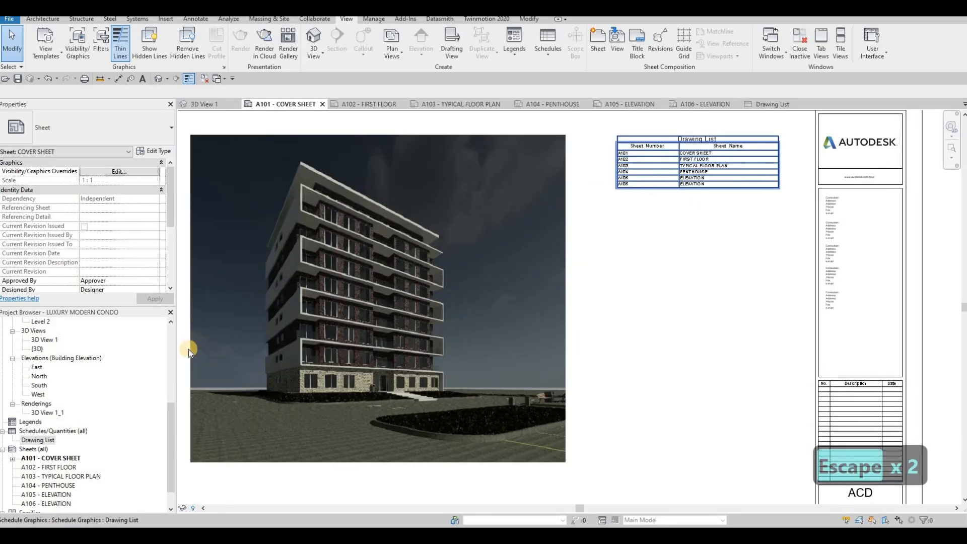
scroll(58, 477, down, 1)
- Delete the A106 - ELEVATION sheet, then undo the deletion
click(55, 477)
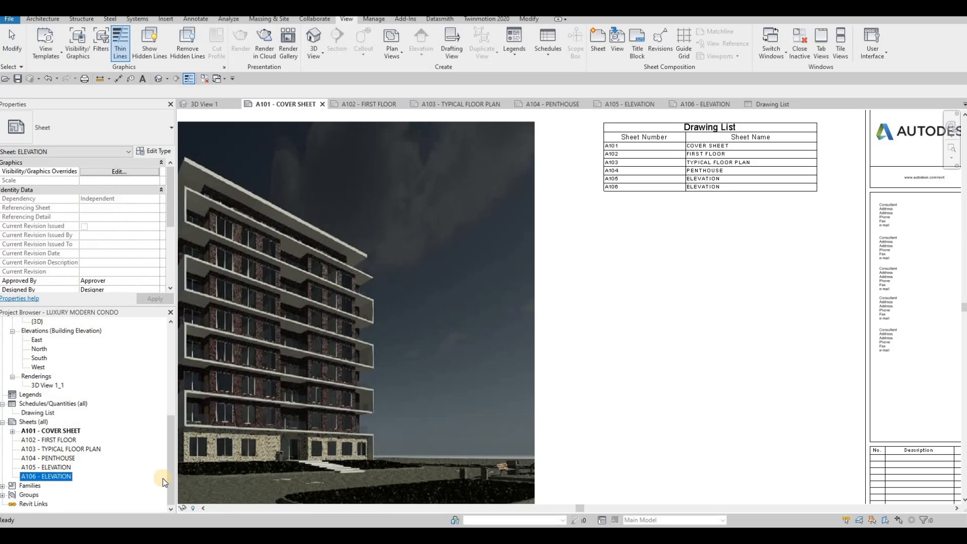
key(Delete)
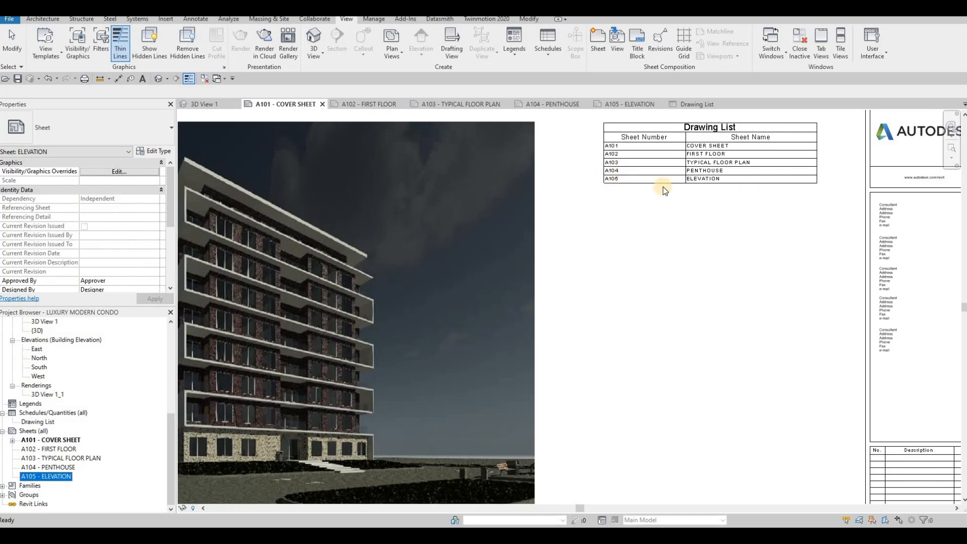
key(ctrl+z)
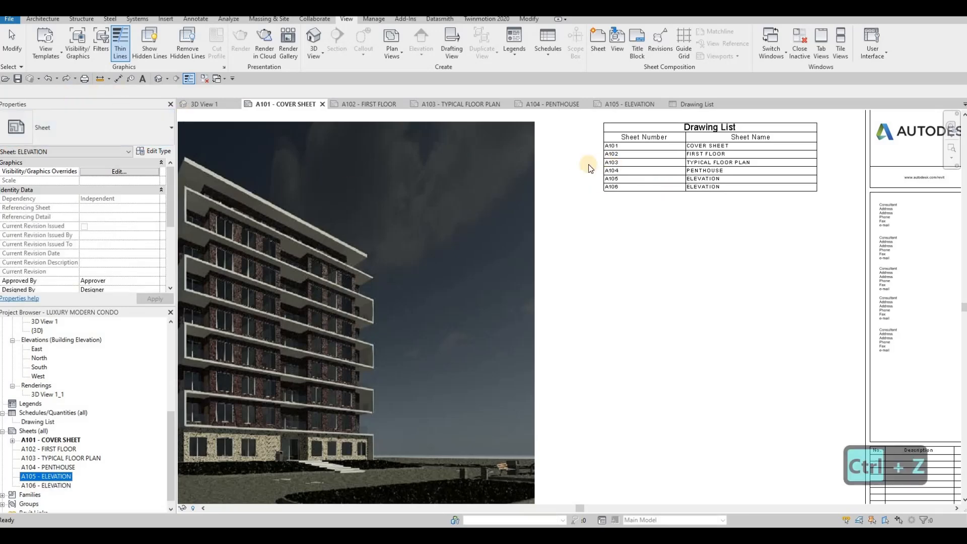
- Confirm sheet number A106 with name ELEVATION in the Sheet Title dialog
scroll(583, 164, down, 1)
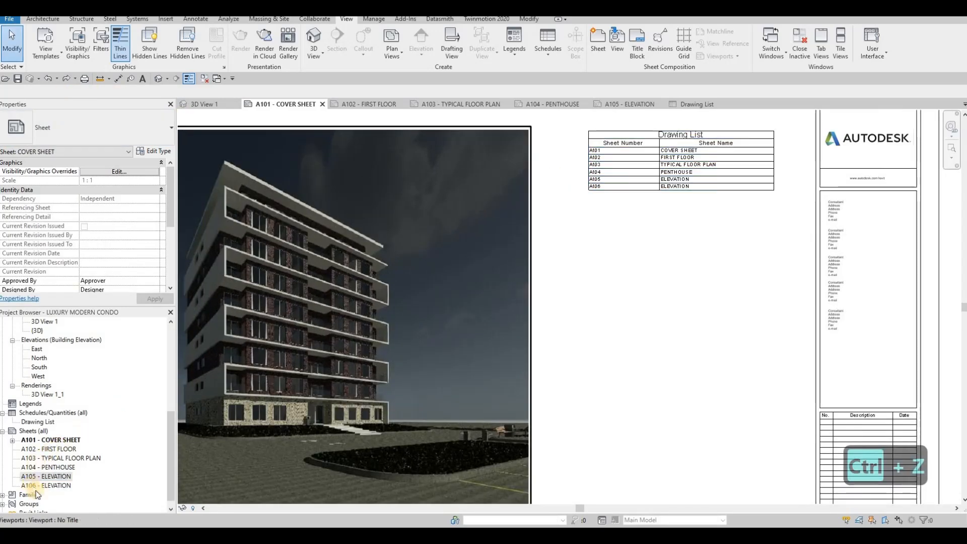
click(31, 486)
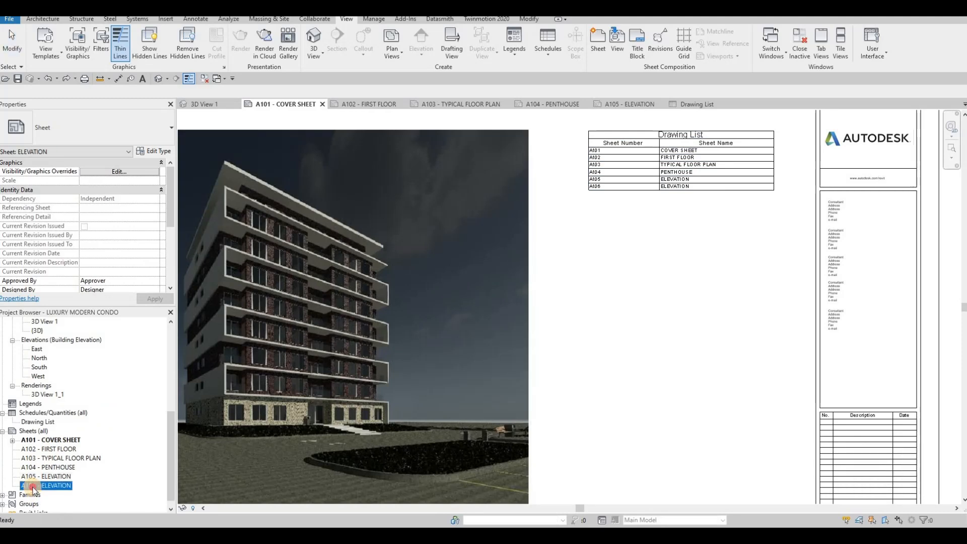
click(29, 486)
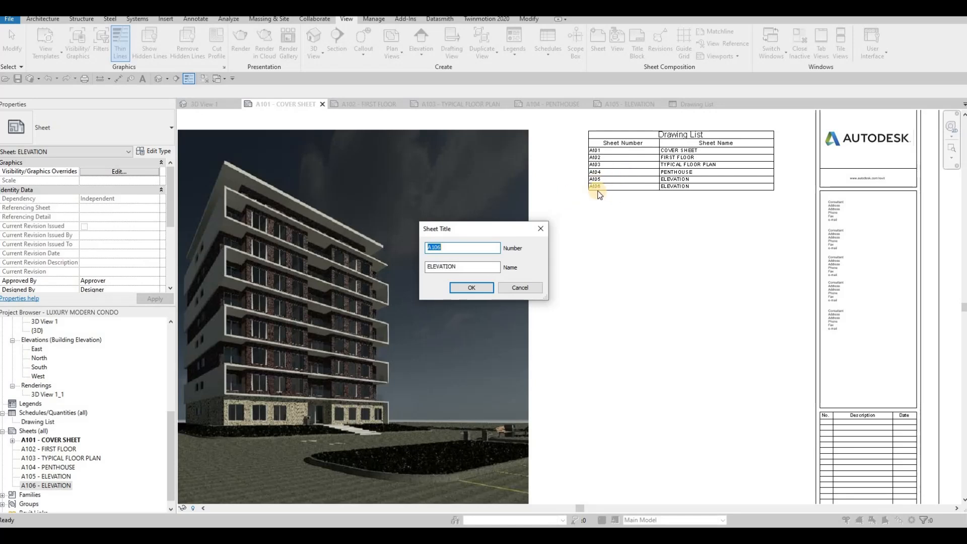
click(543, 229)
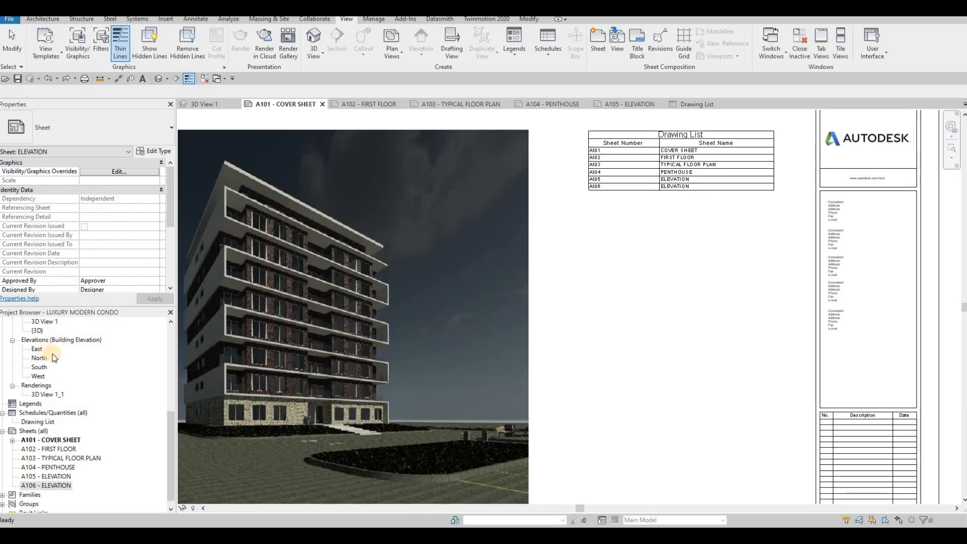
- Clear the selection and open the A102 - FIRST FLOOR sheet from the Project Browser
scroll(620, 257, down, 3)
key(Escape)
scroll(574, 302, up, 2)
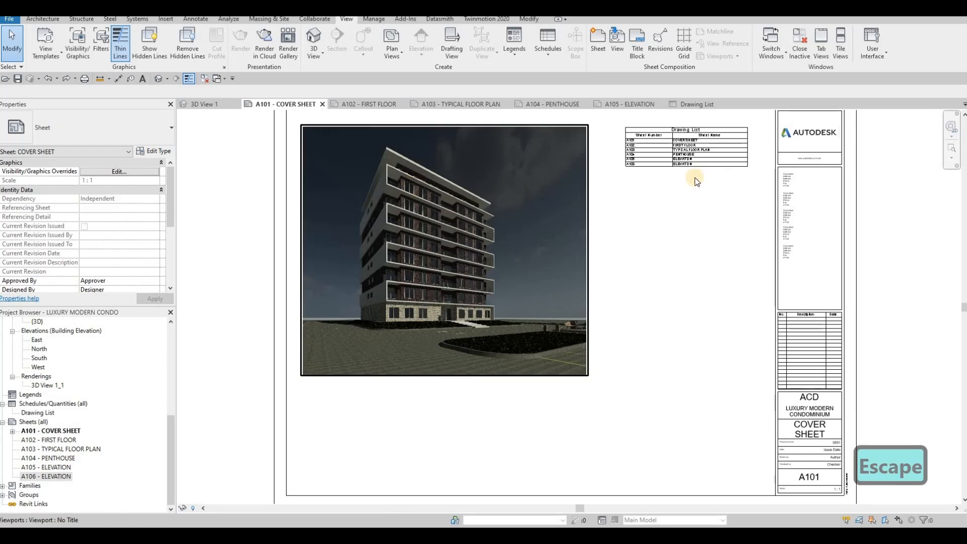
scroll(630, 210, down, 3)
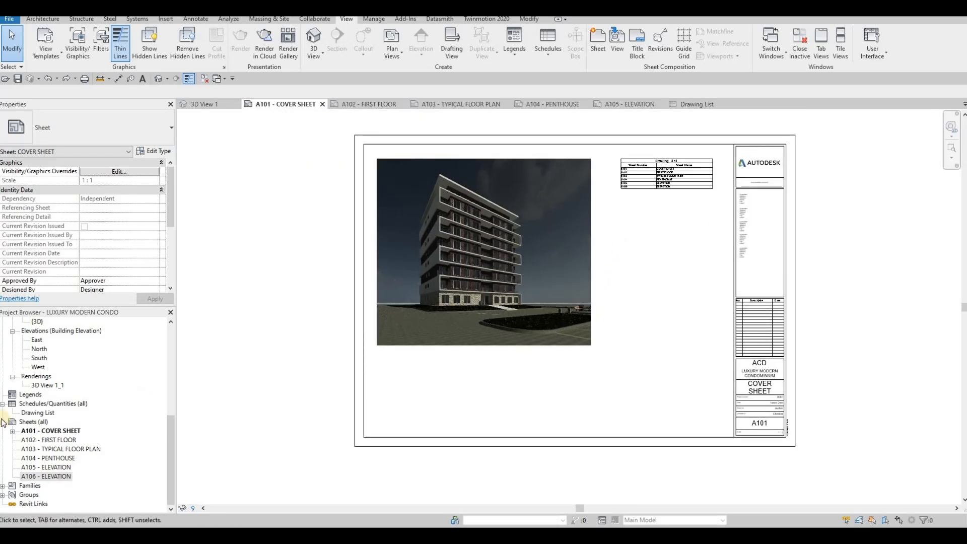
double_click(50, 441)
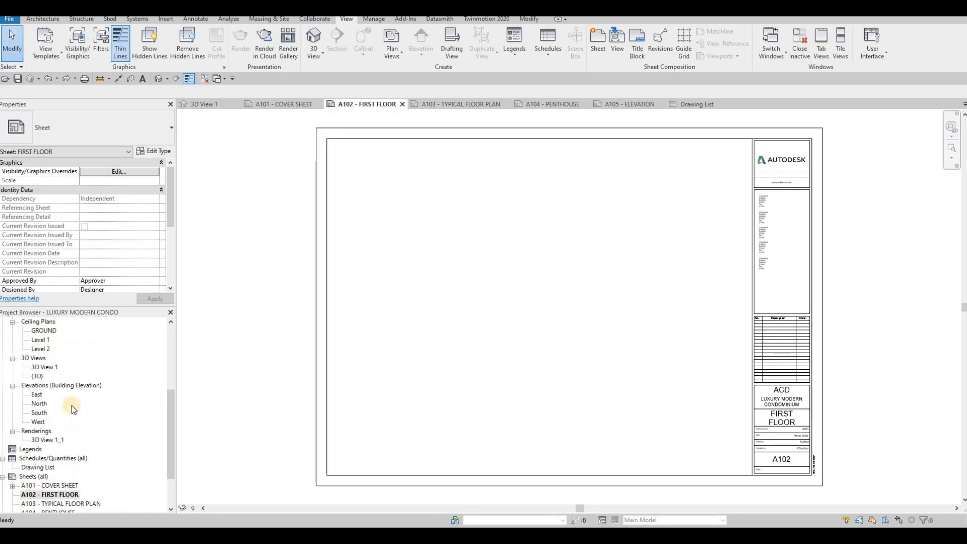
- Place a trial Level 1 plan viewport on the sheet, then delete it
scroll(71, 406, up, 5)
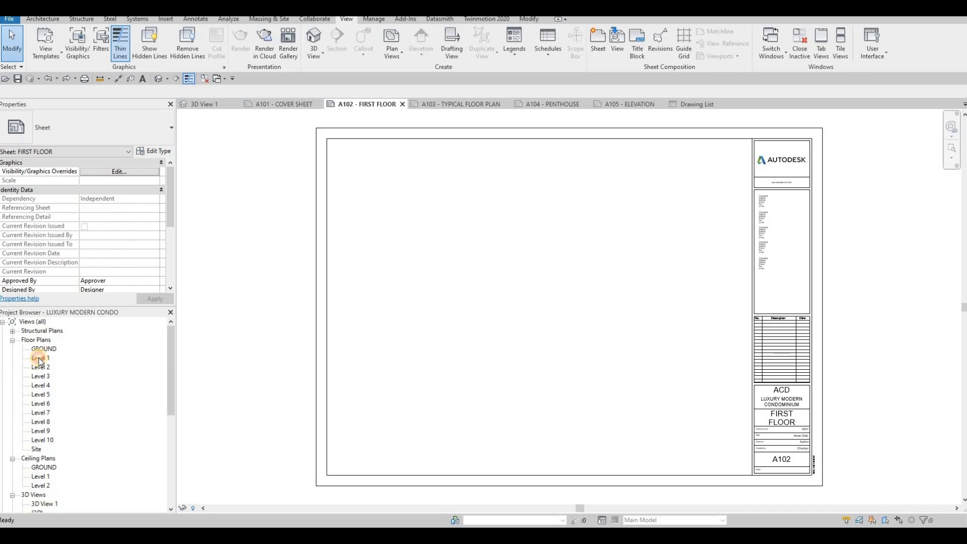
click(41, 359)
drag(42, 360, 507, 310)
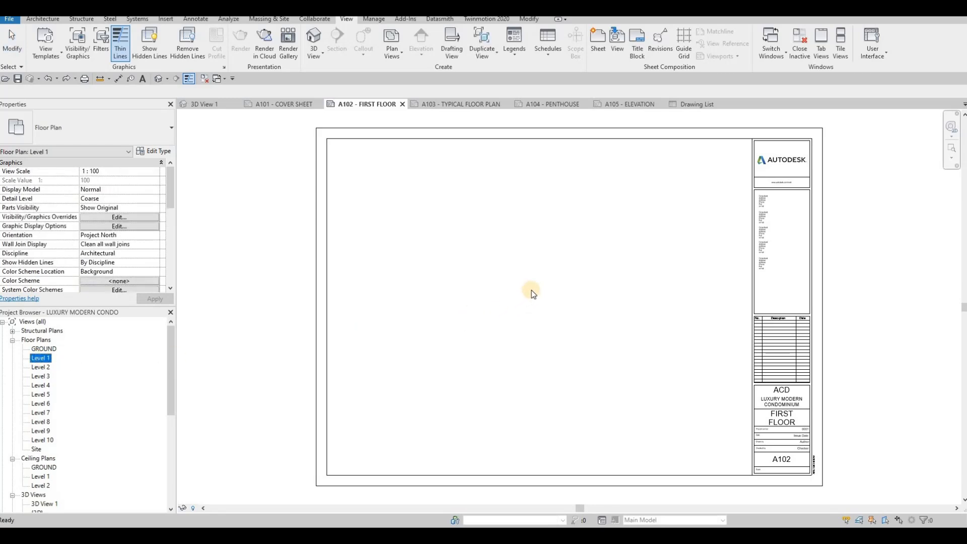
scroll(510, 304, down, 5)
scroll(483, 306, up, 5)
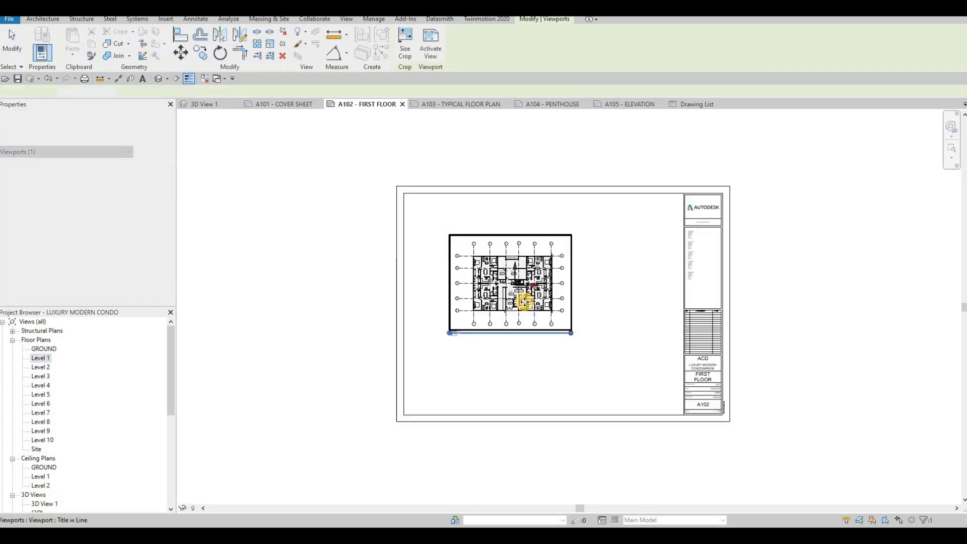
click(579, 302)
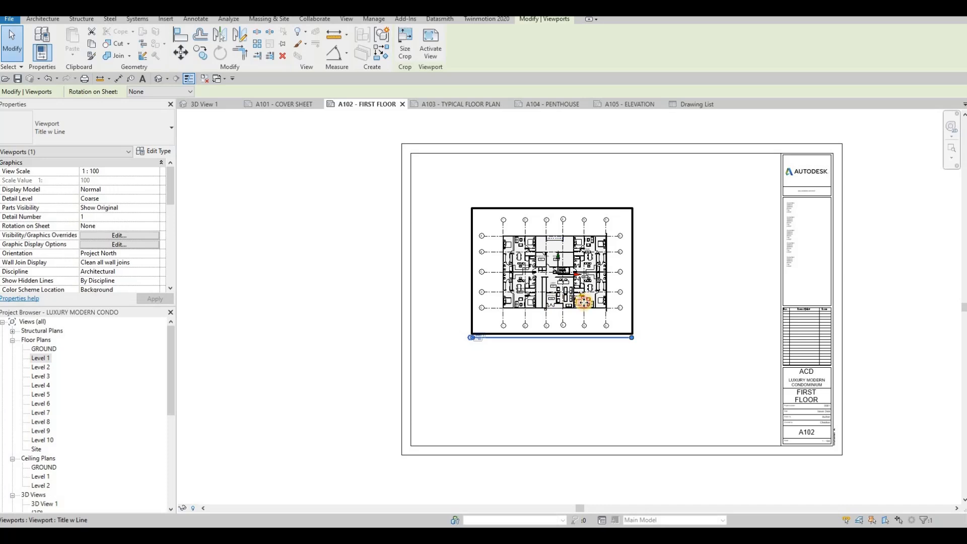
key(Delete)
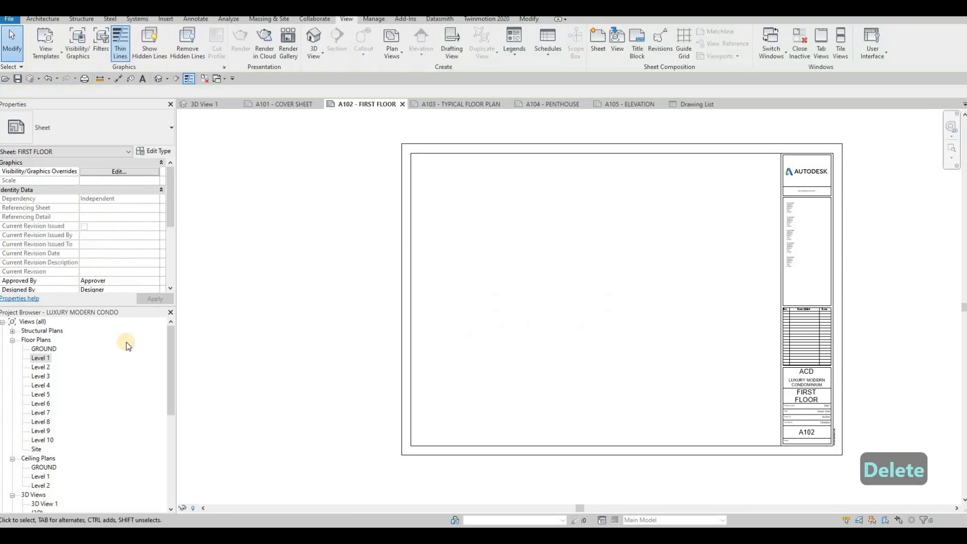
- Set the Level 1 plan scale to 1:50 and place it on sheet A102
double_click(40, 359)
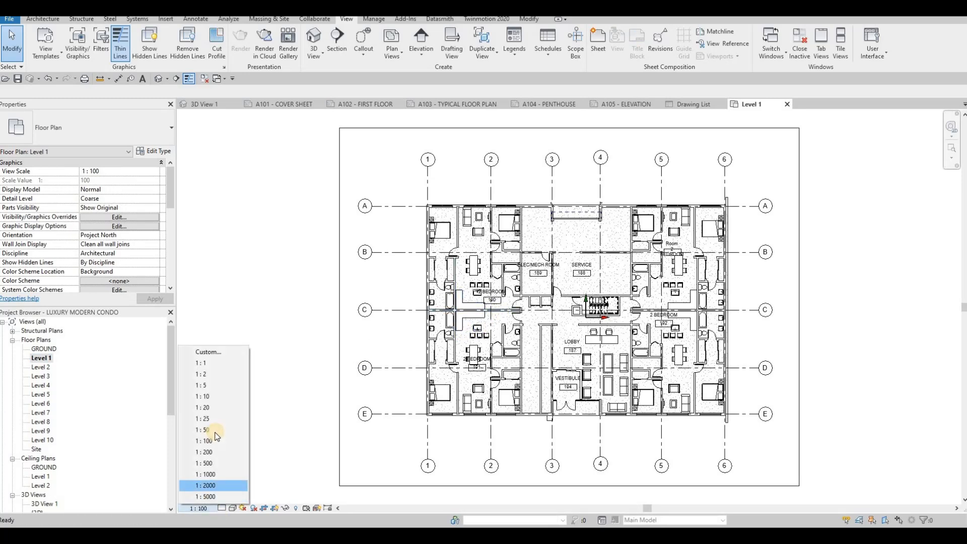
click(216, 433)
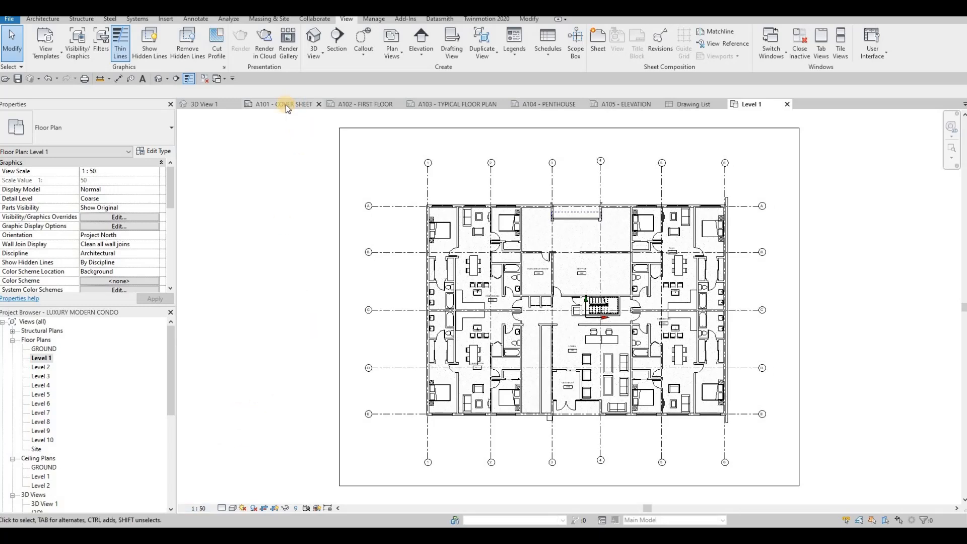
click(373, 105)
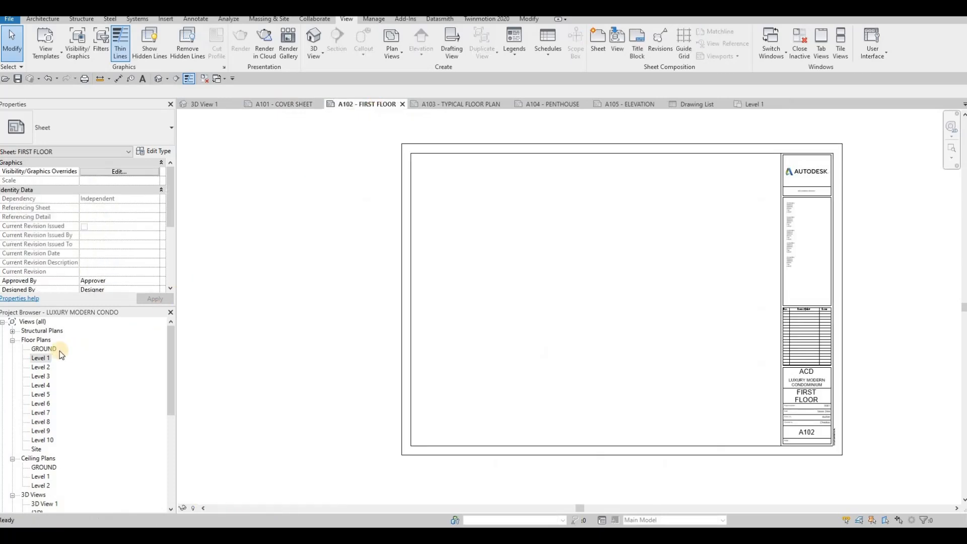
drag(40, 360, 600, 299)
click(597, 297)
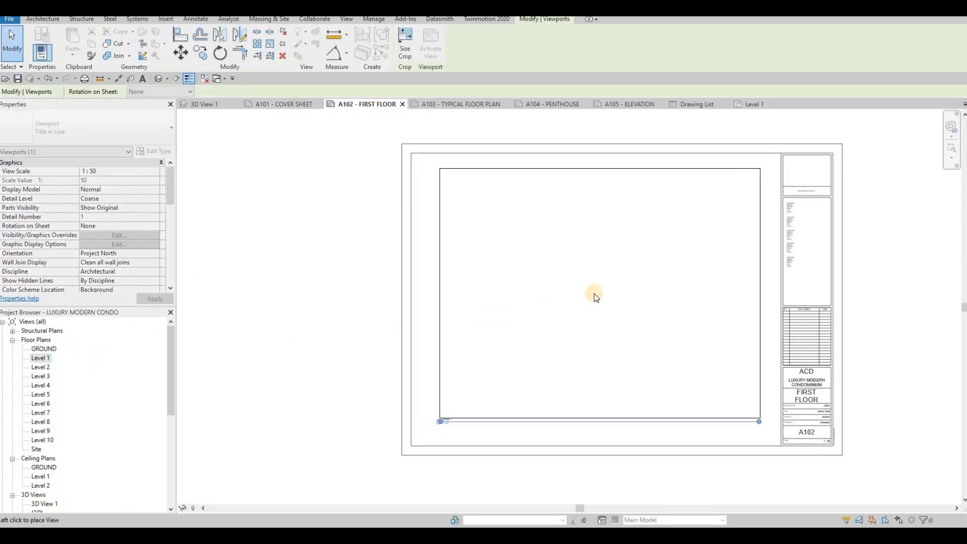
click(617, 324)
key(Escape)
- Nudge the Level 1 viewport left, up and slightly right to sit inside the border
scroll(594, 340, up, 2)
scroll(593, 340, down, 2)
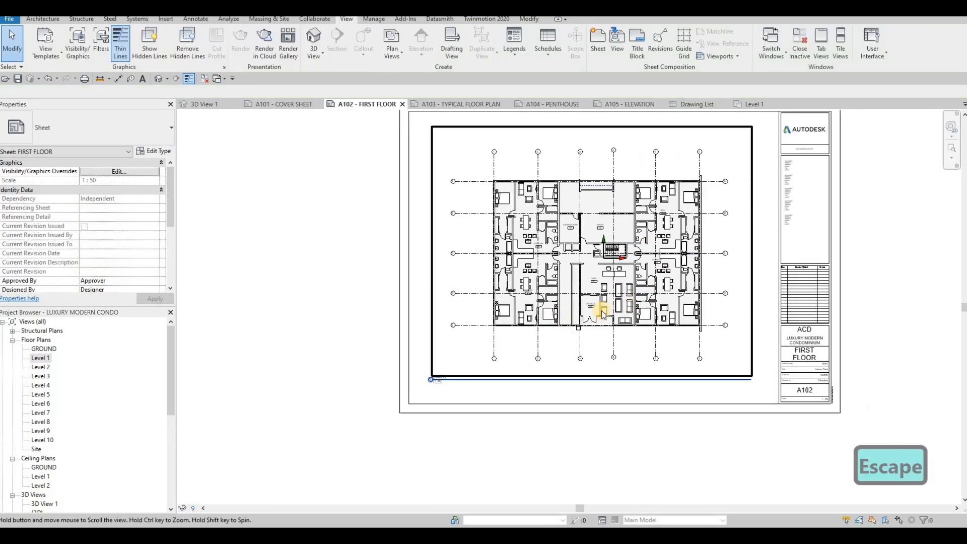
click(574, 302)
drag(575, 301, 573, 298)
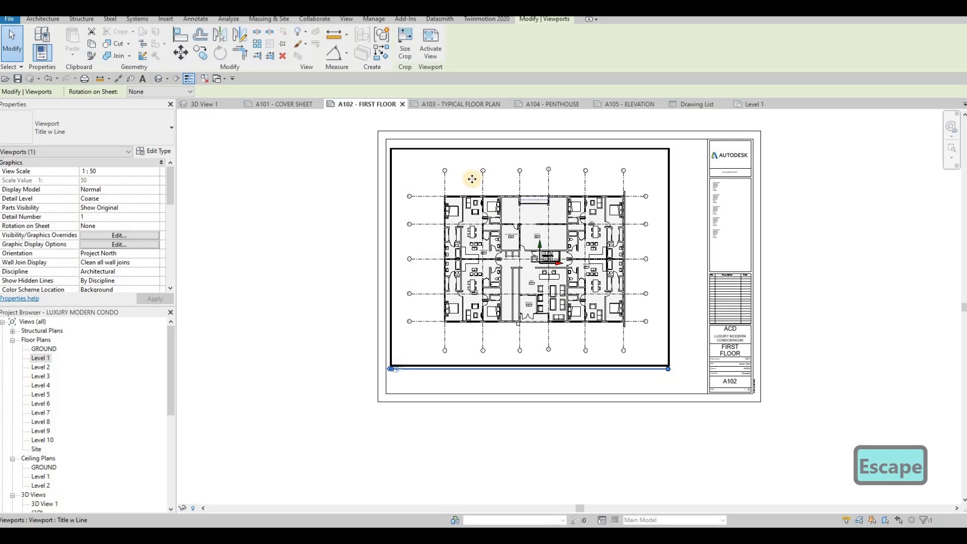
key(Left)
key(Left)
key(Left)
key(Left)
key(Left)
key(Left)
key(Left)
key(Left)
key(Up)
key(Up)
key(Up)
key(Escape)
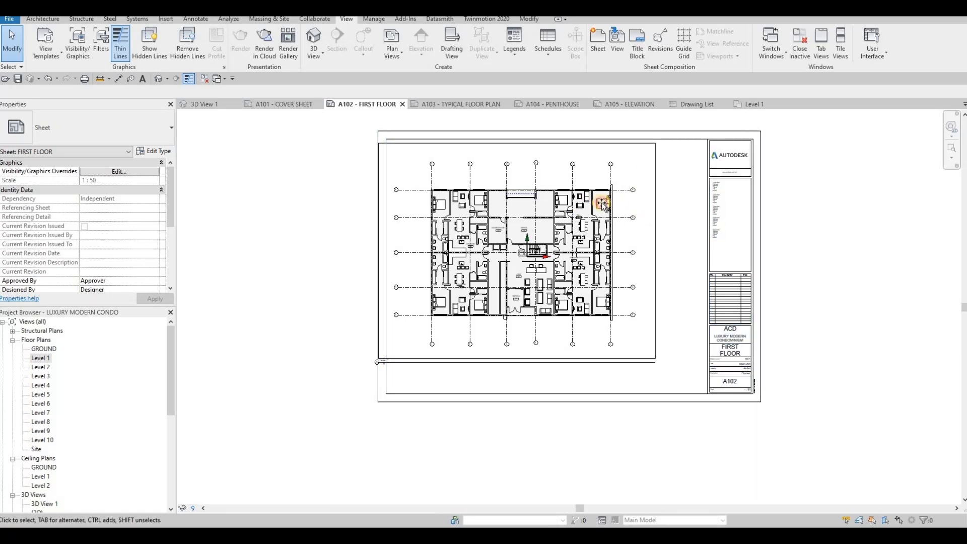
click(585, 204)
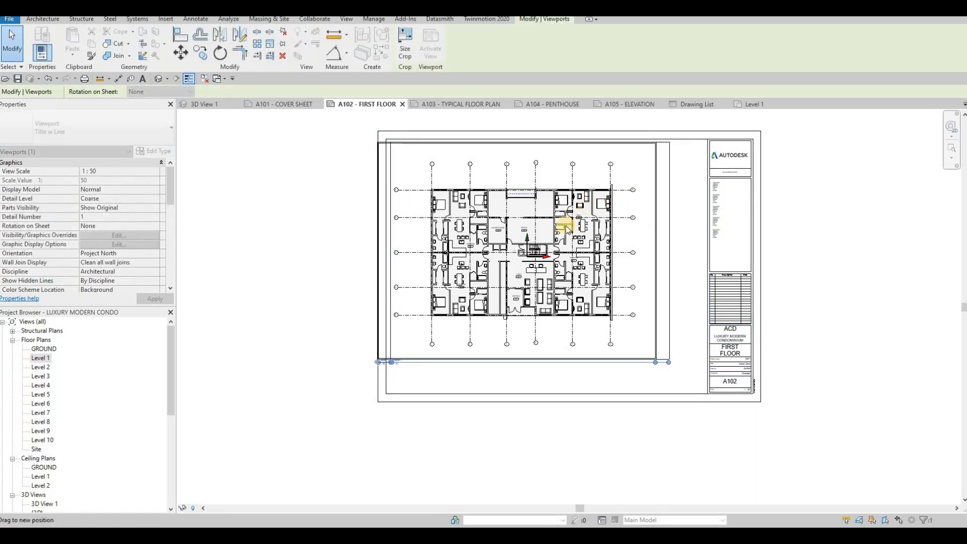
drag(565, 226, 566, 226)
key(Escape)
key(Escape)
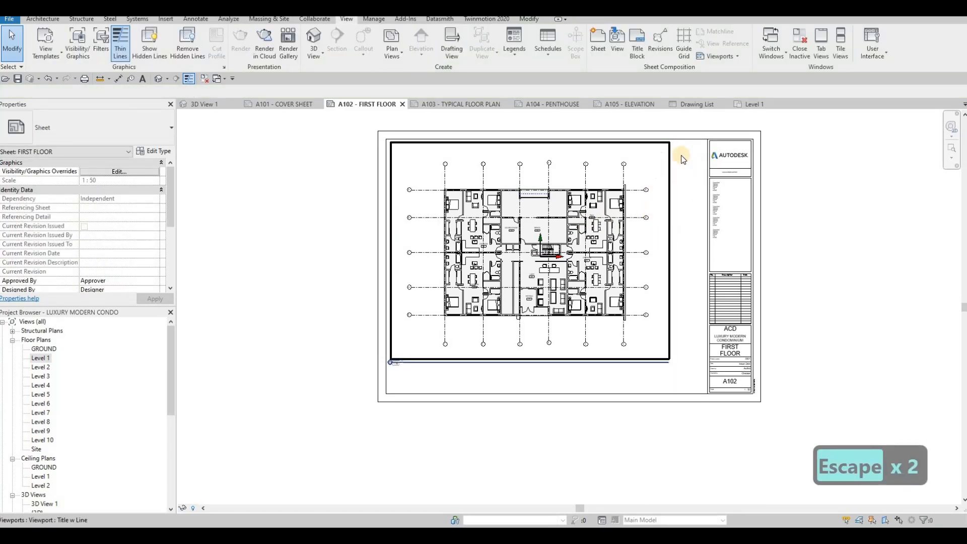
- In the Level 1 plan, uncheck Crop Region Visible and apply, then go back to sheet A102
double_click(39, 359)
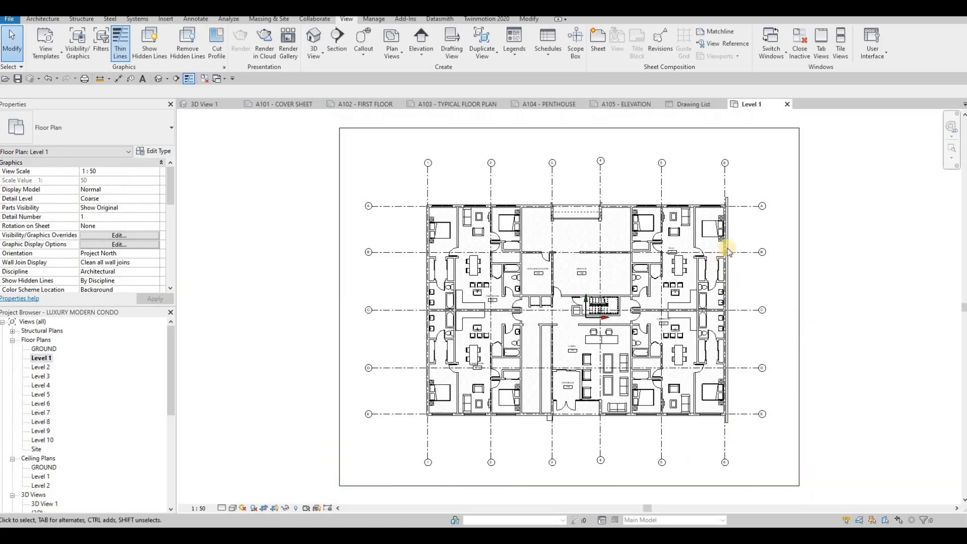
scroll(99, 253, down, 5)
scroll(97, 252, down, 2)
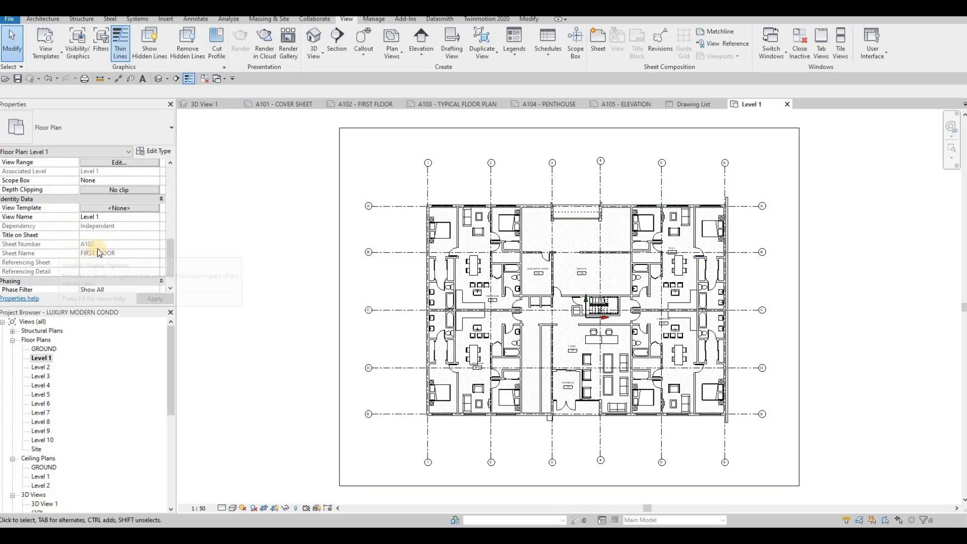
scroll(93, 265, up, 5)
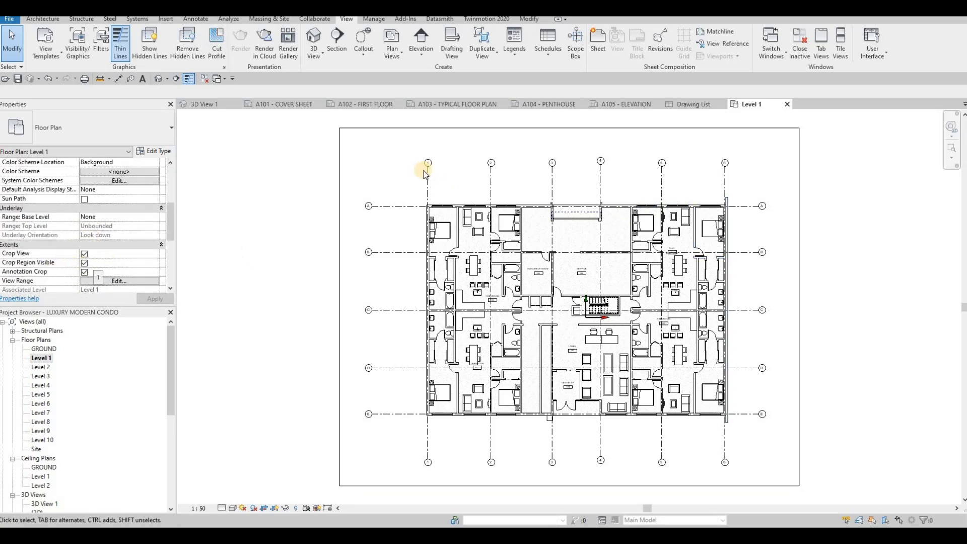
click(339, 137)
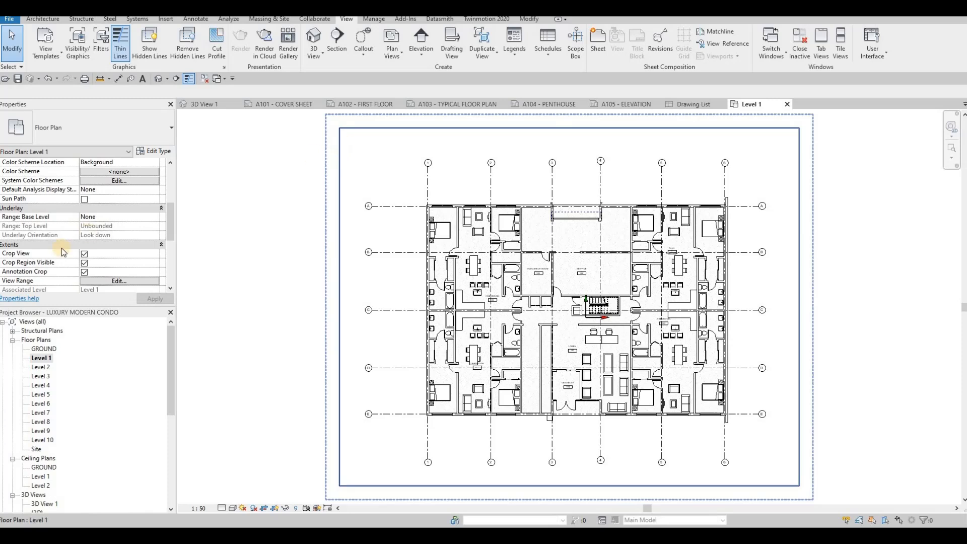
click(84, 264)
click(150, 299)
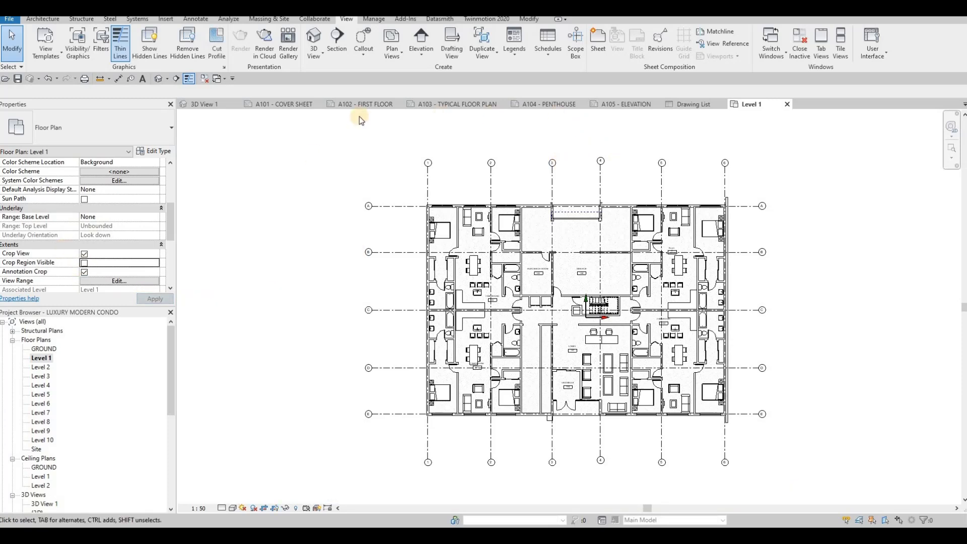
click(330, 108)
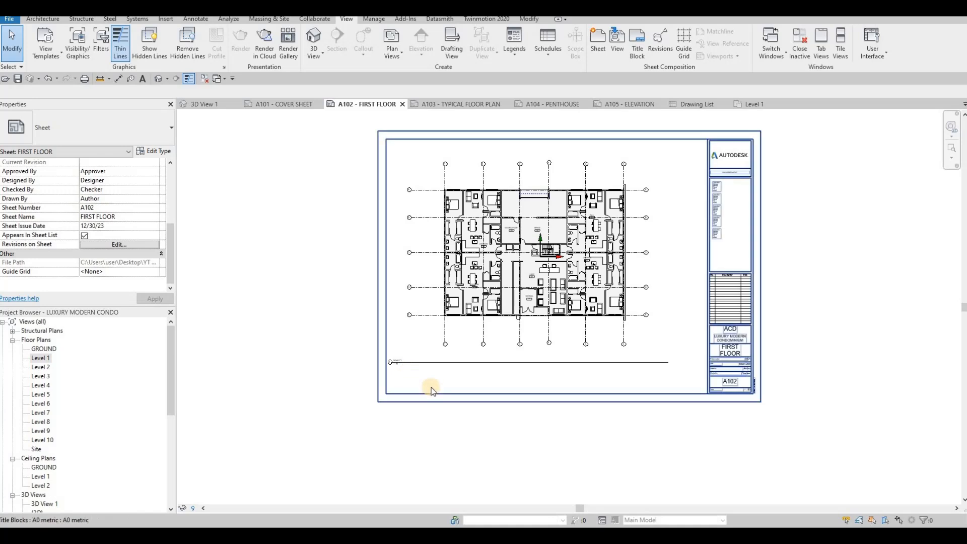
- Move the Level 1 viewport title right and shorten its title line
scroll(432, 385, up, 3)
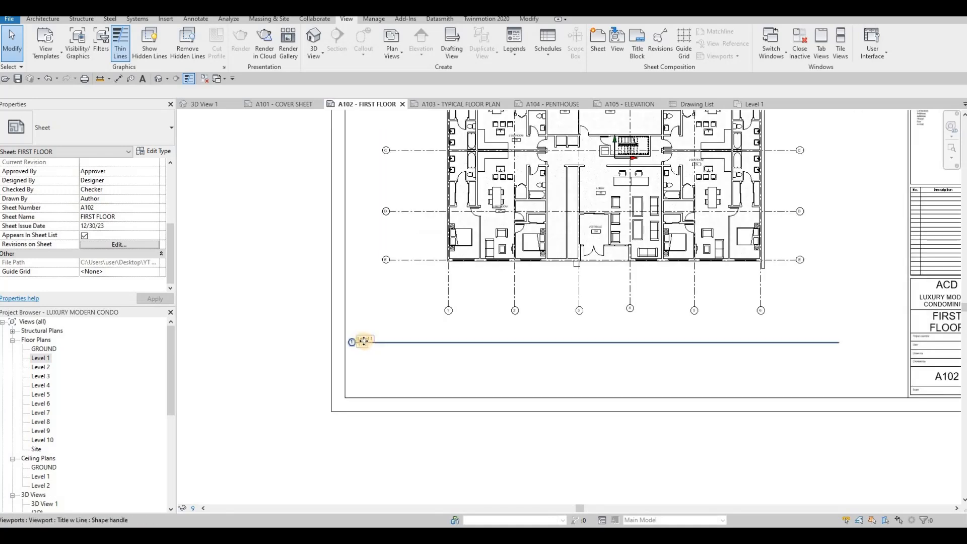
click(405, 343)
drag(420, 337, 468, 333)
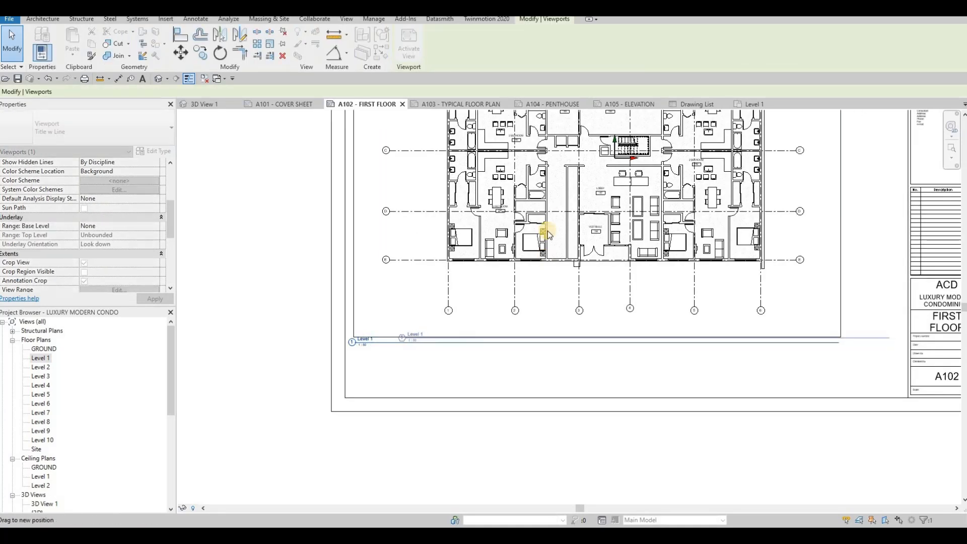
click(887, 337)
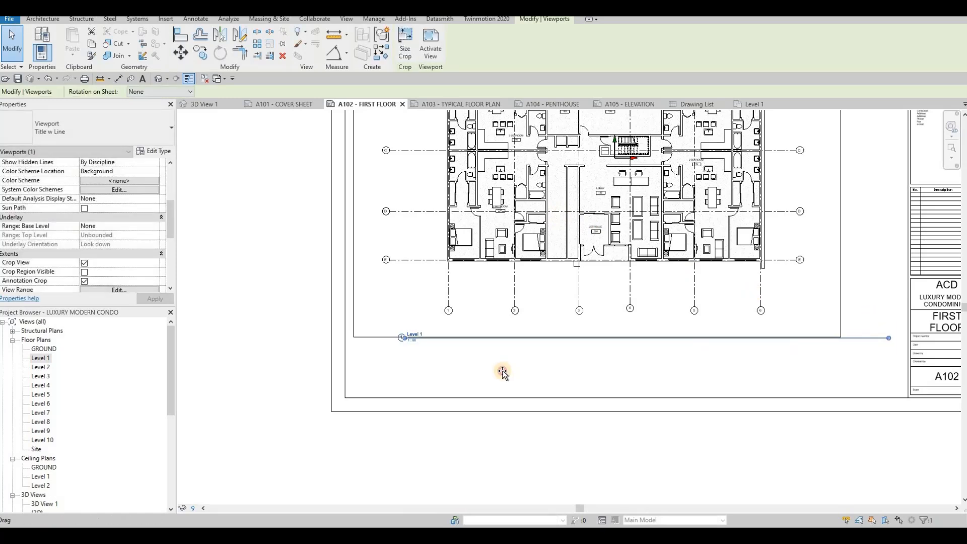
drag(438, 375, 446, 344)
key(Escape)
scroll(520, 334, down, 1)
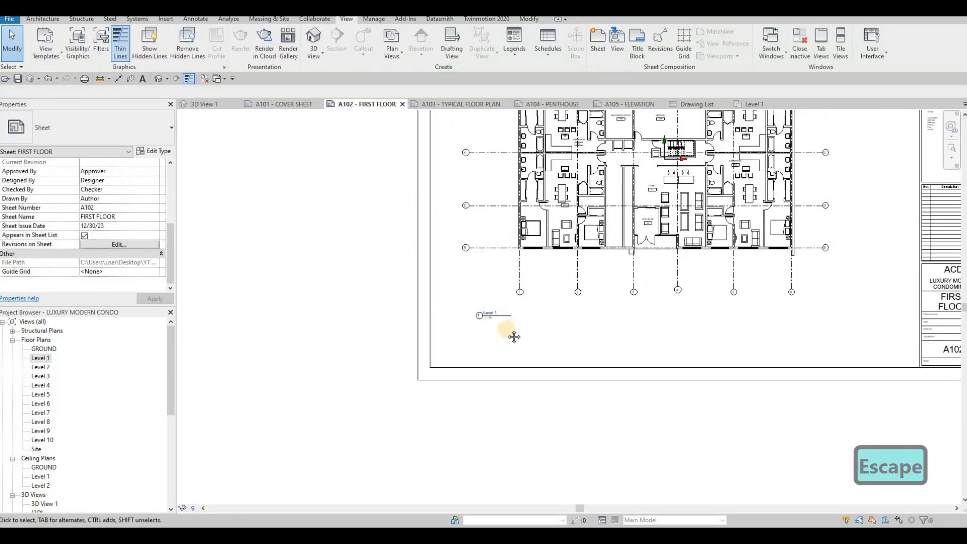
key(Escape)
scroll(548, 304, up, 3)
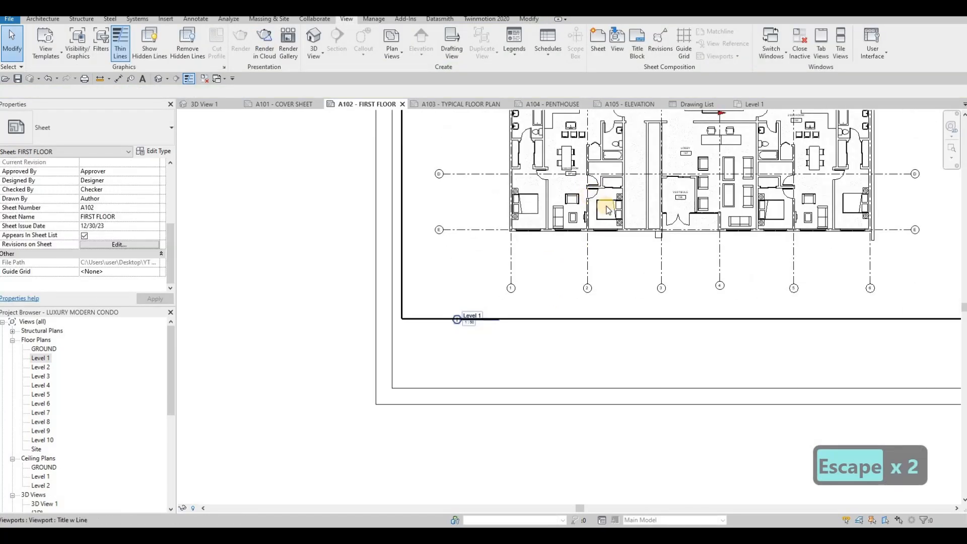
key(Escape)
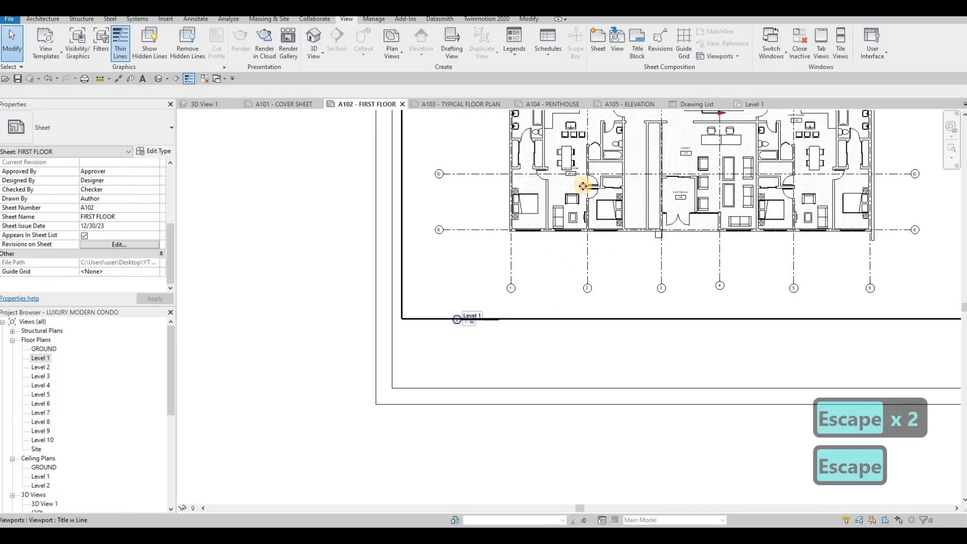
- Lengthen the viewport's title line by dragging its end grip to the right
click(499, 320)
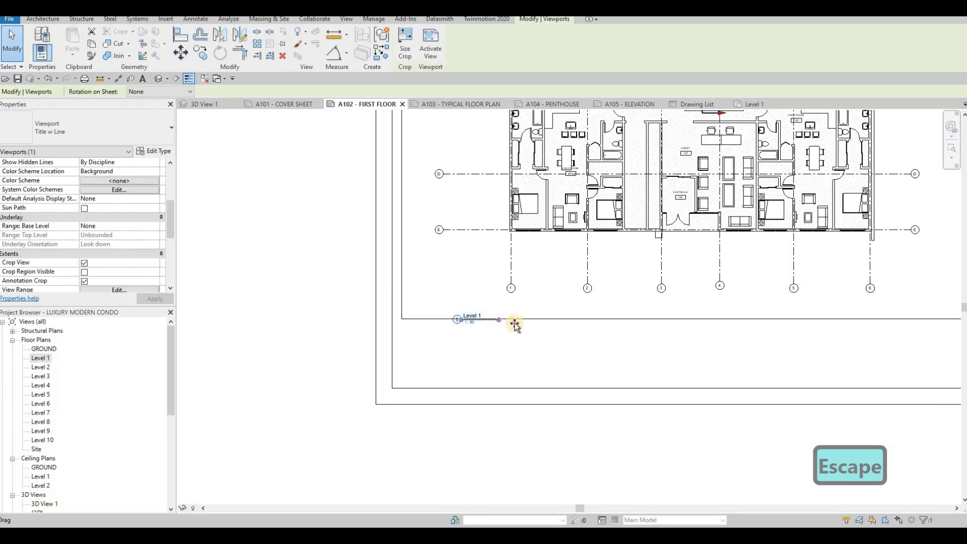
drag(601, 330, 519, 349)
drag(591, 349, 592, 348)
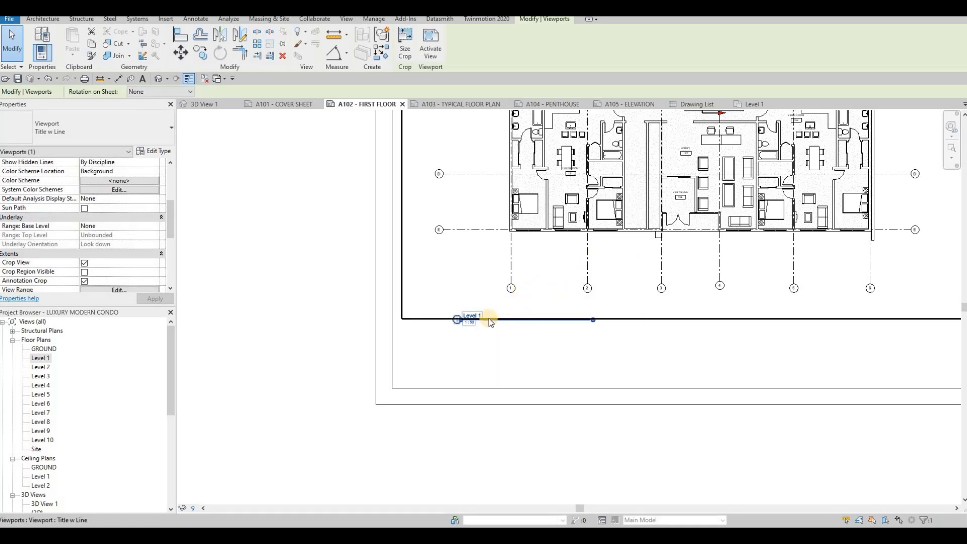
scroll(500, 312, down, 1)
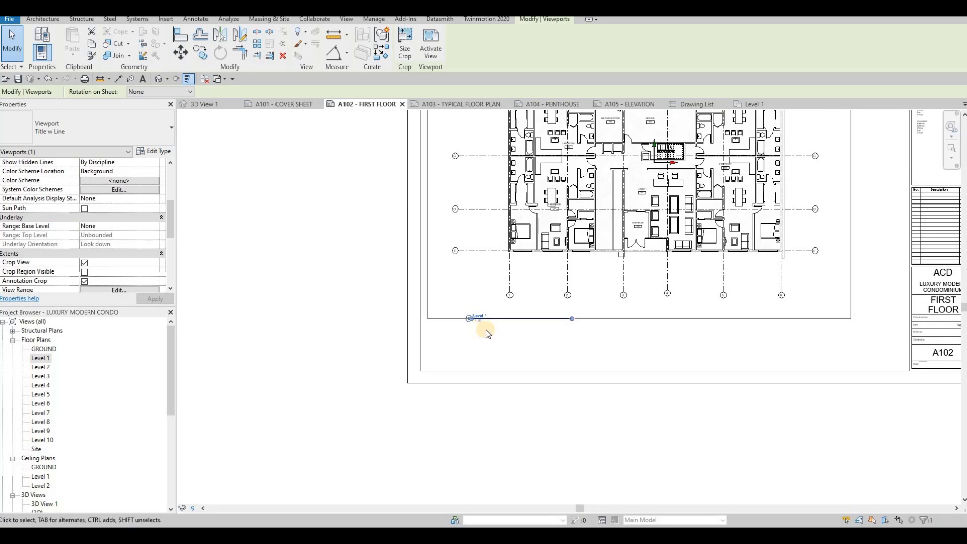
key(Escape)
click(498, 315)
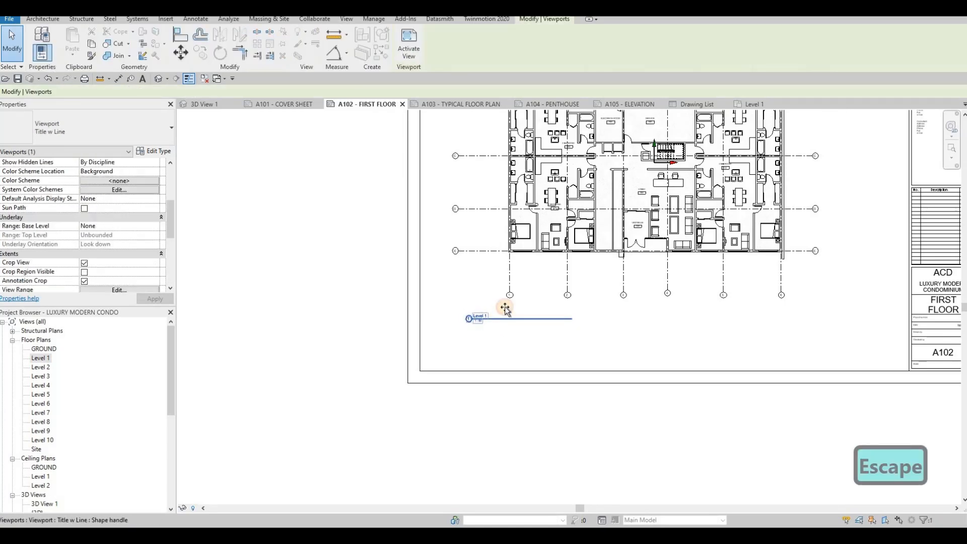
mouse_move(484, 320)
mouse_down()
mouse_move(477, 311)
mouse_move(481, 320)
mouse_up()
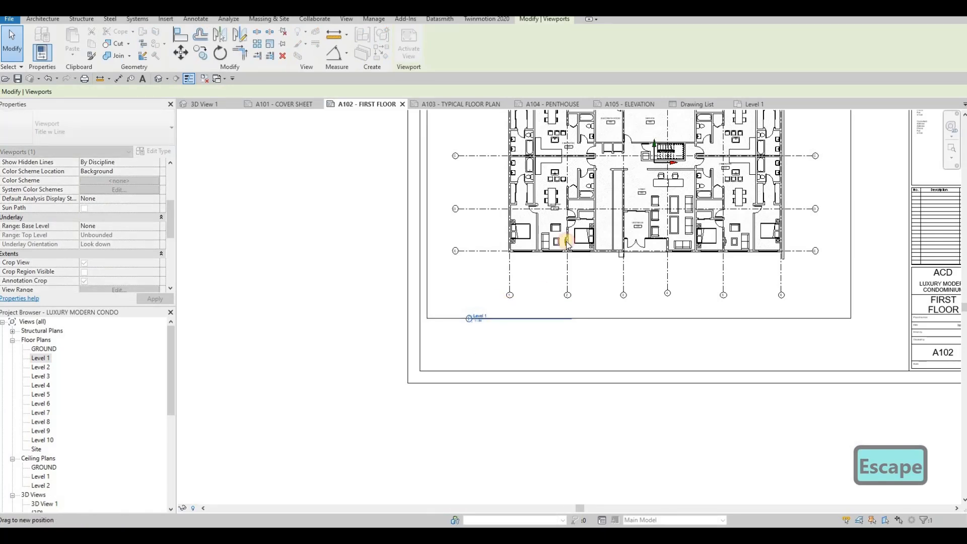
click(609, 344)
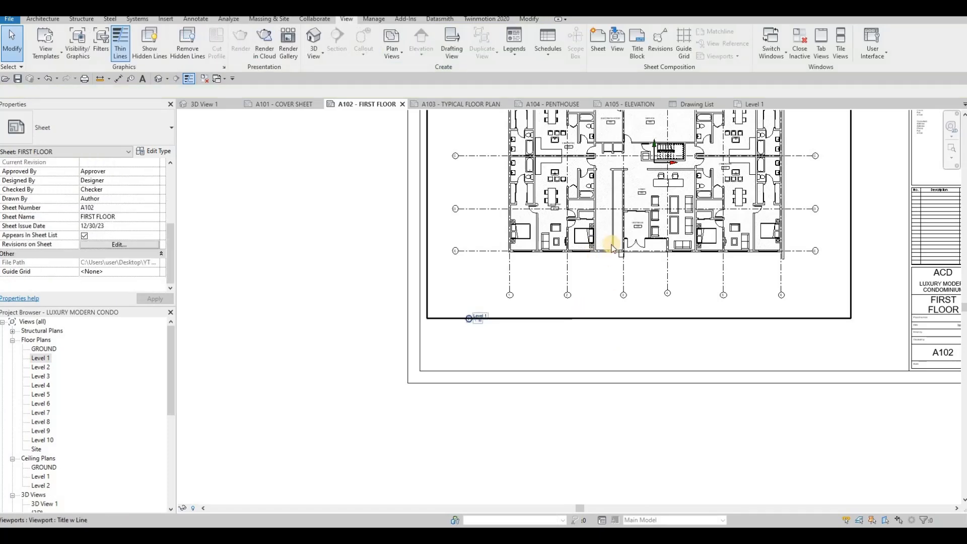
key(Escape)
key(Escape)
- Reposition the floor-plan viewport left and down on the A102 sheet
click(612, 214)
mouse_move(580, 276)
mouse_down()
mouse_move(641, 253)
mouse_move(524, 281)
mouse_move(585, 263)
mouse_up()
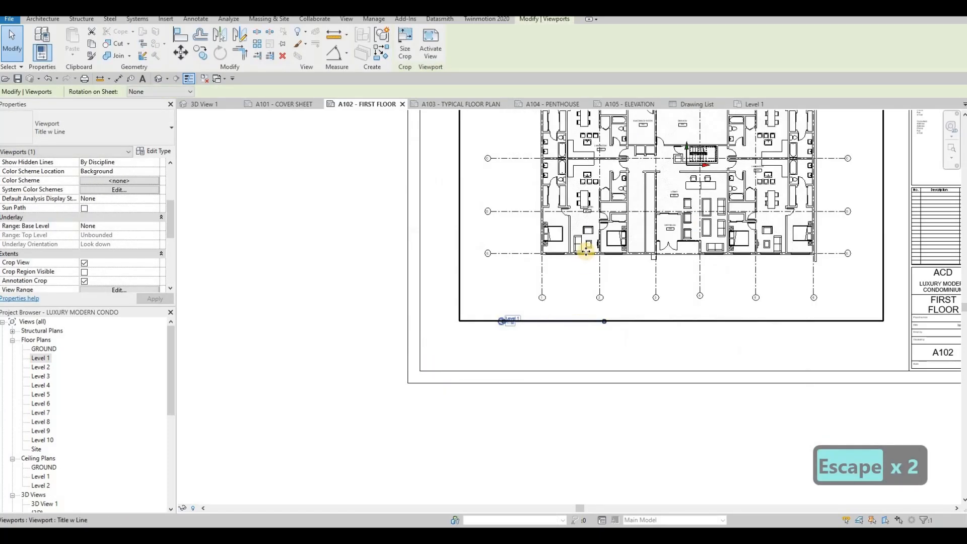
scroll(571, 275, down, 2)
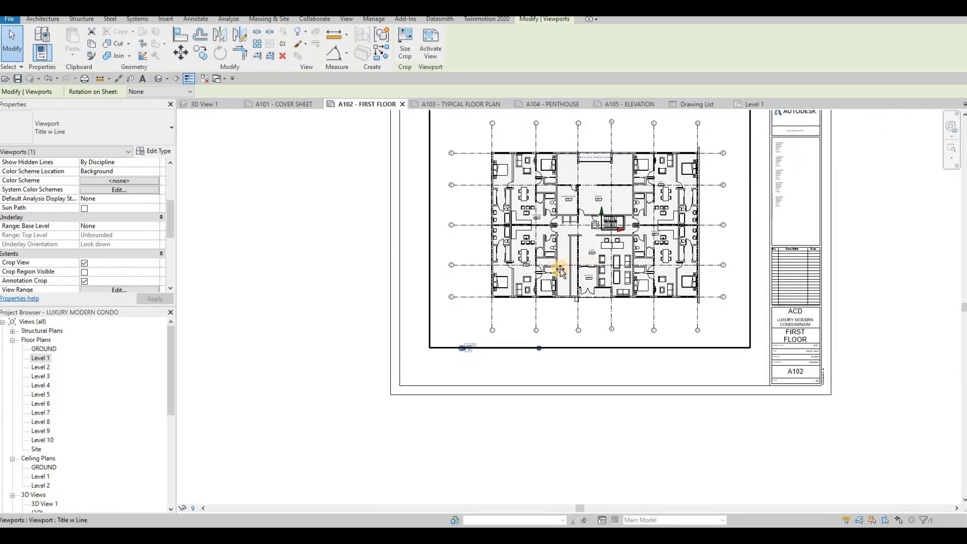
drag(527, 284, 489, 331)
scroll(486, 363, down, 2)
key(Escape)
scroll(467, 379, up, 4)
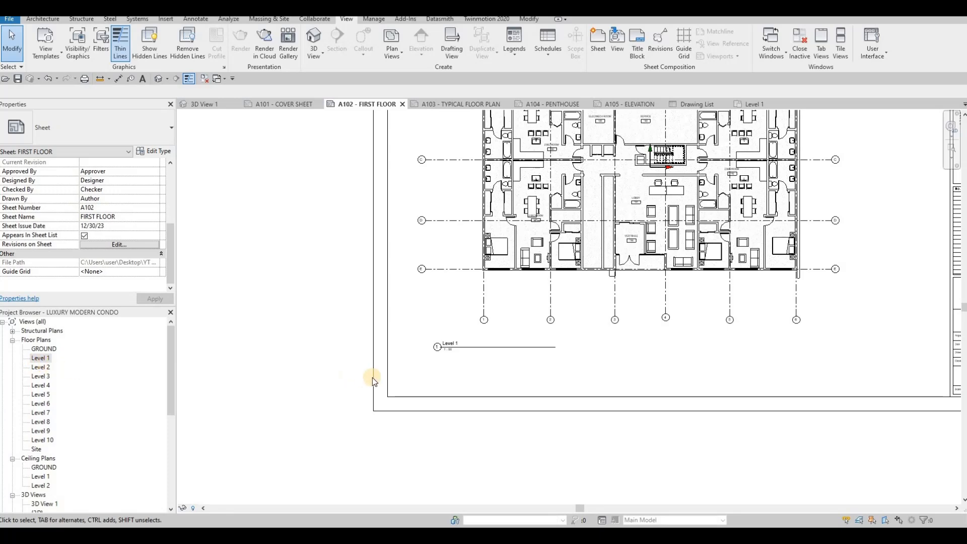
scroll(519, 339, down, 2)
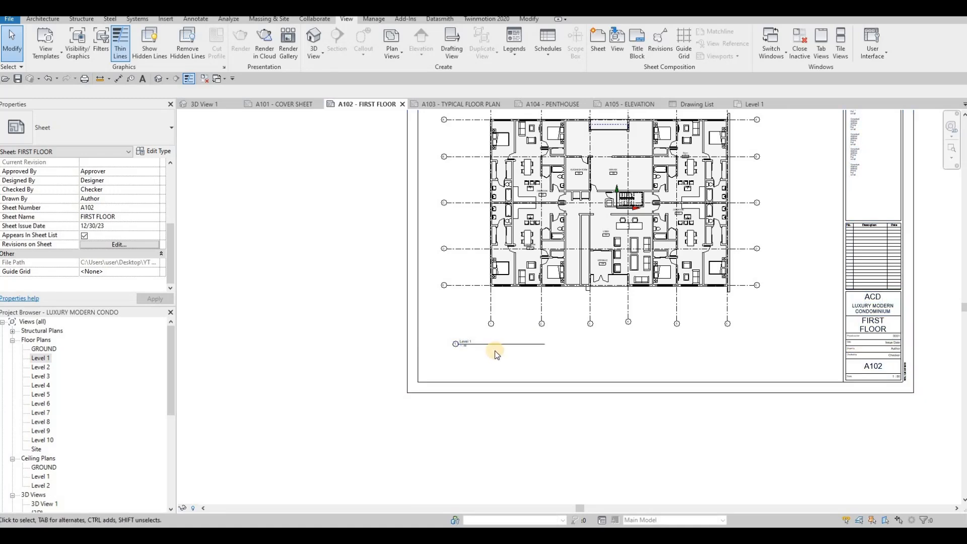
- Set the viewport's Title on Sheet to FIRST FLOOR and apply it
click(534, 227)
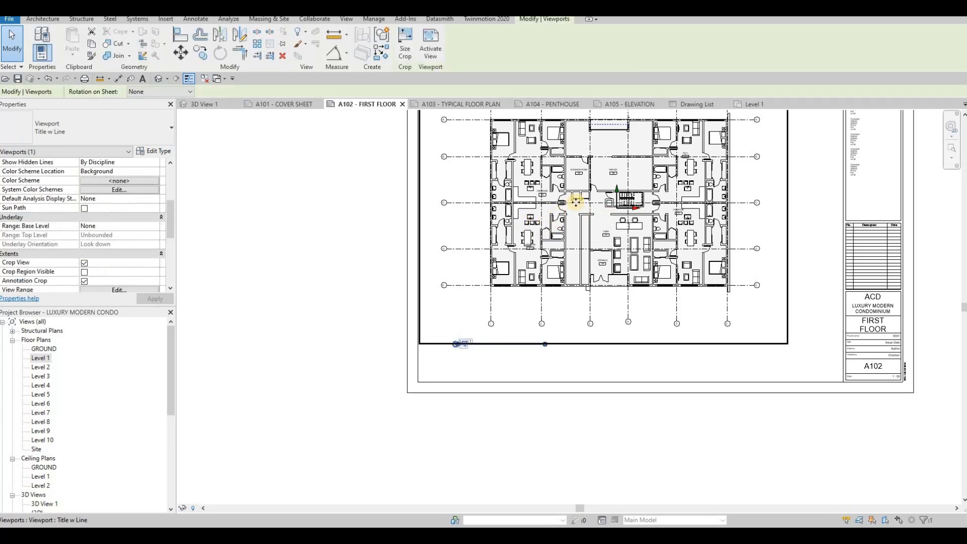
scroll(116, 232, down, 5)
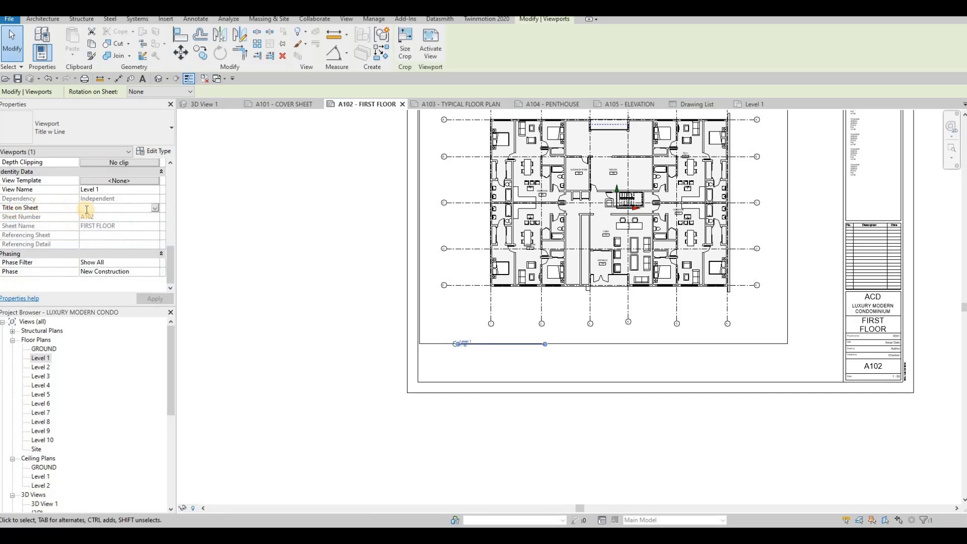
text(fi)
key(BackSpace)
key(BackSpace)
key(BackSpace)
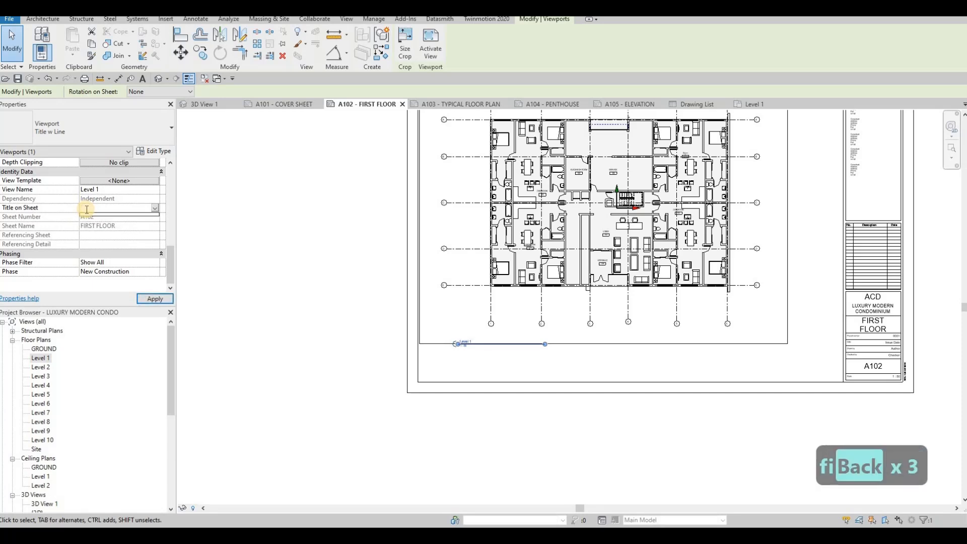
text(Fi)
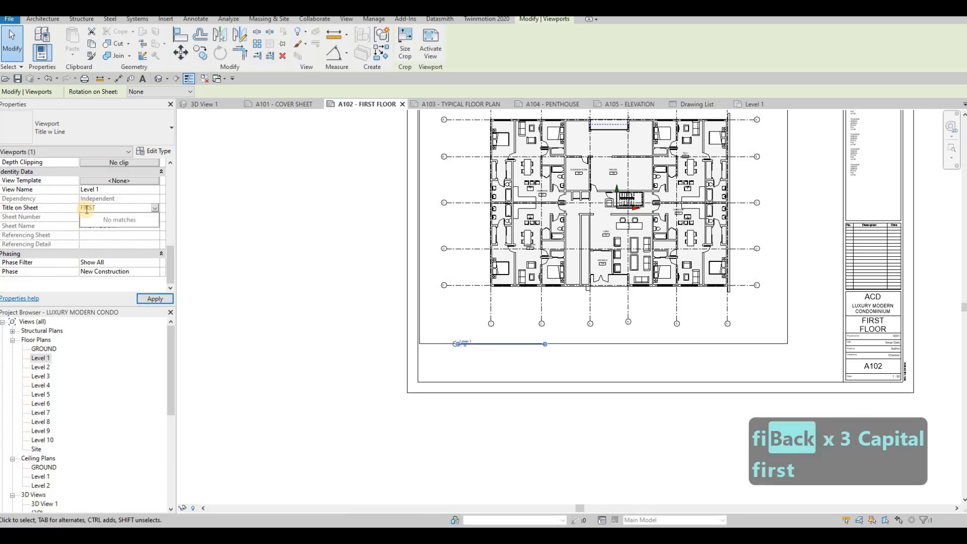
key(BackSpace)
key(BackSpace)
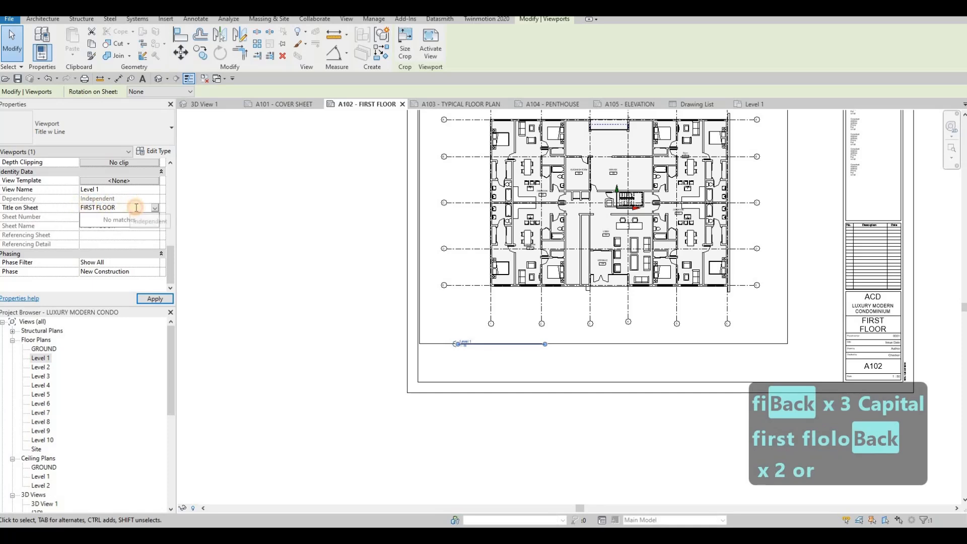
click(149, 299)
- Shorten the FIRST FLOOR title line to fit the new title
scroll(473, 338, up, 3)
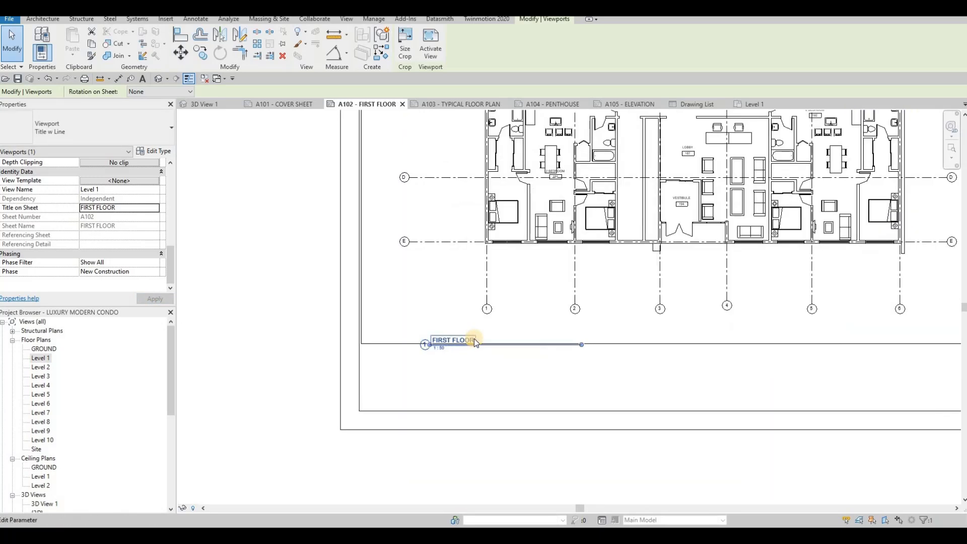
scroll(474, 339, up, 2)
middle_drag(456, 335, 454, 320)
scroll(455, 319, down, 2)
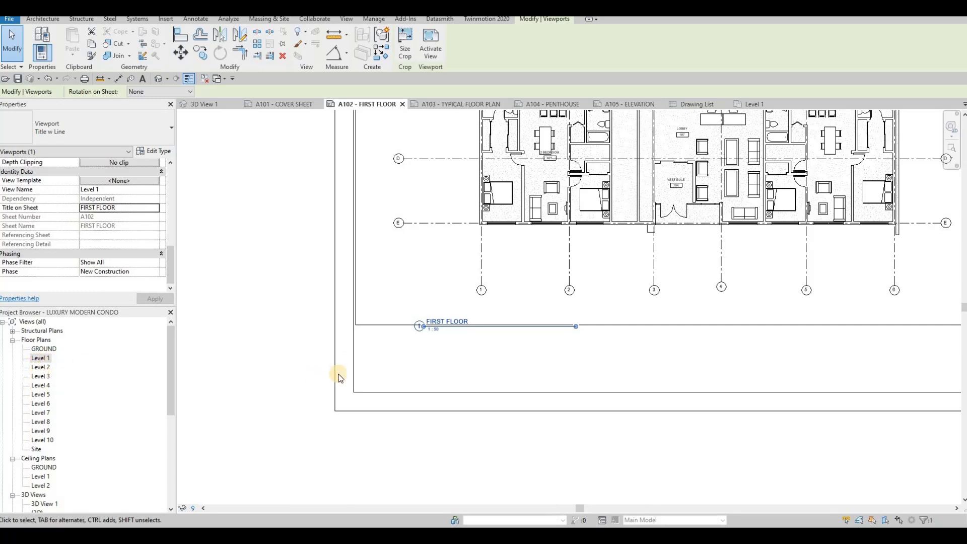
scroll(476, 369, down, 5)
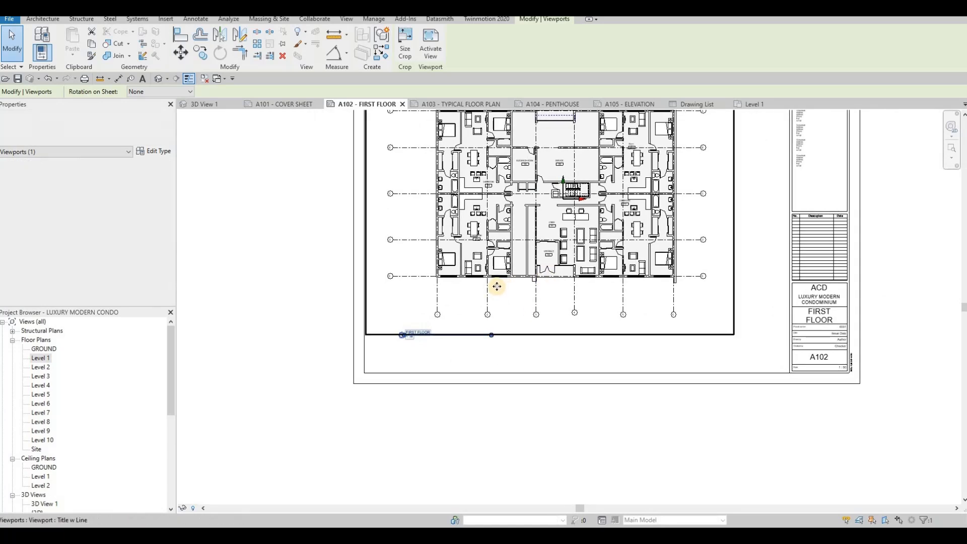
drag(494, 338, 425, 339)
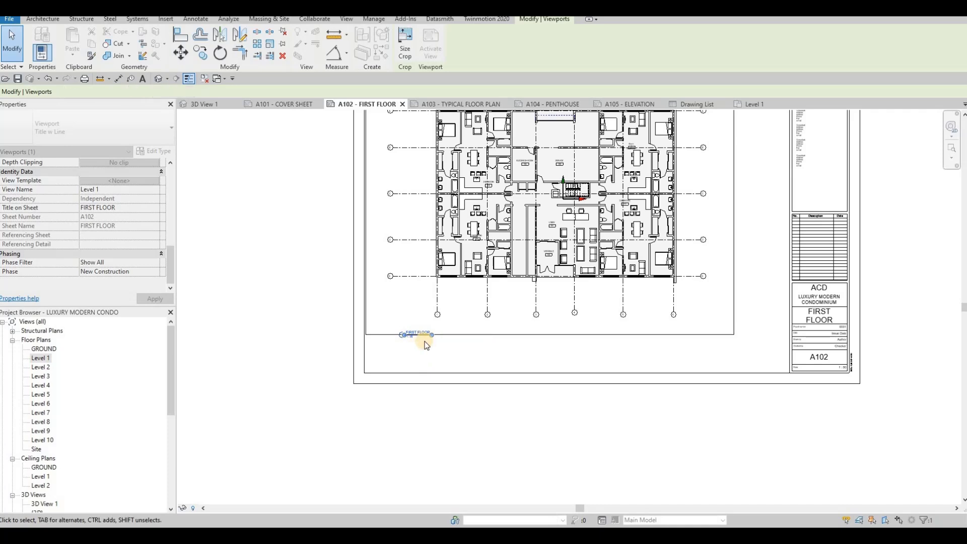
scroll(426, 342, up, 4)
scroll(466, 350, down, 2)
scroll(469, 353, down, 2)
key(Escape)
key(Escape)
scroll(483, 335, down, 2)
middle_drag(422, 182, 421, 215)
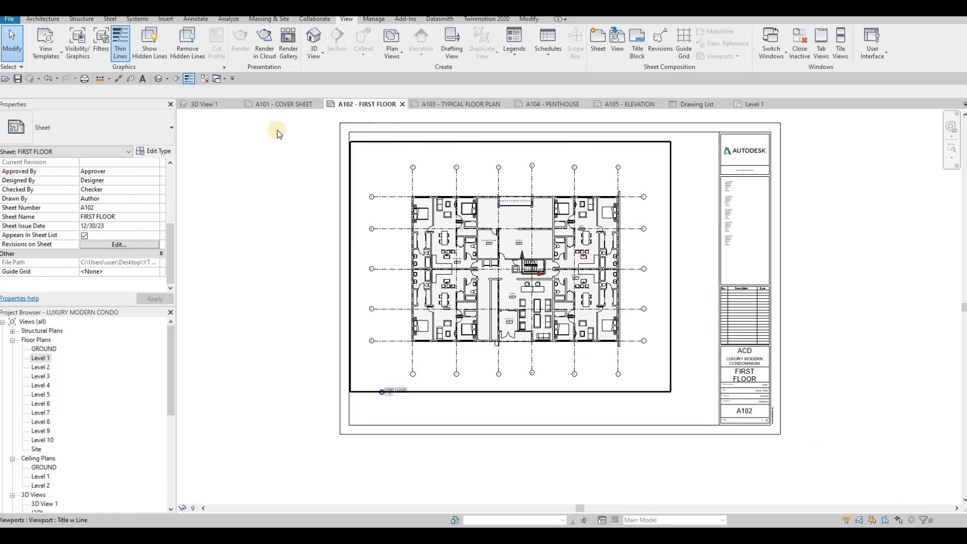
- Draw an 800 x 650 rectangular detail-line border around the plan
click(196, 20)
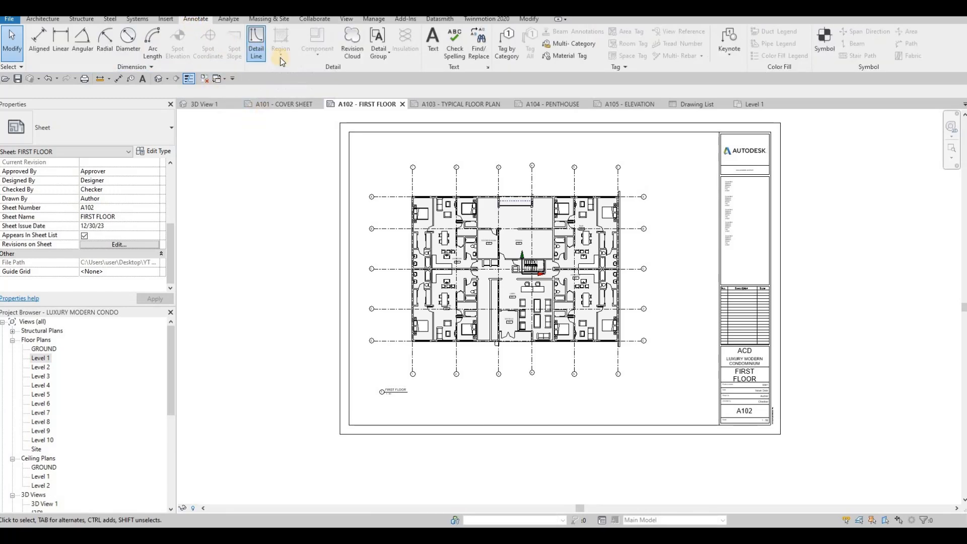
click(256, 49)
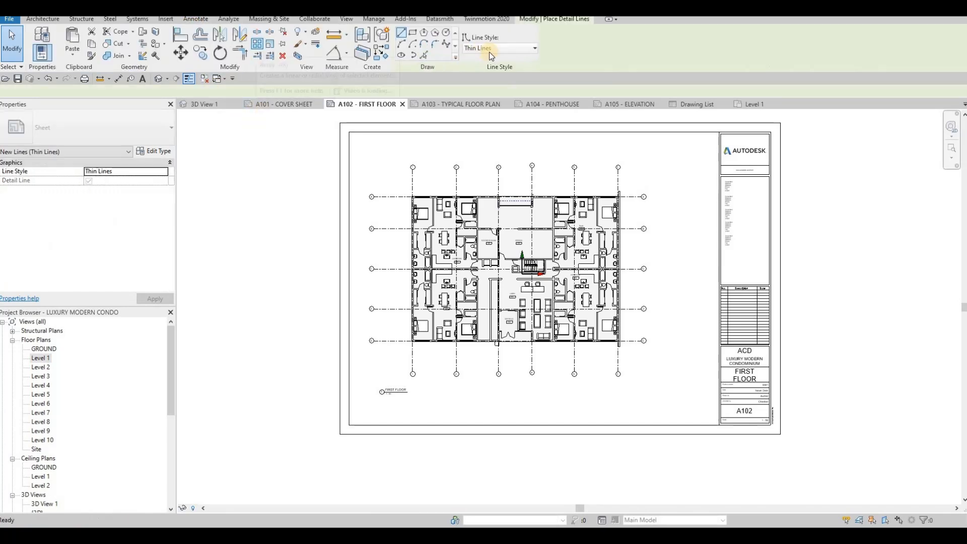
click(413, 34)
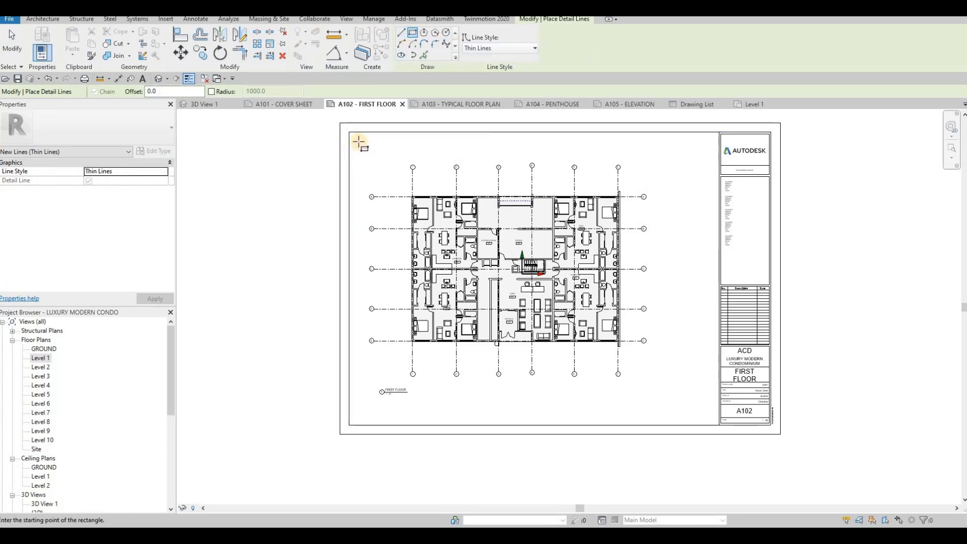
click(637, 355)
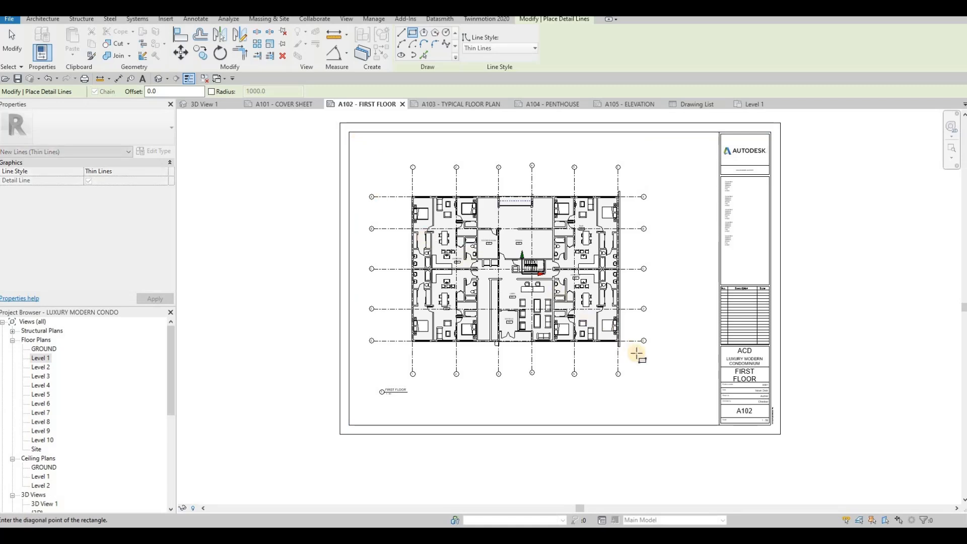
click(654, 382)
key(Escape)
key(Escape)
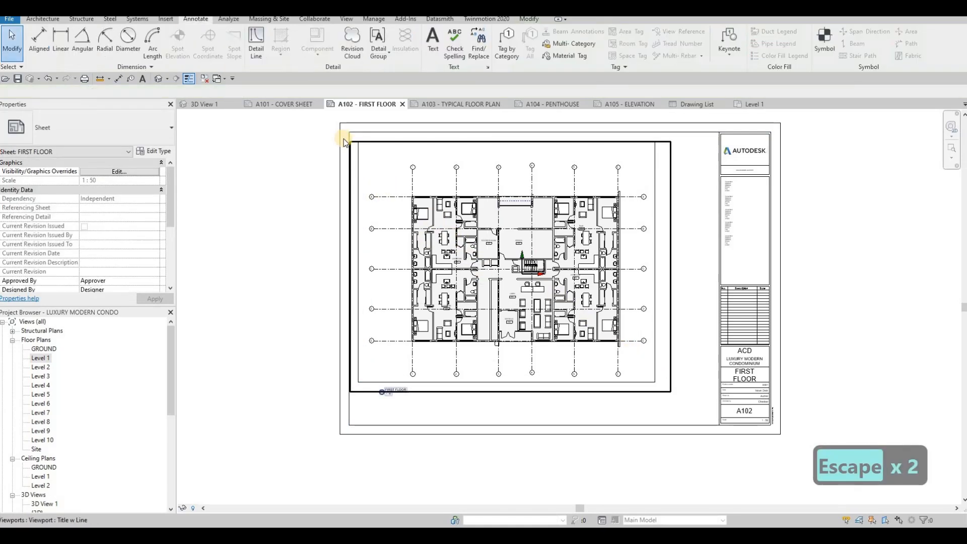
- Add two 20-unit detail lines at the border's top-left corner using Create Similar
scroll(385, 146, up, 5)
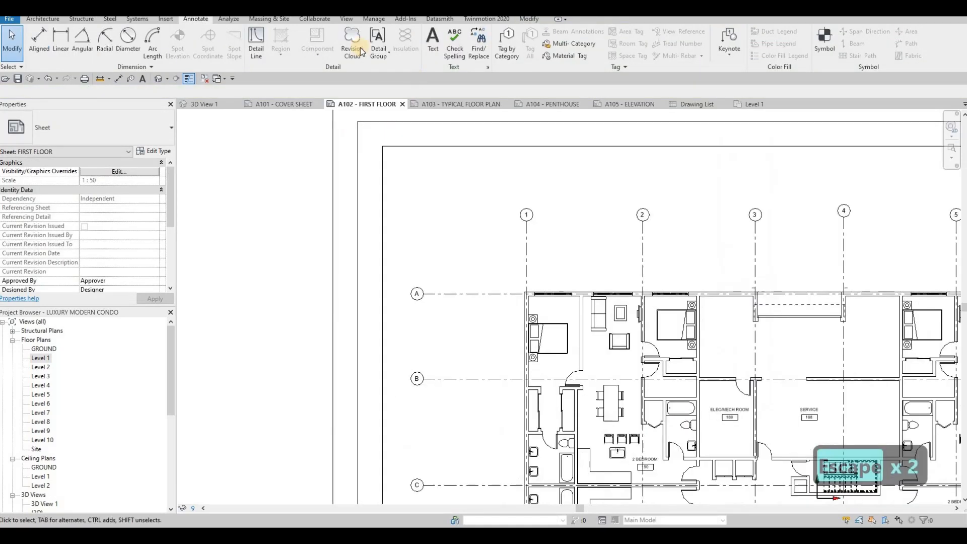
click(411, 151)
key(c)
key(s)
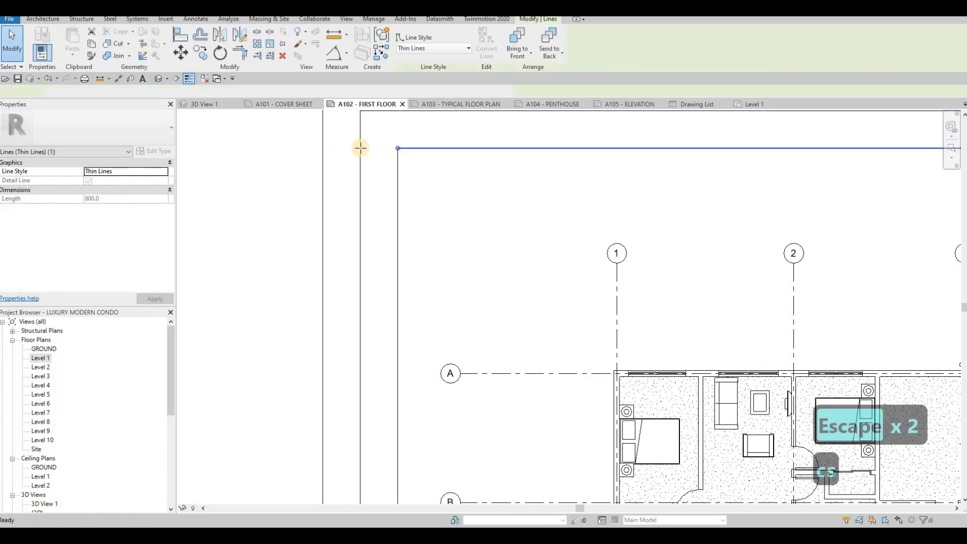
click(386, 147)
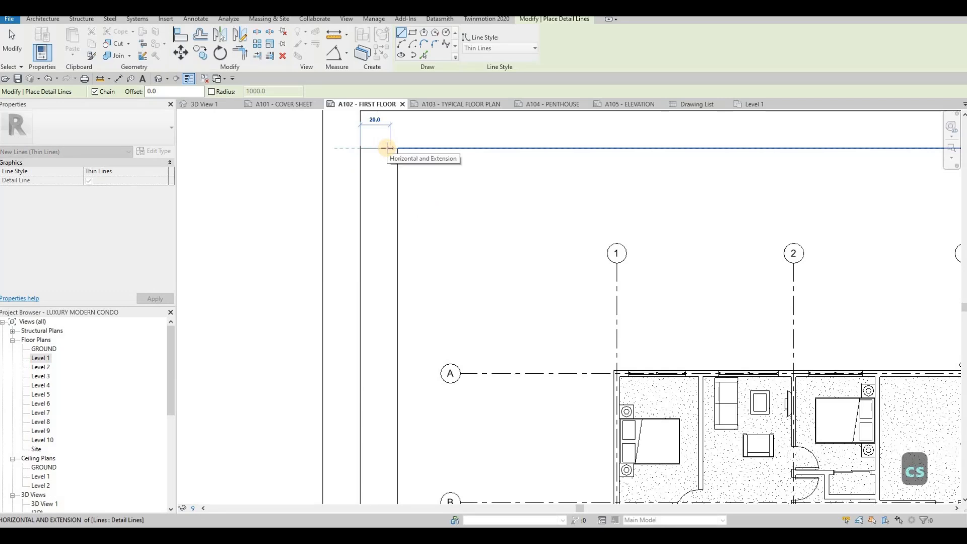
text(20)
key(Return)
key(Escape)
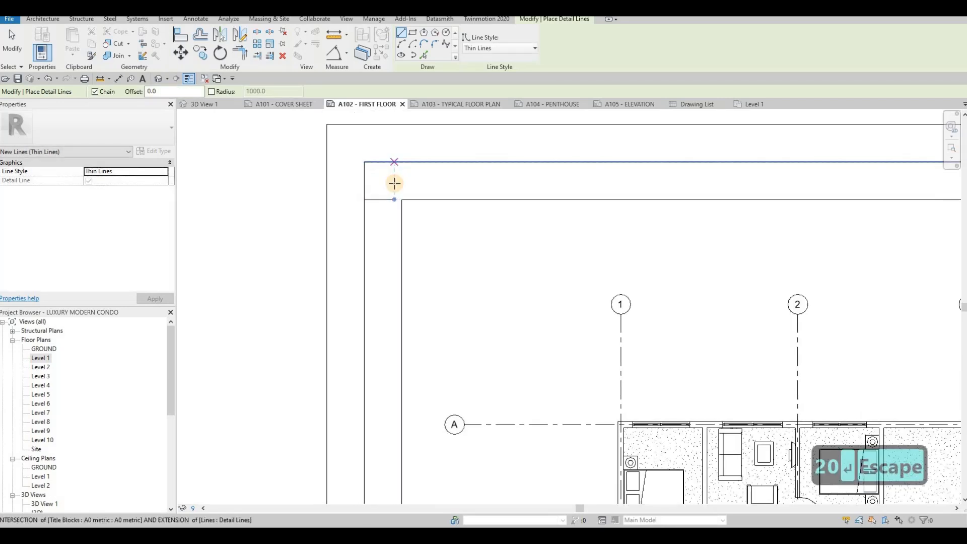
click(395, 182)
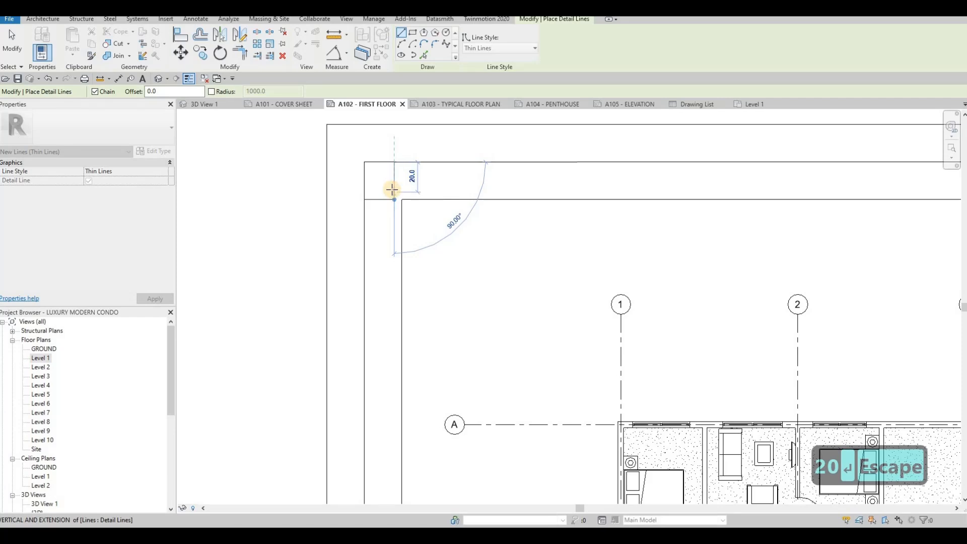
text(20)
key(Return)
key(Escape)
key(Escape)
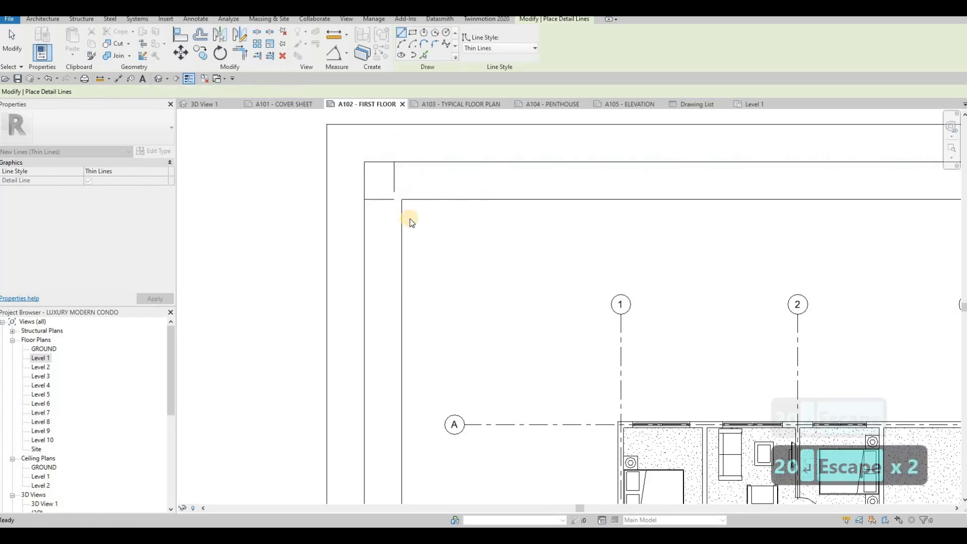
- Raise the horizontal border line to the corner and delete the short 20.0 vertical line
scroll(393, 218, up, 3)
click(394, 216)
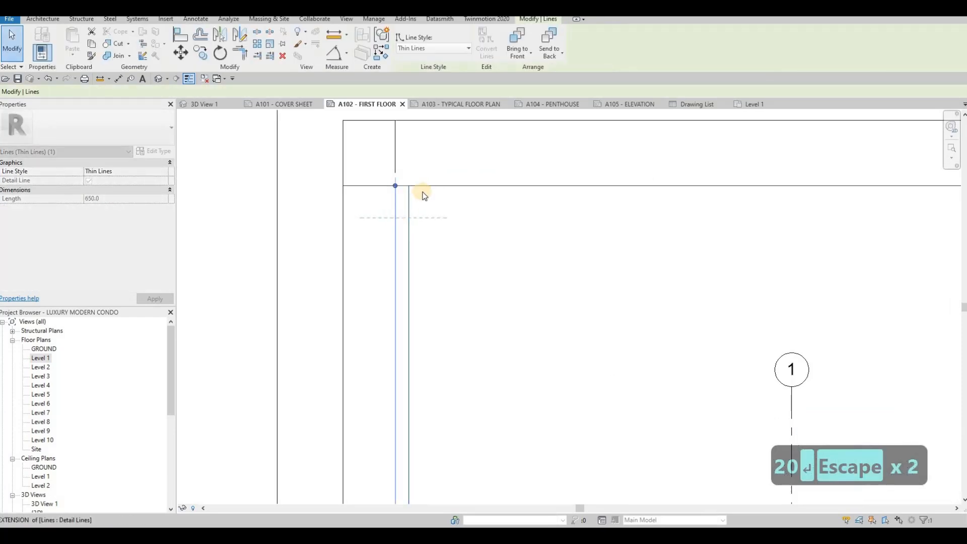
drag(441, 173, 394, 149)
key(Escape)
key(Escape)
click(395, 153)
key(Delete)
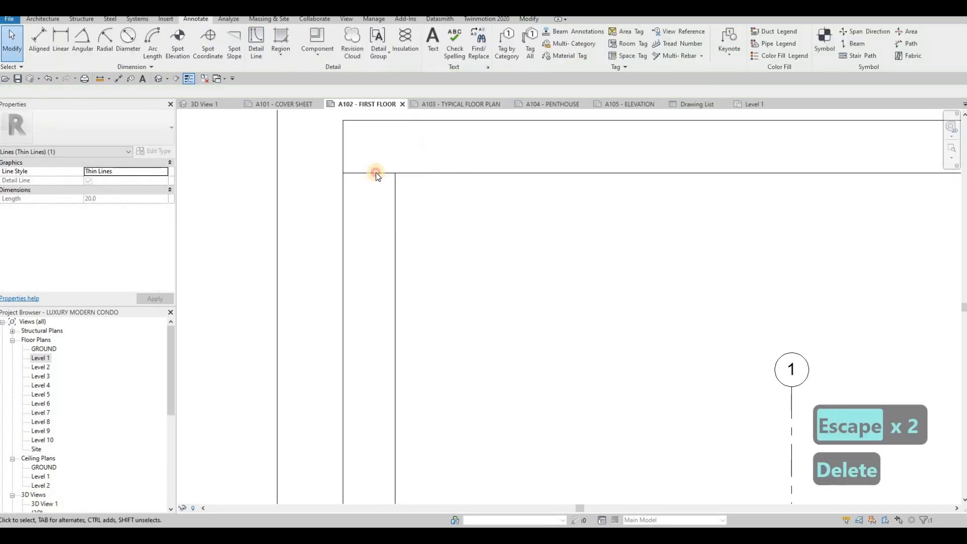
key(Delete)
scroll(418, 203, down, 3)
- Shift the FIRST FLOOR plan viewport slightly up and to the left
scroll(418, 204, down, 4)
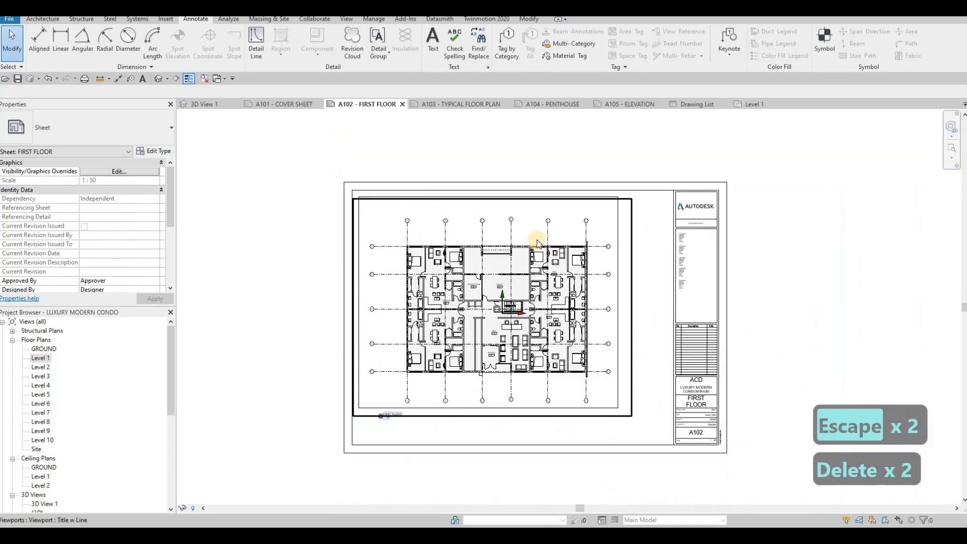
key(Escape)
key(Escape)
key(Escape)
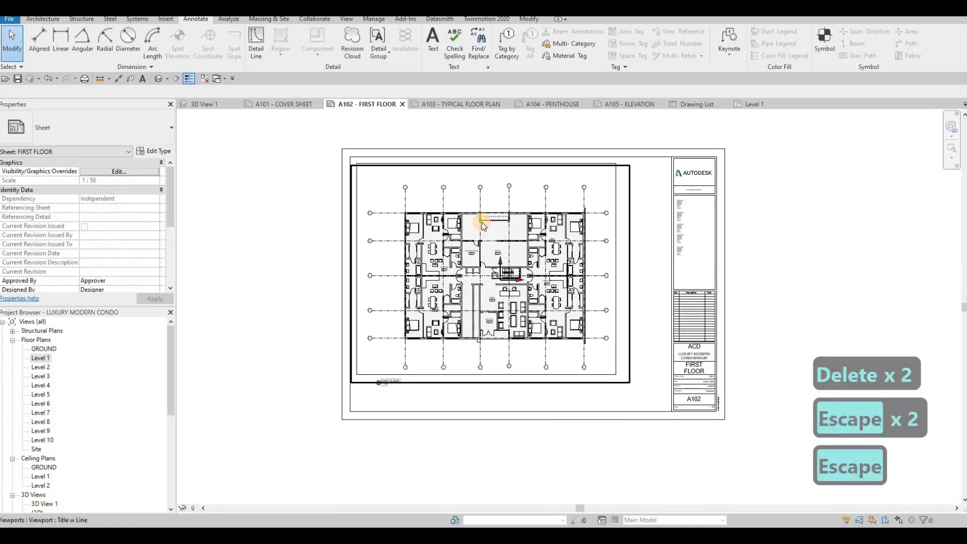
click(481, 222)
drag(482, 222, 482, 219)
key(Up)
key(Up)
key(Up)
key(Left)
key(Left)
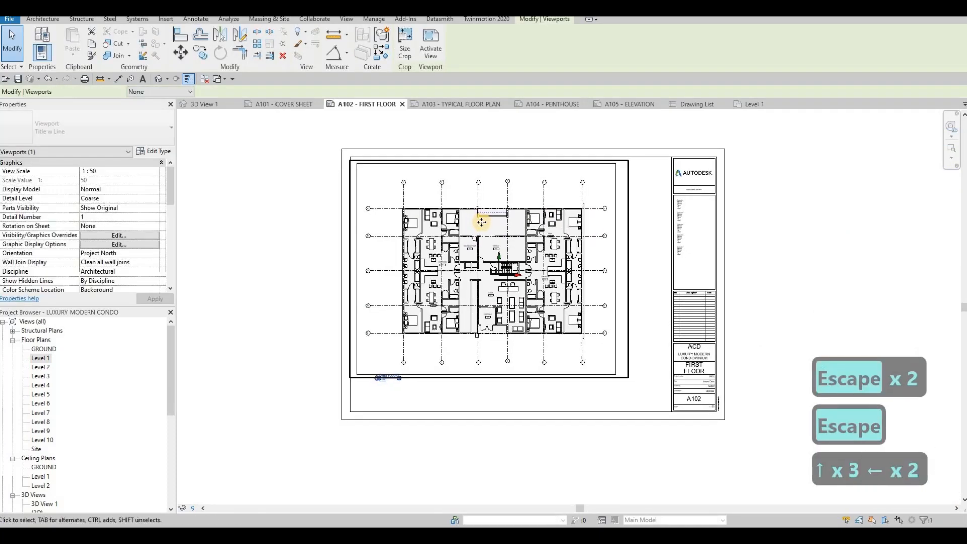
key(Up)
key(Up)
key(Up)
key(Up)
key(Up)
key(Left)
key(Up)
key(Left)
key(Escape)
key(Escape)
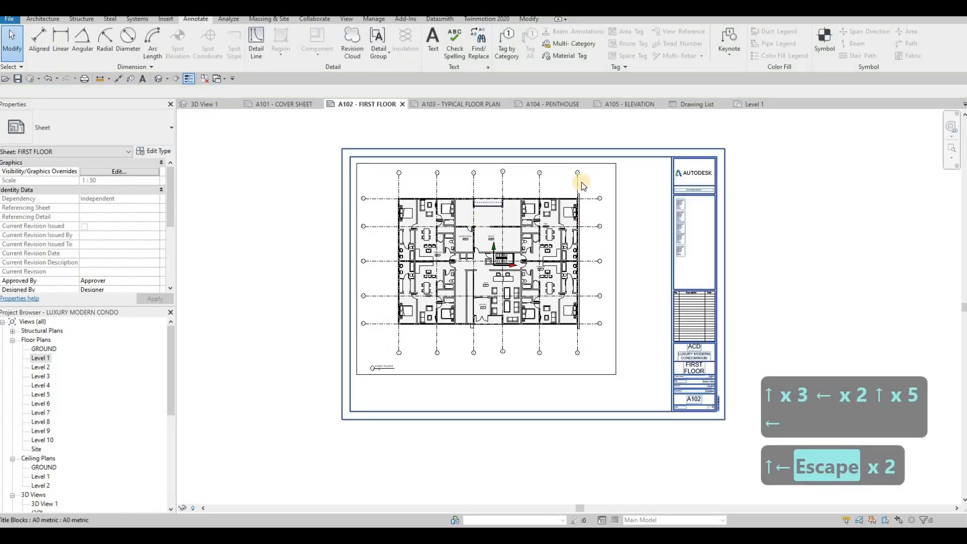
- Pull the right-hand border detail line inward to a 780 length
scroll(578, 182, up, 3)
click(562, 200)
drag(562, 201, 546, 158)
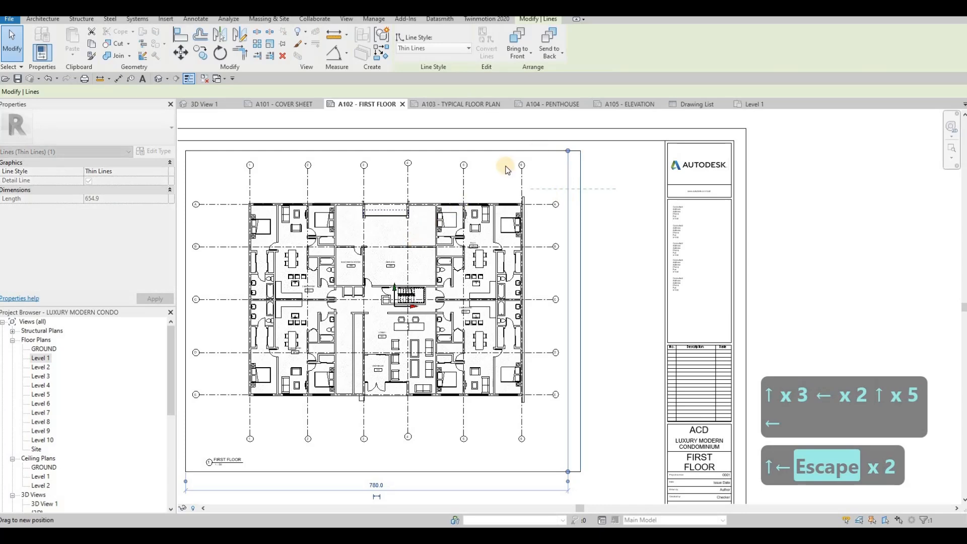
- Move the plan viewport down and left, selecting it by its FIRST FLOOR title
middle_drag(250, 450, 371, 361)
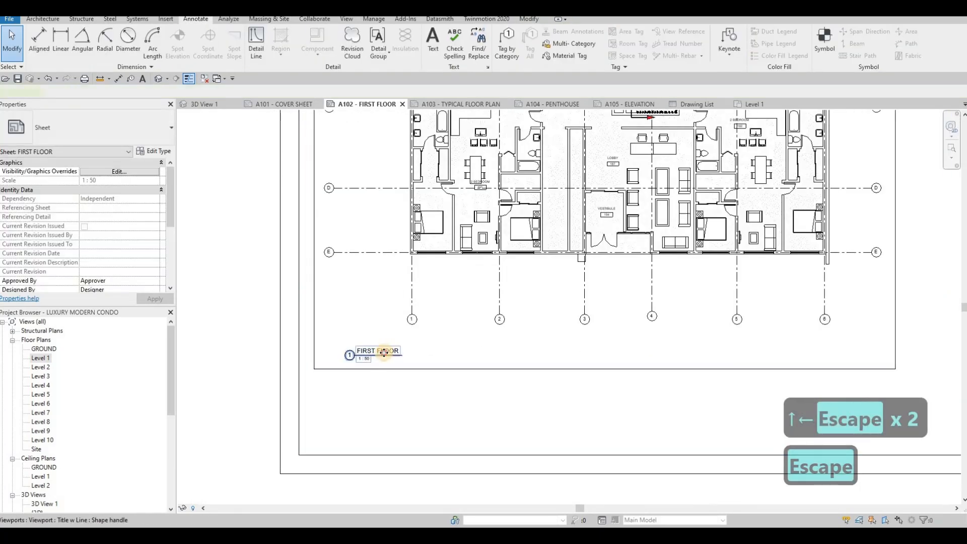
click(380, 354)
drag(380, 355, 352, 387)
key(Escape)
- Move the bottom border detail line upward toward the plan
drag(449, 369, 455, 346)
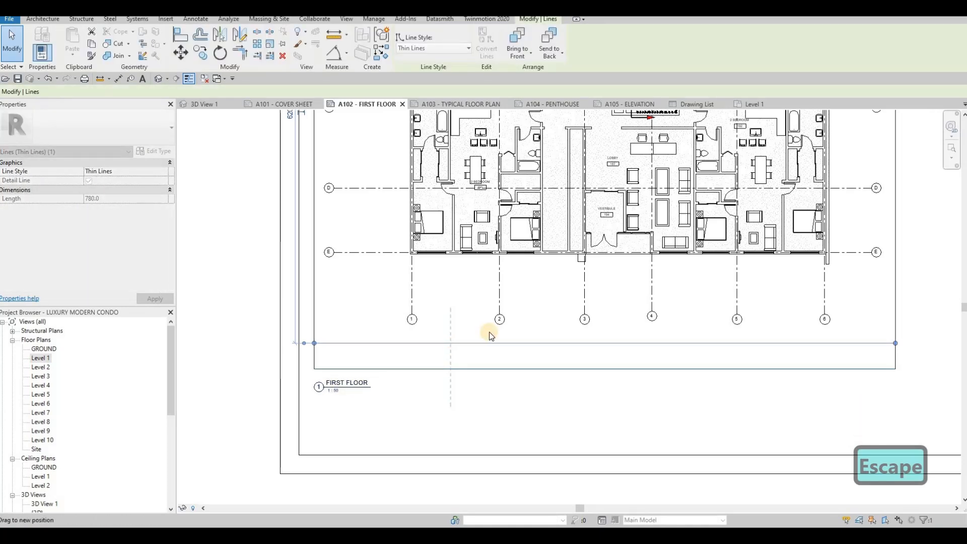
middle_drag(482, 400, 478, 454)
scroll(478, 459, down, 1)
middle_drag(461, 350, 458, 409)
scroll(458, 409, down, 1)
key(Escape)
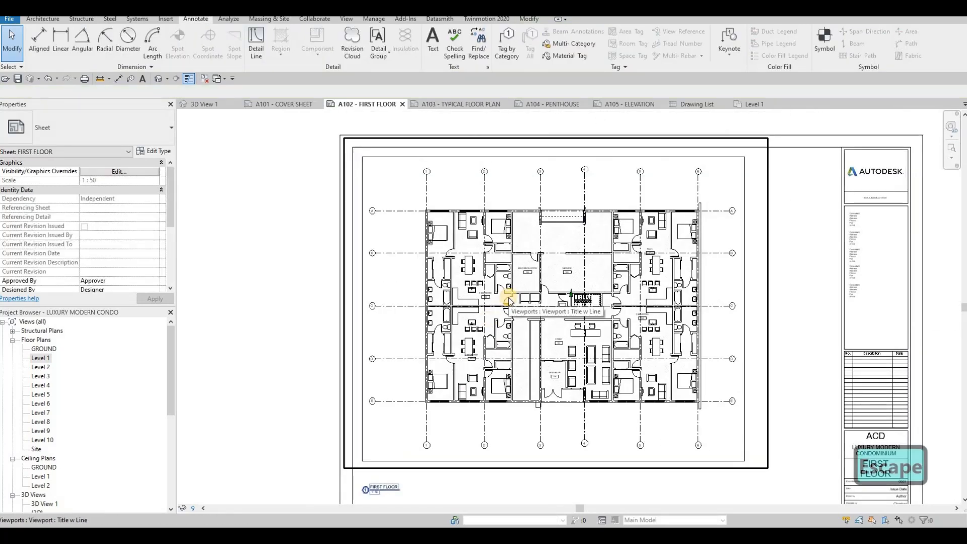
- Raise the plan viewport slightly within the border
click(509, 301)
drag(509, 301, 509, 299)
key(Up)
key(Up)
key(Up)
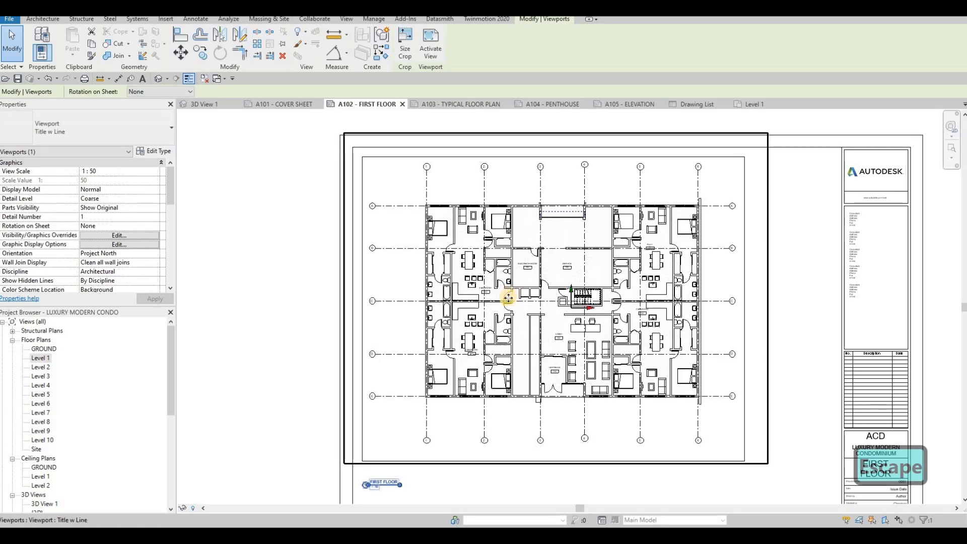
key(Escape)
key(Escape)
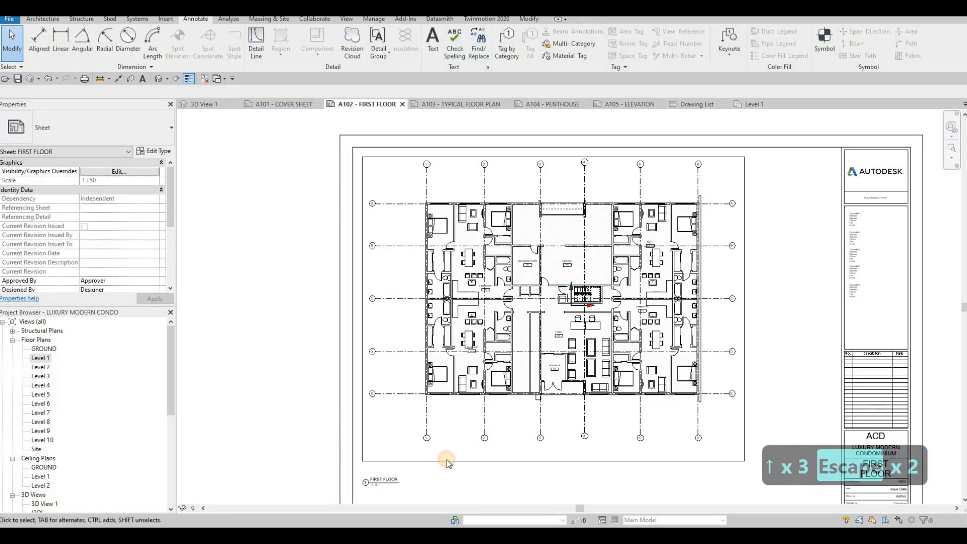
- Raise the bottom border line and set the FIRST FLOOR title just below the plan
click(447, 460)
key(Up)
key(Up)
key(Up)
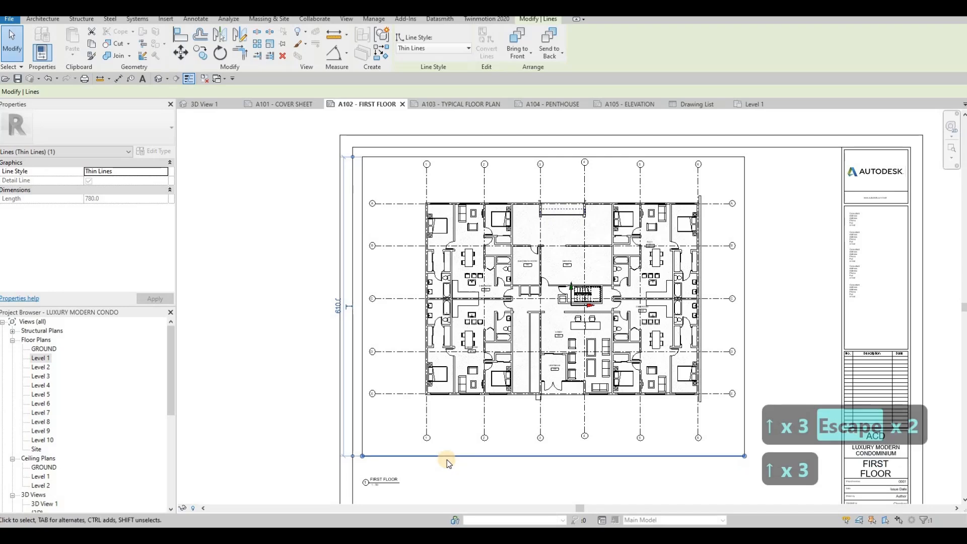
key(Escape)
key(Escape)
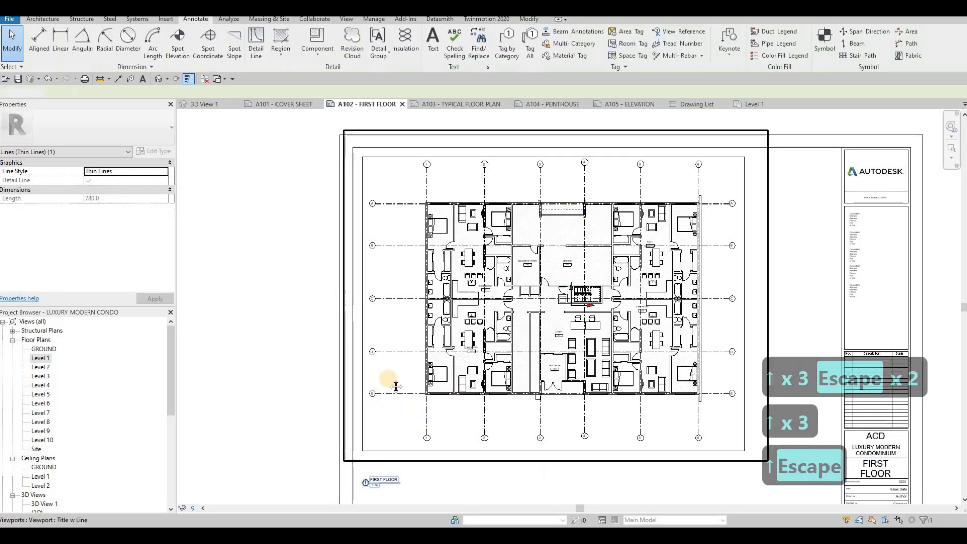
scroll(394, 410, up, 3)
drag(447, 423, 452, 388)
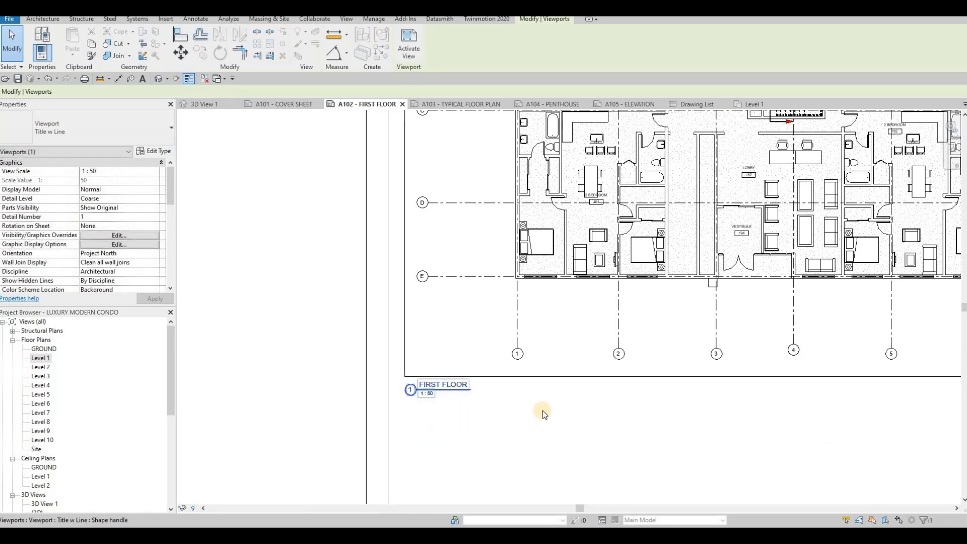
key(Escape)
key(Escape)
scroll(439, 423, down, 3)
scroll(441, 309, up, 3)
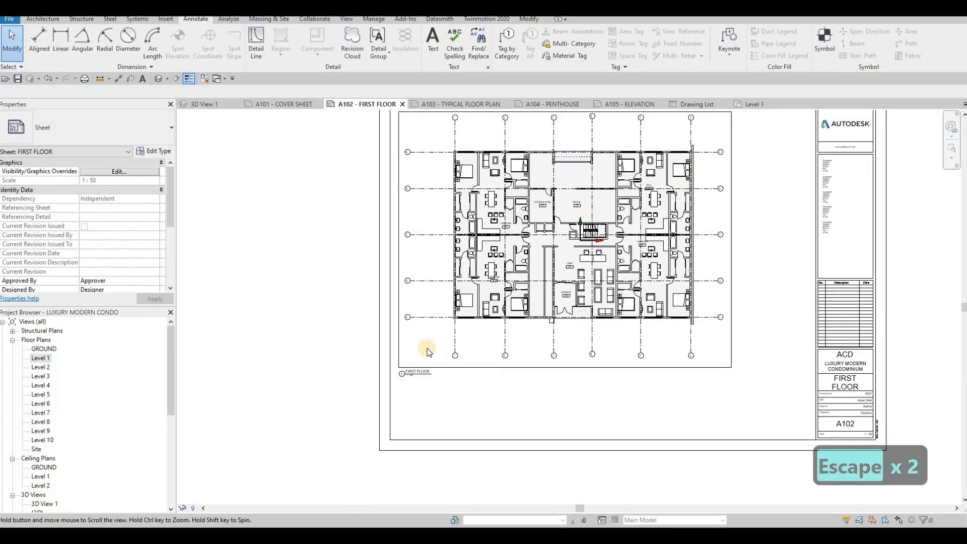
scroll(432, 386, down, 2)
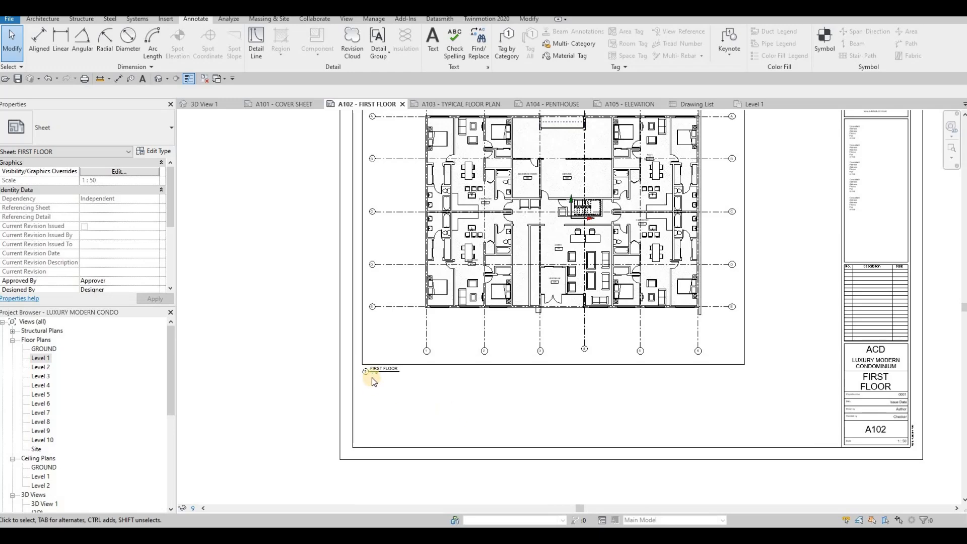
scroll(372, 377, up, 3)
scroll(372, 376, up, 2)
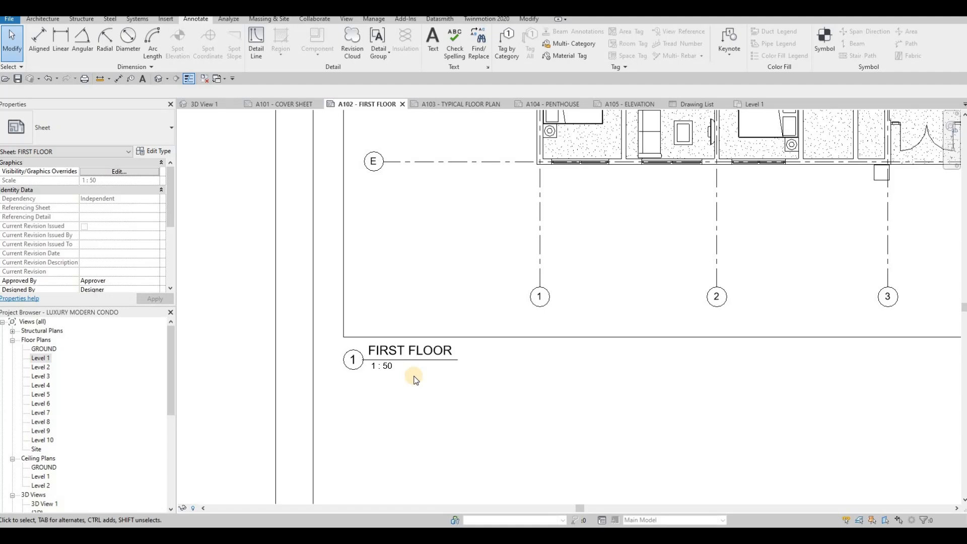
scroll(385, 365, down, 5)
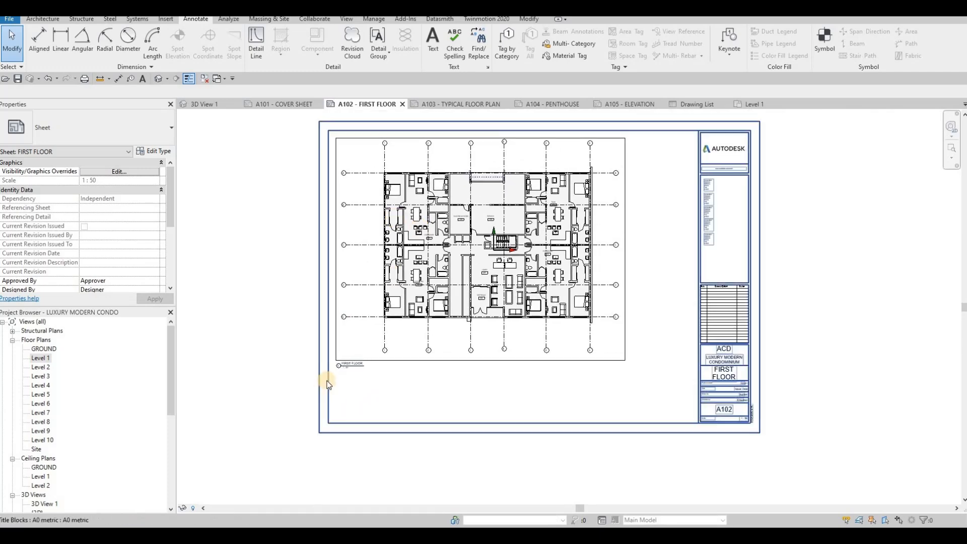
scroll(342, 361, up, 5)
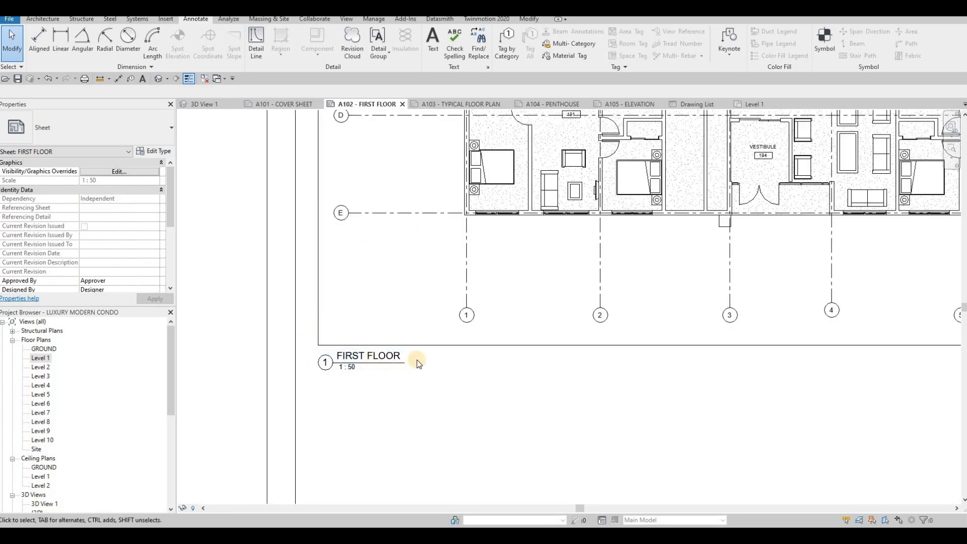
scroll(398, 368, down, 5)
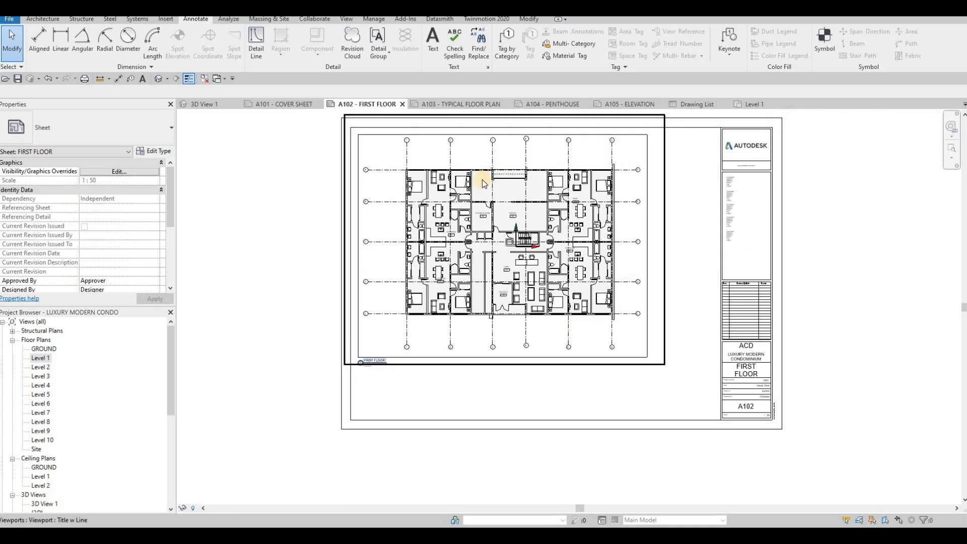
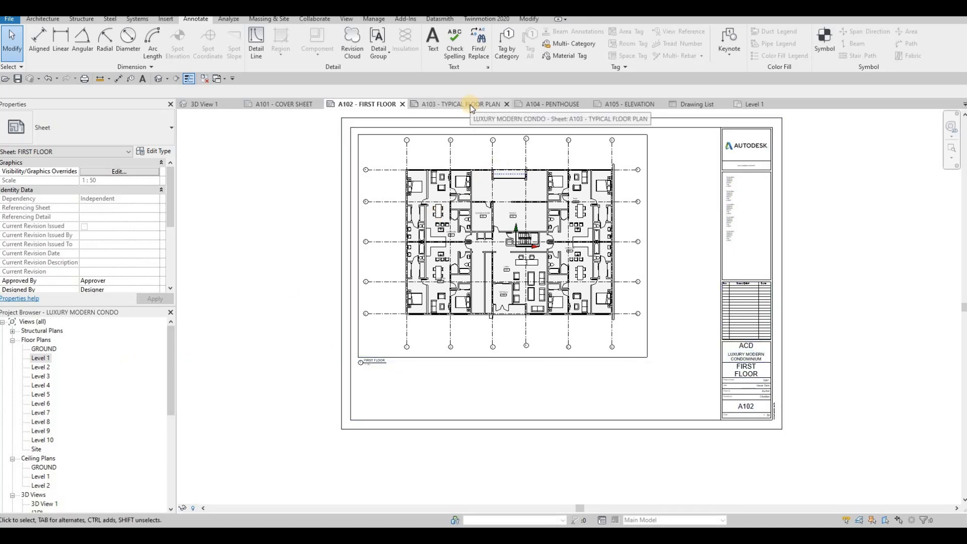
- On the Level 2 plan, drag the 27700 overall grid dimension closer to the grid heads, then return to A103
click(470, 105)
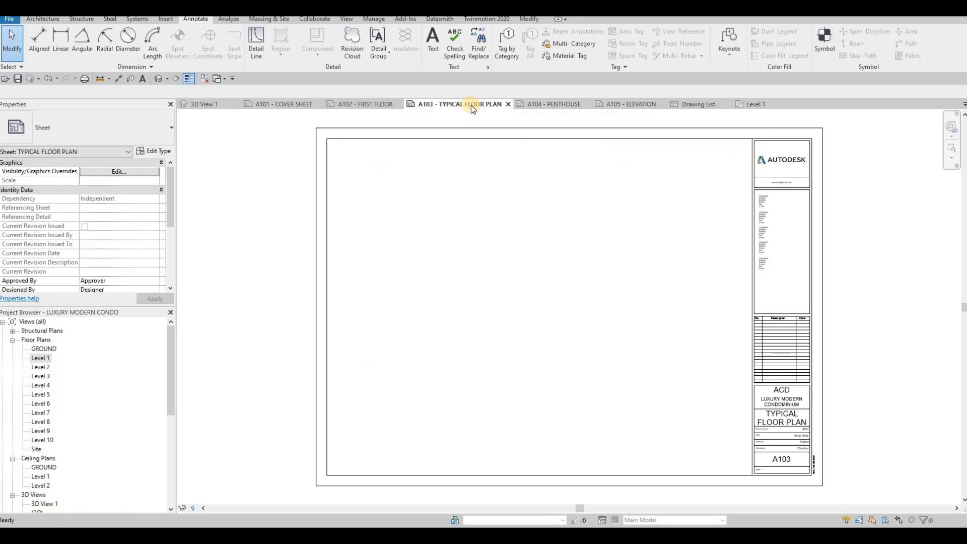
click(41, 367)
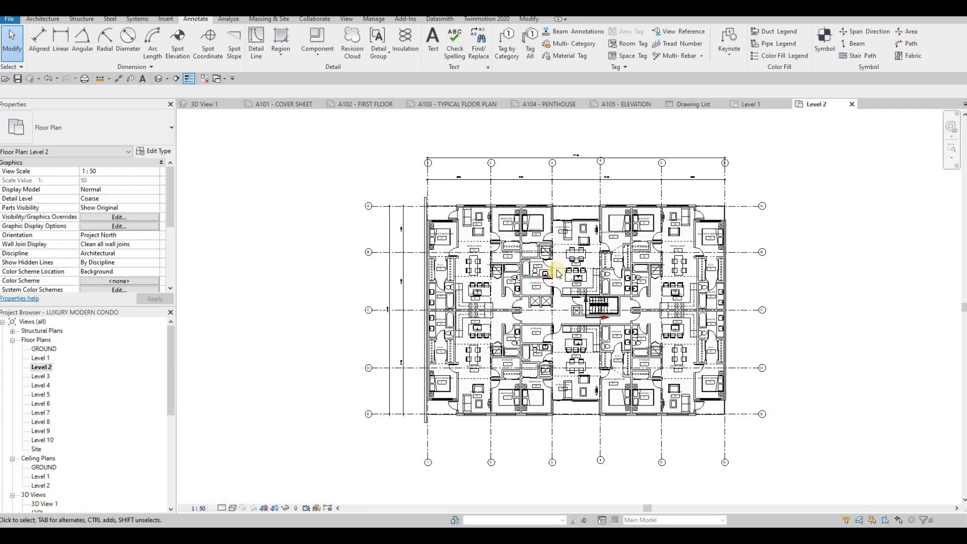
click(592, 159)
drag(588, 174, 494, 158)
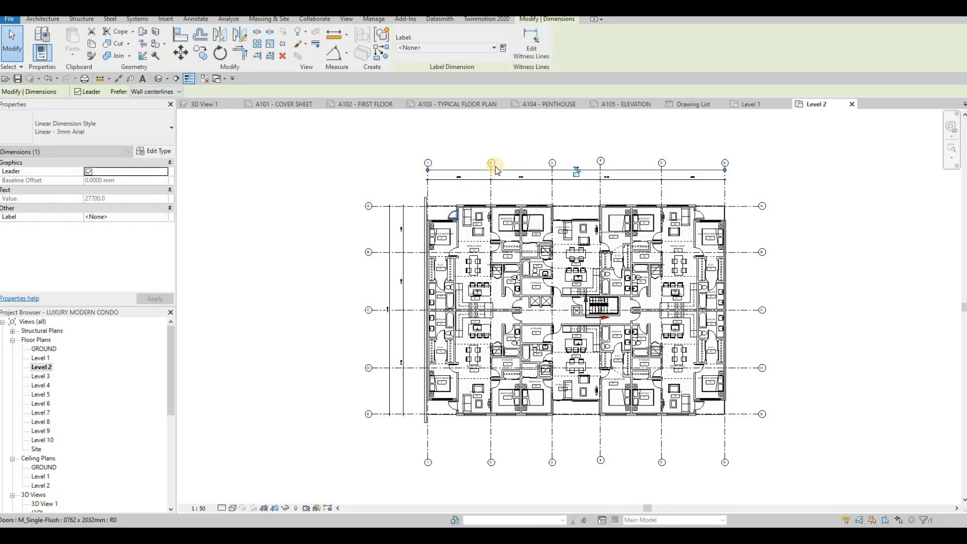
scroll(494, 158, up, 4)
scroll(388, 249, down, 2)
scroll(403, 263, down, 3)
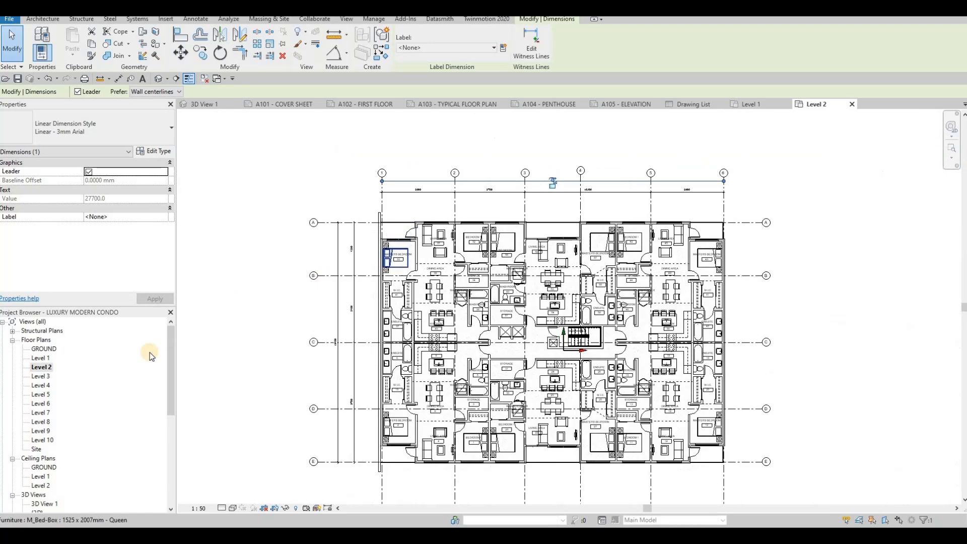
click(456, 105)
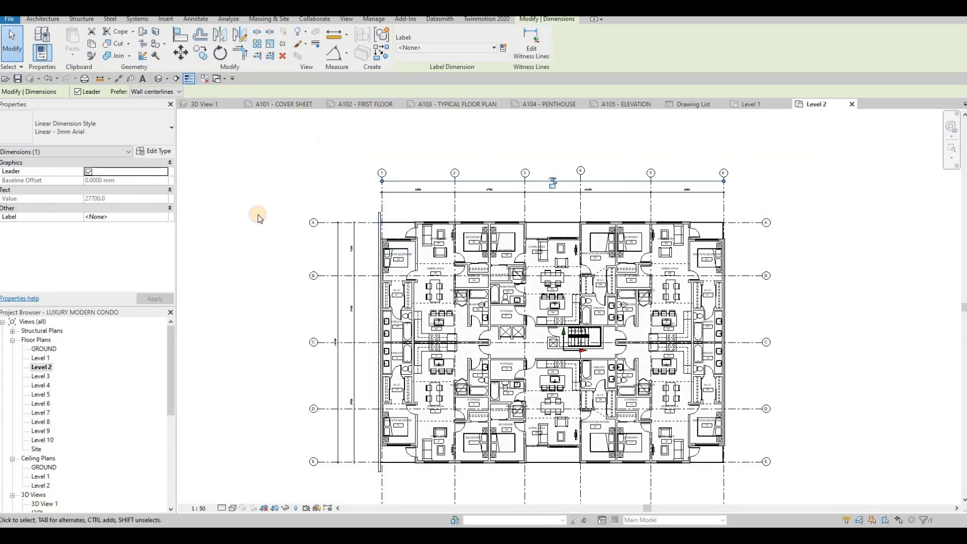
- Drop the Level 2 plan onto sheet A103 as a viewport, then switch to the A102 First Floor sheet
click(39, 368)
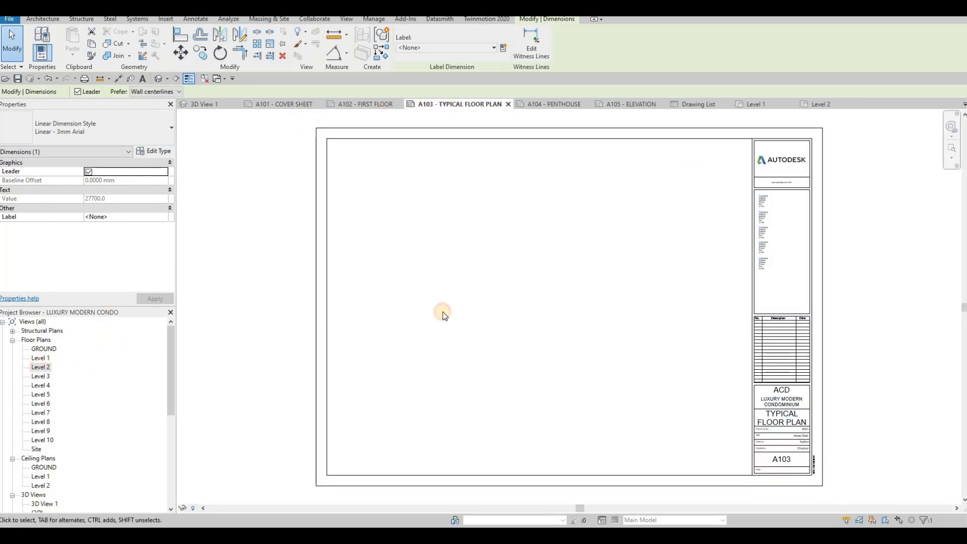
drag(40, 367, 464, 290)
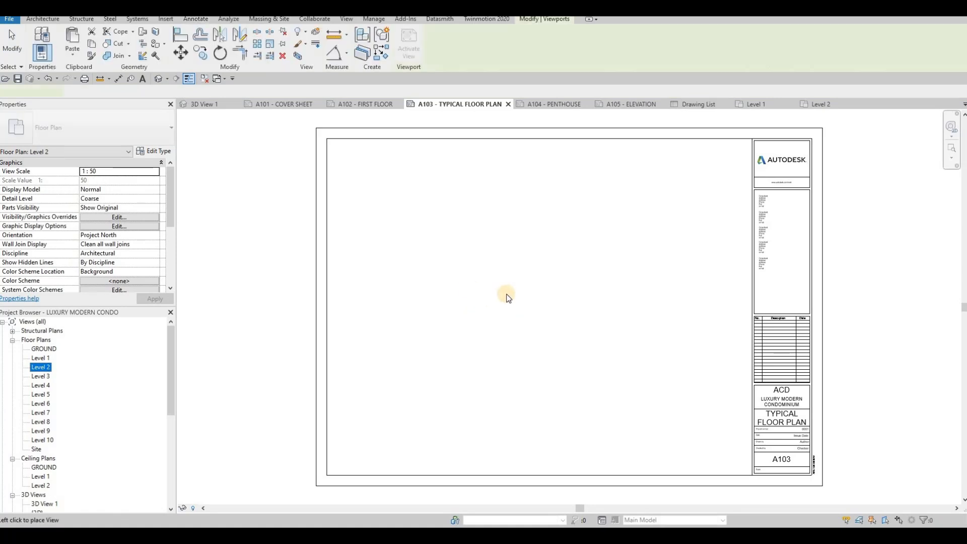
scroll(493, 286, down, 2)
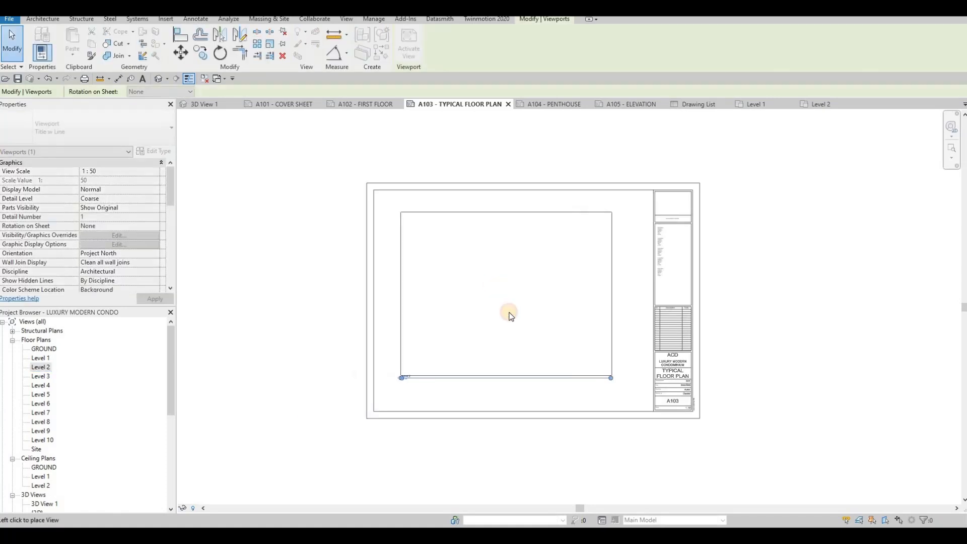
click(476, 312)
key(Escape)
key(Escape)
key(Escape)
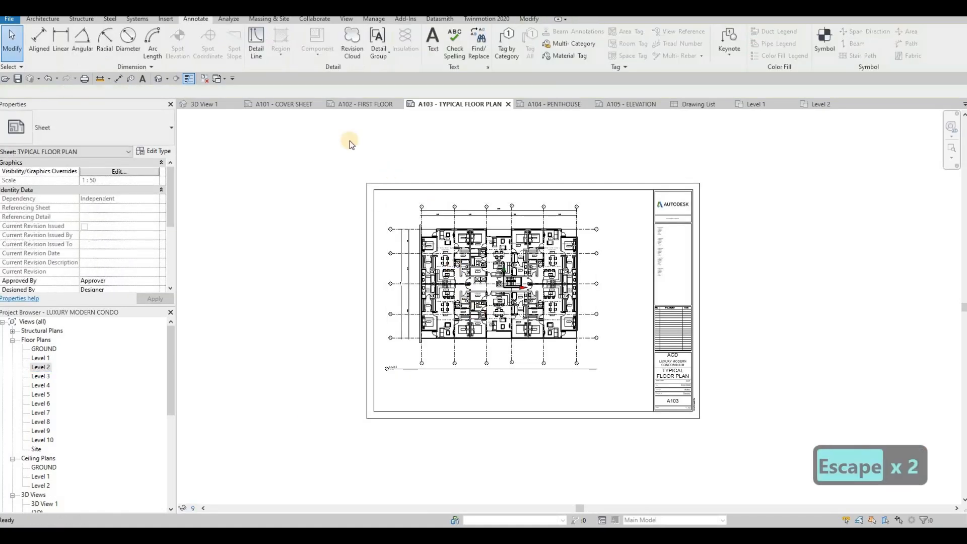
click(345, 104)
click(452, 105)
click(363, 106)
- Copy the four thin frame lines from the A102 plan and paste them around the Level 2 viewport on A103
key(Tab)
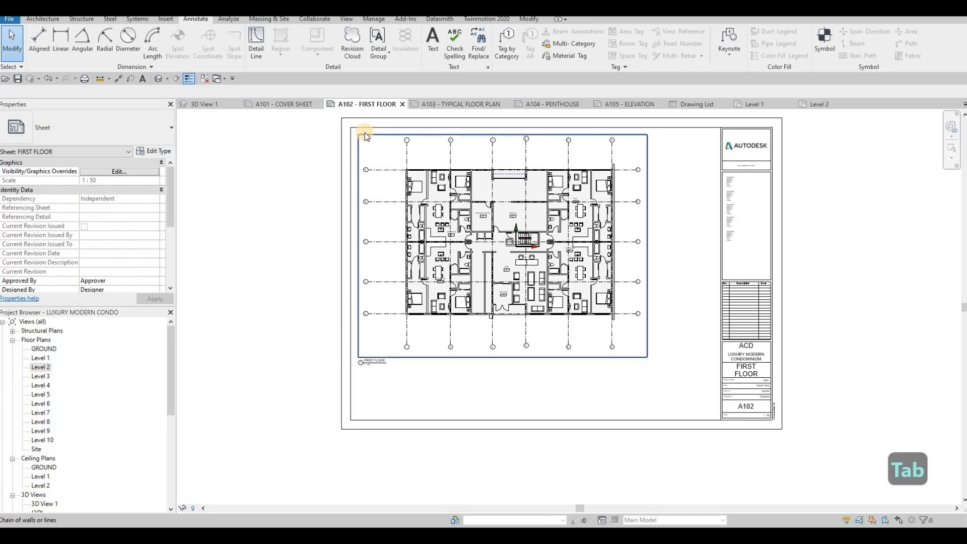
click(365, 134)
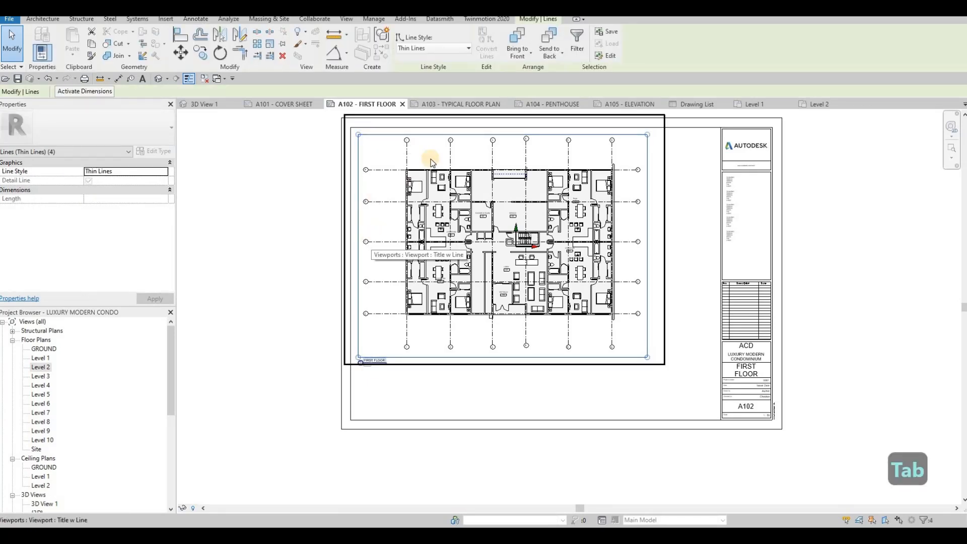
key(ctrl+c)
click(449, 104)
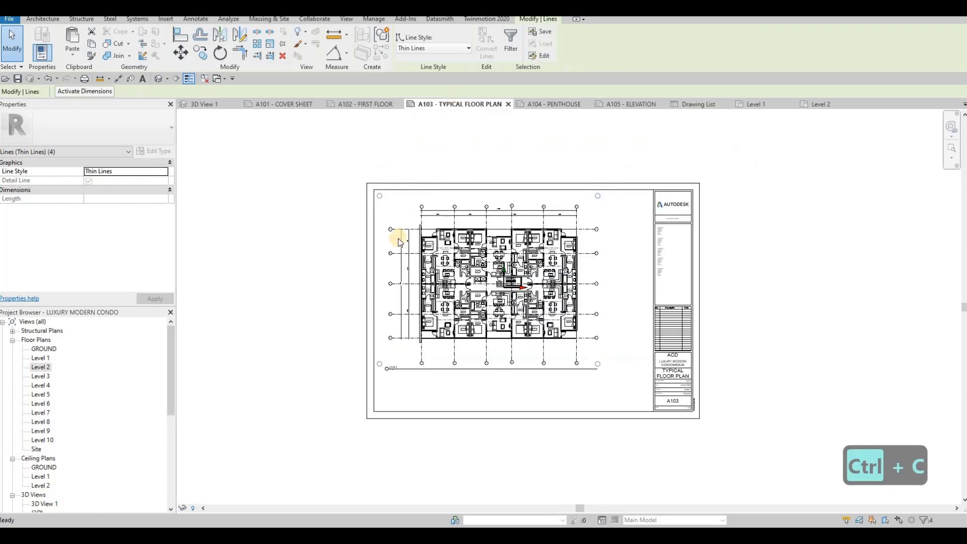
key(ctrl+v)
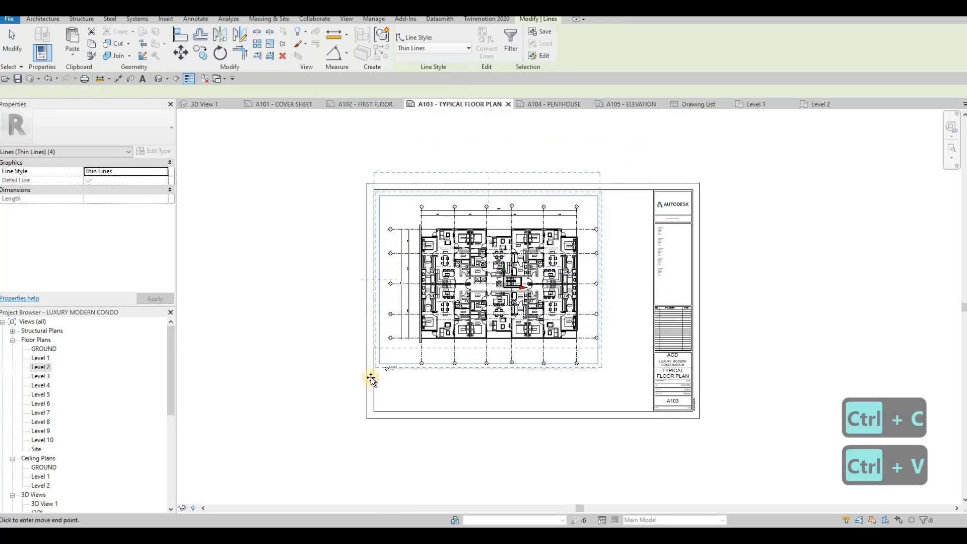
scroll(395, 330, up, 5)
scroll(398, 313, up, 3)
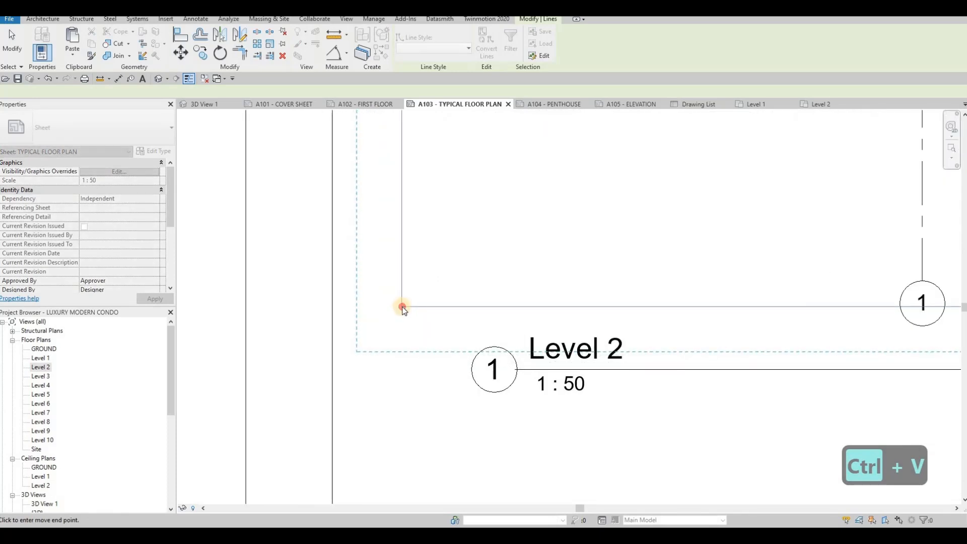
click(402, 307)
scroll(431, 283, down, 6)
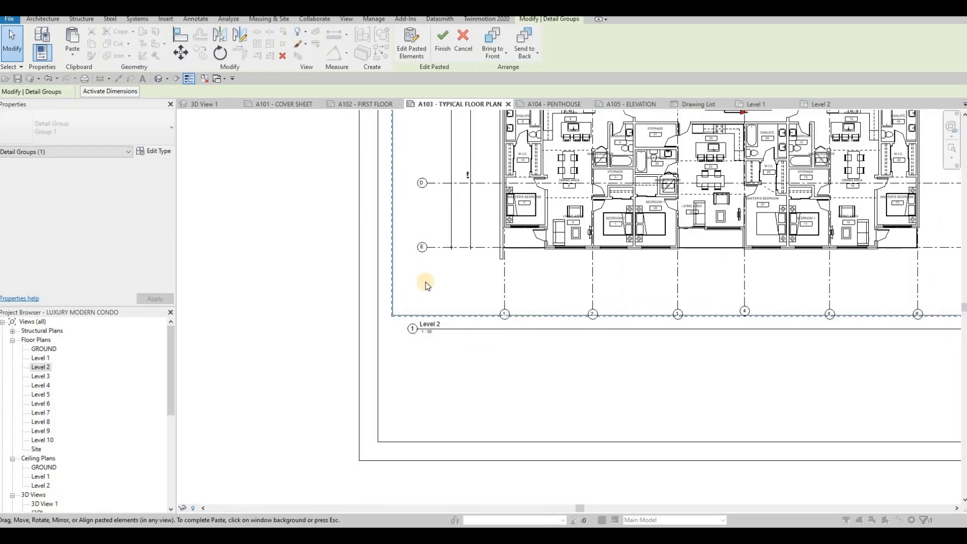
scroll(403, 167, down, 2)
key(Escape)
key(Escape)
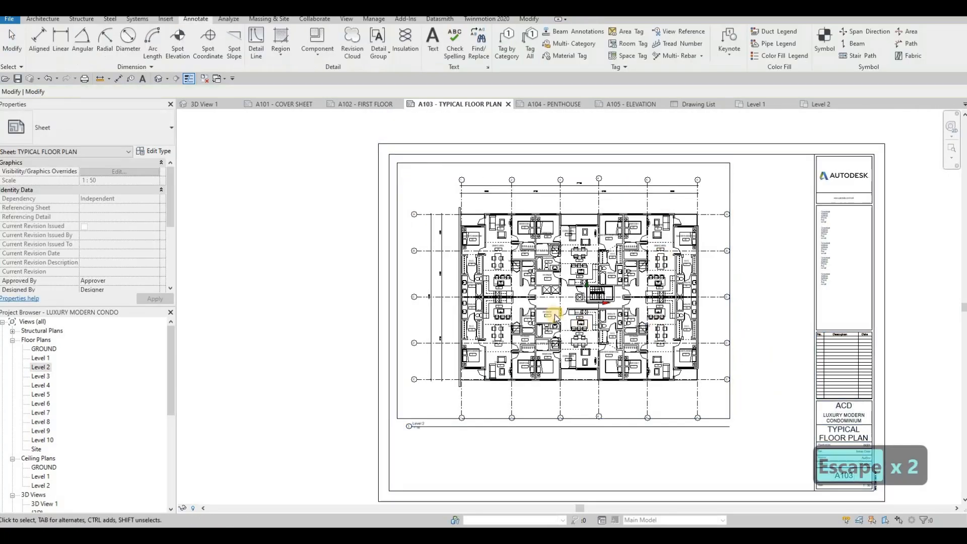
- Move the Level 2 viewport up and left so it fits inside the copied frame
click(585, 245)
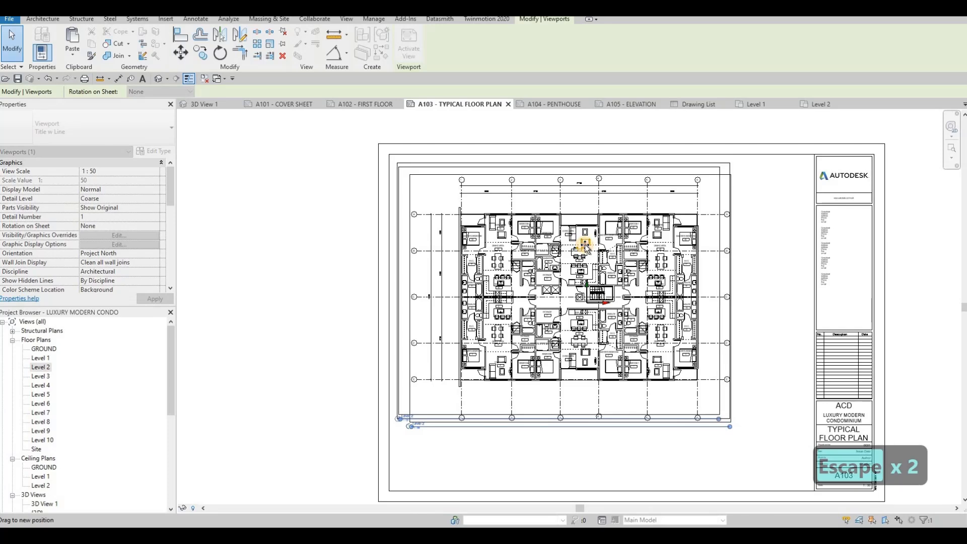
drag(584, 244, 574, 235)
key(Escape)
key(Escape)
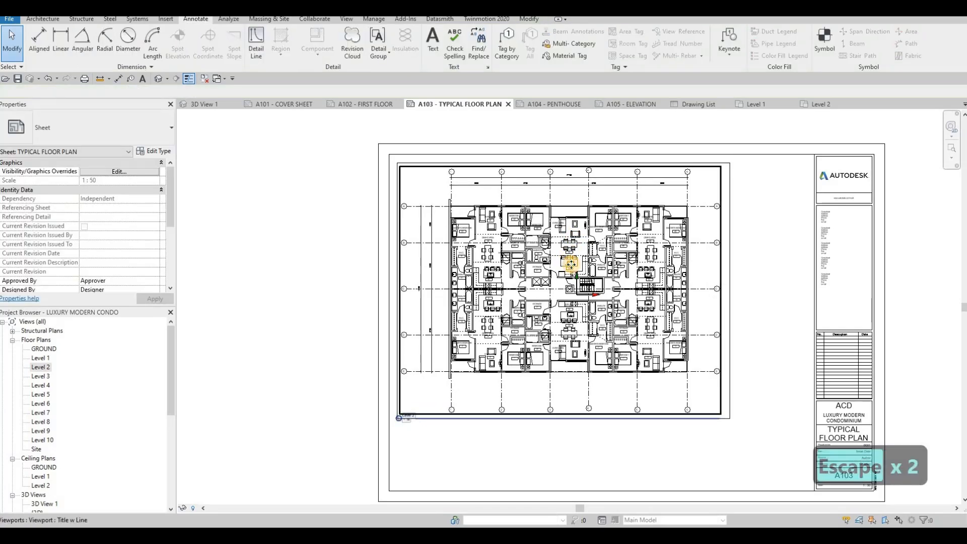
click(571, 264)
key(Right)
key(Left)
key(Right)
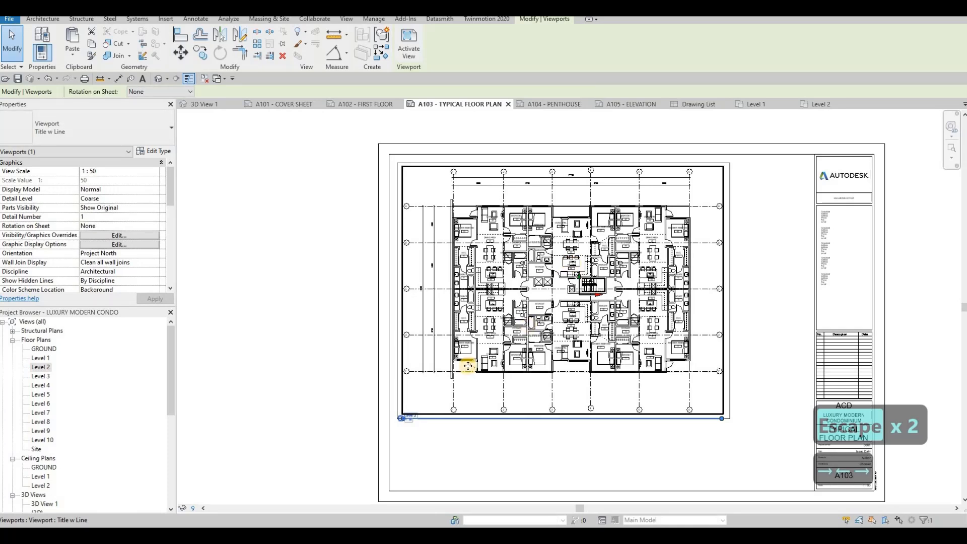
key(Escape)
key(Escape)
- Move the Level 2 viewport title lower, below the plan's lower-left corner
scroll(418, 413, up, 5)
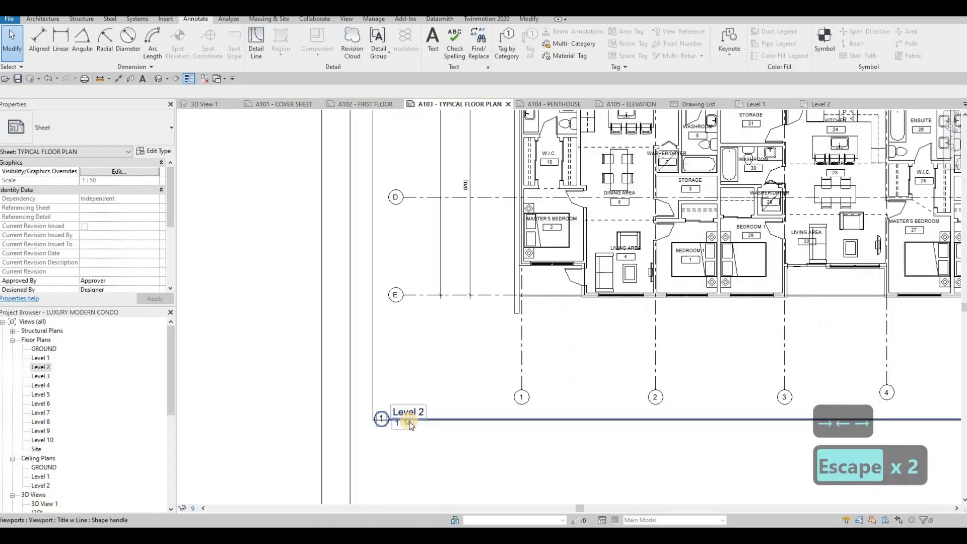
middle_drag(415, 410, 421, 355)
mouse_move(426, 355)
mouse_down()
mouse_move(421, 380)
mouse_move(422, 372)
mouse_up()
key(Escape)
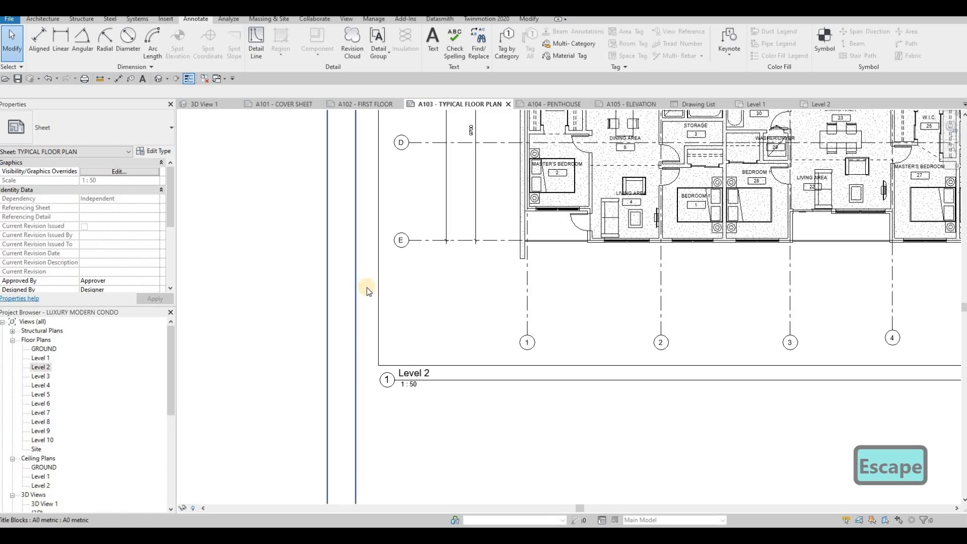
scroll(373, 334, down, 5)
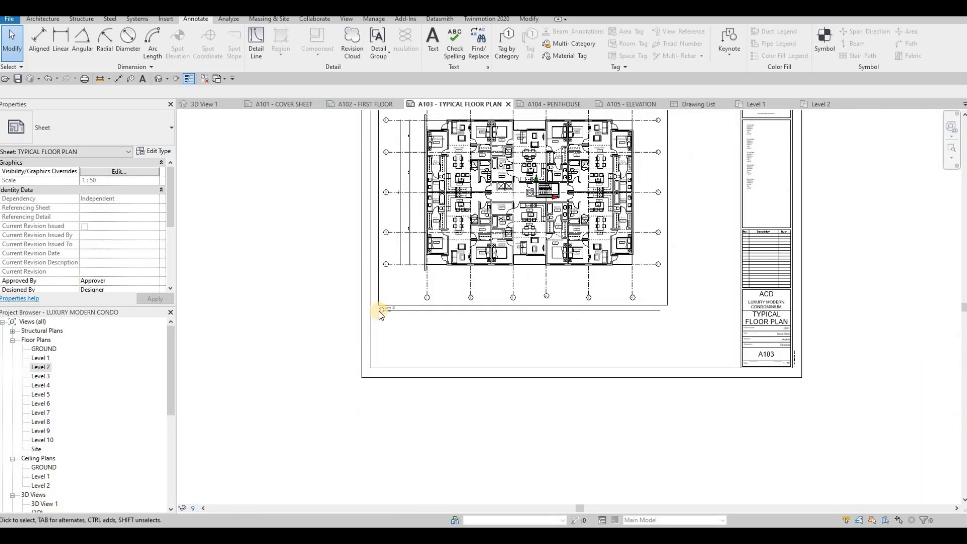
scroll(381, 311, up, 4)
click(422, 309)
key(Left)
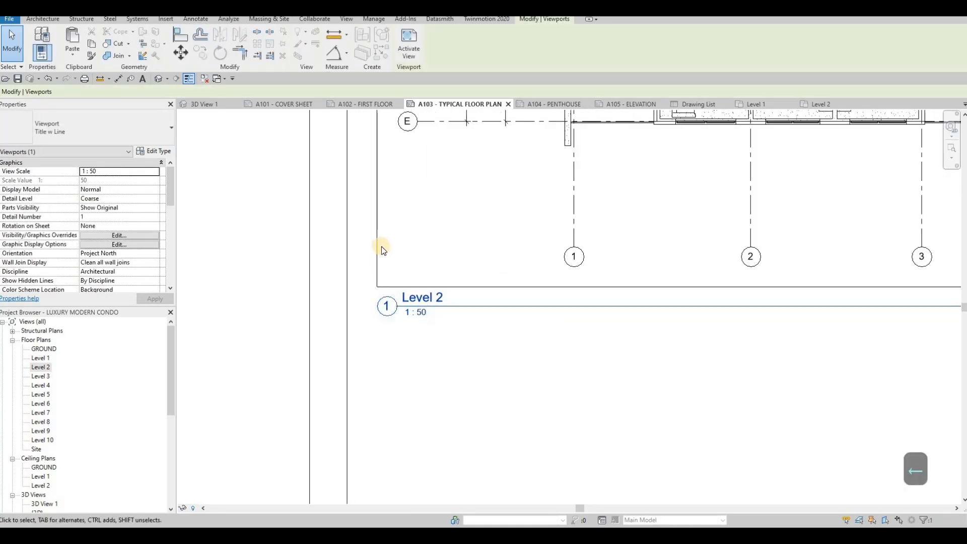
key(Escape)
- Shorten the viewport's title line so it ends near the Level 2 label
scroll(409, 311, down, 8)
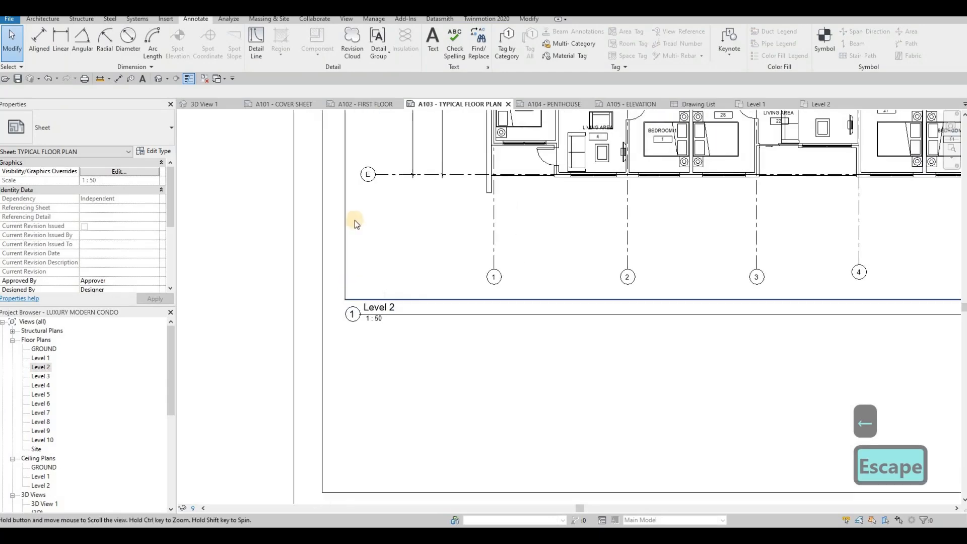
middle_drag(364, 167, 362, 195)
scroll(421, 309, down, 1)
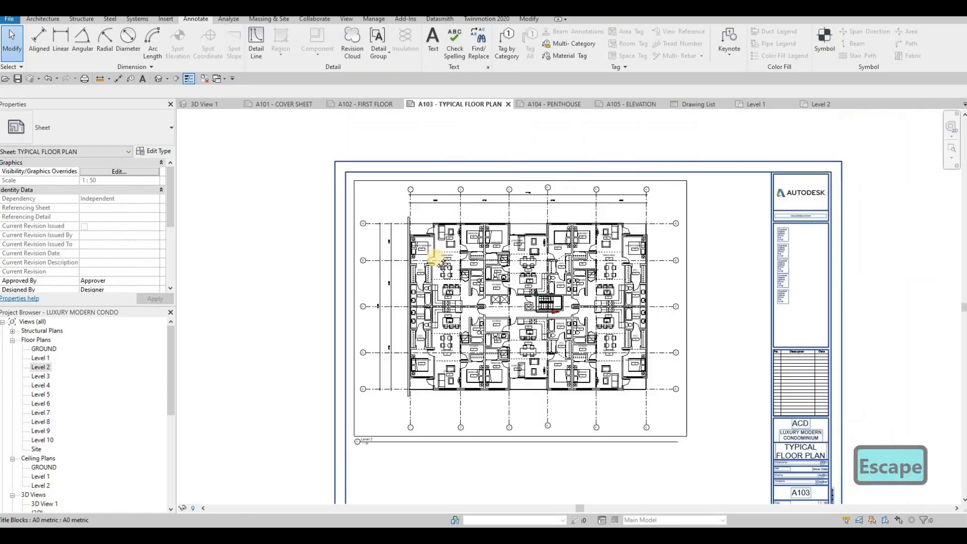
middle_drag(491, 393, 538, 265)
click(538, 265)
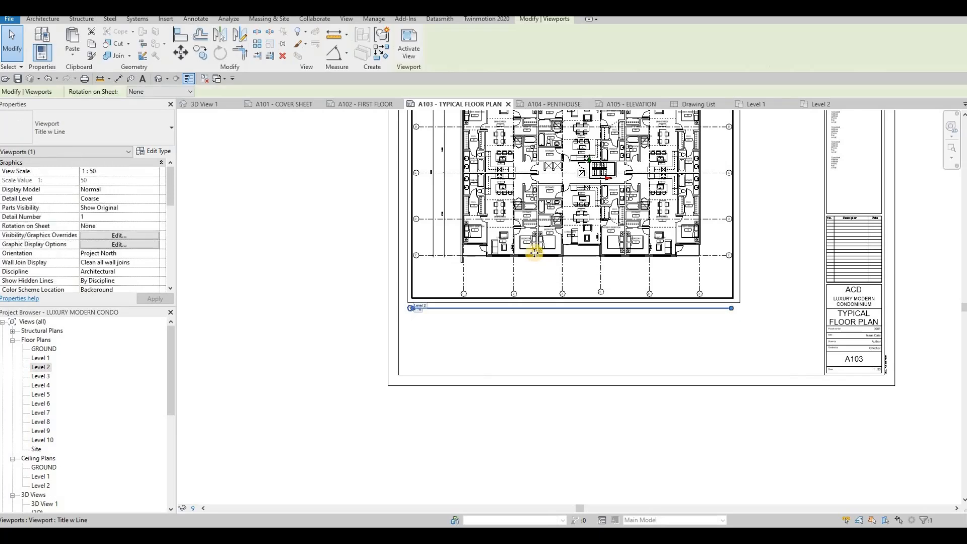
drag(731, 308, 599, 319)
drag(456, 330, 428, 315)
scroll(424, 309, up, 1)
scroll(426, 303, up, 2)
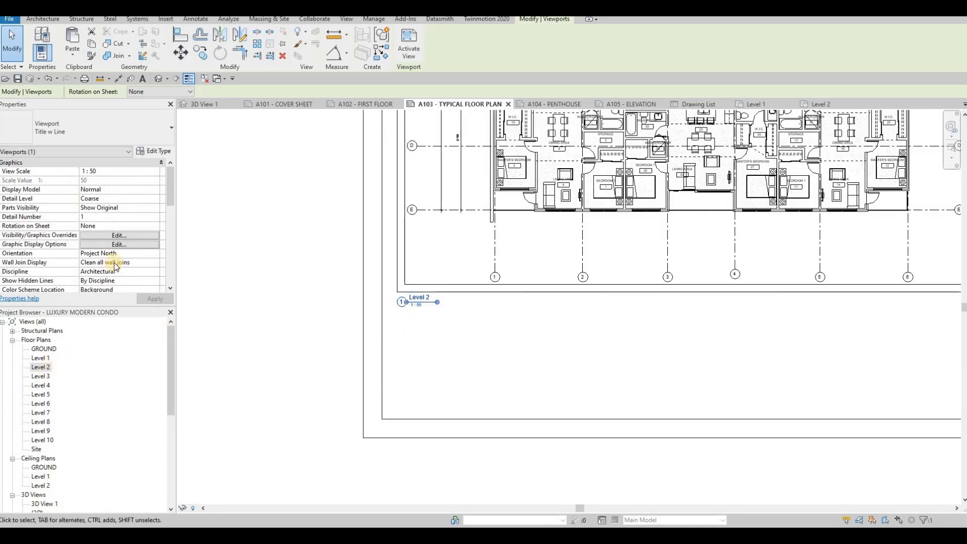
scroll(108, 229, down, 3)
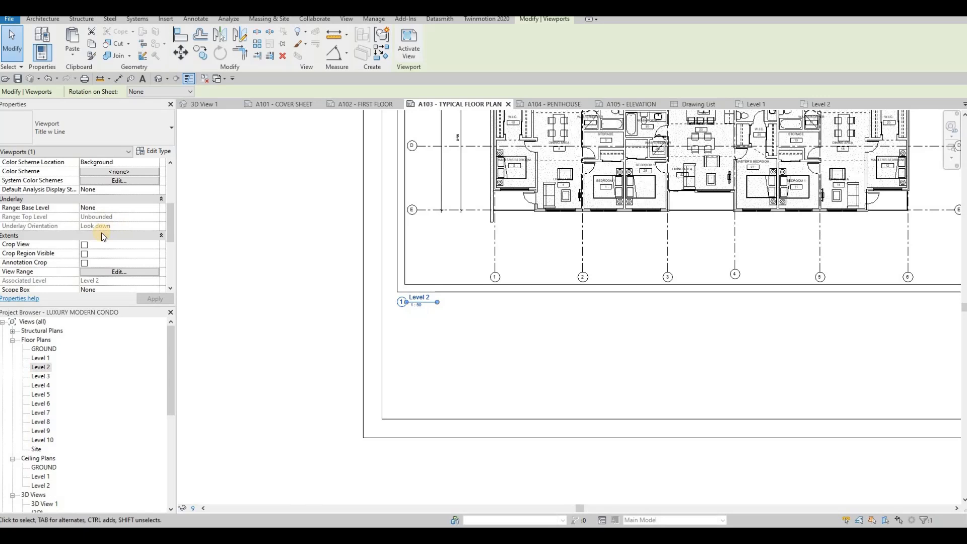
scroll(96, 253, down, 3)
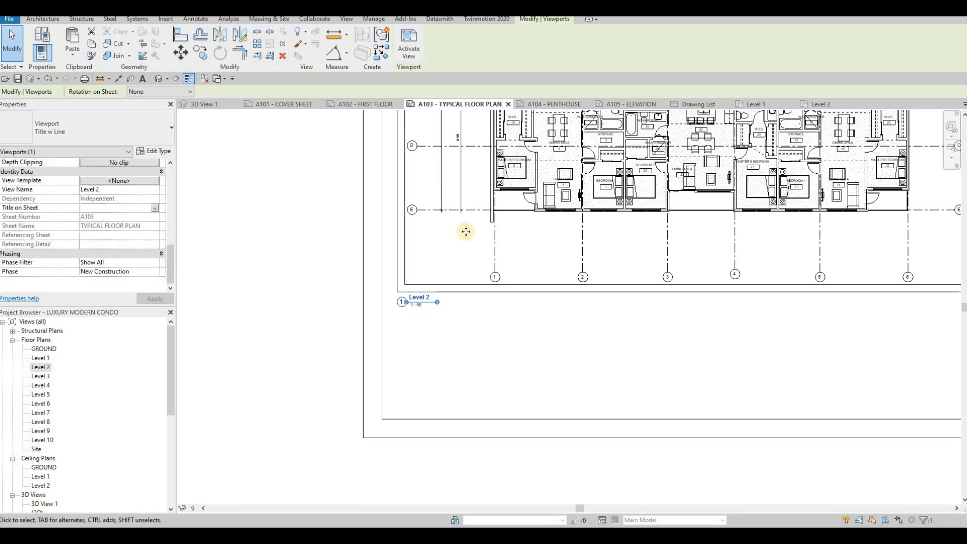
scroll(486, 275, down, 3)
- Set the viewport's Title on Sheet to TYPICAL FLOOR PLAN and apply it
click(111, 207)
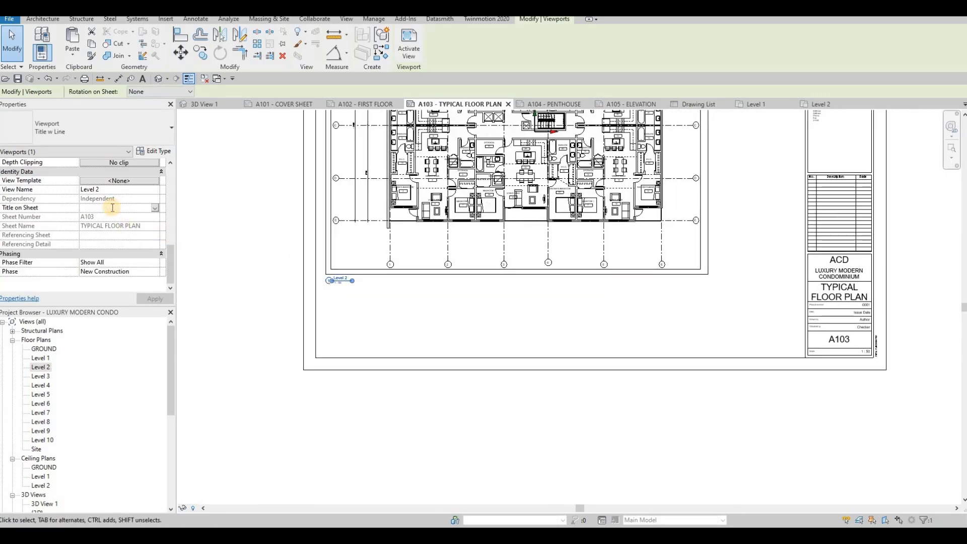
text(TYPICAL FLOOR PLAN)
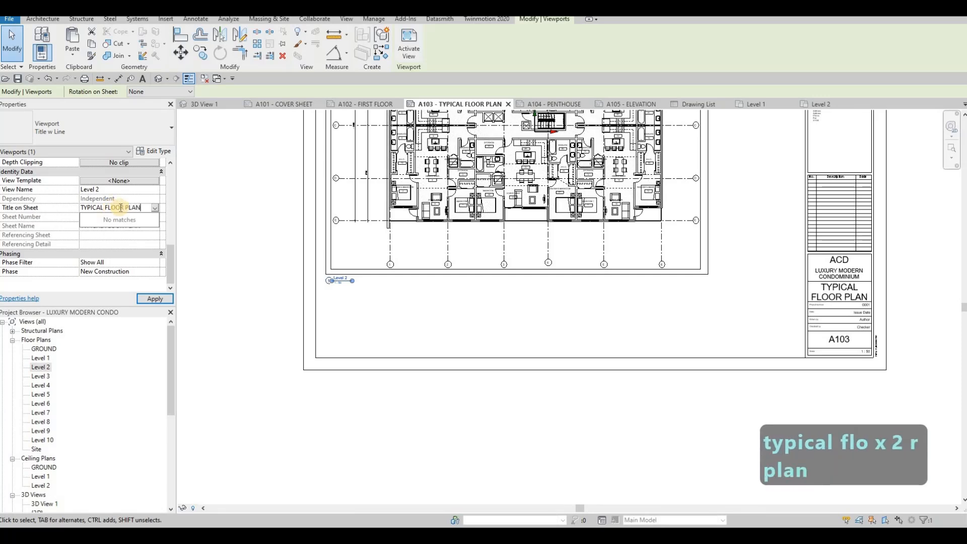
click(150, 300)
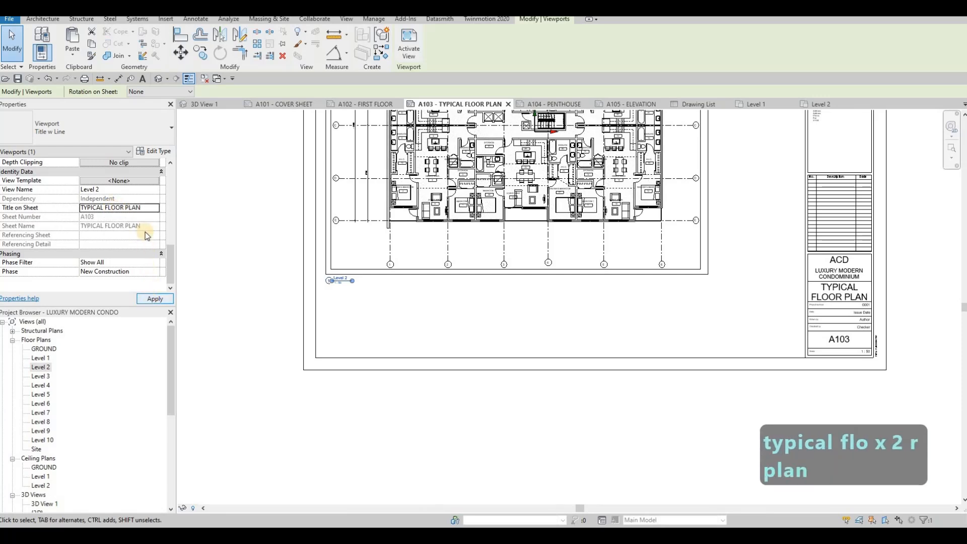
click(145, 207)
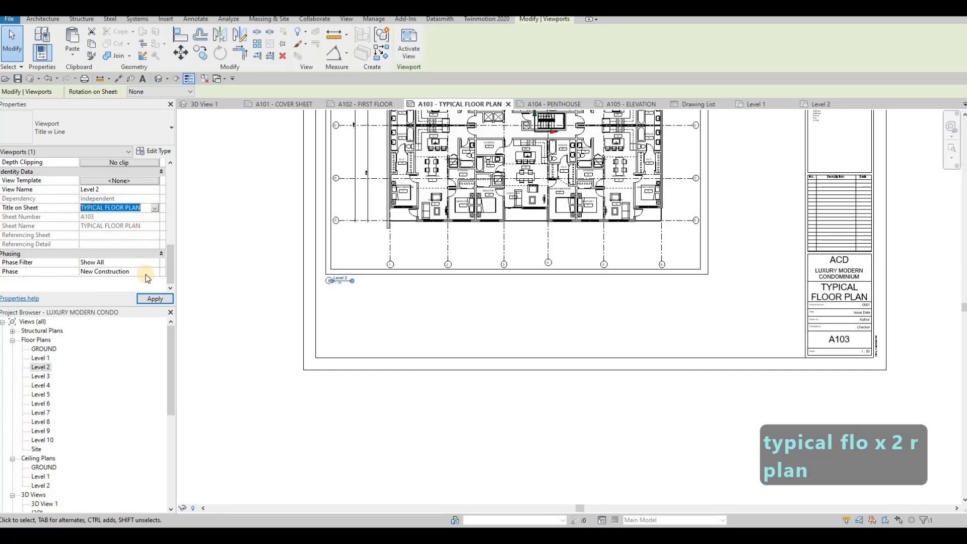
click(153, 299)
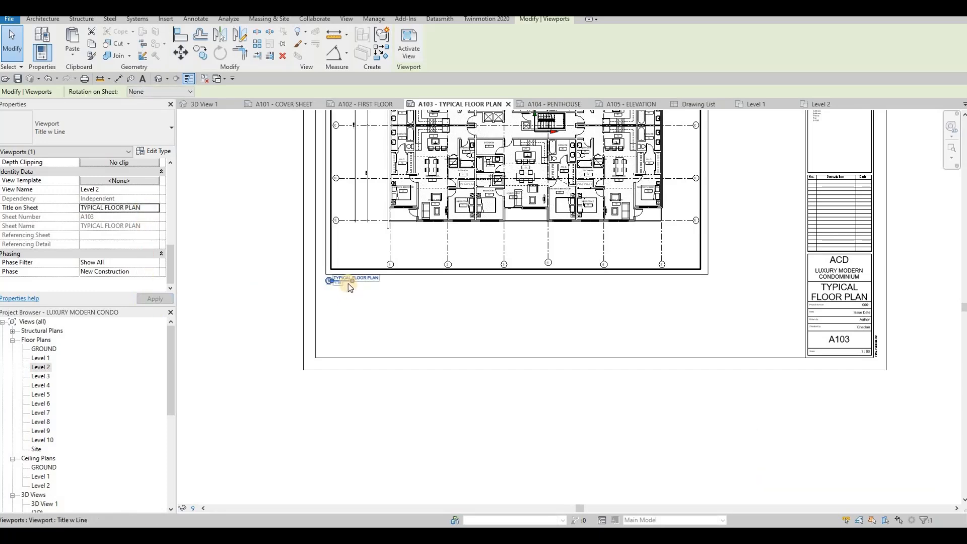
- Lengthen the TYPICAL FLOOR PLAN title underline
scroll(352, 287, up, 3)
drag(383, 283, 435, 294)
key(Escape)
- Zoom and pan around the TYPICAL FLOOR PLAN on A103 to review it, then open sheet A104 PENTHOUSE
key(Escape)
scroll(401, 334, down, 3)
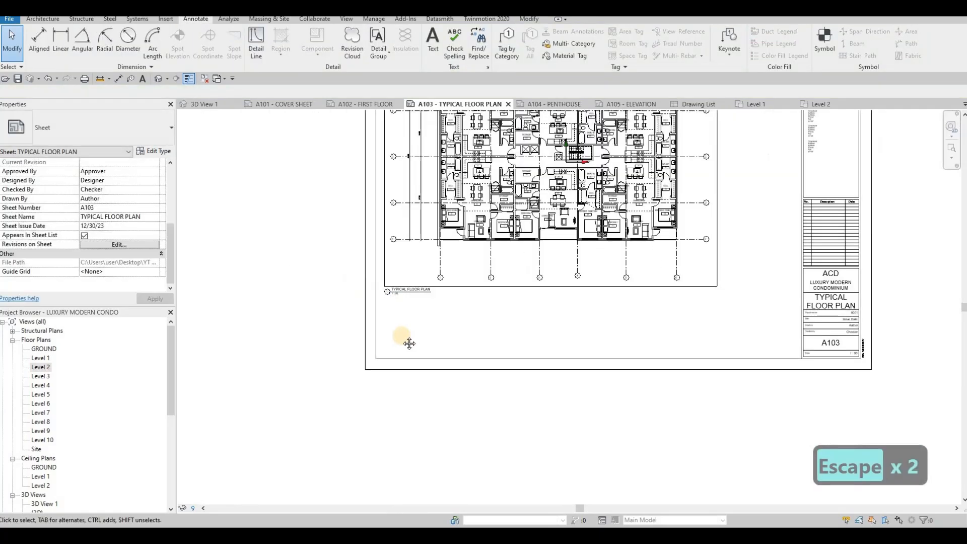
scroll(497, 309, up, 1)
key(Escape)
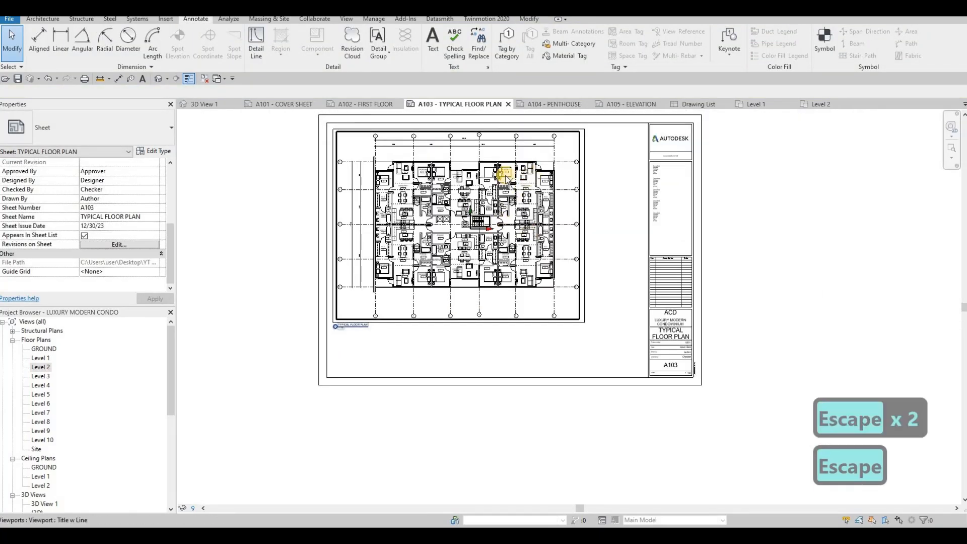
scroll(498, 184, up, 5)
scroll(411, 198, down, 4)
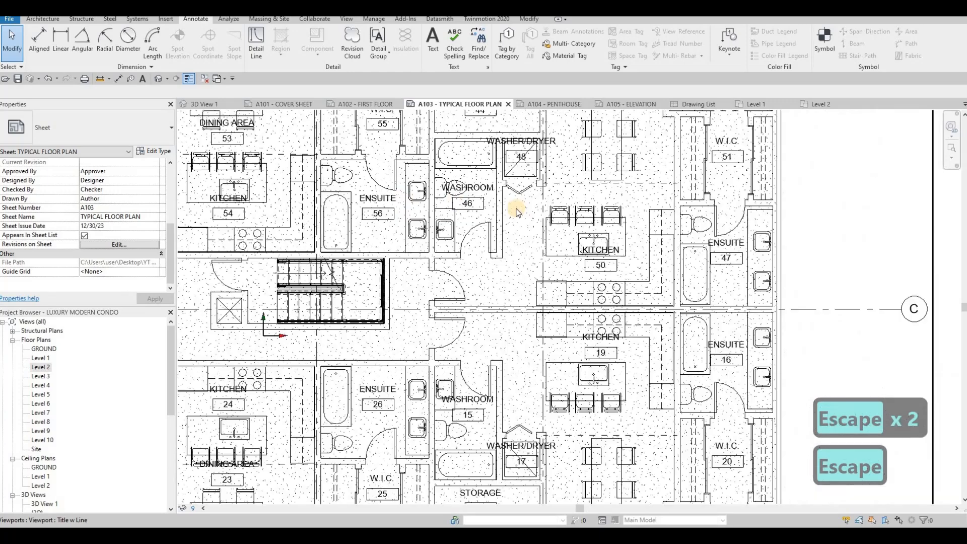
scroll(444, 214, up, 5)
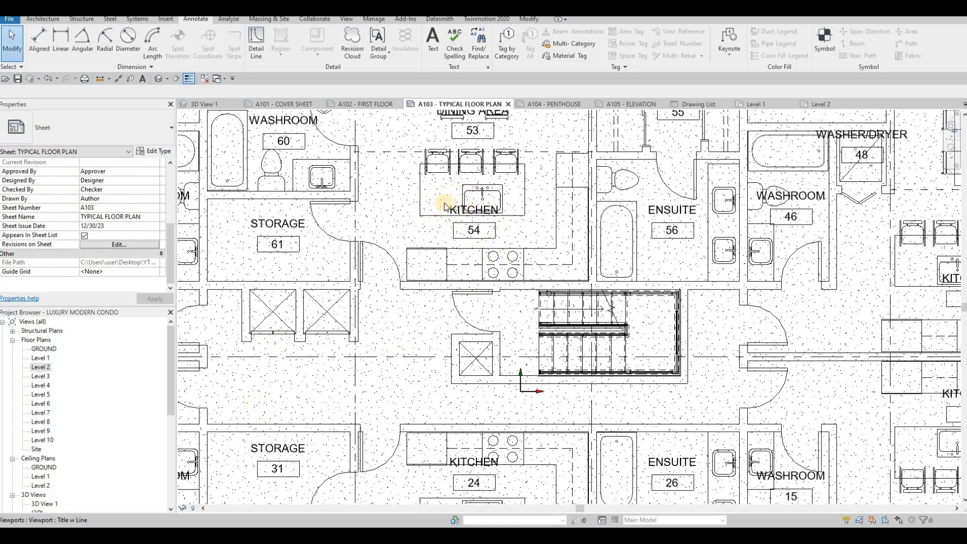
scroll(493, 242, down, 5)
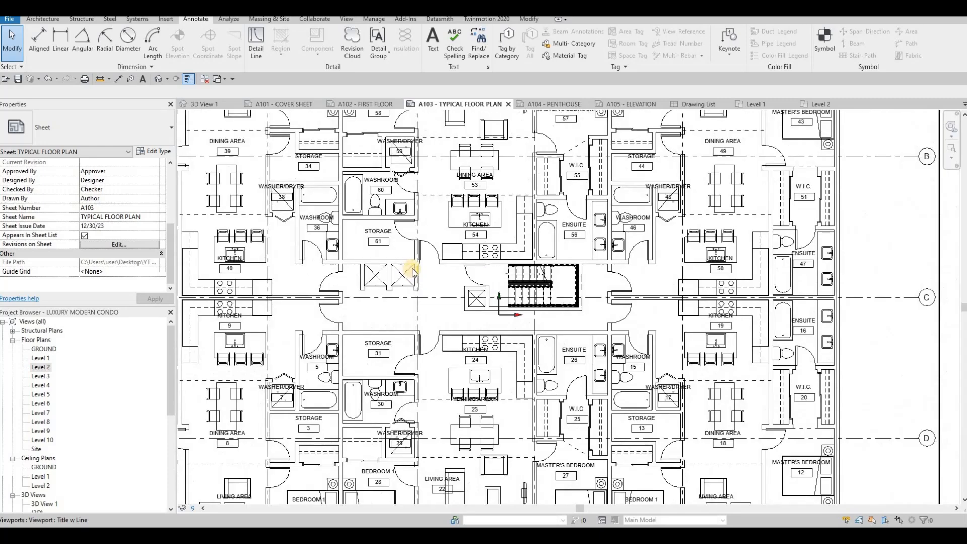
scroll(485, 234, down, 1)
middle_drag(444, 252, 481, 298)
scroll(487, 262, up, 4)
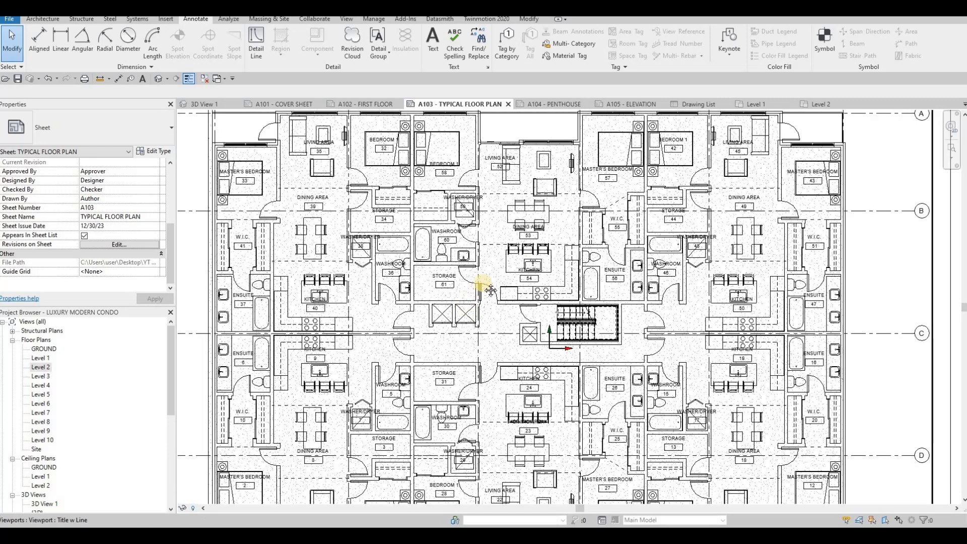
middle_drag(372, 205, 387, 178)
scroll(386, 175, up, 2)
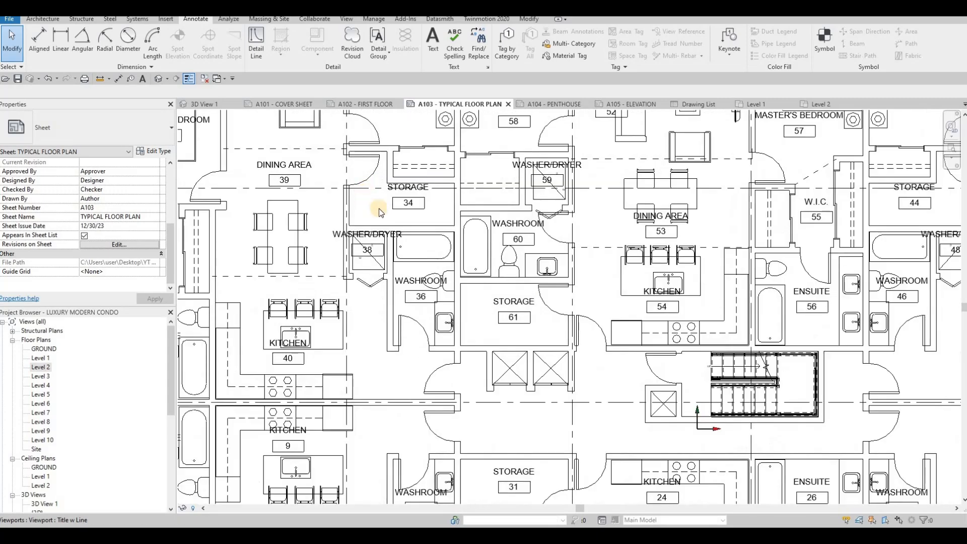
scroll(398, 202, up, 4)
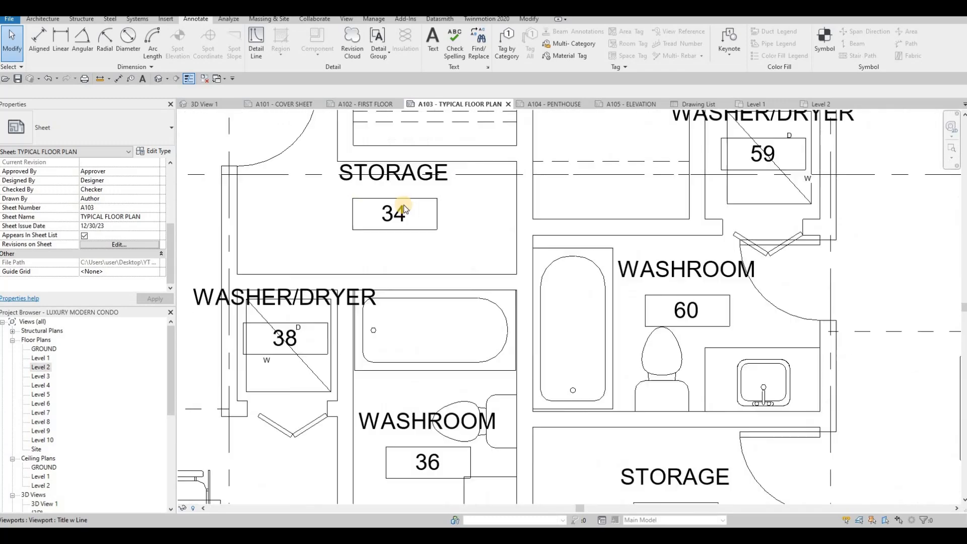
scroll(403, 209, down, 5)
scroll(405, 209, down, 1)
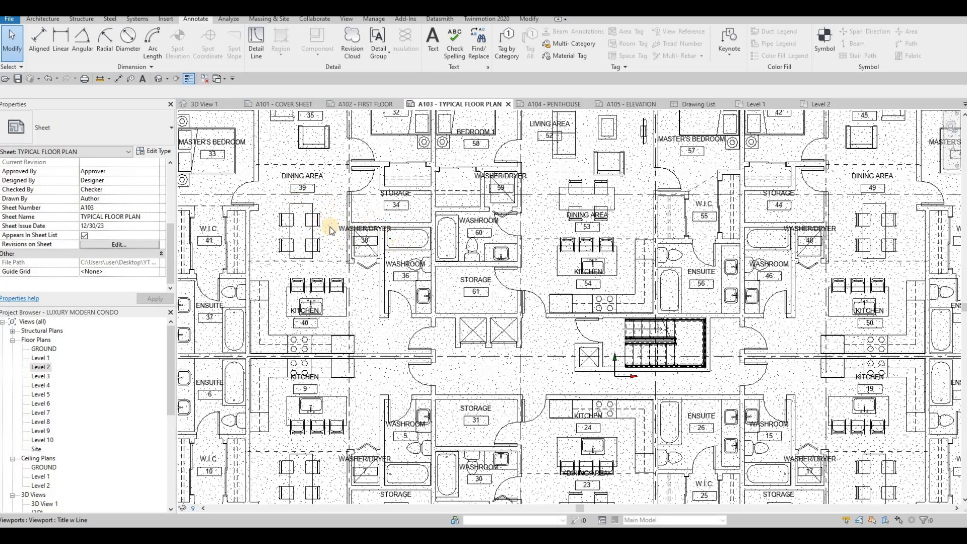
scroll(314, 277, down, 4)
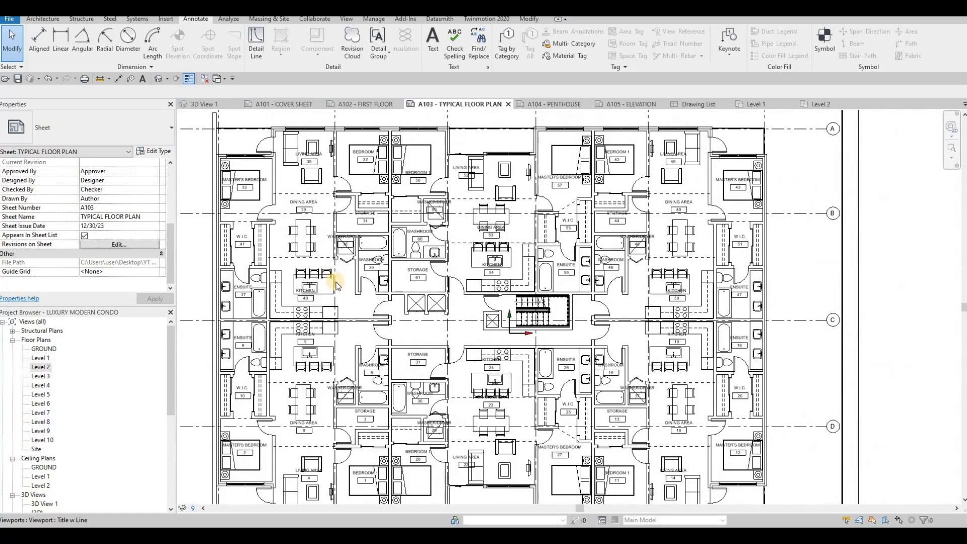
scroll(346, 280, down, 3)
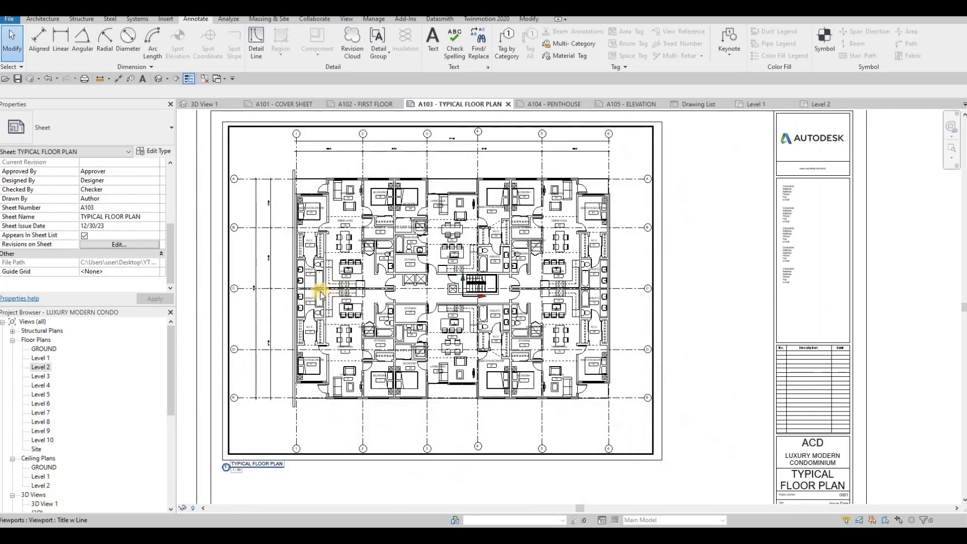
middle_drag(317, 328, 339, 313)
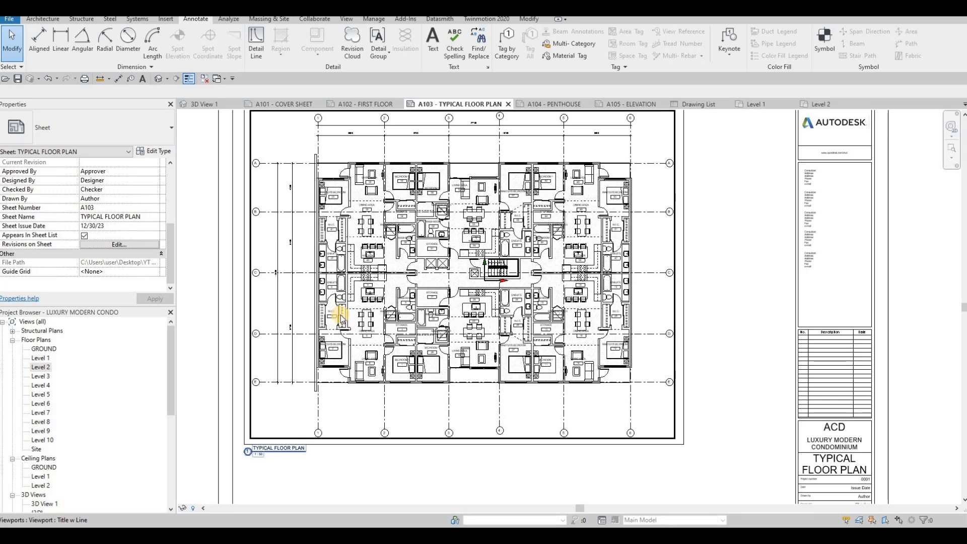
key(F1)
key(F1)
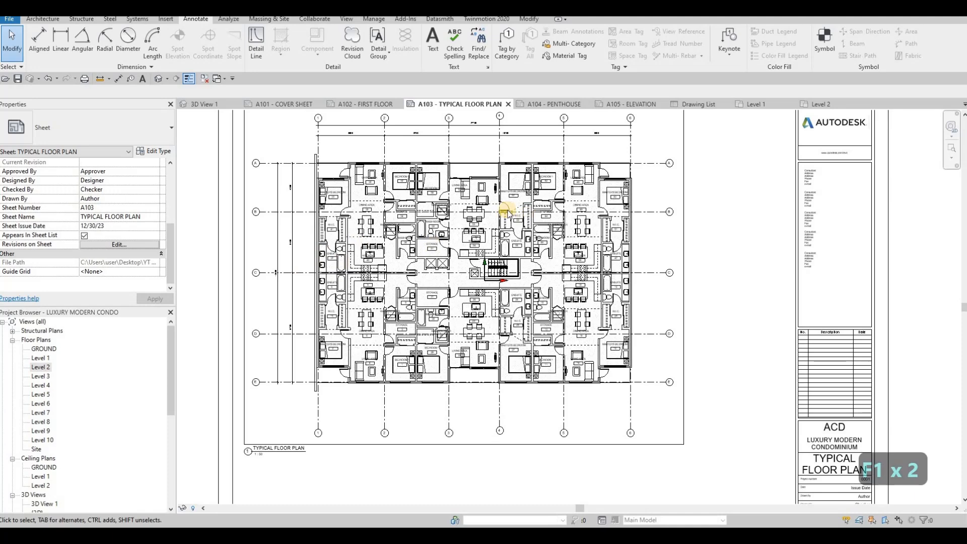
click(549, 104)
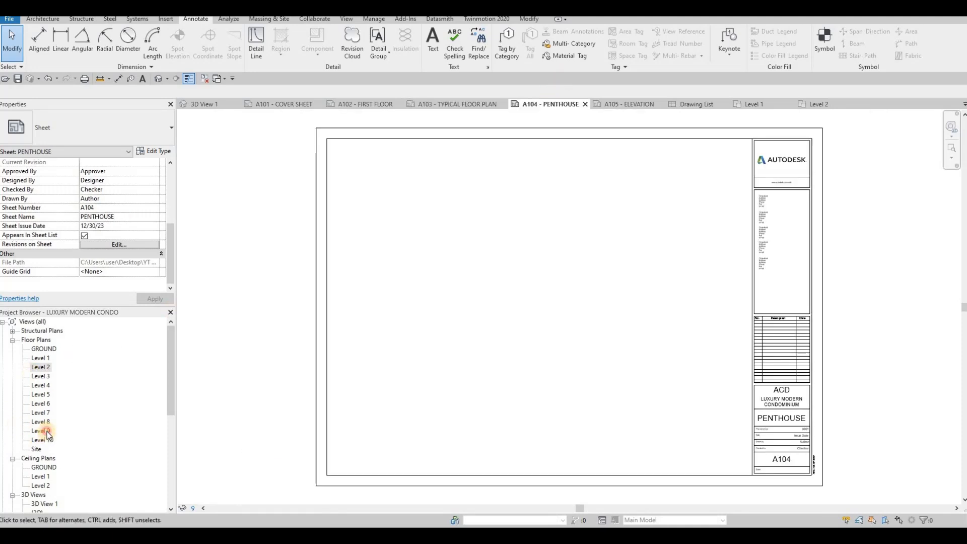
- Open the Level 9 floor plan and set its view scale to 1:50
double_click(43, 432)
click(196, 507)
click(198, 508)
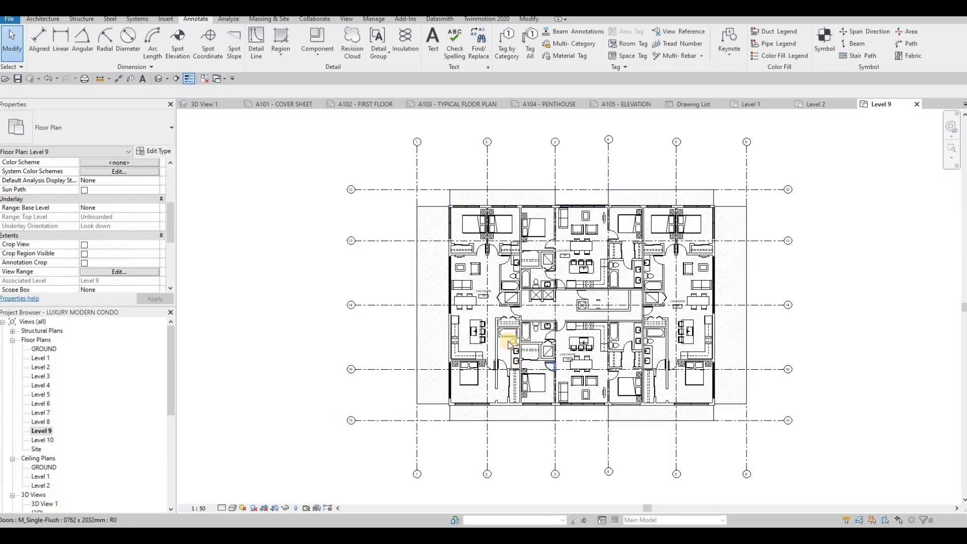
middle_drag(512, 340, 507, 292)
scroll(508, 293, down, 1)
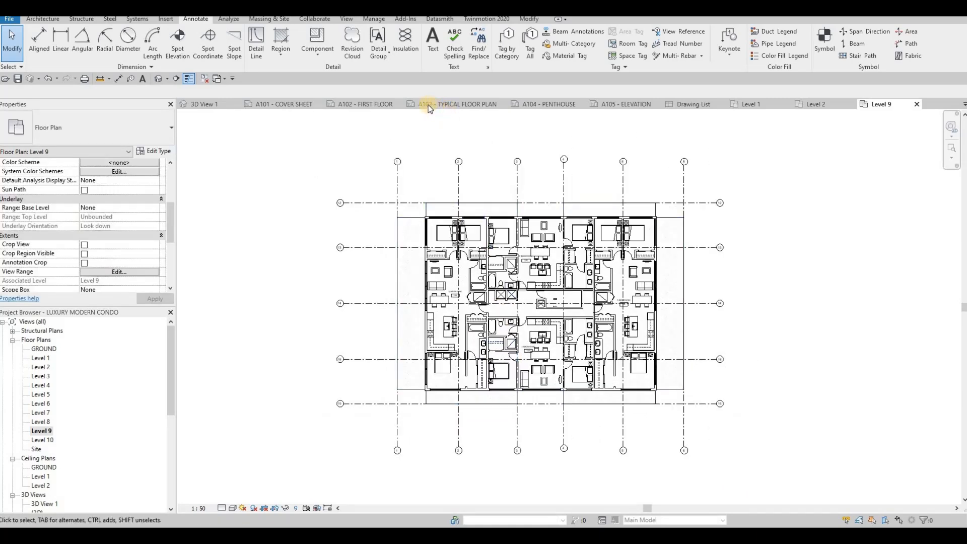
- Select and copy the four border lines around the viewport on sheet A103
click(436, 105)
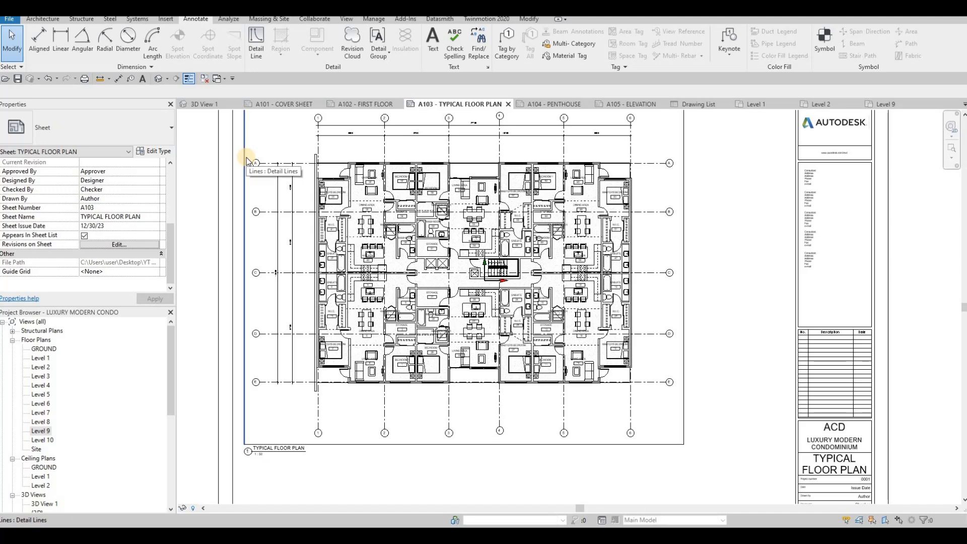
key(Tab)
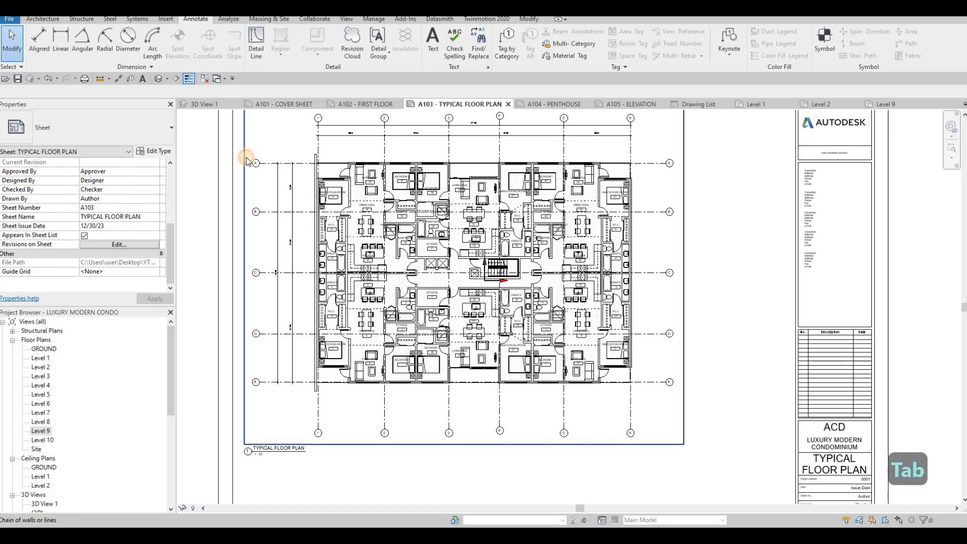
click(246, 158)
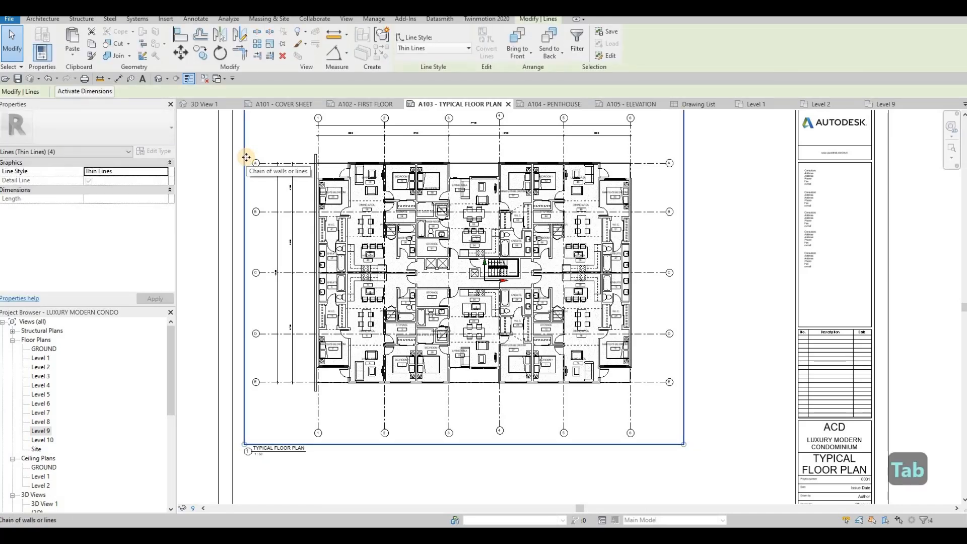
key(ctrl+c)
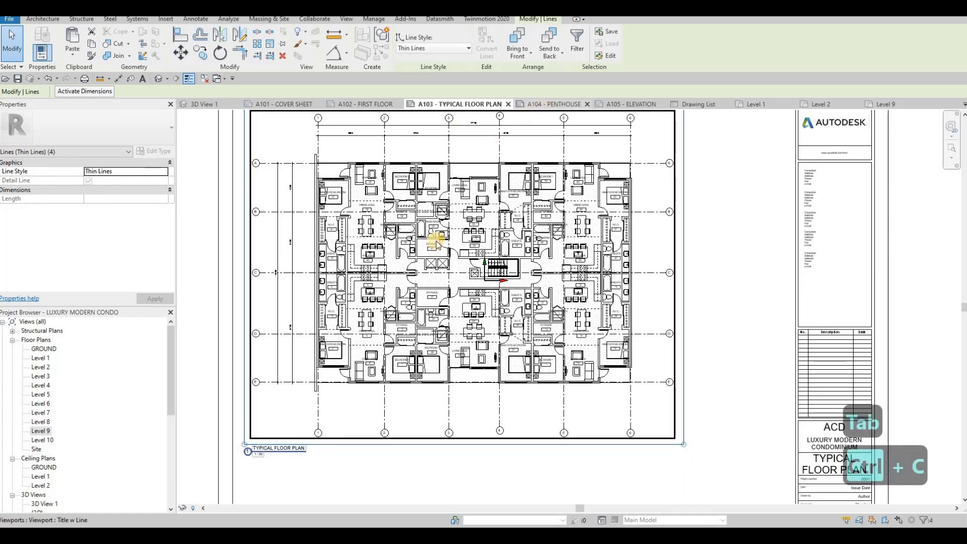
- Paste the border lines onto the A104 PENTHOUSE sheet and finish placing them
middle_drag(436, 255, 467, 216)
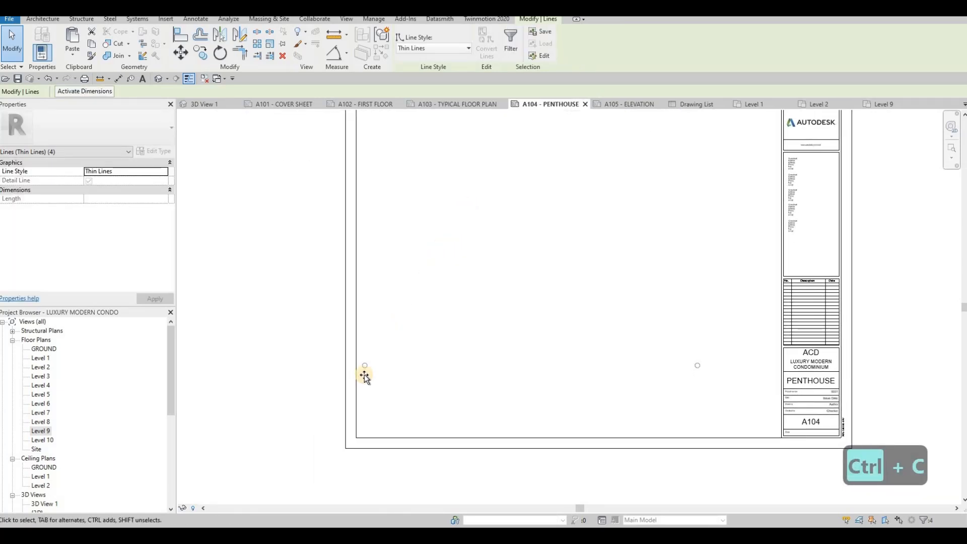
key(ctrl+v)
scroll(362, 361, up, 5)
scroll(379, 345, up, 1)
click(379, 343)
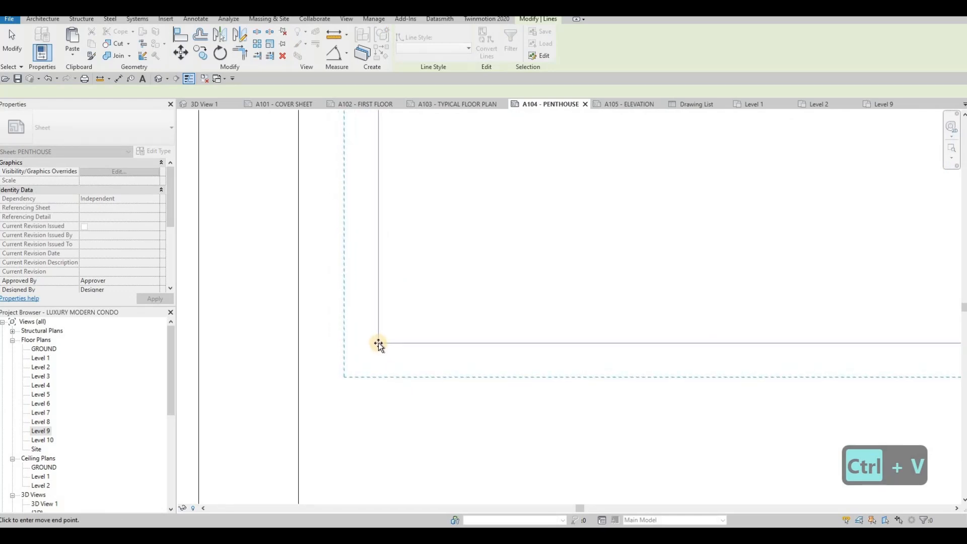
scroll(387, 262, down, 2)
middle_drag(400, 340, 388, 361)
scroll(430, 215, down, 2)
scroll(432, 214, down, 2)
middle_drag(441, 128, 425, 308)
scroll(423, 307, down, 2)
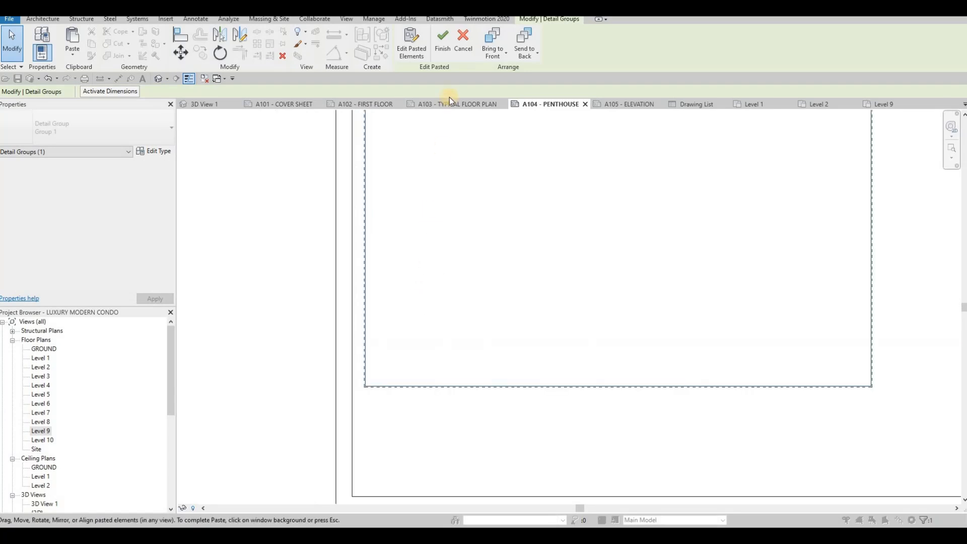
click(443, 46)
- Place the Level 9 plan as a viewport inside the border on sheet A104
click(279, 216)
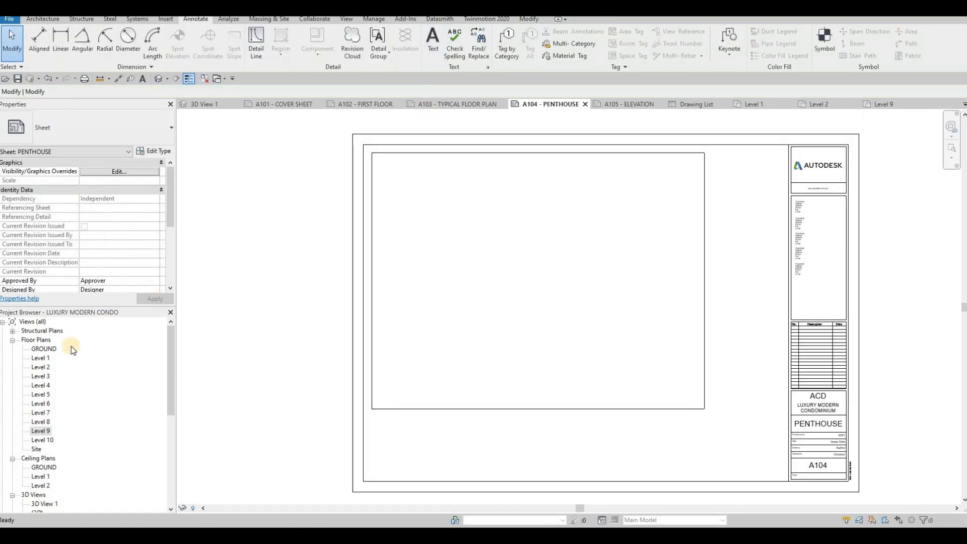
drag(454, 362, 491, 328)
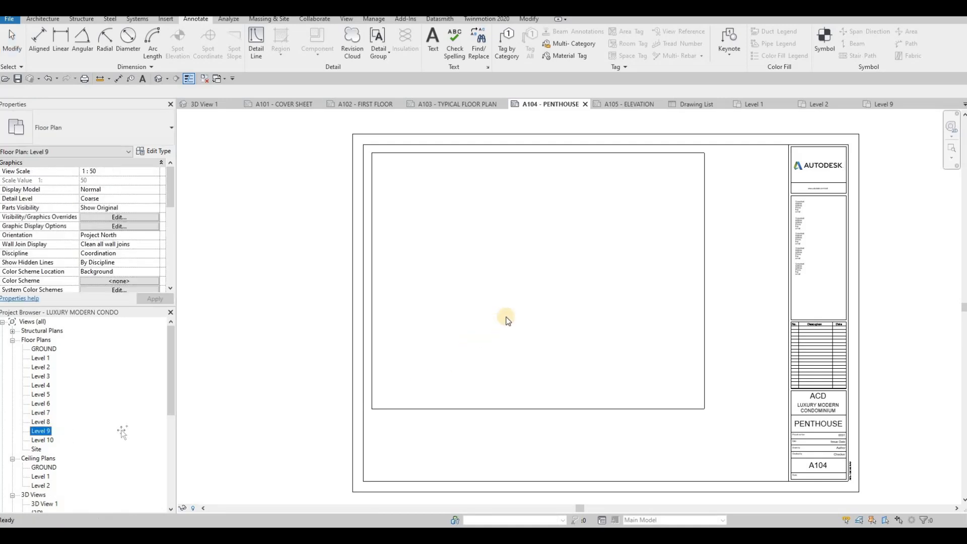
click(535, 278)
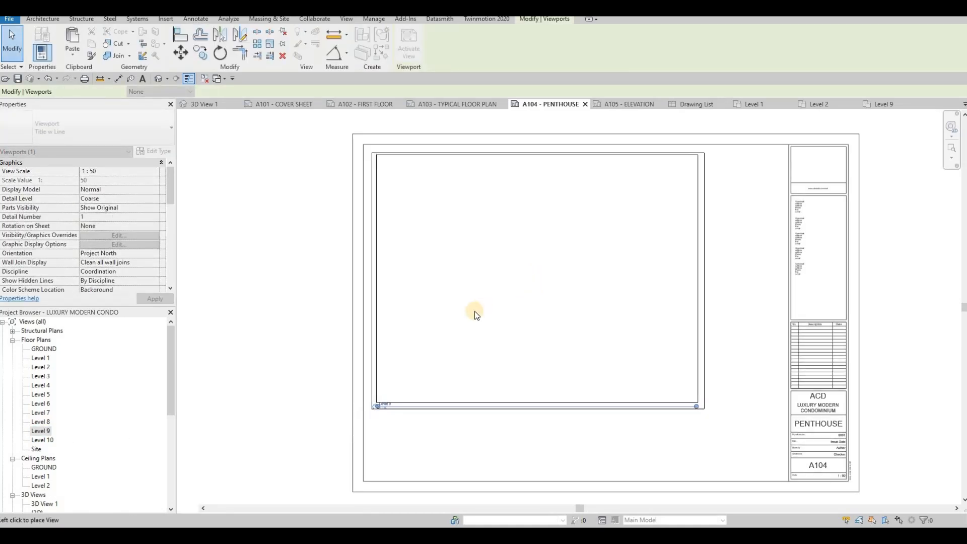
key(Escape)
key(Escape)
- Move the Level 9 viewport title down below the plan
middle_drag(393, 401, 411, 351)
key(Escape)
scroll(410, 357, up, 4)
drag(413, 352, 409, 369)
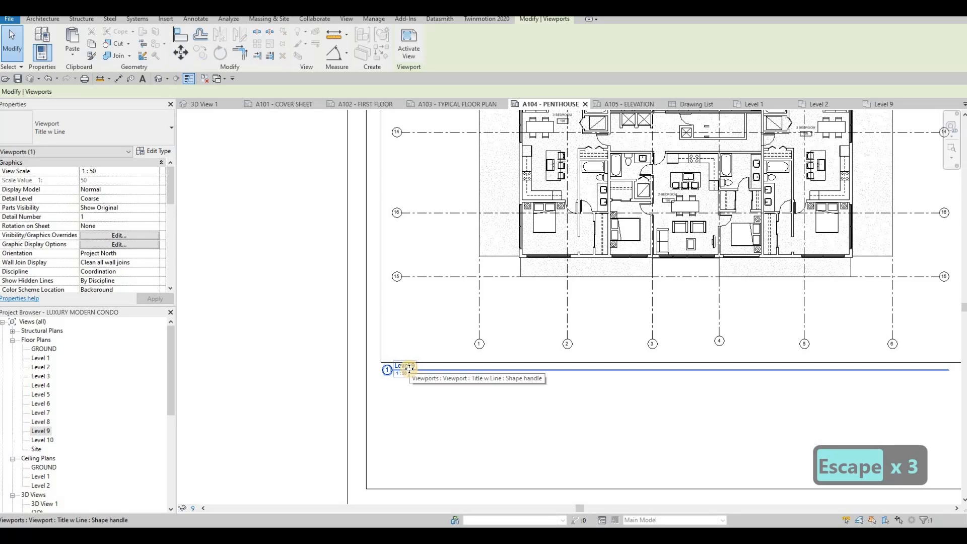
key(Left)
key(Right)
key(Left)
key(Down)
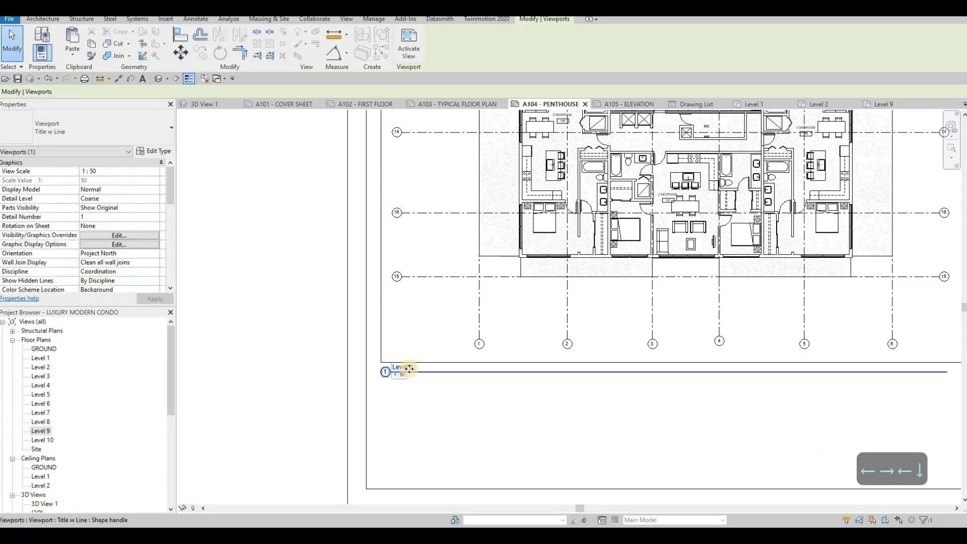
key(Down)
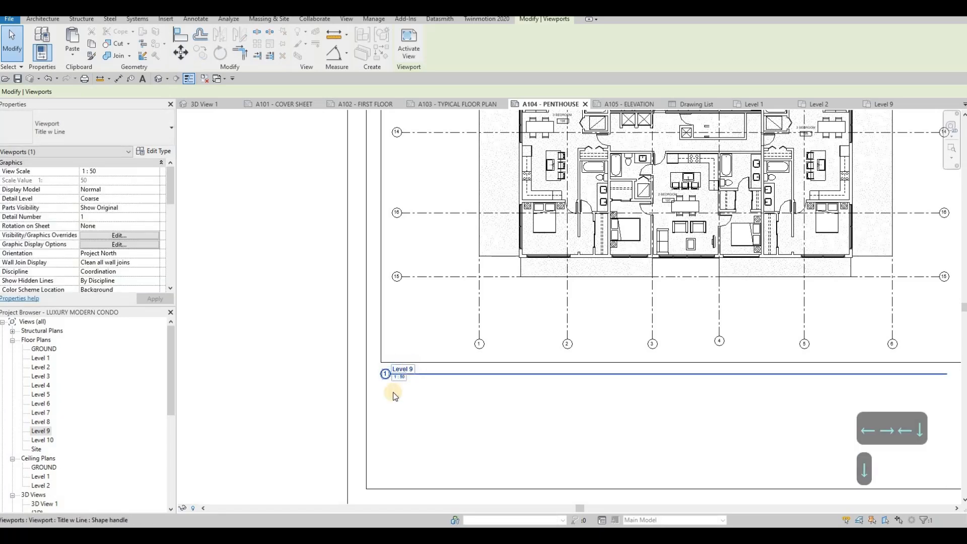
scroll(401, 372, up, 5)
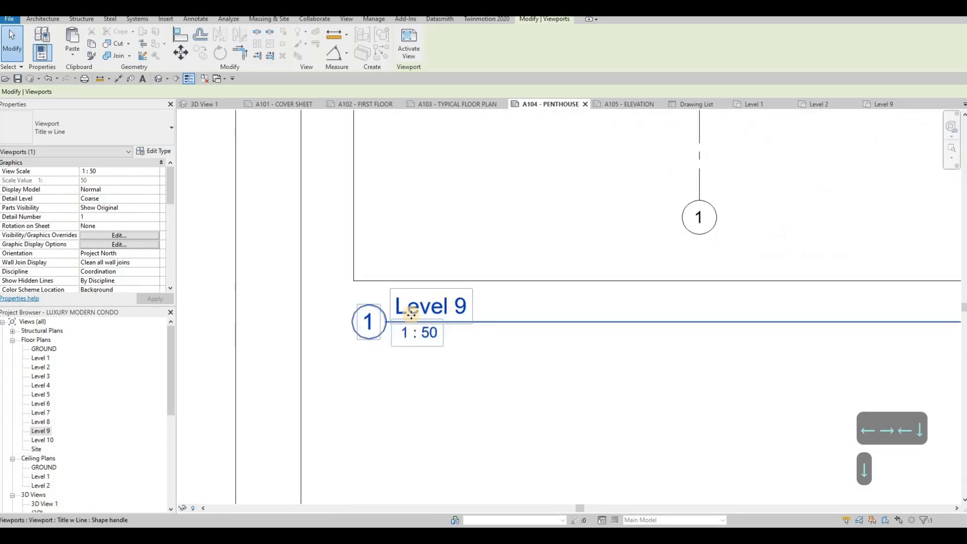
key(Escape)
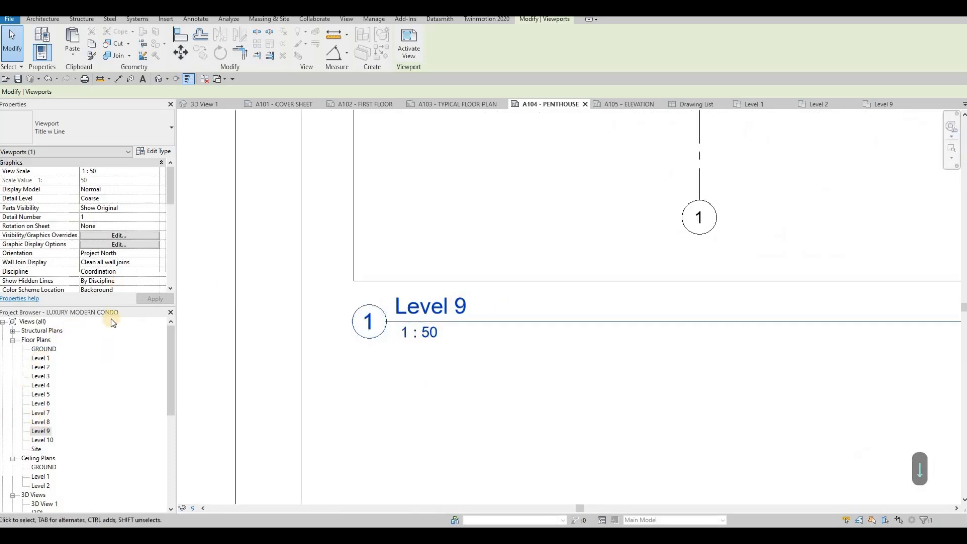
- Set the Level 9 viewport's Title on Sheet to PENTHOUSE and apply it
click(533, 192)
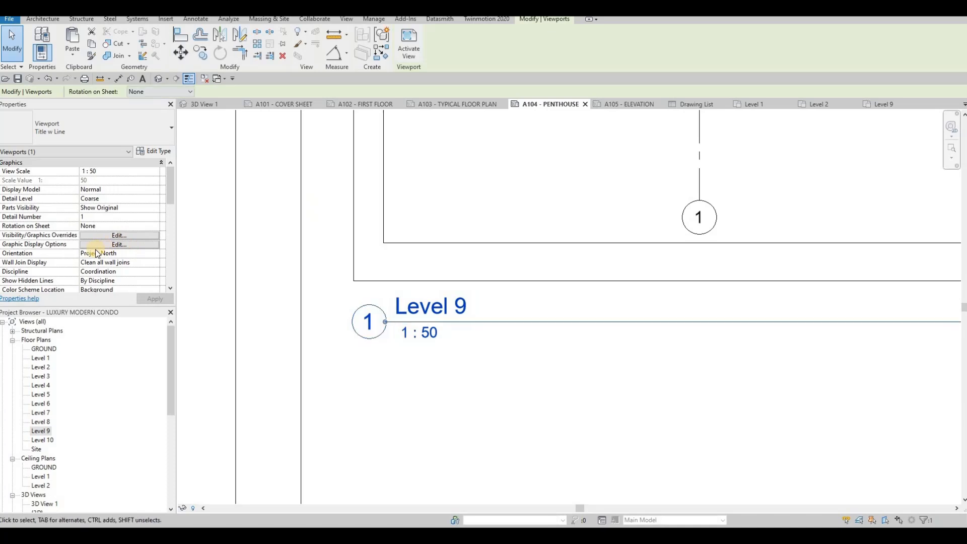
scroll(112, 237, down, 5)
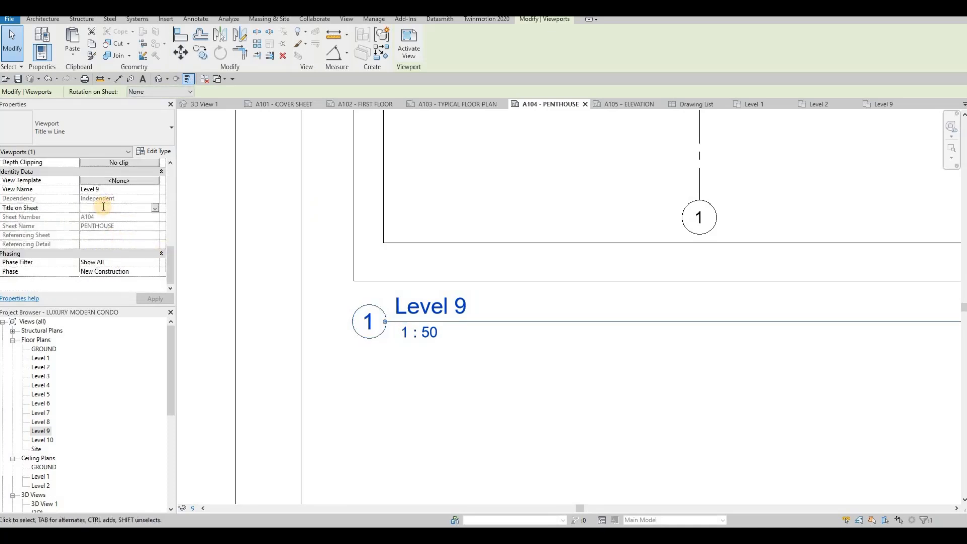
text(PENTHO)
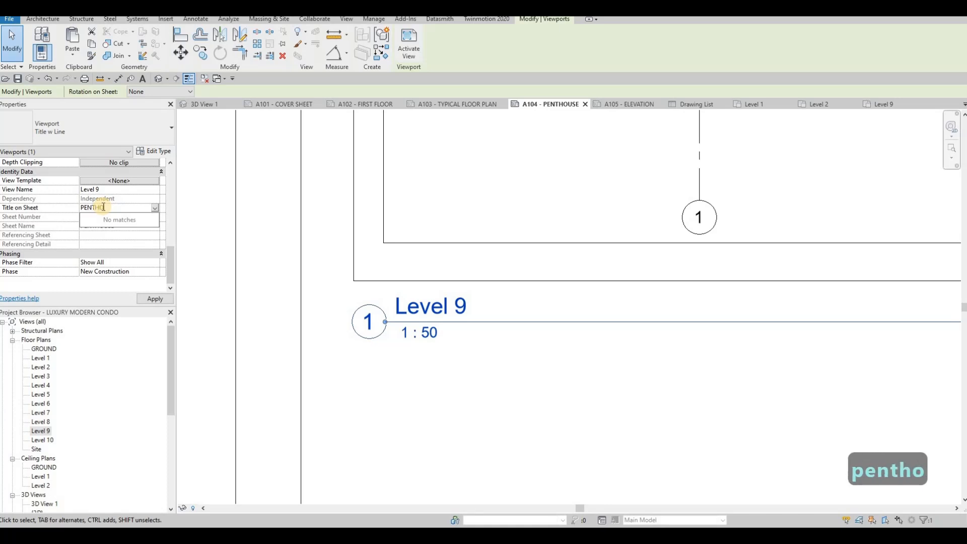
text(USE)
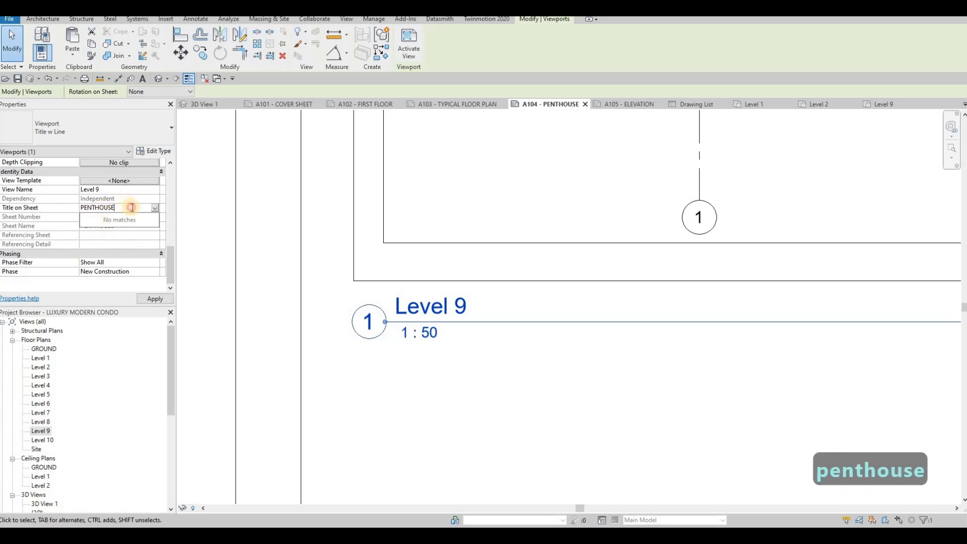
click(153, 301)
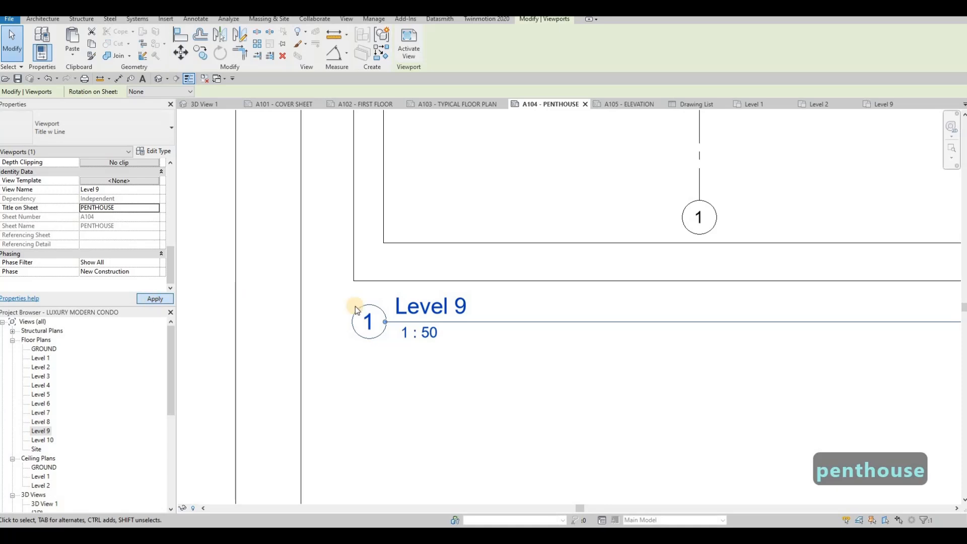
scroll(503, 237, down, 5)
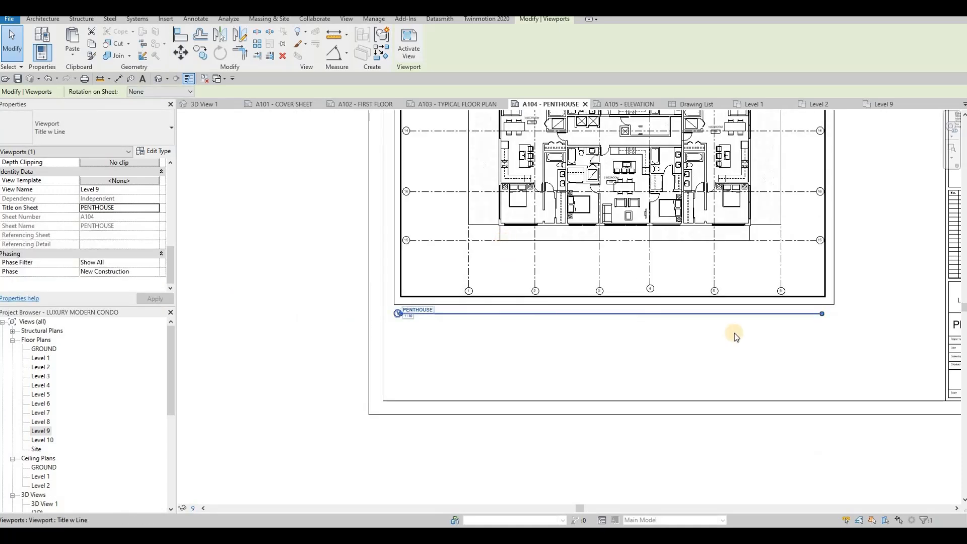
- Shorten the PENTHOUSE title line so it ends under the plan
drag(822, 313, 470, 319)
key(Escape)
key(Escape)
key(Escape)
scroll(525, 302, down, 4)
scroll(564, 177, up, 3)
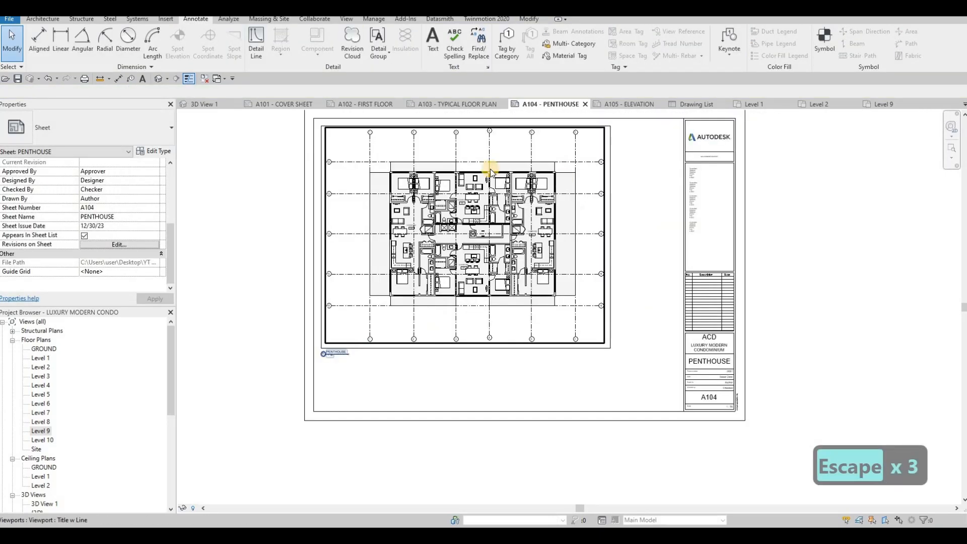
key(Escape)
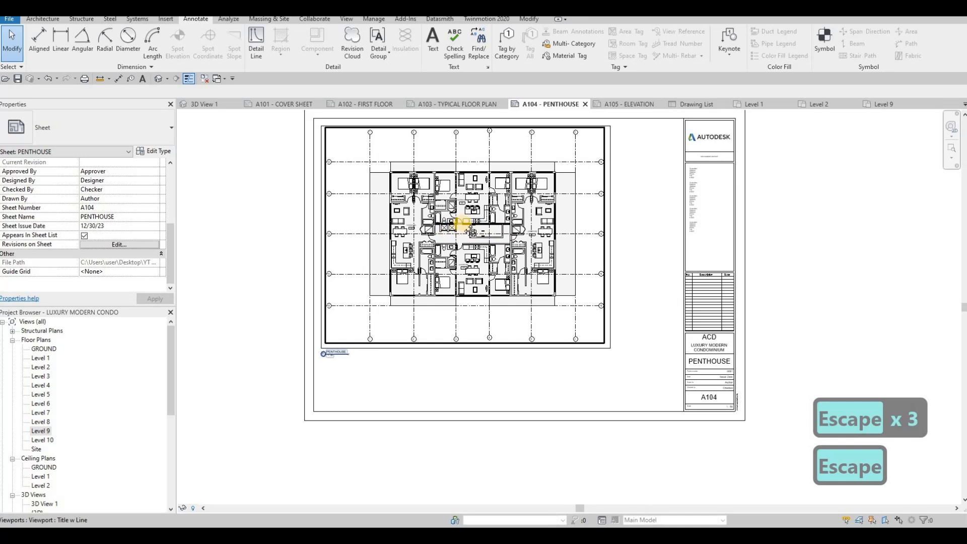
middle_drag(489, 173, 505, 164)
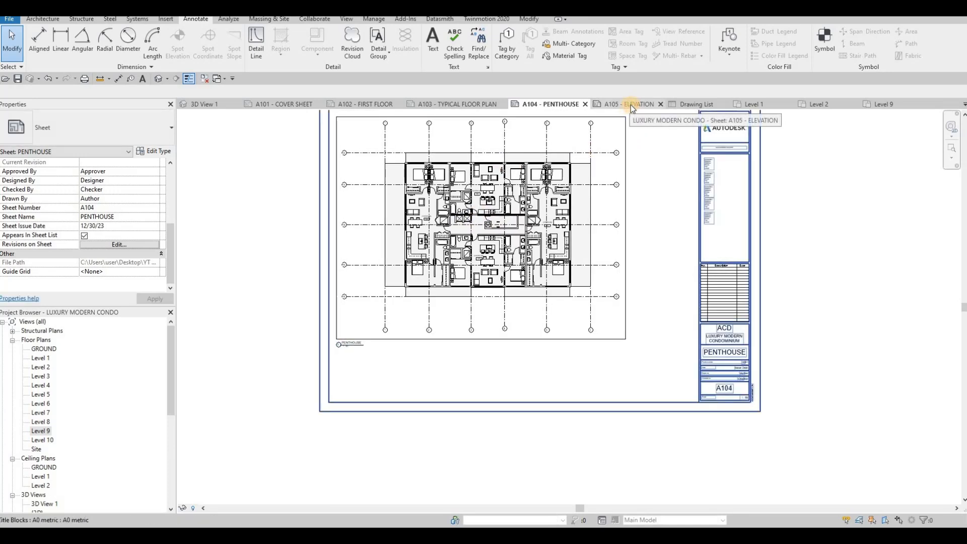
- Bring up the A105 and A106 elevation sheets from the Project Browser
click(631, 104)
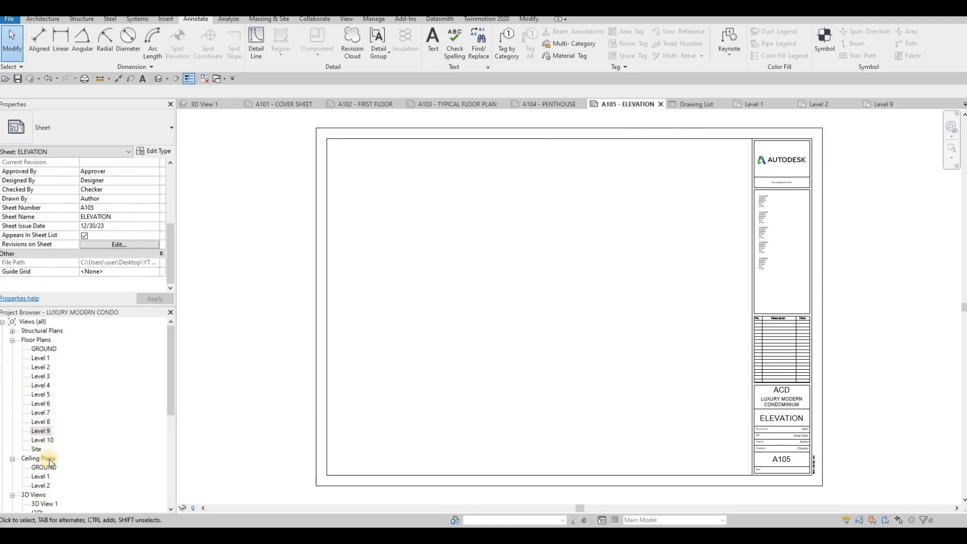
scroll(45, 464, down, 6)
scroll(40, 480, down, 2)
double_click(41, 477)
click(47, 468)
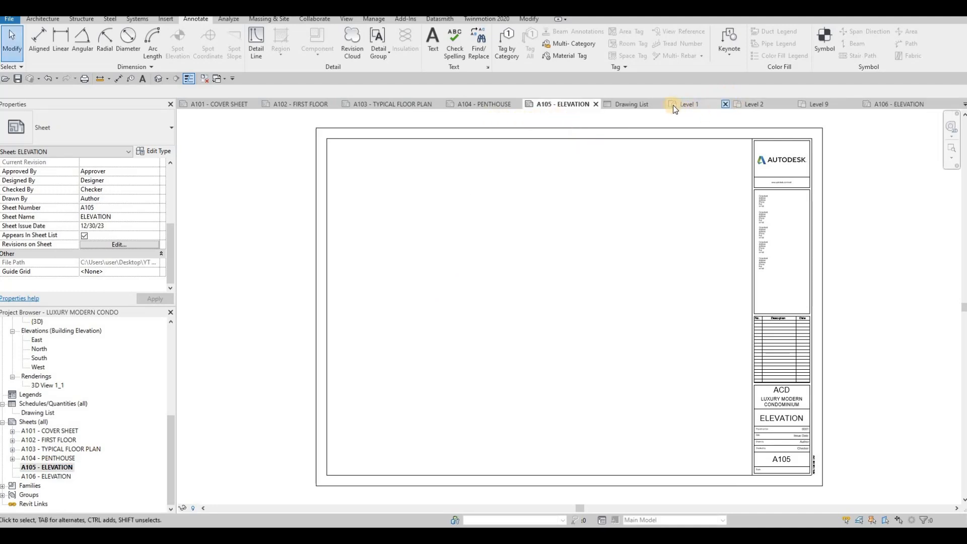
- Close the Level 1, Drawing List, Level 2 and Level 9 views, leaving only sheet A105
click(725, 105)
click(725, 105)
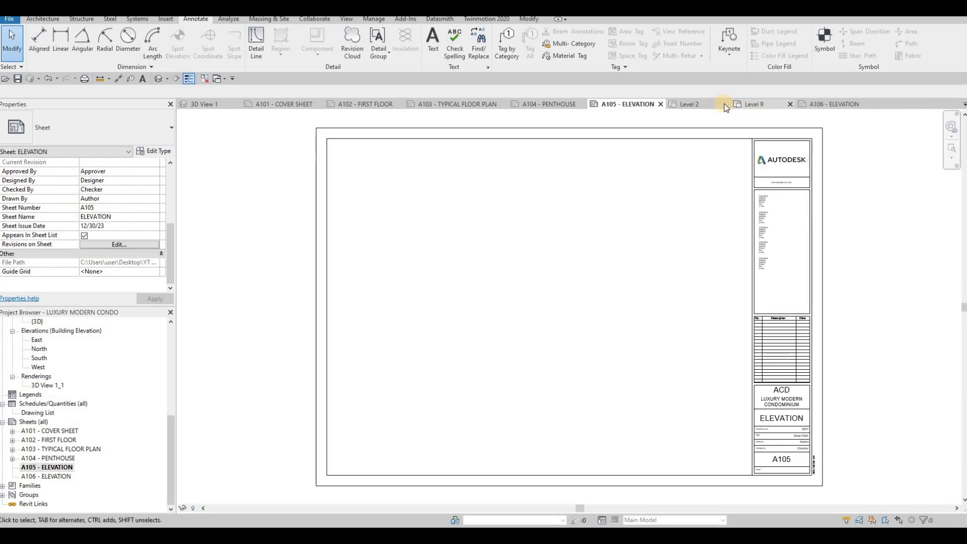
click(725, 105)
click(725, 105)
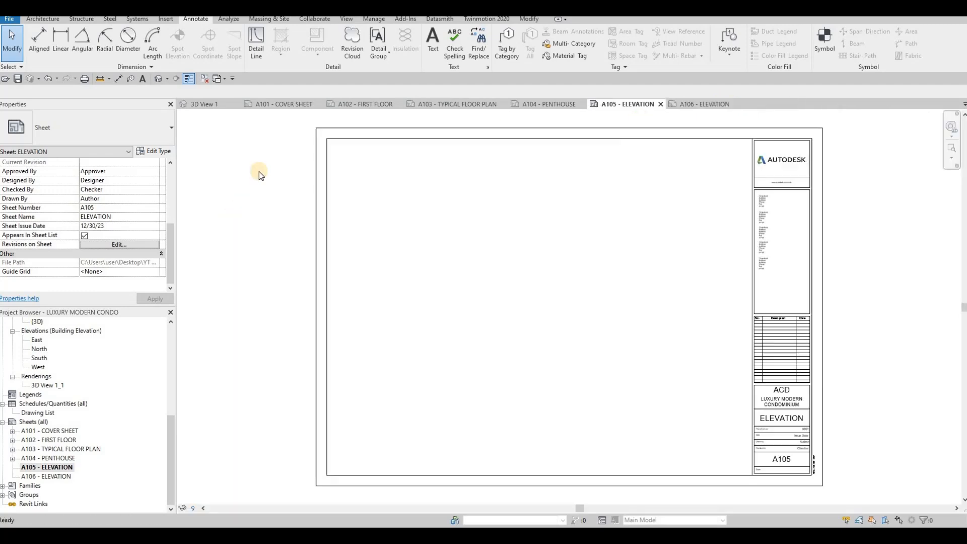
click(203, 81)
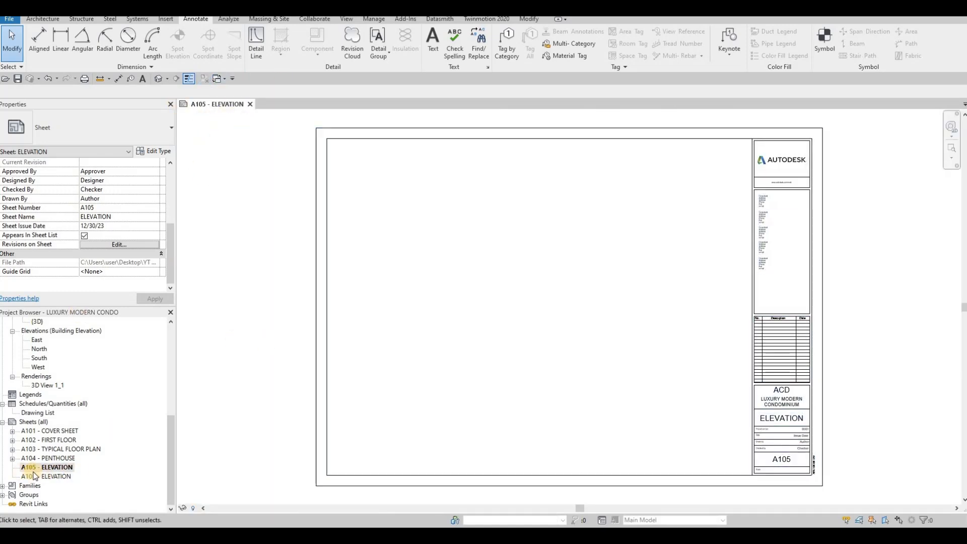
- Reopen the A106 - ELEVATION sheet, then return to the A105 sheet
click(59, 477)
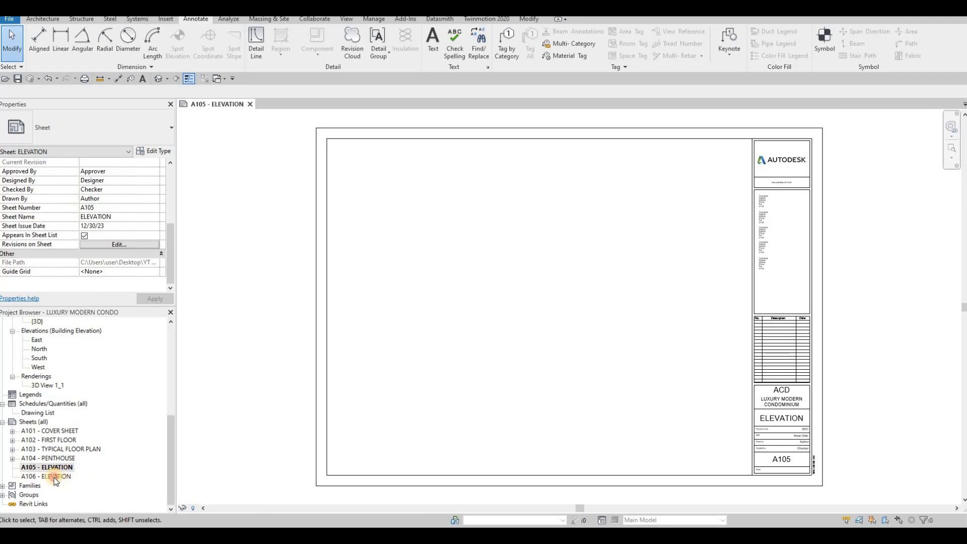
double_click(56, 477)
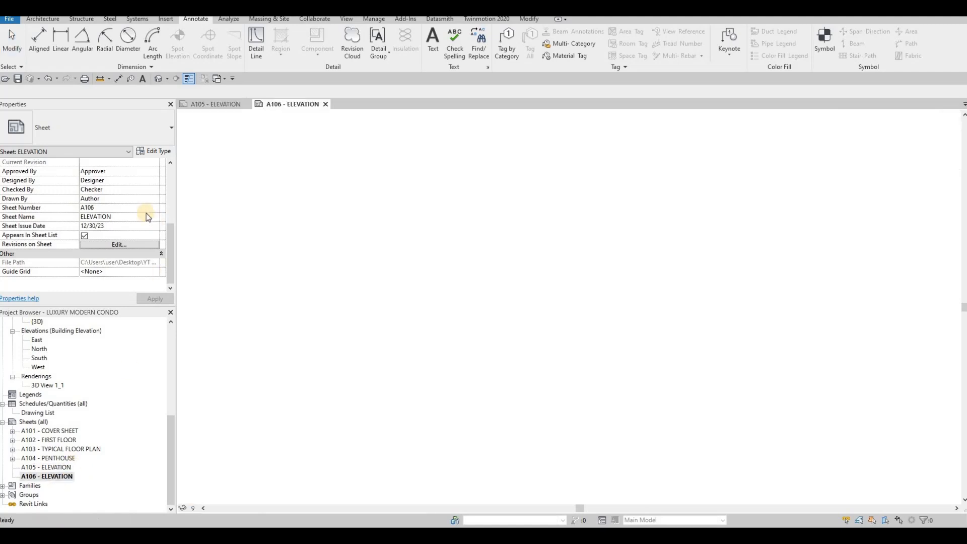
click(208, 107)
scroll(316, 410, down, 3)
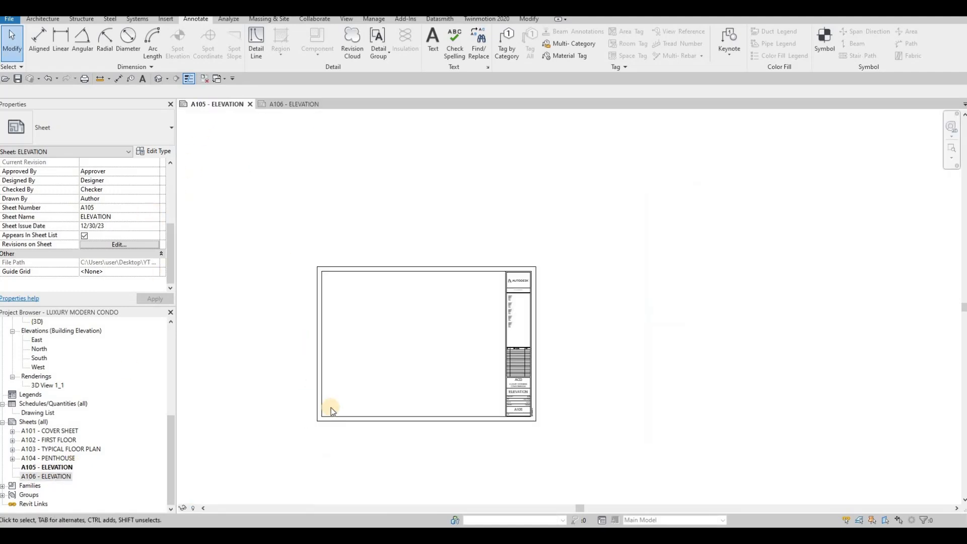
scroll(312, 409, up, 2)
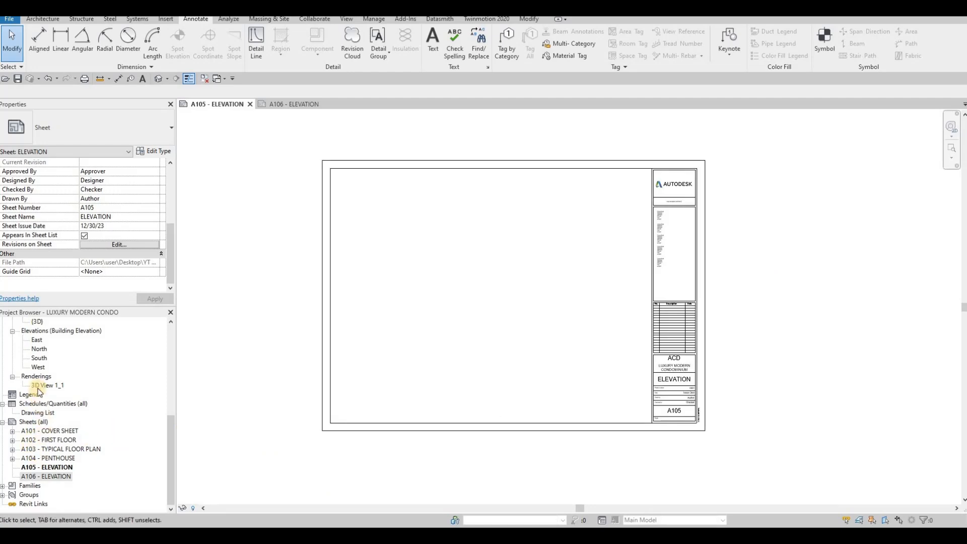
scroll(40, 403, up, 3)
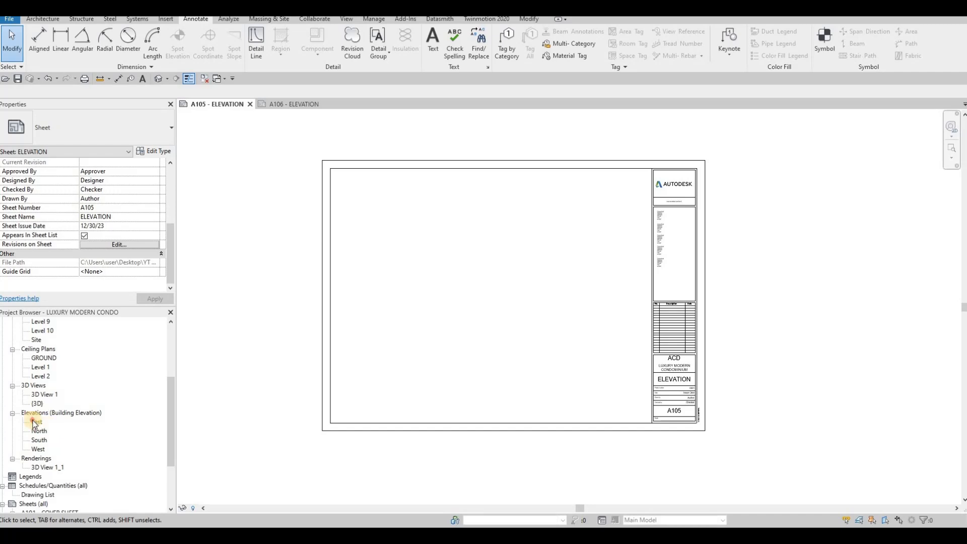
click(38, 424)
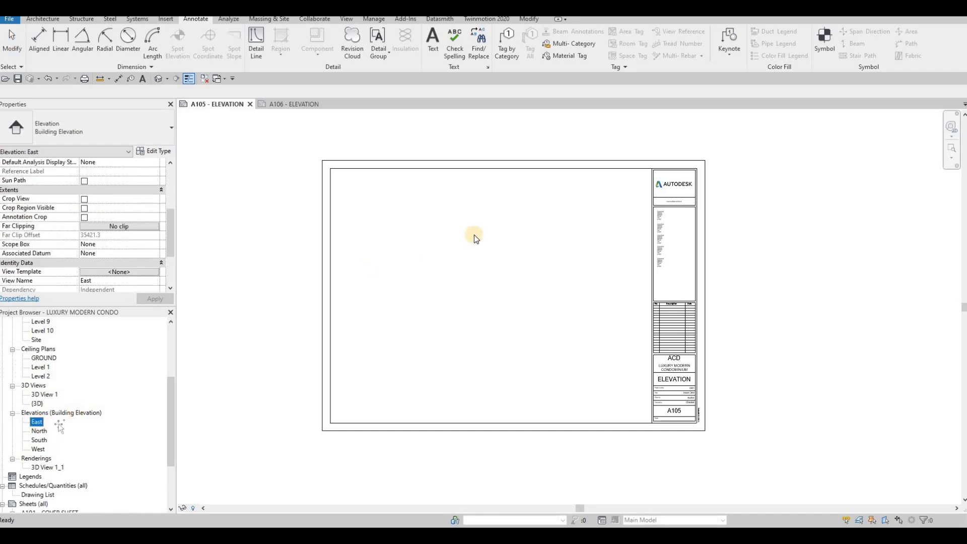
drag(509, 234, 544, 232)
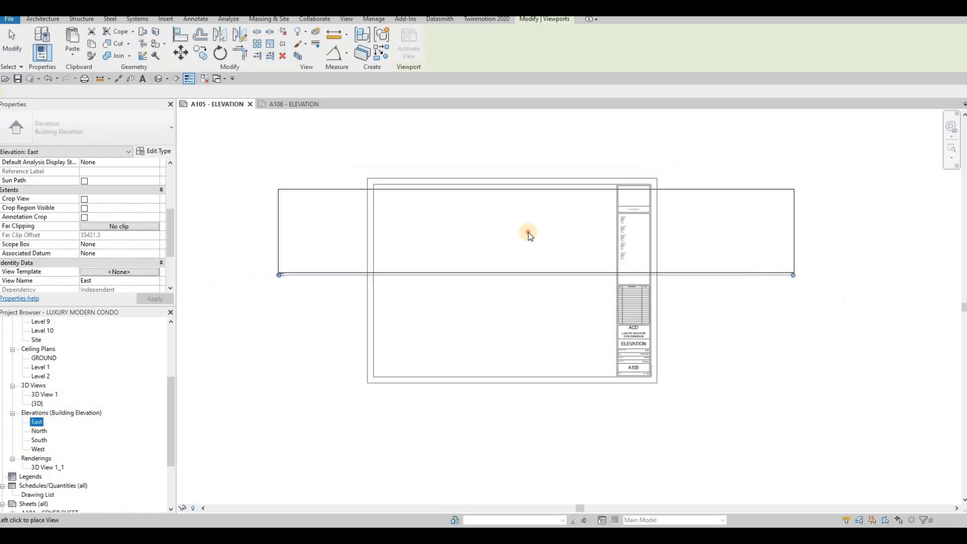
scroll(527, 237, down, 3)
click(519, 248)
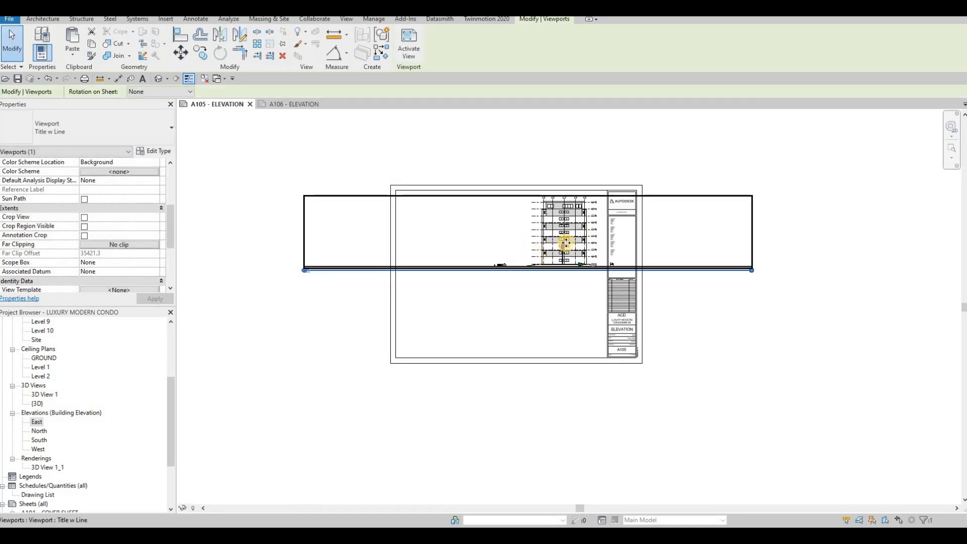
scroll(572, 286, up, 2)
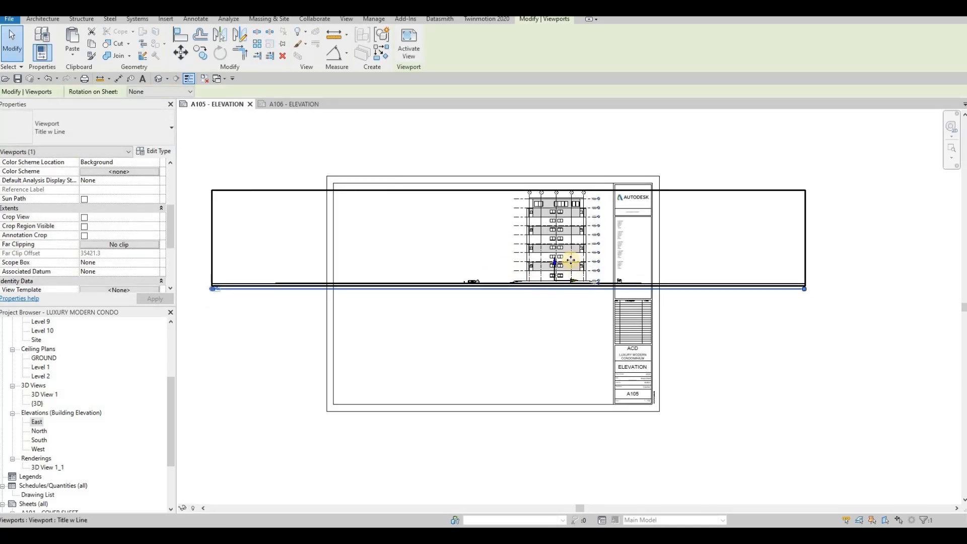
click(40, 432)
drag(487, 355, 487, 355)
click(516, 346)
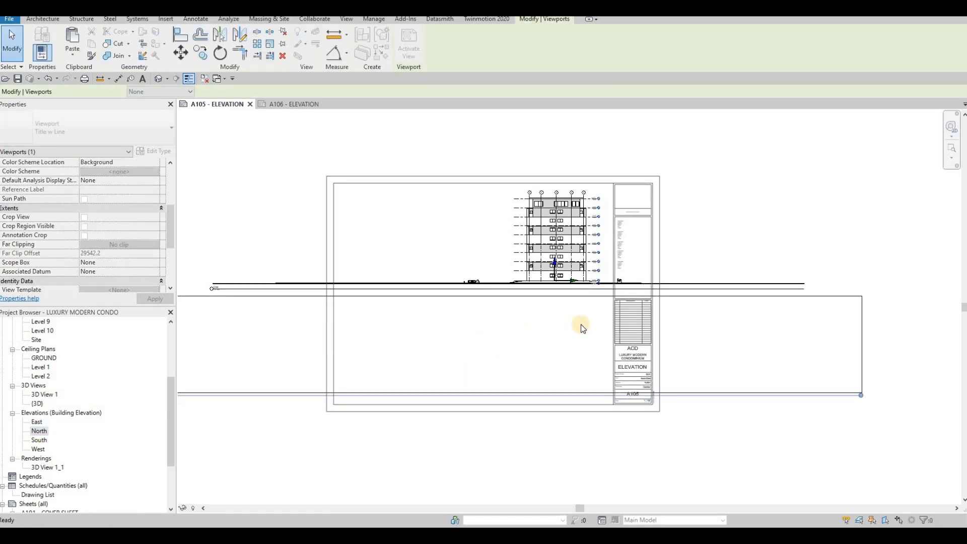
middle_drag(533, 262, 623, 233)
scroll(624, 232, down, 1)
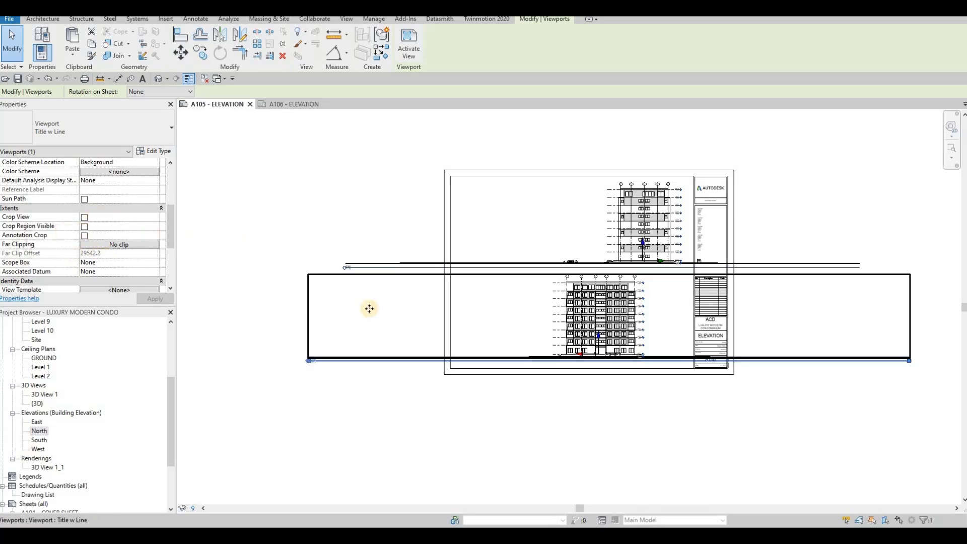
key(ctrl+z)
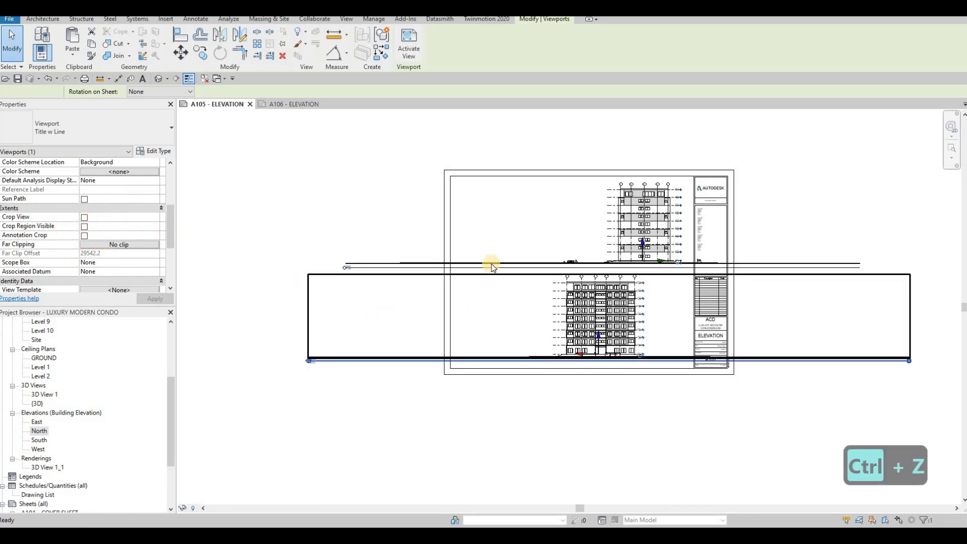
click(500, 272)
- Remove East from the sheet, open it, and enable Crop View, Crop Region Visible and Annotation Crop
key(Delete)
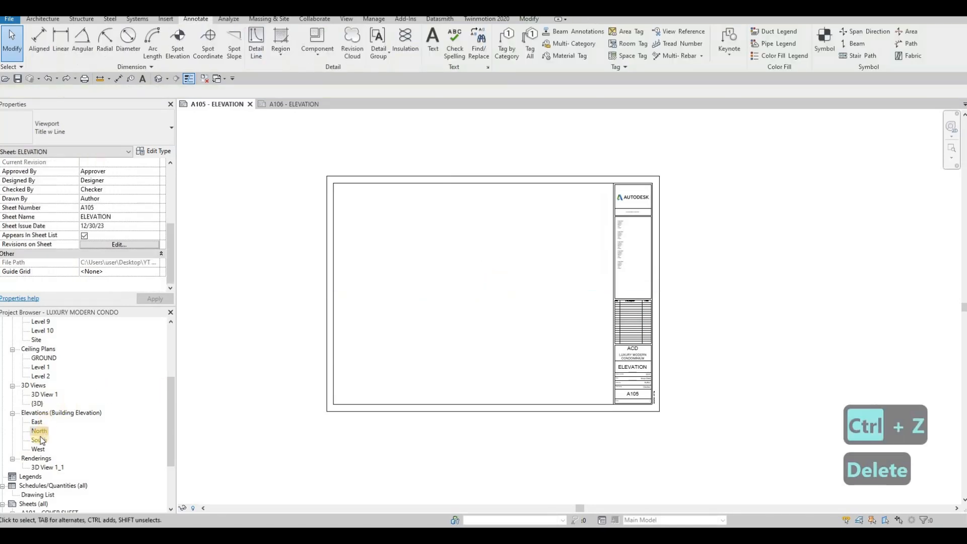
double_click(36, 423)
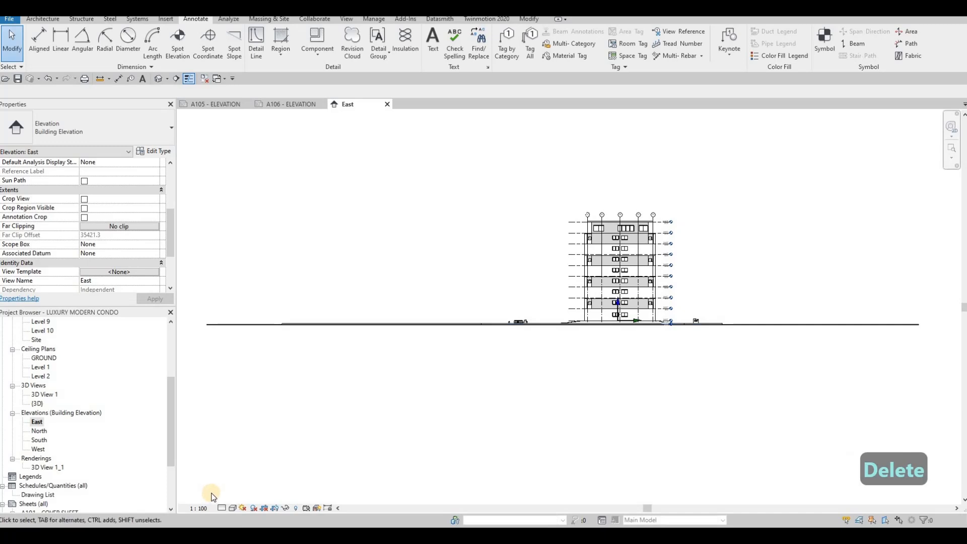
click(84, 199)
click(84, 208)
key(Down)
key(space)
click(148, 299)
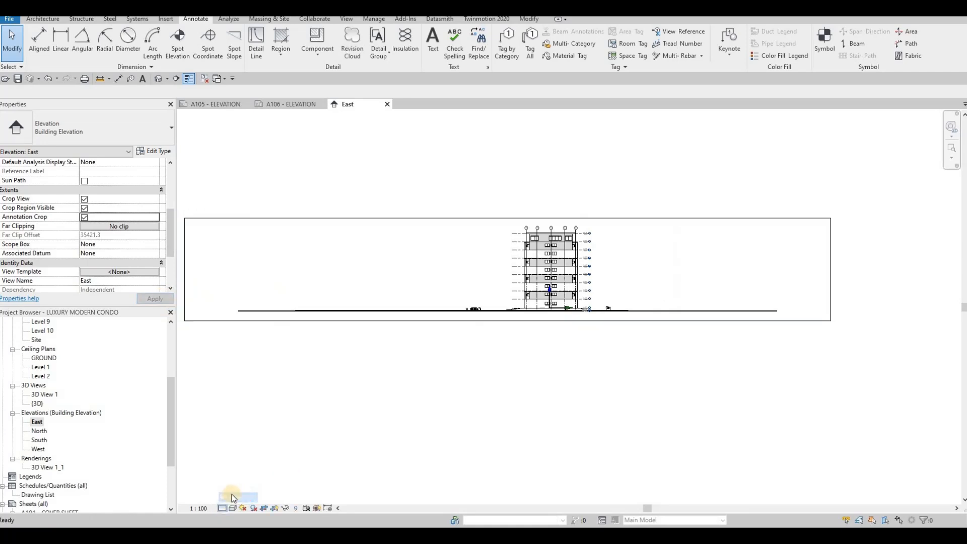
- Try shaded, coloured and Consistent Colors styles on the East elevation, then return to Hidden Line
scroll(540, 231, up, 4)
scroll(540, 231, up, 1)
middle_drag(540, 231, 491, 277)
click(231, 509)
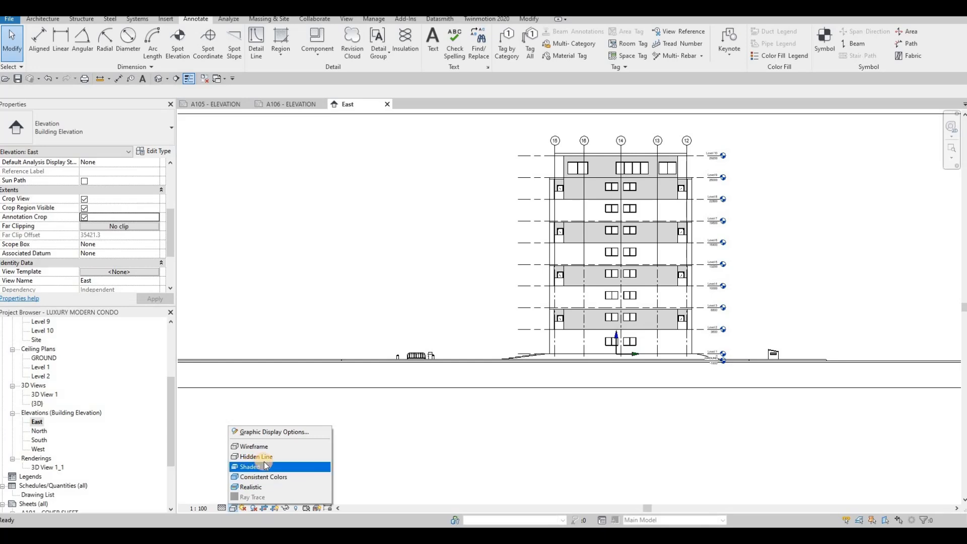
click(264, 466)
click(233, 508)
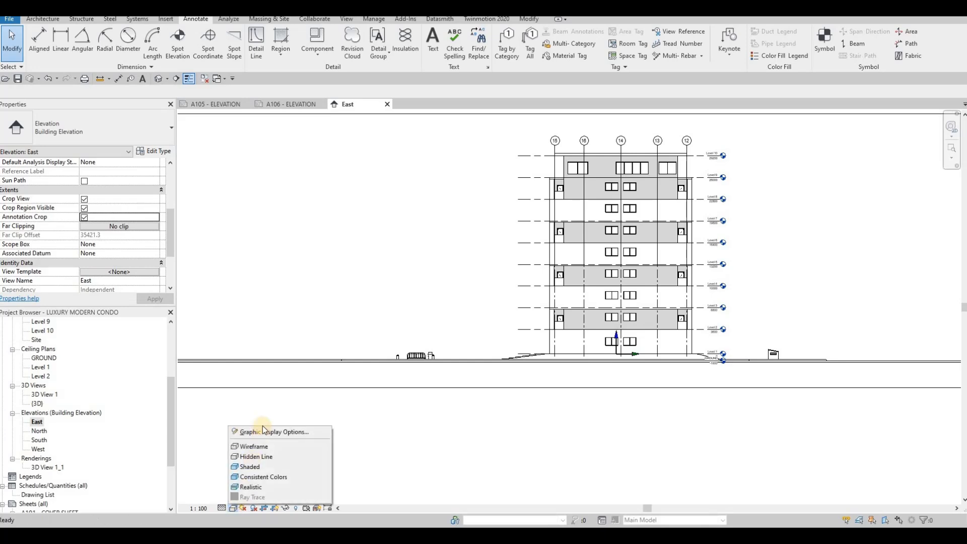
click(259, 477)
click(232, 508)
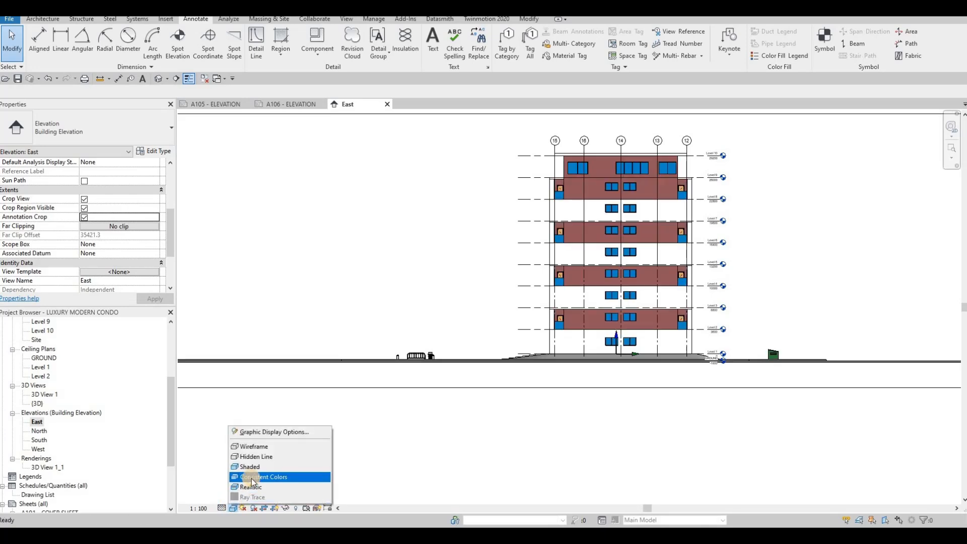
click(252, 478)
click(237, 507)
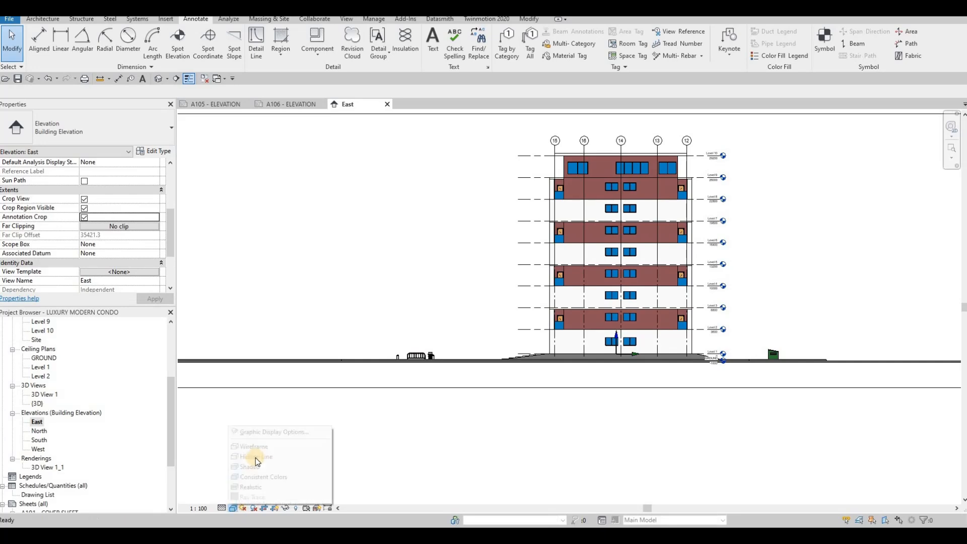
click(235, 509)
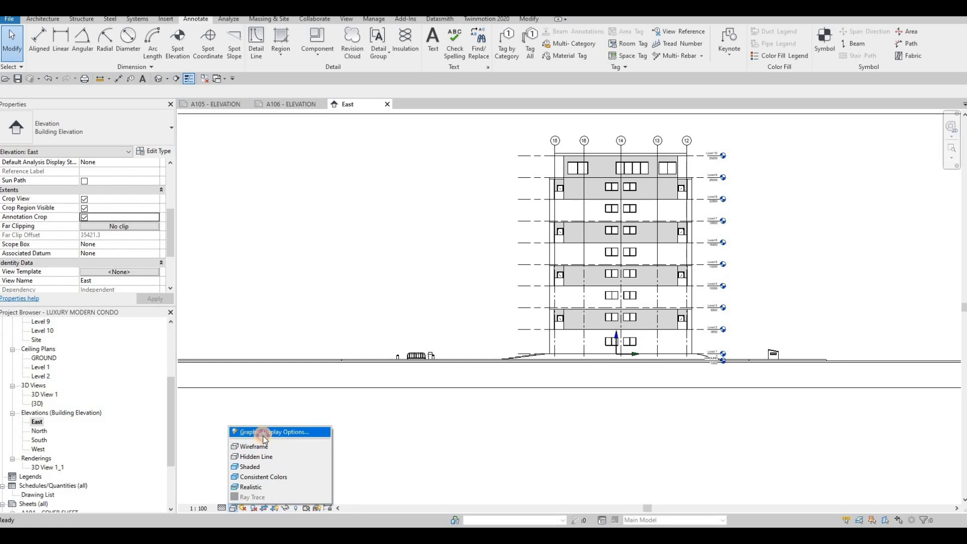
- Set the East elevation's background to Gradient in Graphic Display Options
click(275, 433)
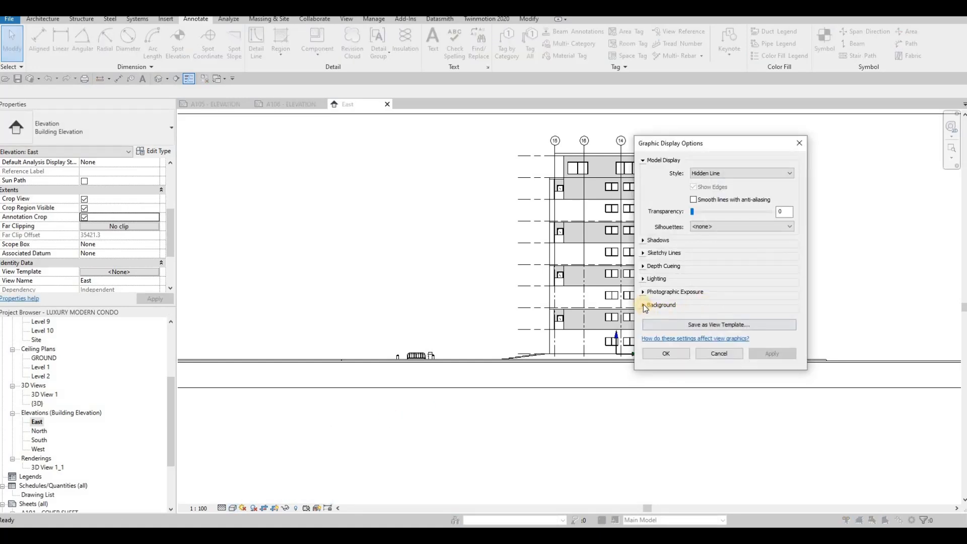
click(643, 305)
click(715, 319)
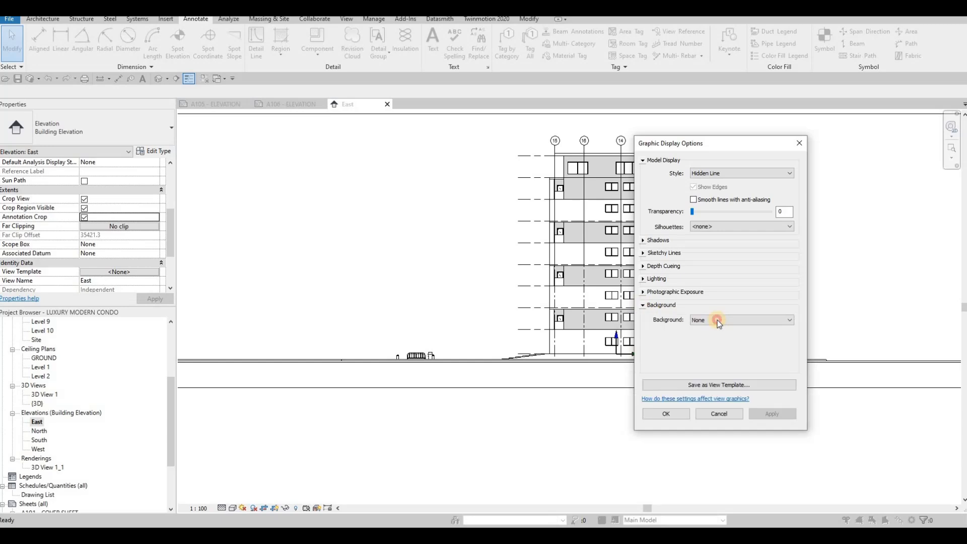
click(702, 343)
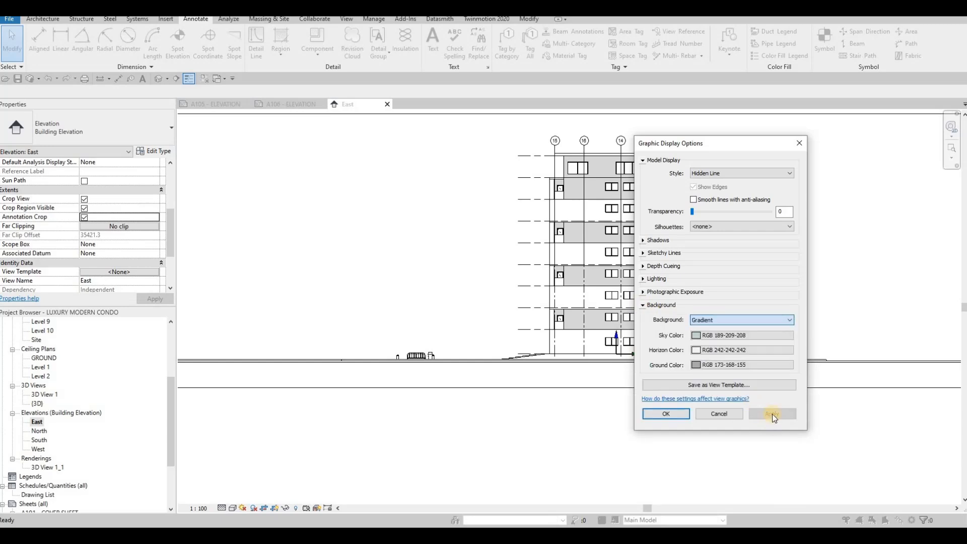
click(667, 413)
scroll(602, 361, down, 3)
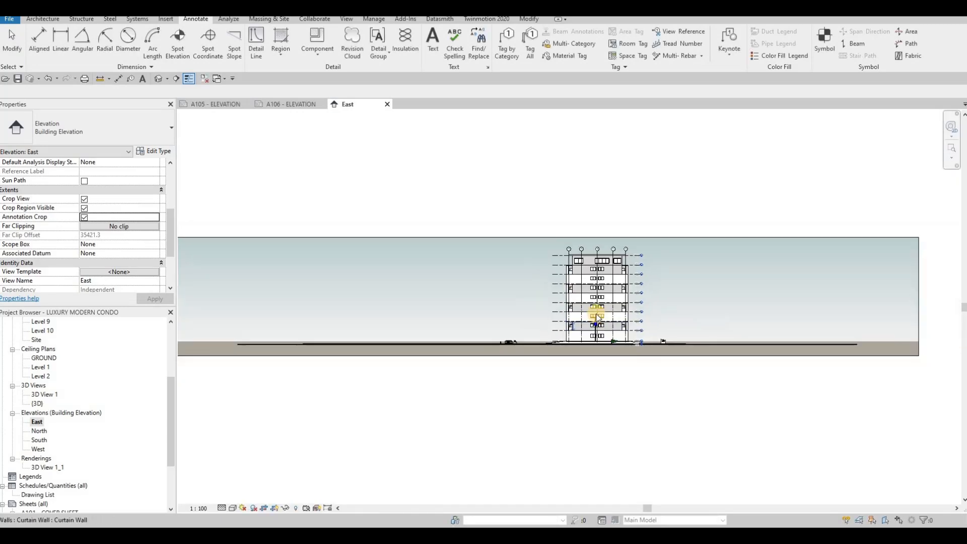
click(237, 260)
- Drag the East crop region's left and right edges in to frame just the building
click(237, 260)
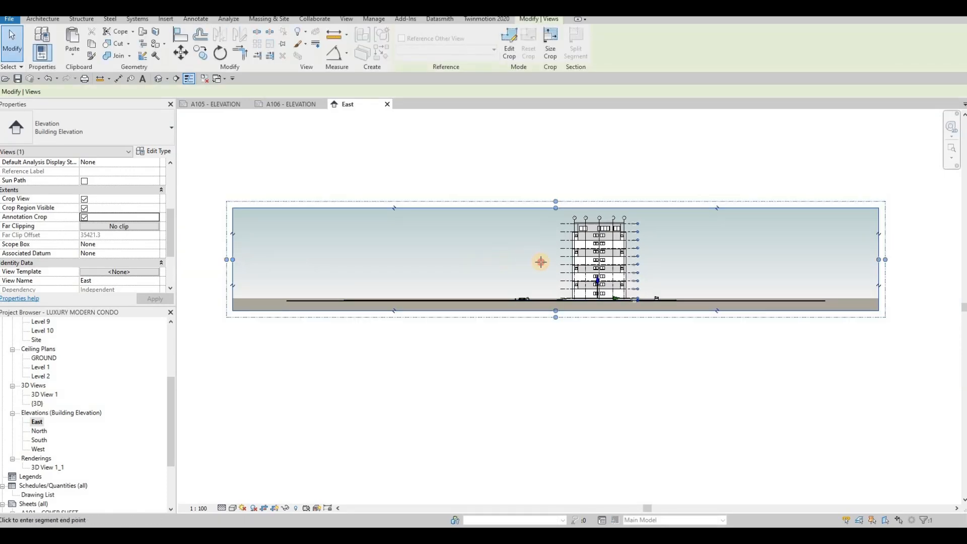
drag(541, 262, 561, 264)
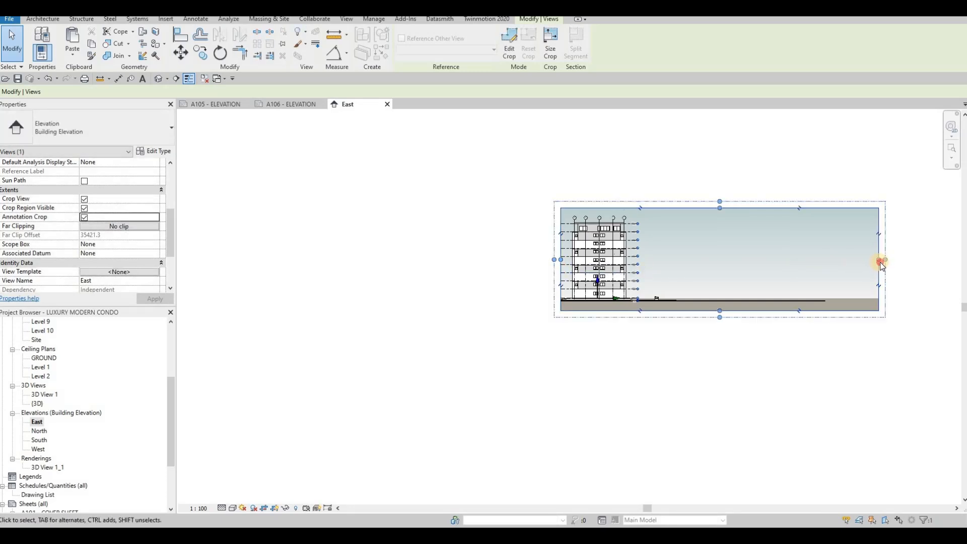
mouse_move(647, 262)
mouse_down()
mouse_move(637, 262)
mouse_move(679, 260)
mouse_move(666, 259)
mouse_up()
scroll(640, 259, up, 5)
click(678, 260)
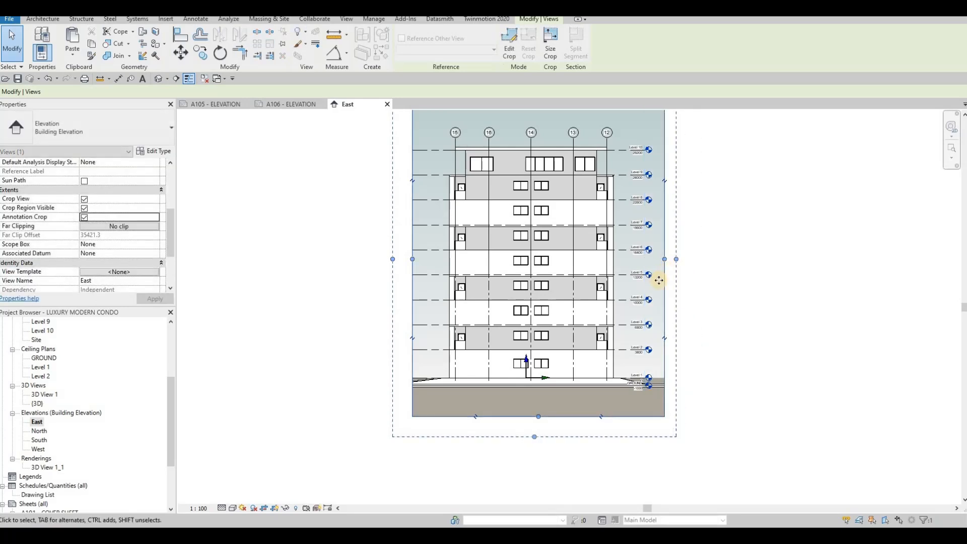
key(Escape)
scroll(609, 309, down, 2)
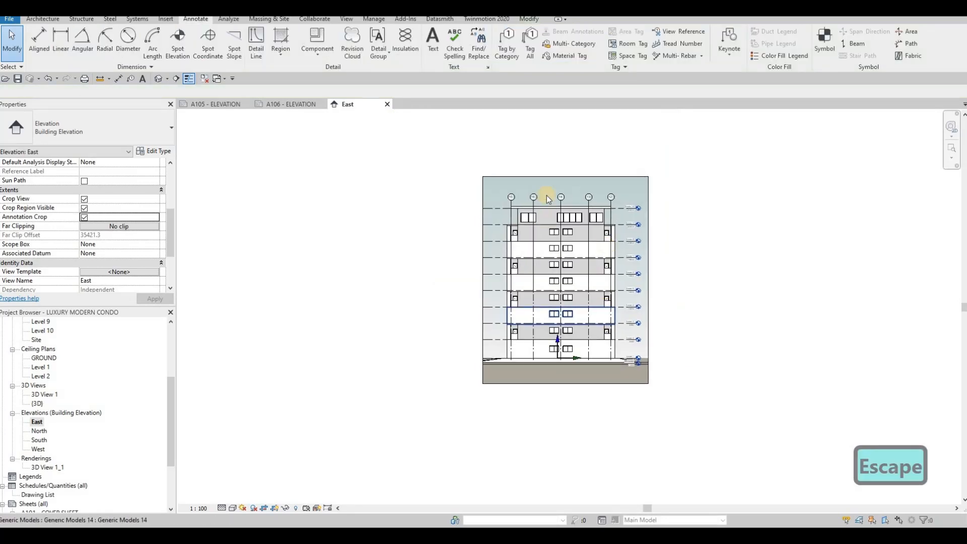
- Open the North elevation at Fine detail with a Gradient background
double_click(39, 432)
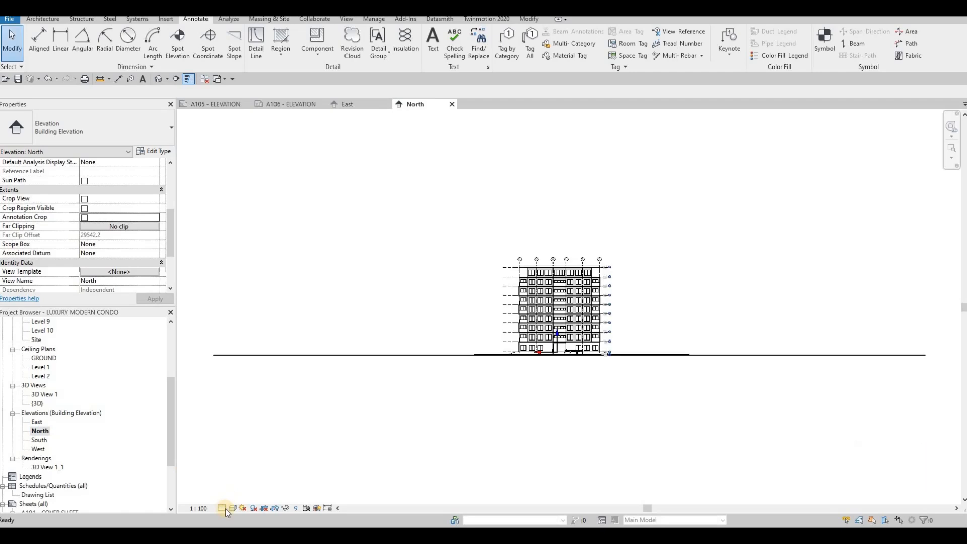
click(229, 506)
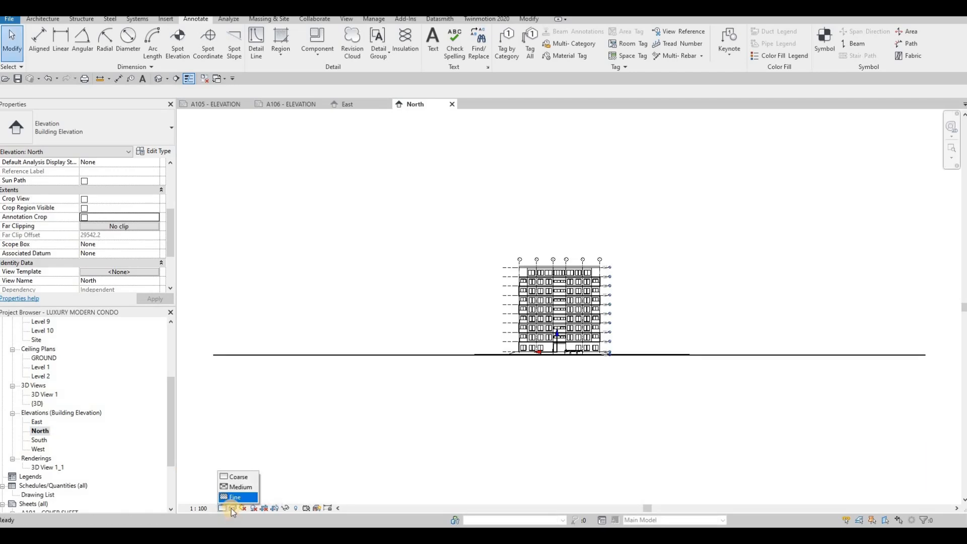
click(236, 494)
click(233, 508)
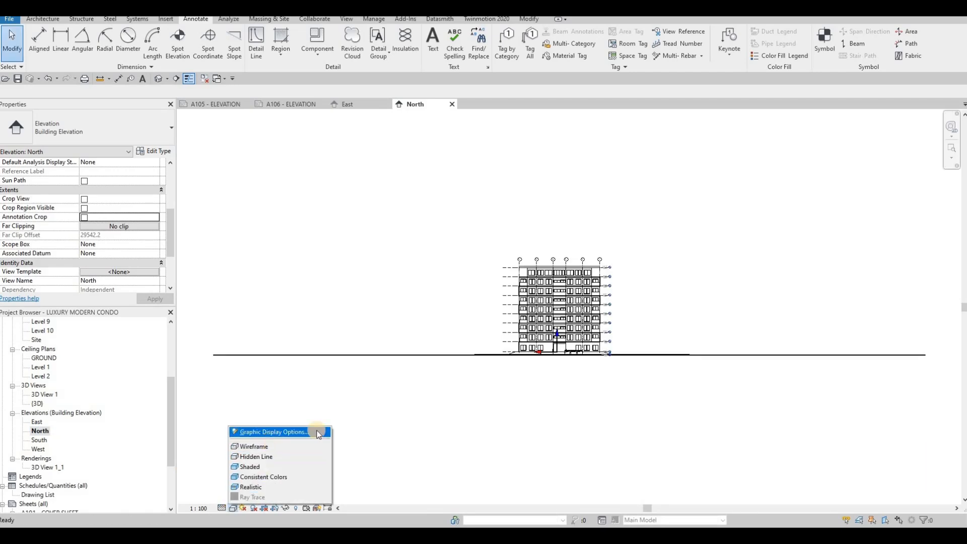
click(270, 433)
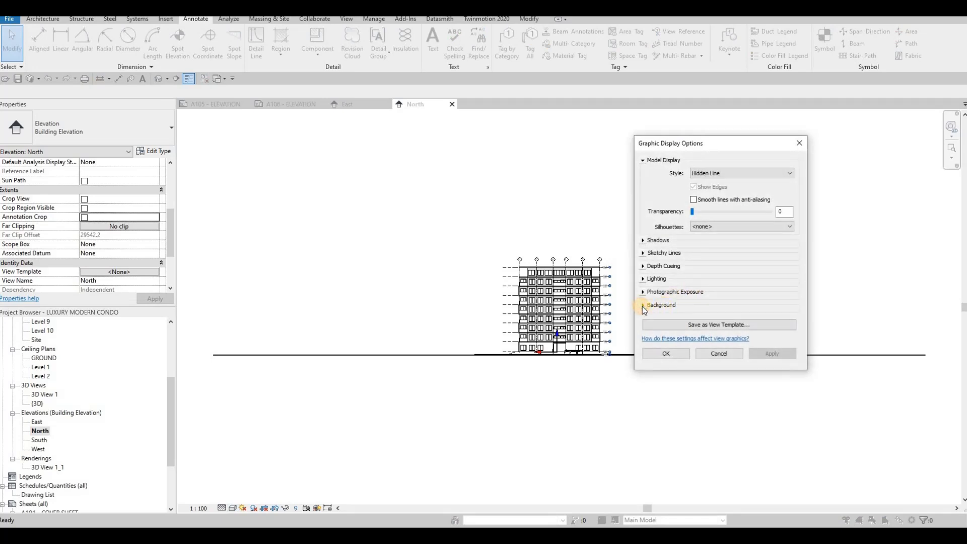
click(642, 306)
click(704, 320)
click(700, 343)
click(766, 412)
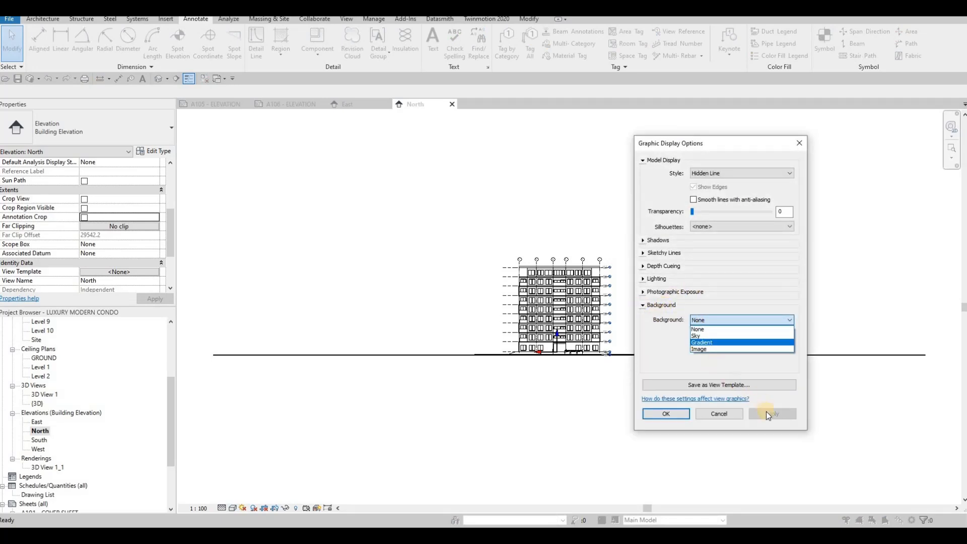
click(667, 414)
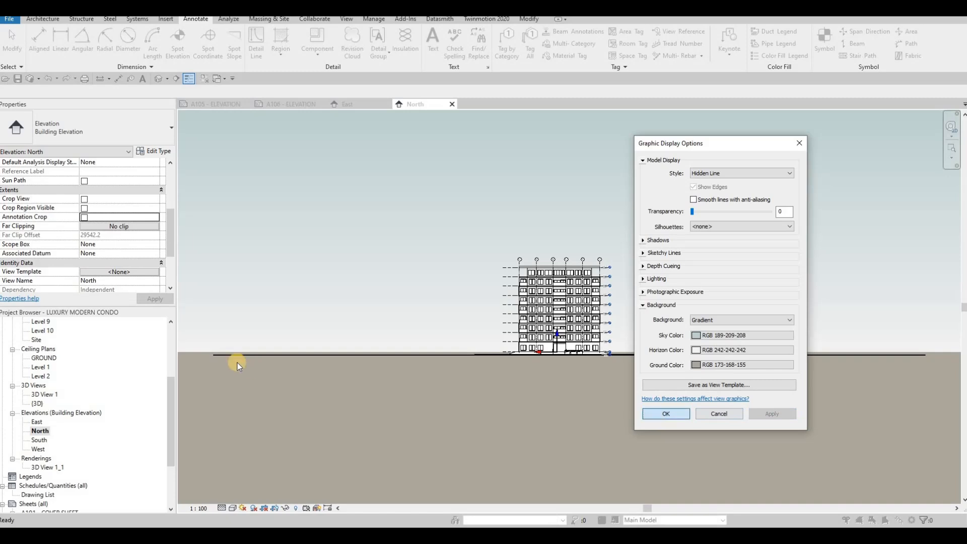
- Turn on Crop View, Crop Region Visible and Annotation Crop for the North elevation
click(84, 199)
click(84, 209)
click(84, 218)
click(148, 299)
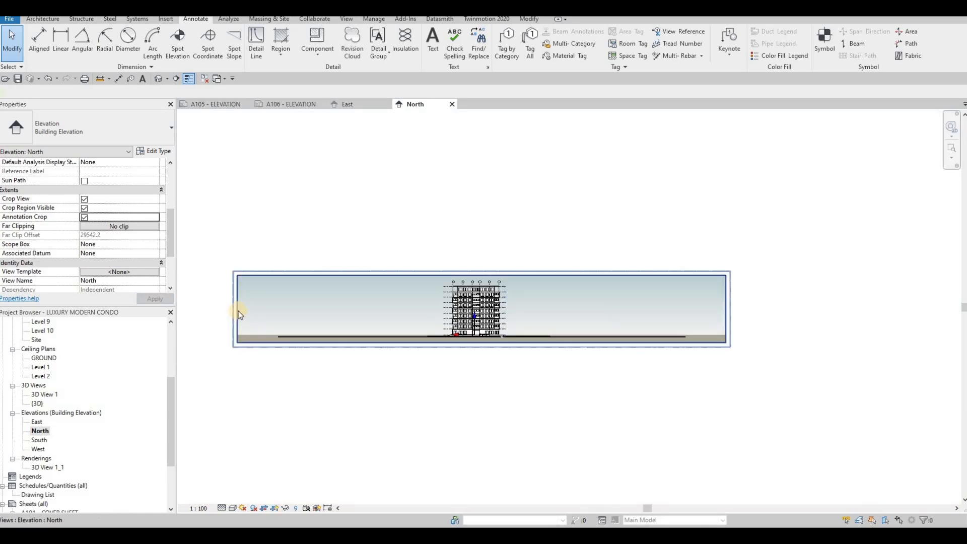
- Drag the North crop region's left and right edges in tight to the building
click(237, 310)
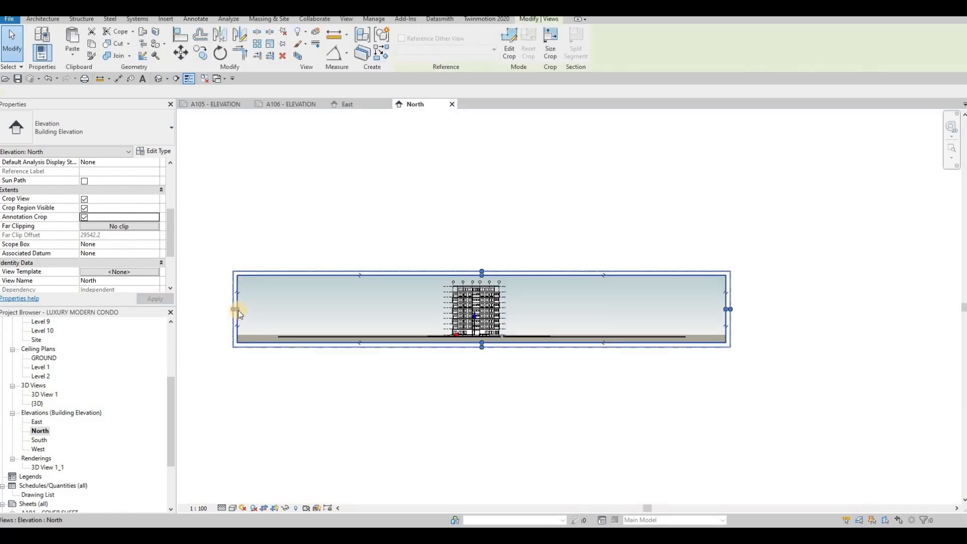
click(444, 314)
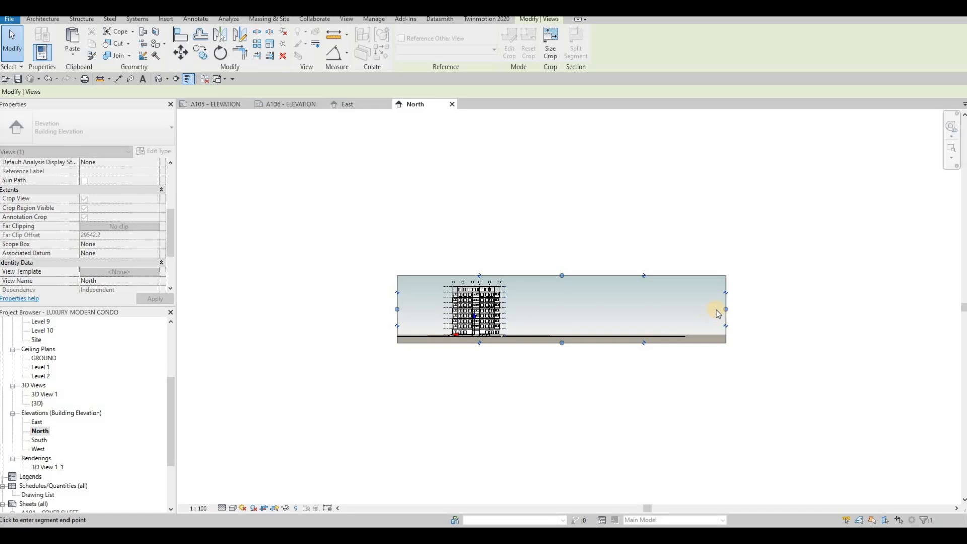
drag(726, 309, 596, 303)
drag(521, 300, 516, 300)
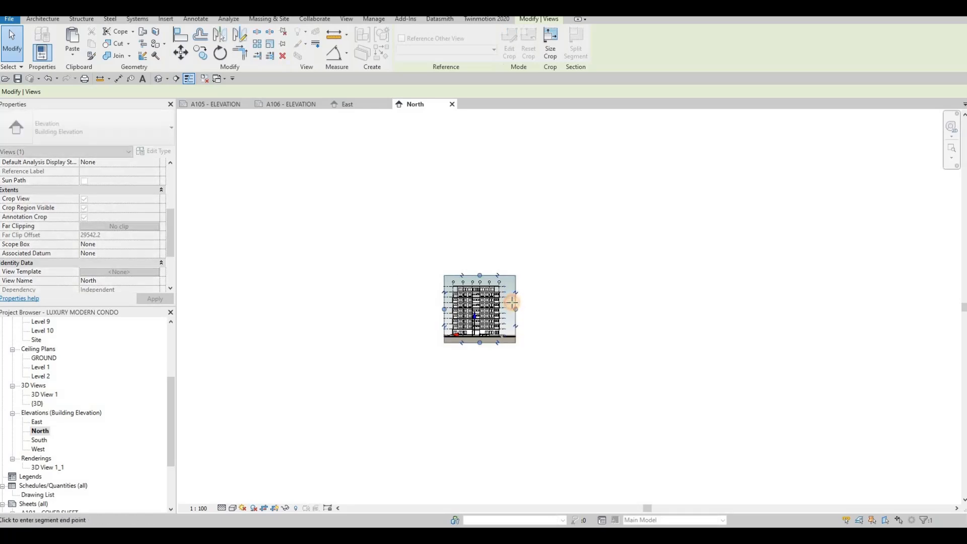
scroll(502, 319, up, 6)
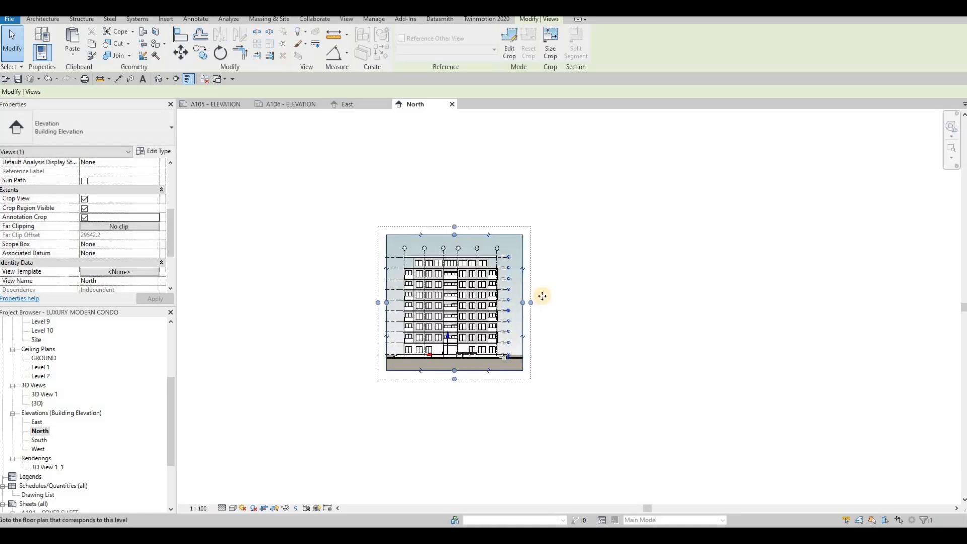
drag(530, 292, 528, 289)
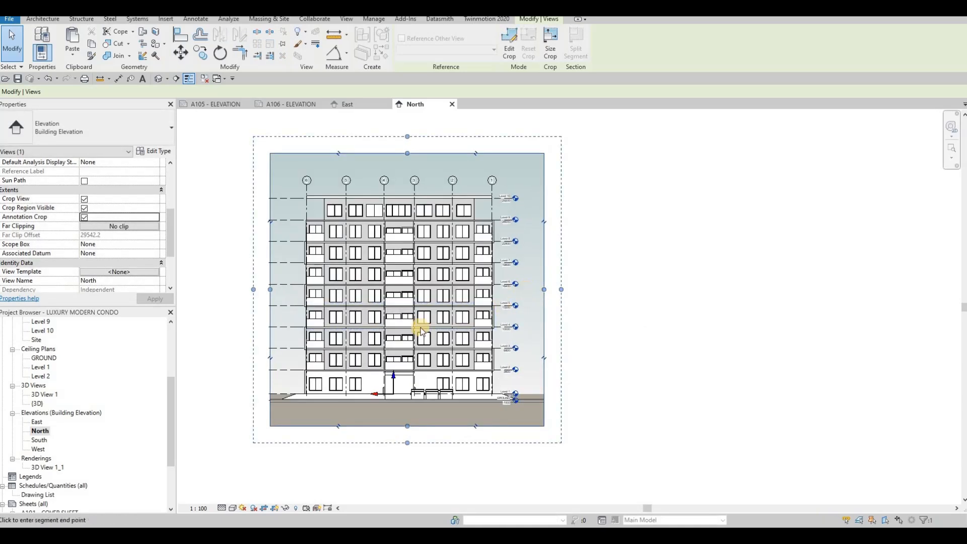
scroll(403, 388, down, 2)
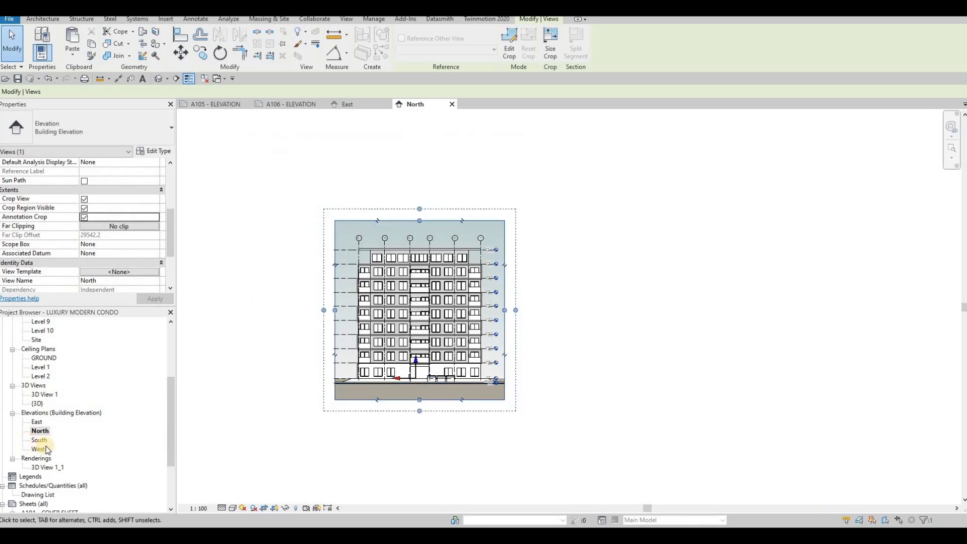
click(39, 442)
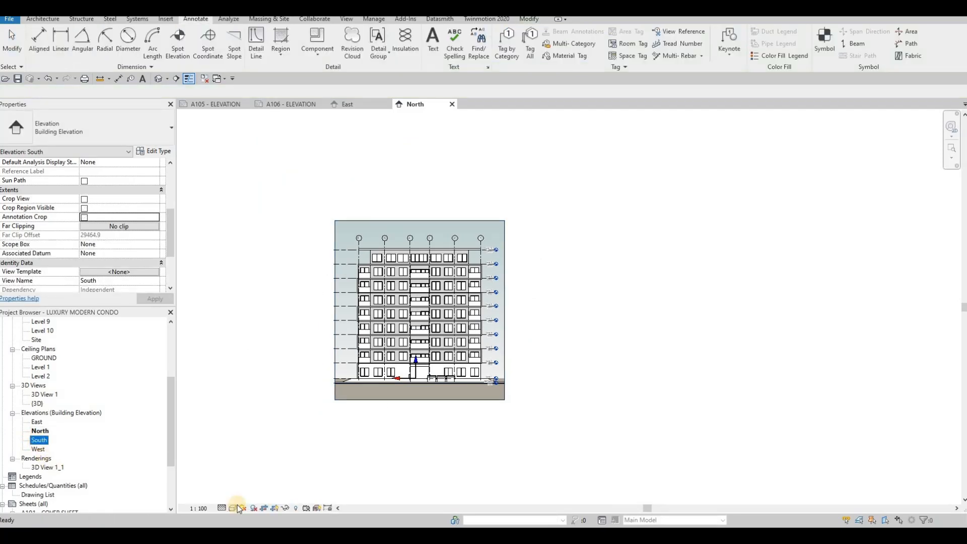
- Open the South elevation at Fine detail with Crop View, Crop Region Visible and Annotation Crop on
double_click(41, 441)
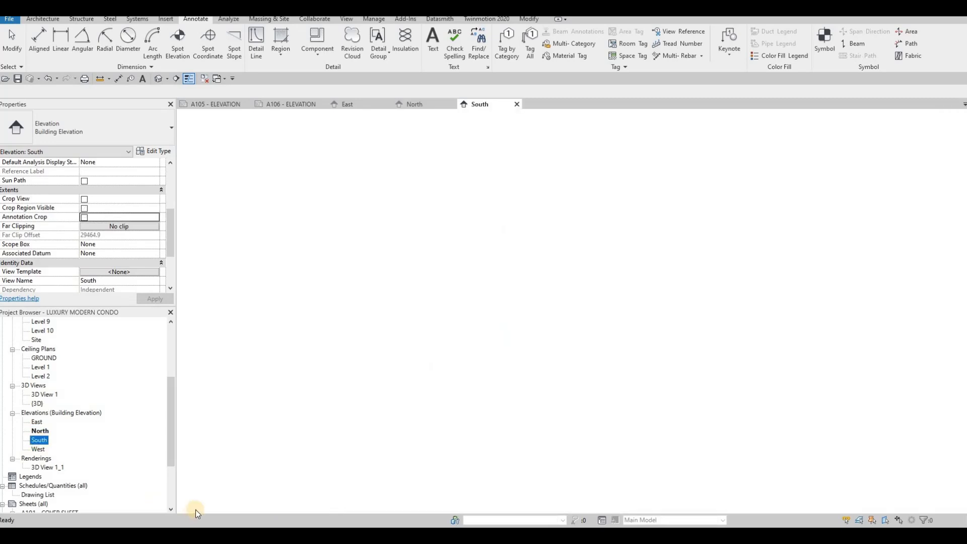
click(227, 501)
click(235, 496)
click(233, 508)
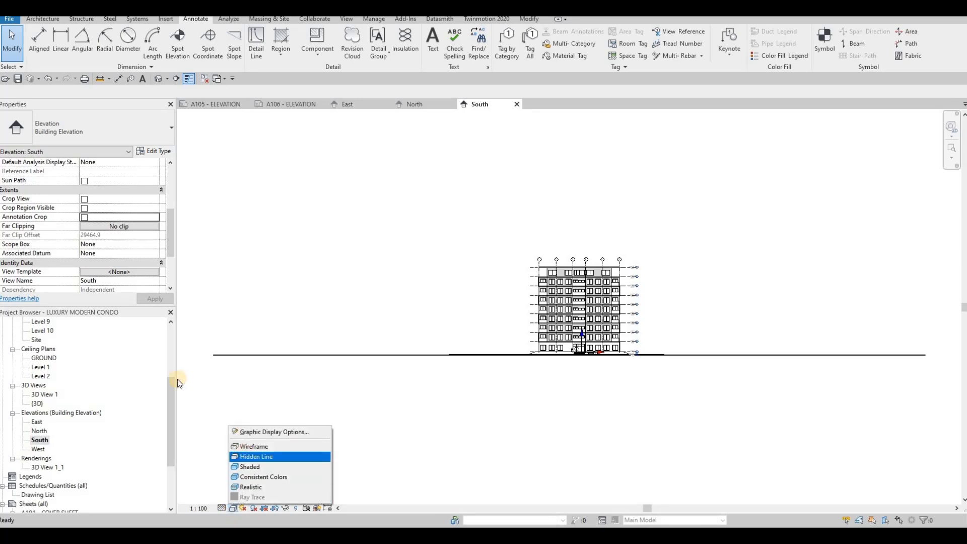
click(84, 200)
click(83, 209)
click(83, 217)
click(143, 297)
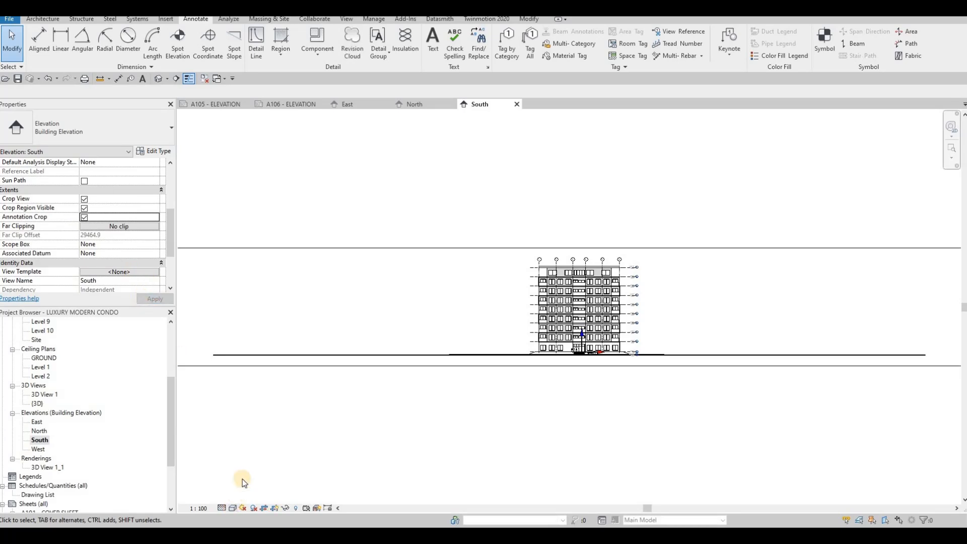
- Set a Gradient background for the South elevation in Graphic Display Options
click(233, 507)
click(282, 433)
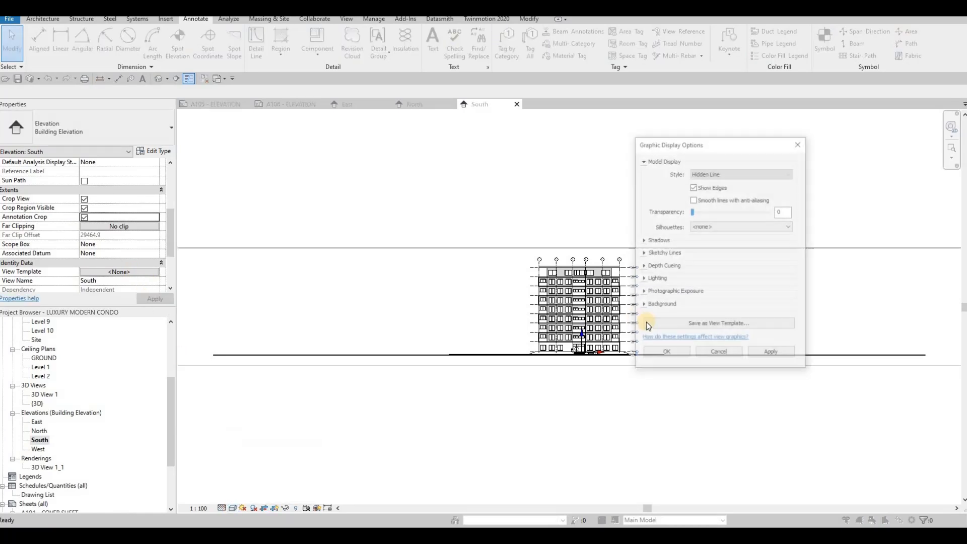
click(643, 305)
click(741, 320)
click(702, 343)
click(772, 415)
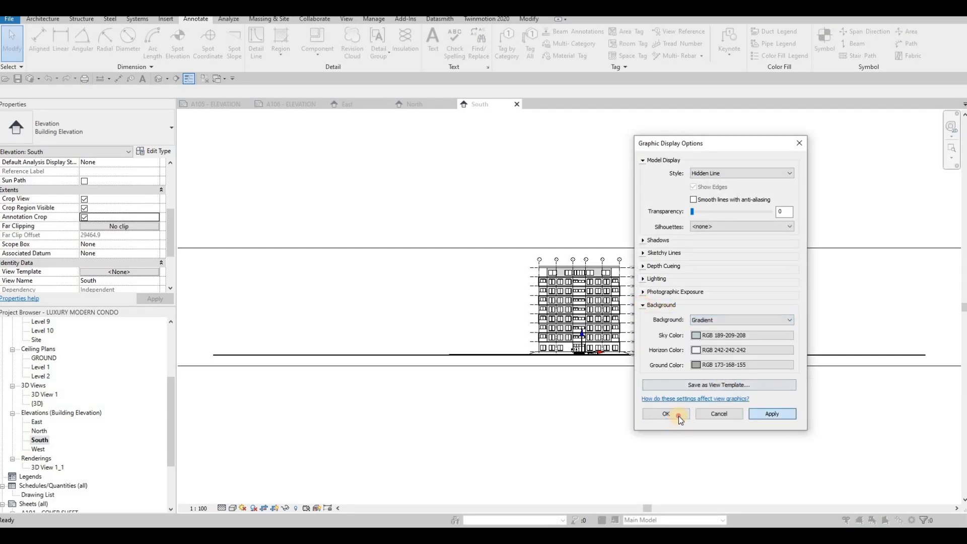
click(678, 416)
scroll(530, 383, down, 3)
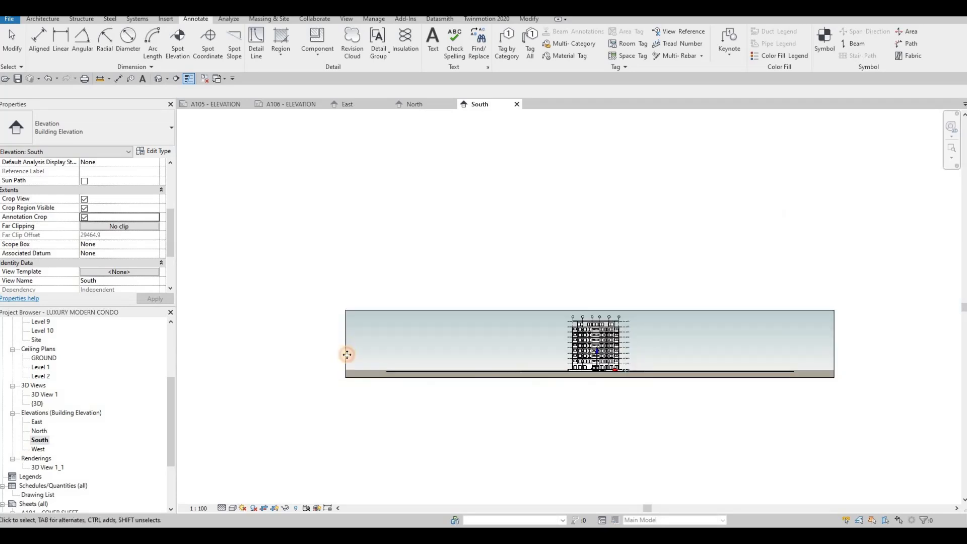
click(346, 351)
- Pull the South crop region's left and right edges in to the building
drag(346, 345, 568, 359)
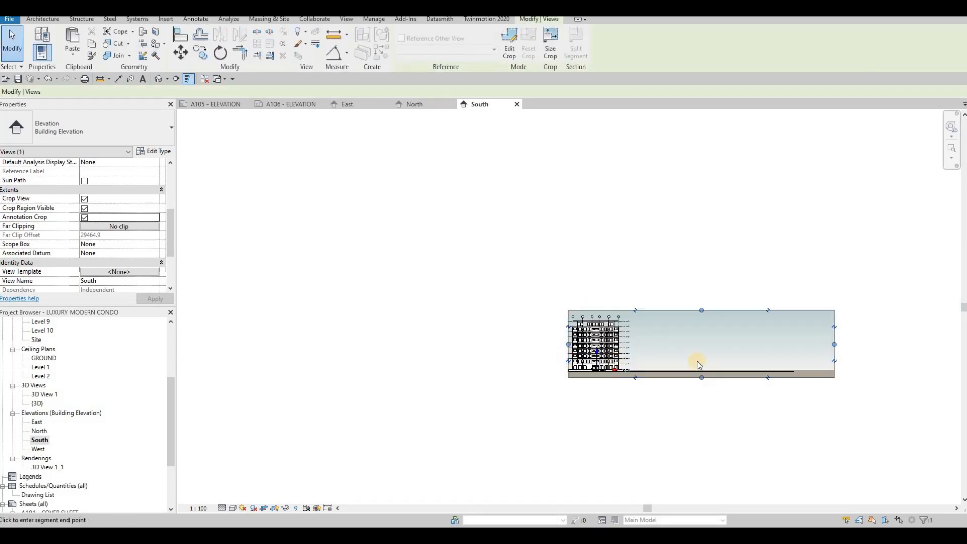
click(835, 344)
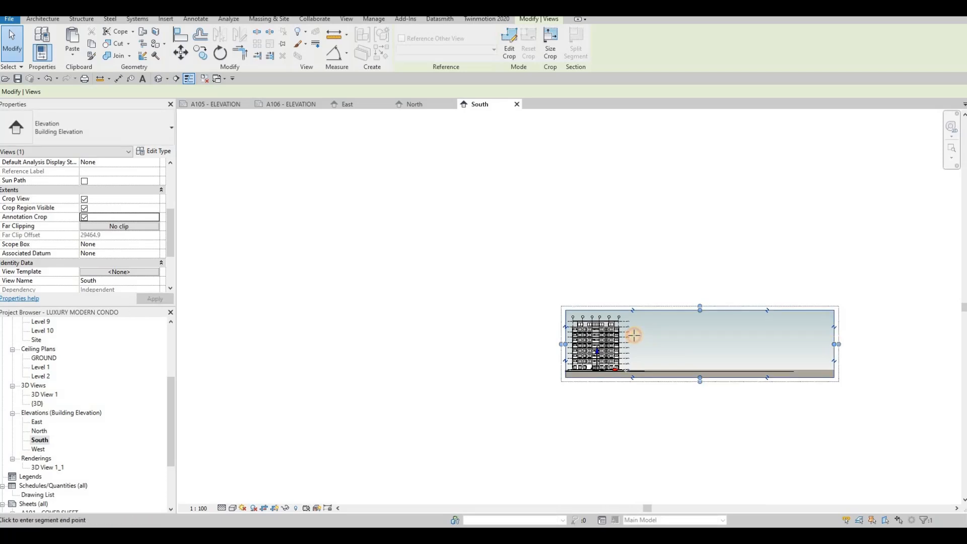
click(634, 335)
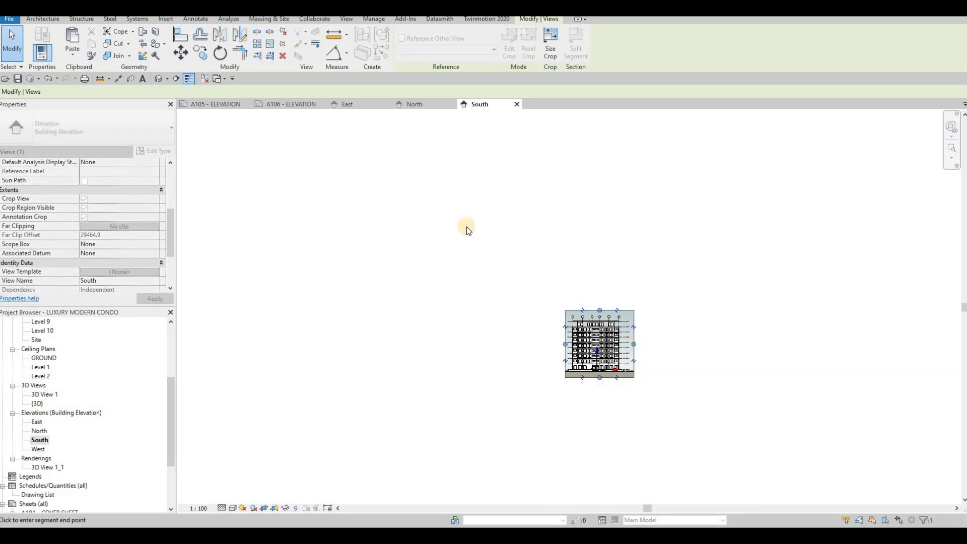
scroll(616, 374, up, 2)
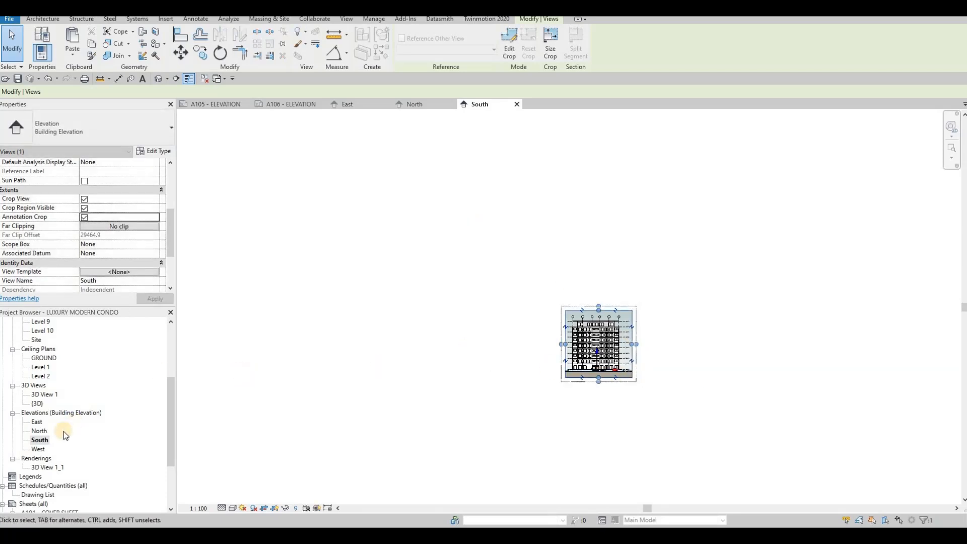
- Open the West elevation at Fine detail and give it a Gradient background
double_click(39, 449)
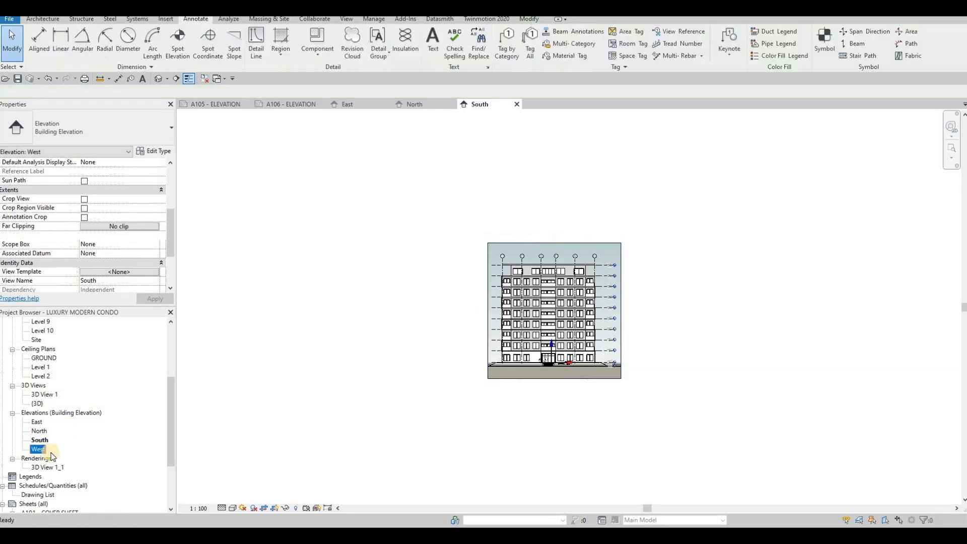
click(224, 507)
click(233, 498)
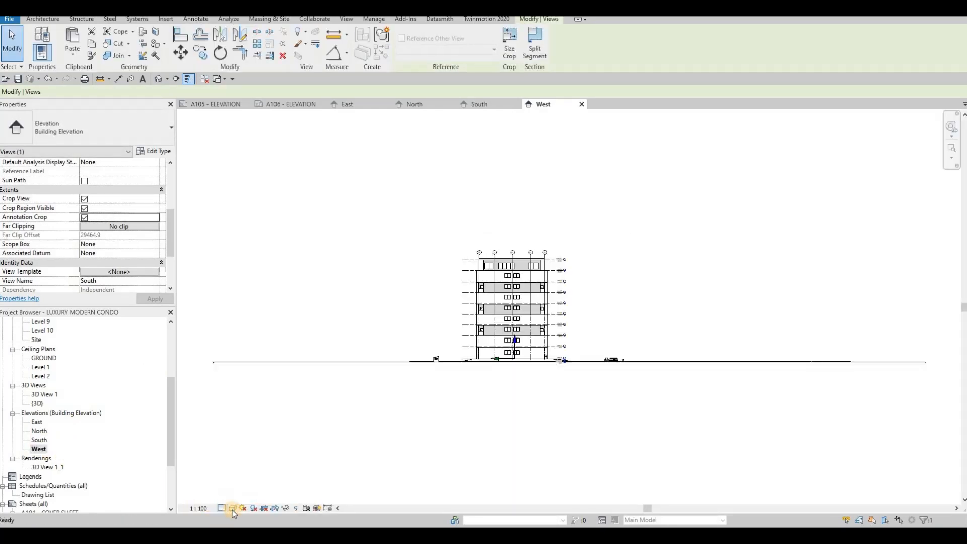
click(238, 507)
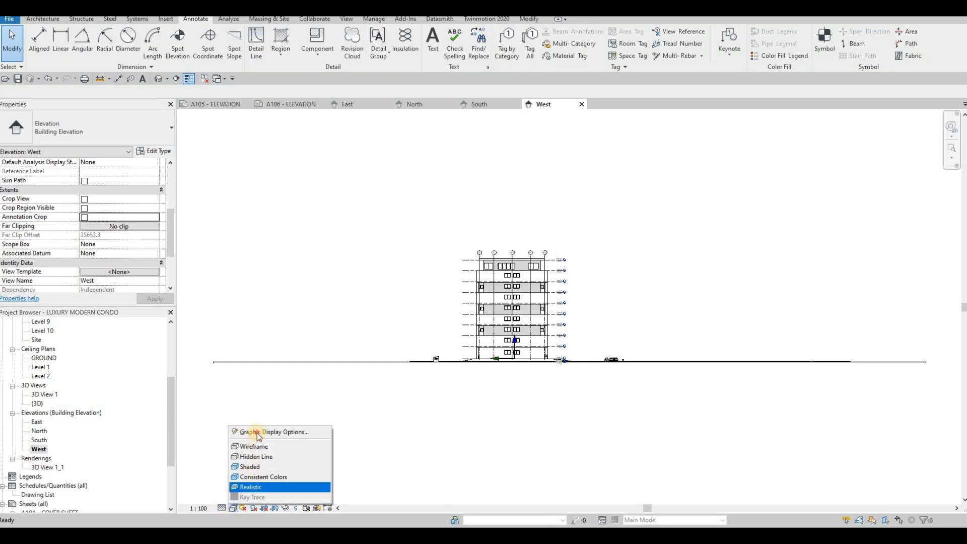
click(274, 431)
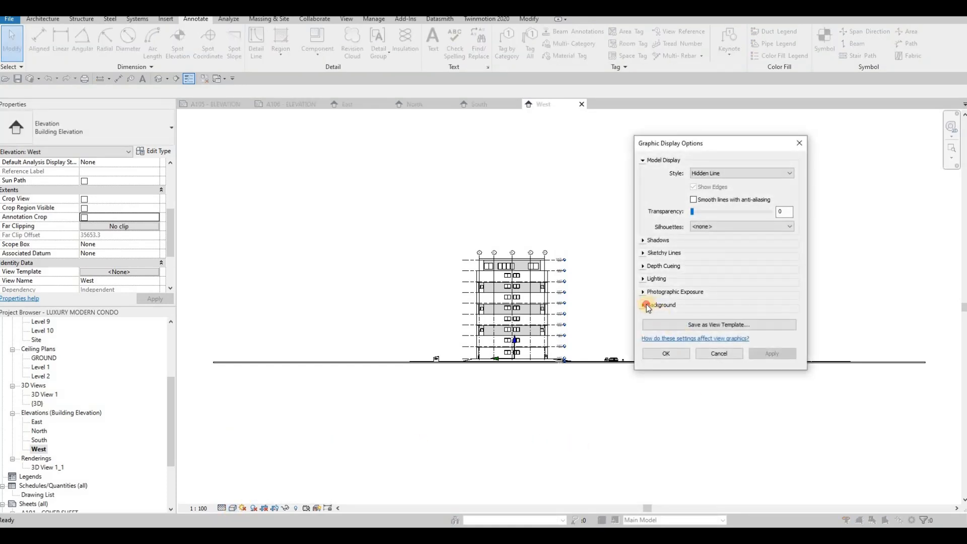
click(706, 307)
click(742, 320)
click(725, 349)
click(763, 413)
click(684, 414)
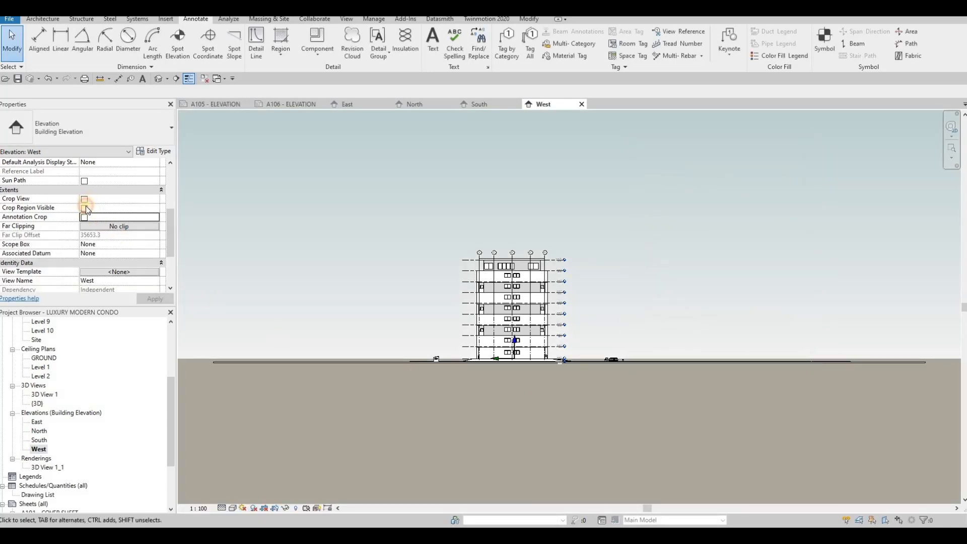
- Turn on Crop View and Crop Region Visible, then pull the West crop edges in to the building
click(84, 199)
click(84, 208)
click(215, 320)
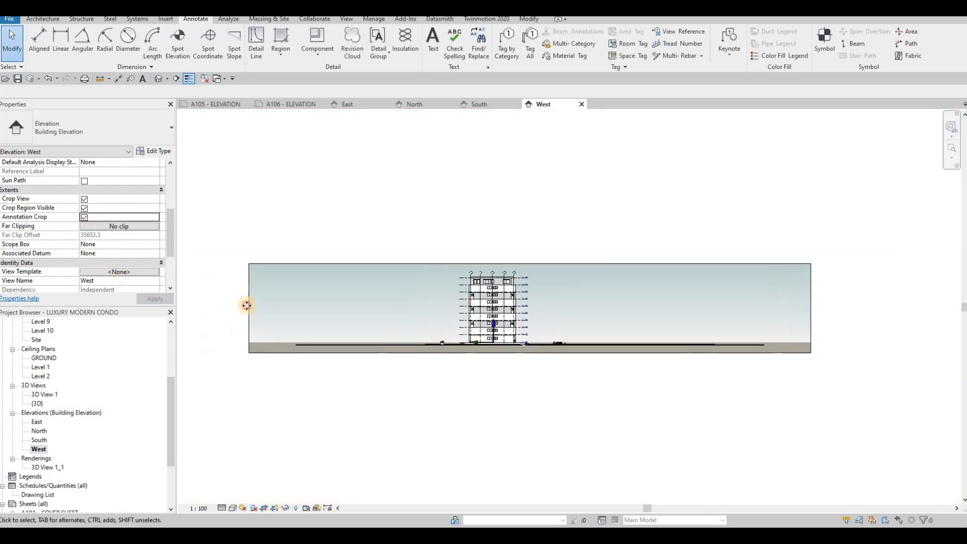
click(247, 309)
click(460, 316)
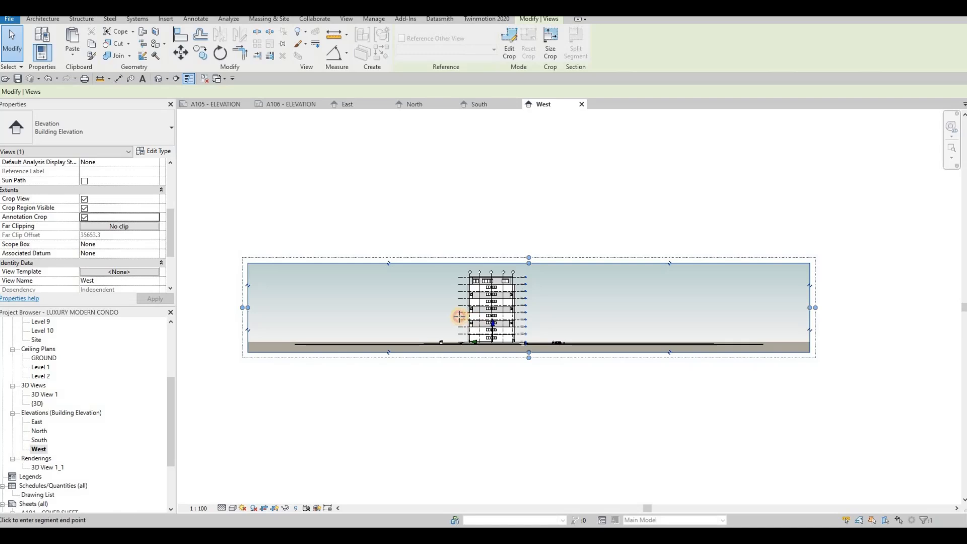
drag(810, 308, 529, 303)
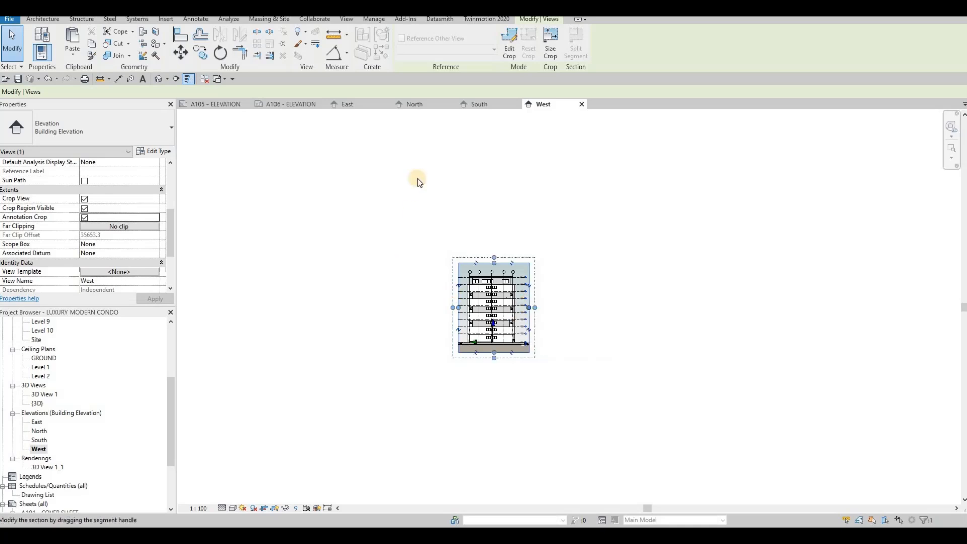
- Place the East and North elevations side by side on sheet A105, then switch to sheet A106
click(210, 104)
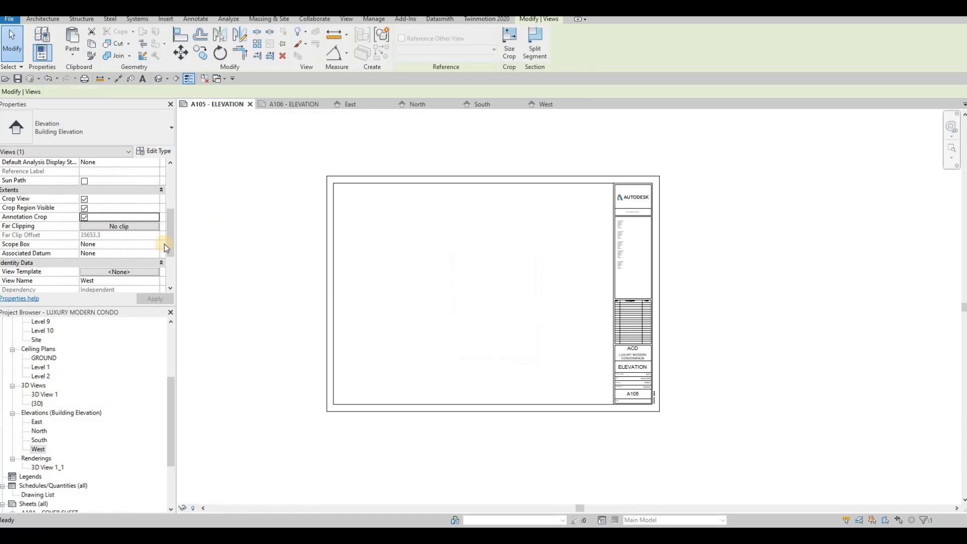
drag(36, 426, 478, 246)
click(479, 243)
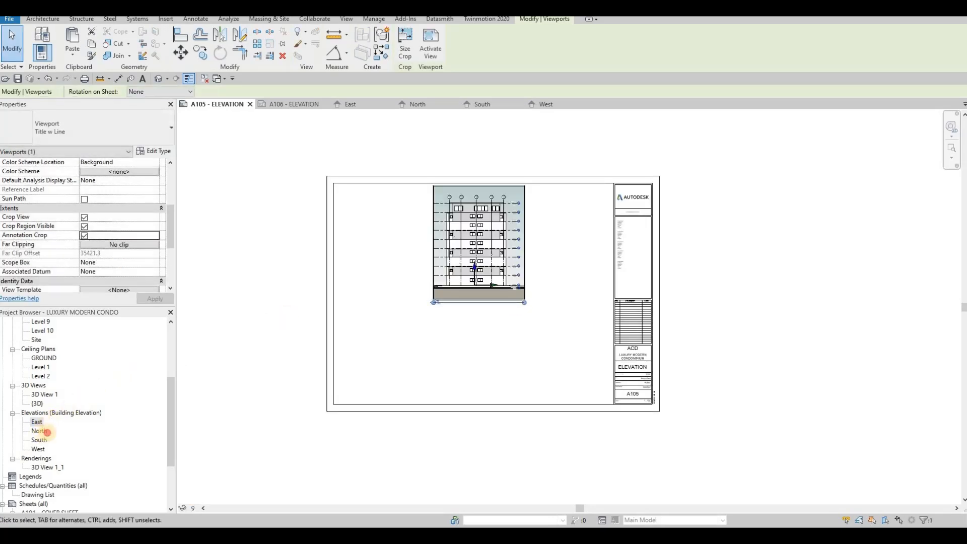
click(474, 376)
drag(39, 431, 540, 357)
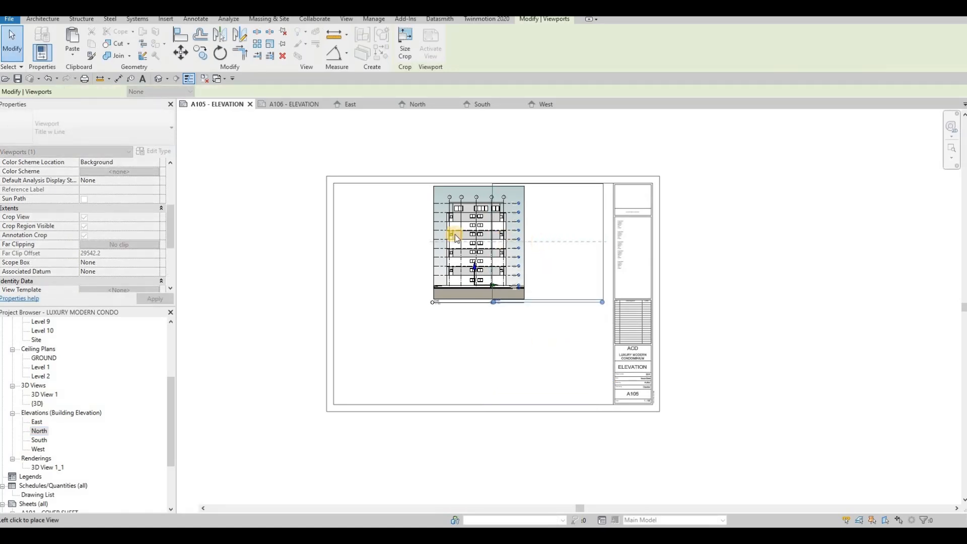
key(Escape)
drag(451, 235, 375, 232)
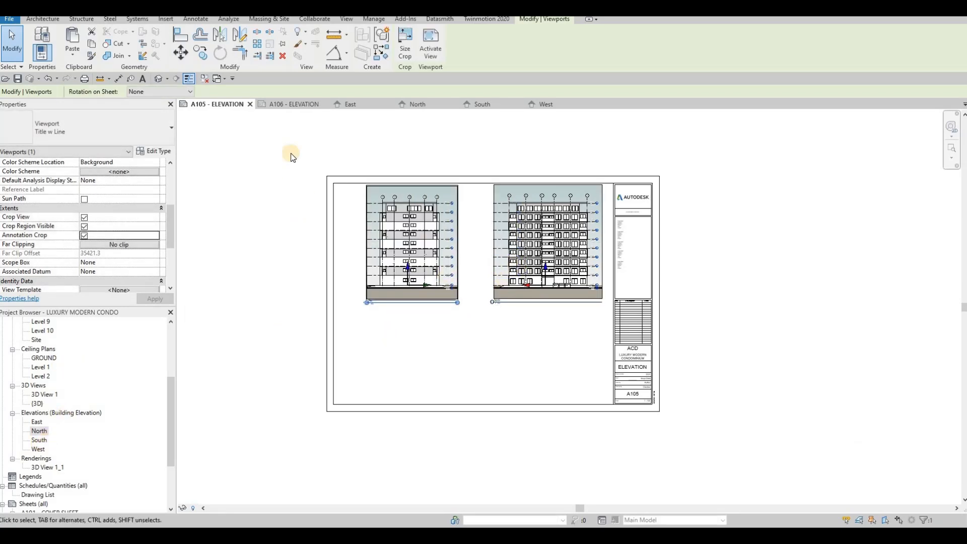
click(285, 105)
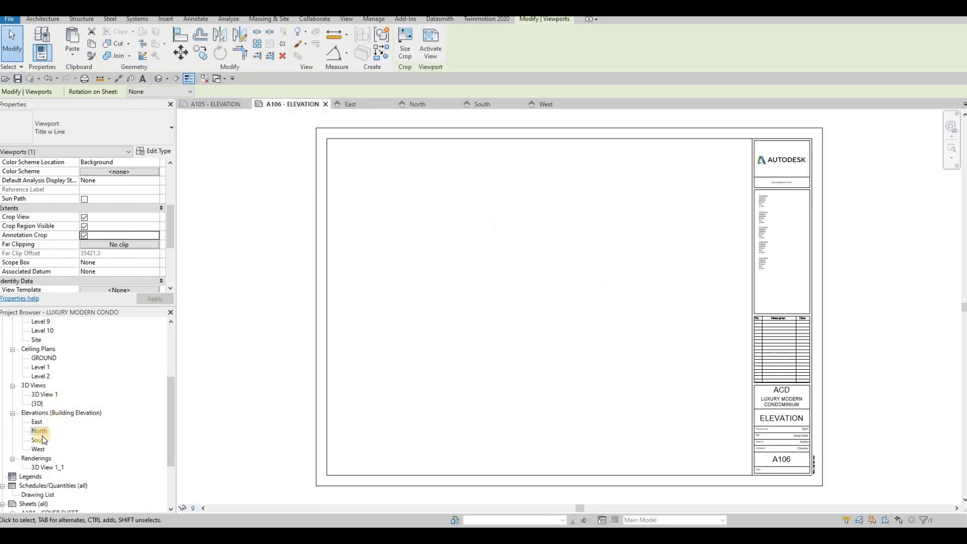
- Drop the South elevation at the left of sheet A106 and the West elevation beside it
drag(40, 443, 429, 242)
click(384, 282)
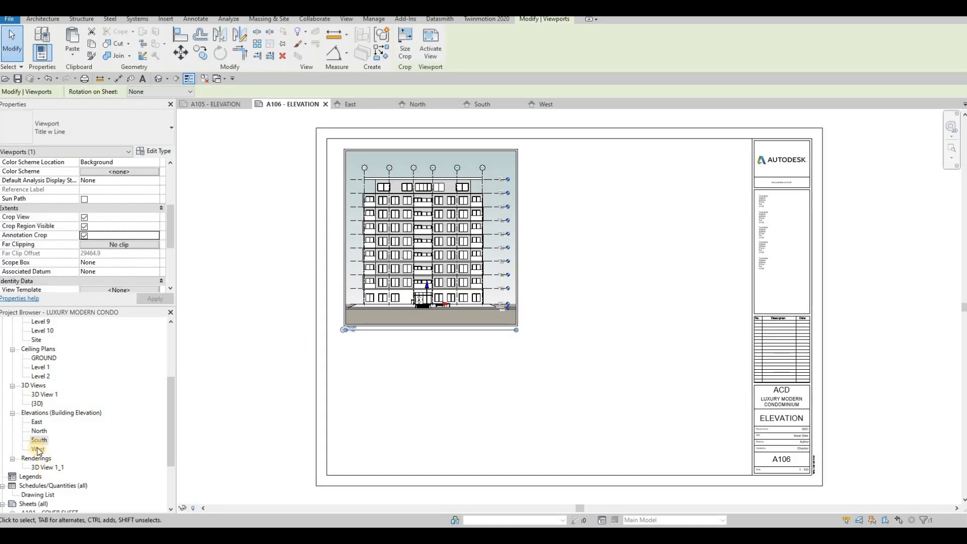
drag(41, 449, 646, 242)
click(643, 237)
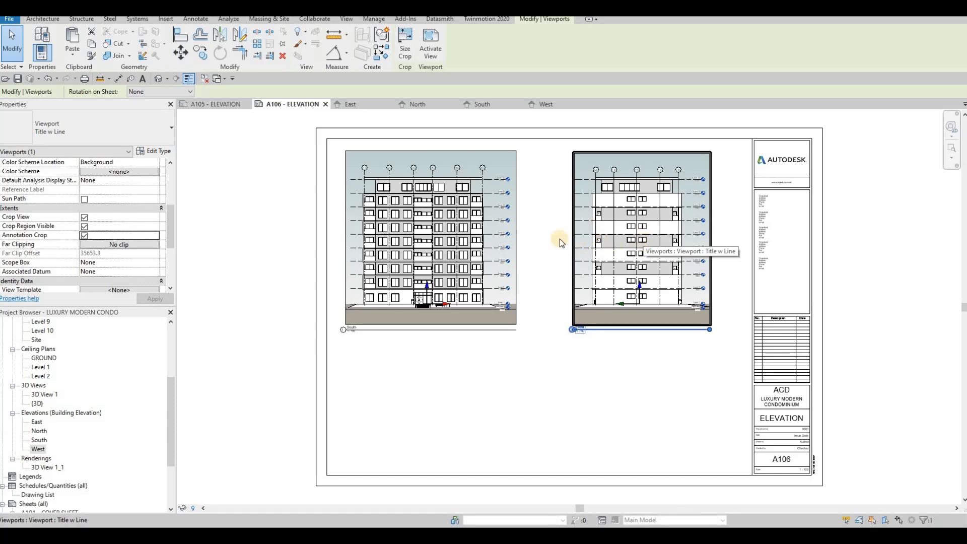
- Nudge the West viewport slightly left to even the spacing, then clear the selection
click(486, 260)
scroll(474, 269, down, 1)
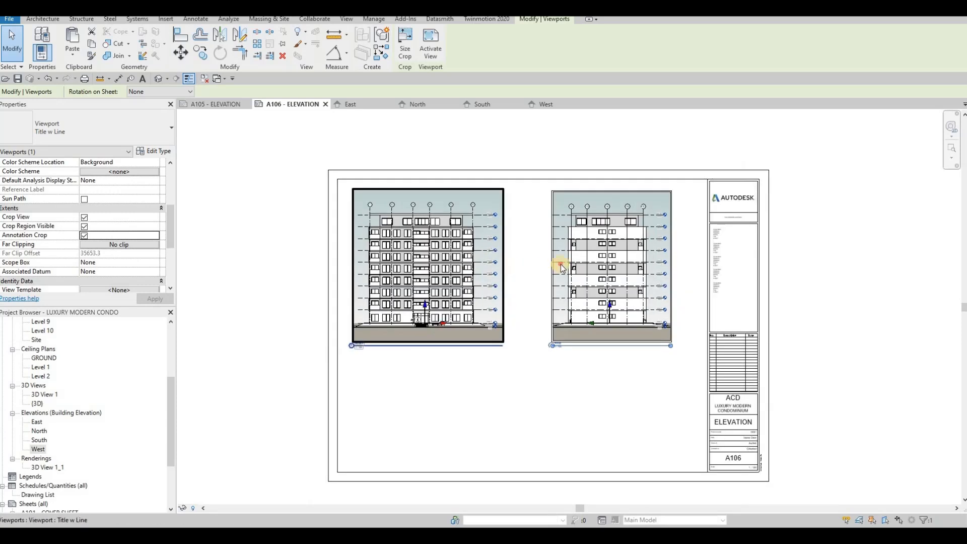
click(555, 269)
key(Left)
key(Left)
key(Left)
key(Left)
key(Left)
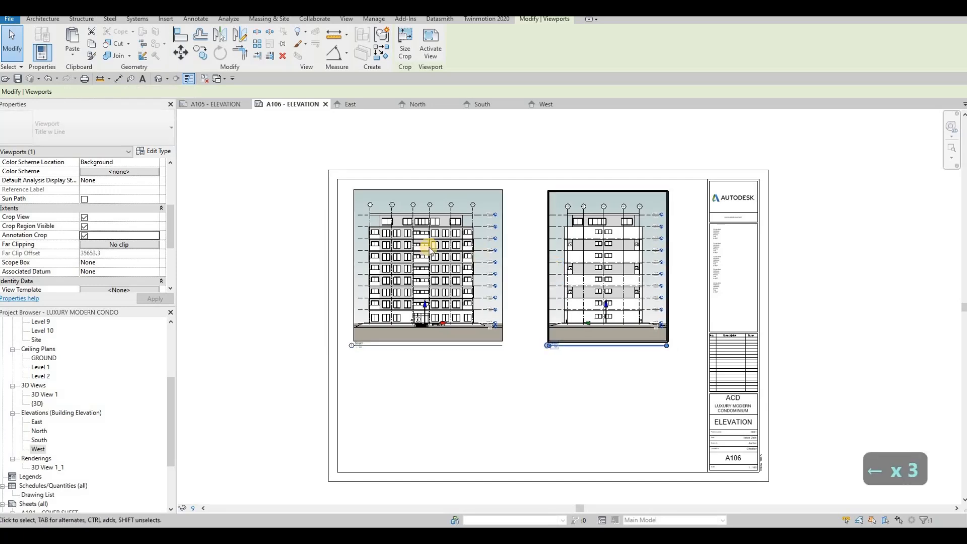
scroll(82, 443, down, 3)
scroll(61, 448, down, 1)
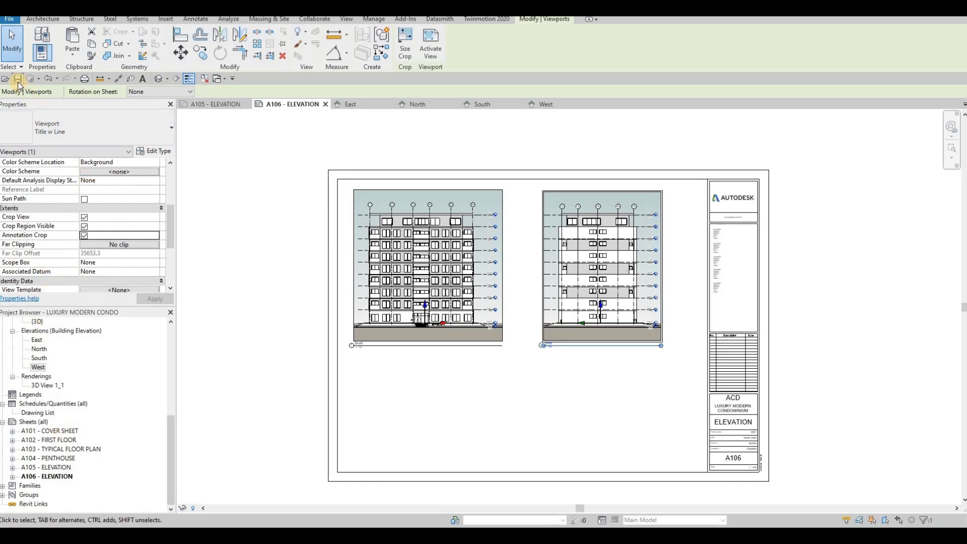
key(Escape)
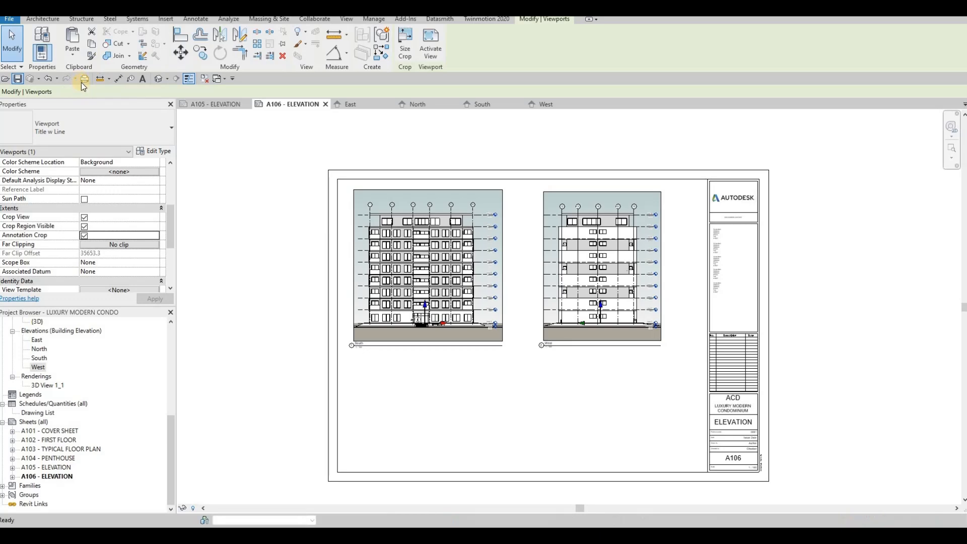
key(Escape)
- Print selected views/sheets to CutePDF Writer, combined into a single LUXURY MODERN CONDO.pdf
click(84, 79)
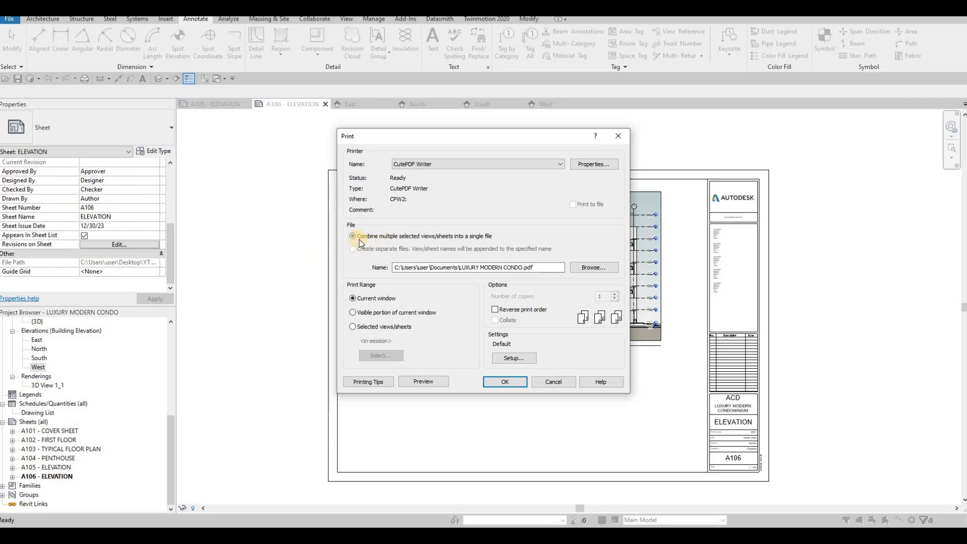
click(353, 326)
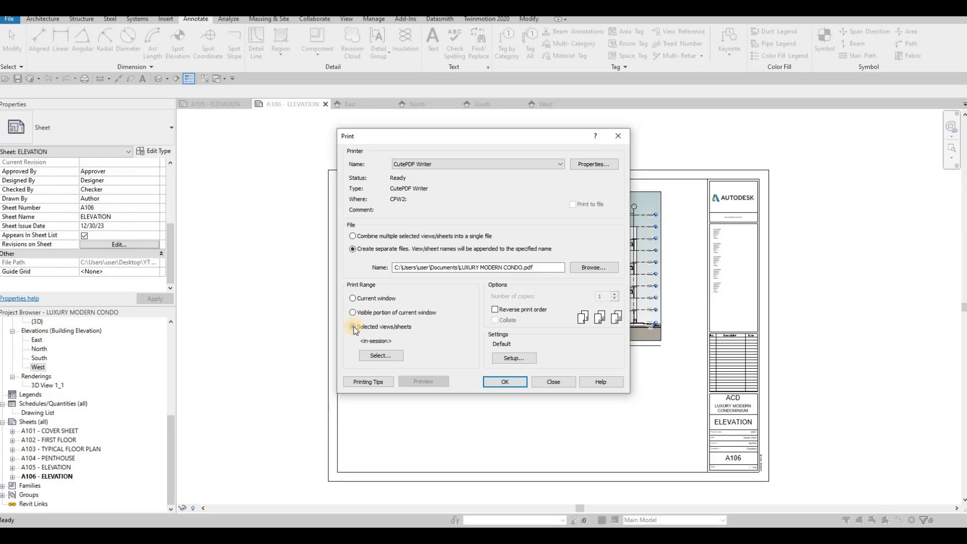
click(353, 236)
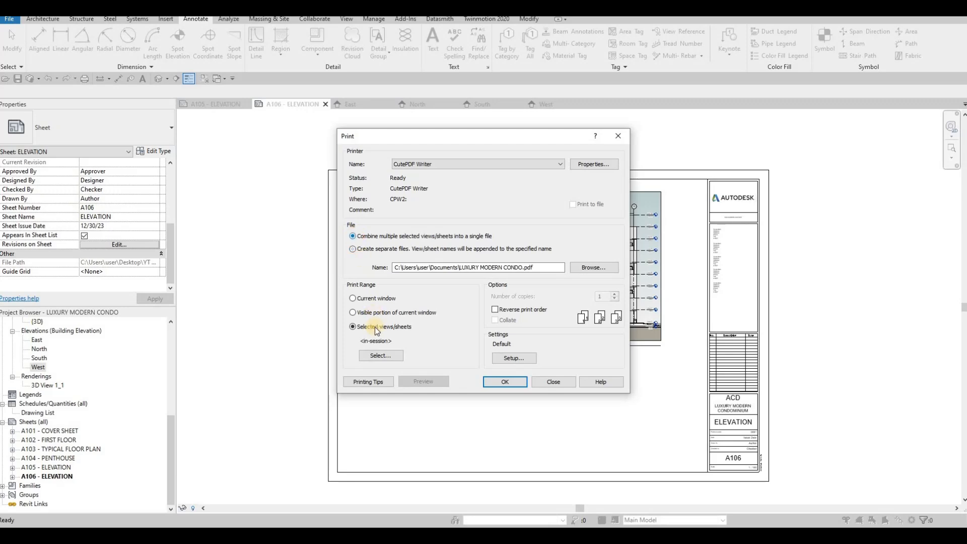
- Show only sheets, tick all six, and save them as the sheet set 'FULL SET'
click(376, 359)
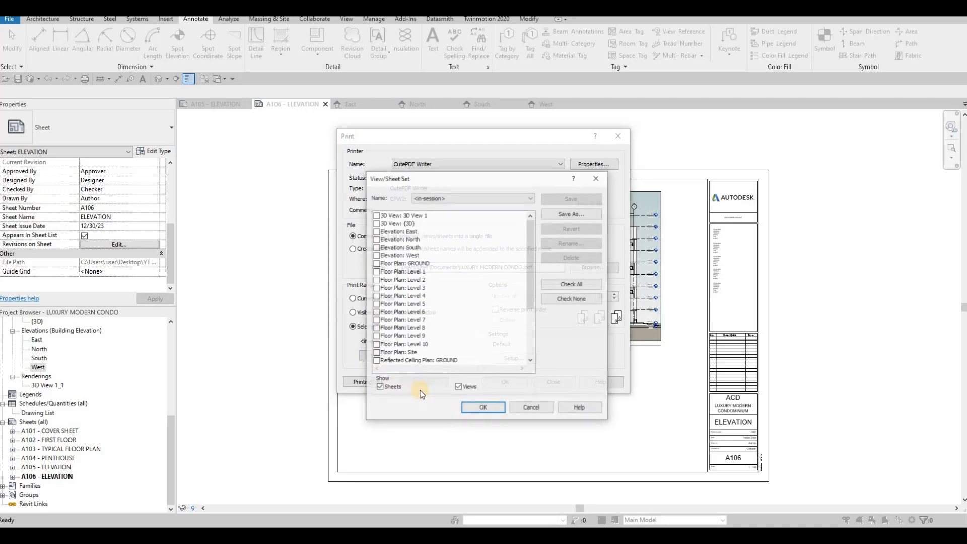
click(459, 388)
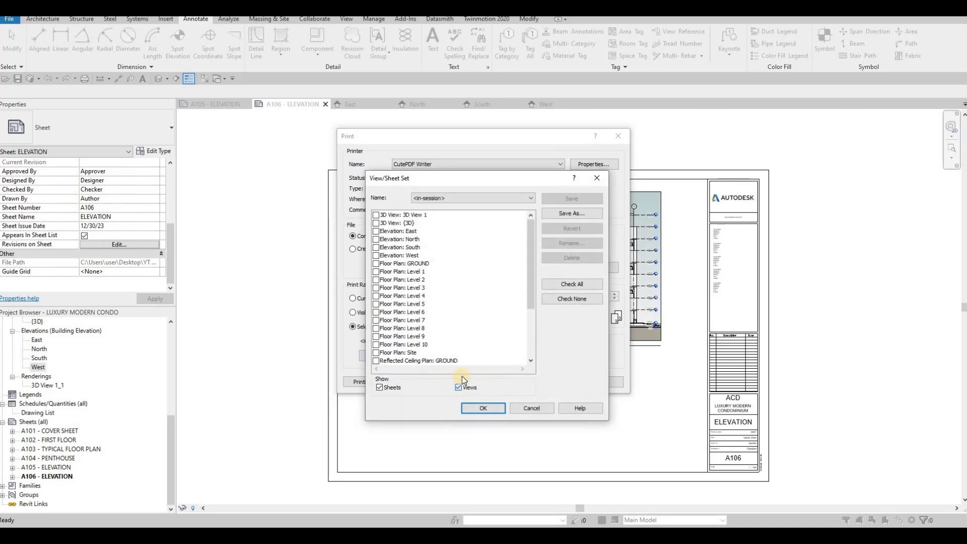
click(571, 285)
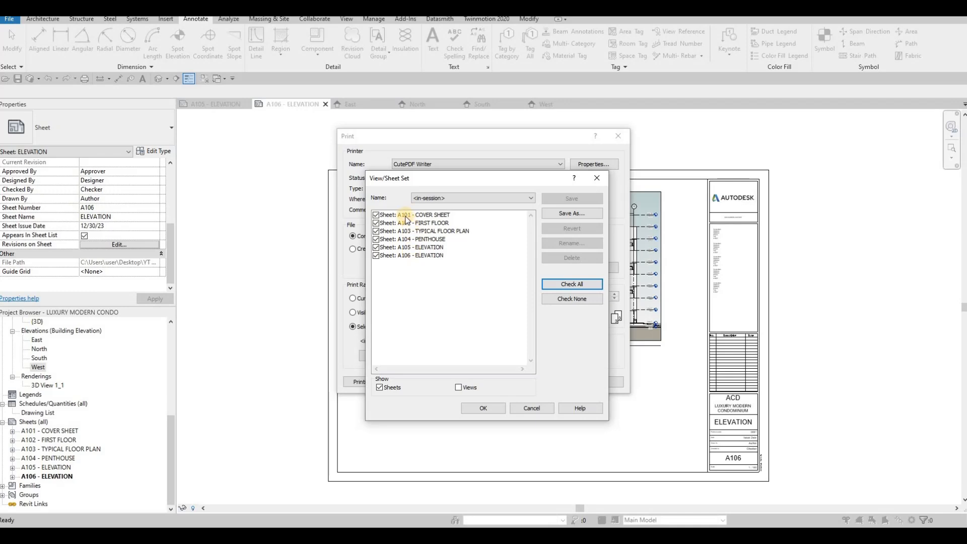
click(572, 215)
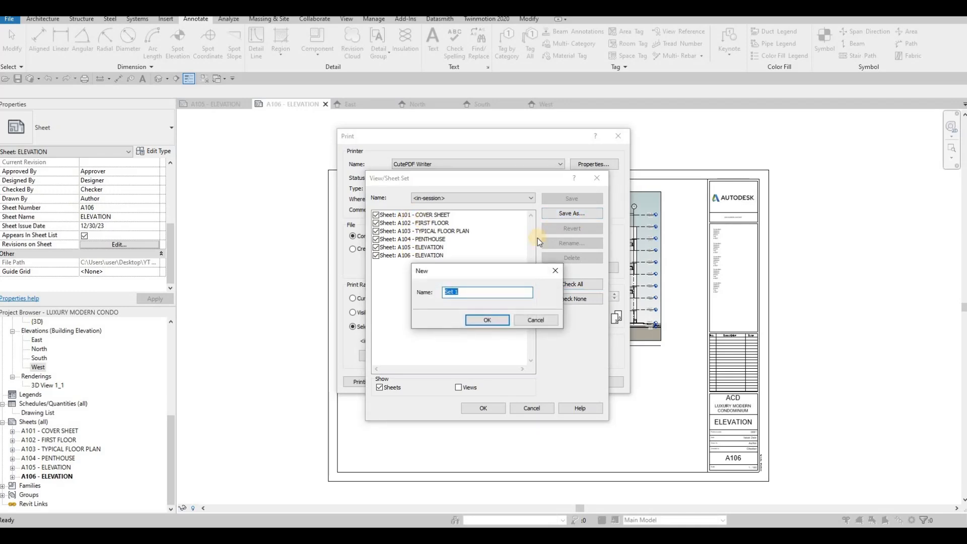
text(FULL )
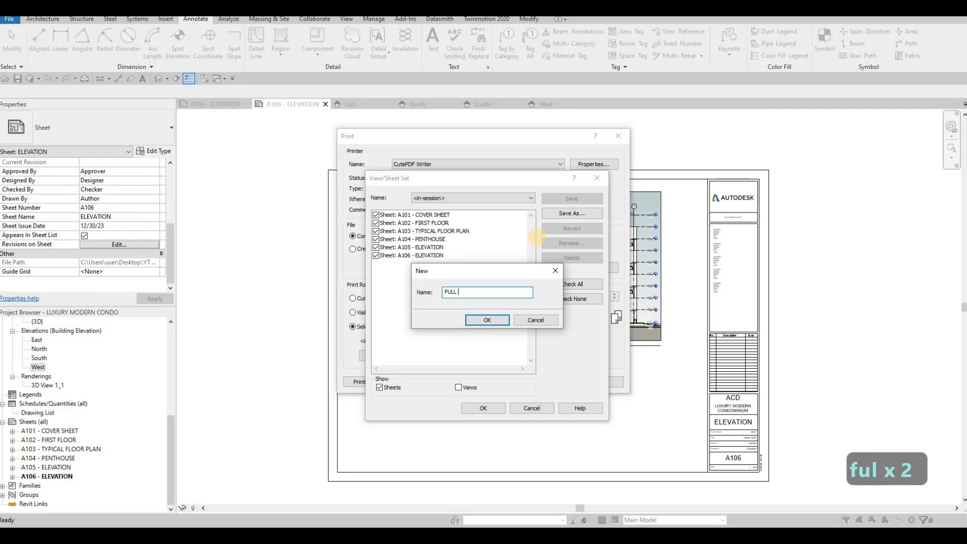
text(SET)
click(478, 322)
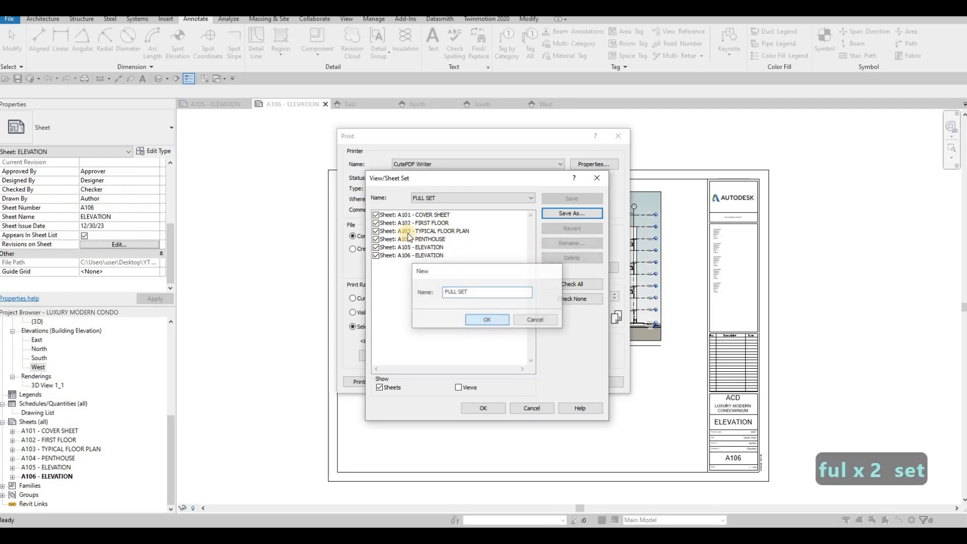
- Untick A101, A104 and A106 and save the remaining sheets as set 'ECN#1'
click(376, 215)
click(376, 238)
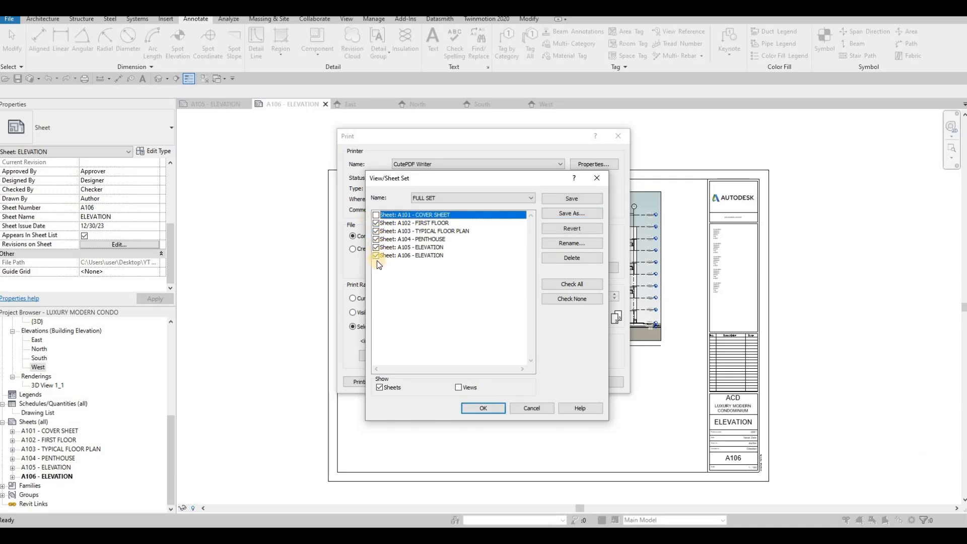
click(376, 255)
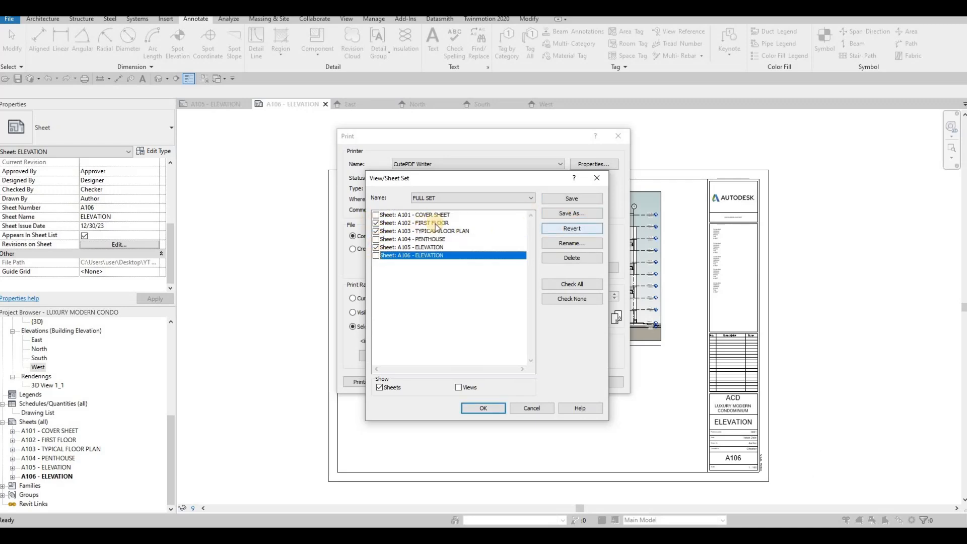
click(559, 214)
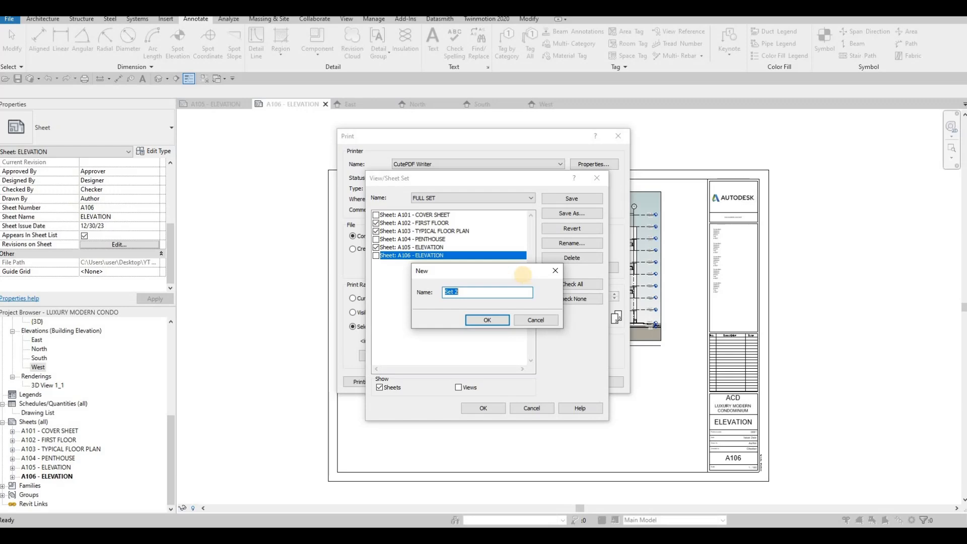
text(ECN)
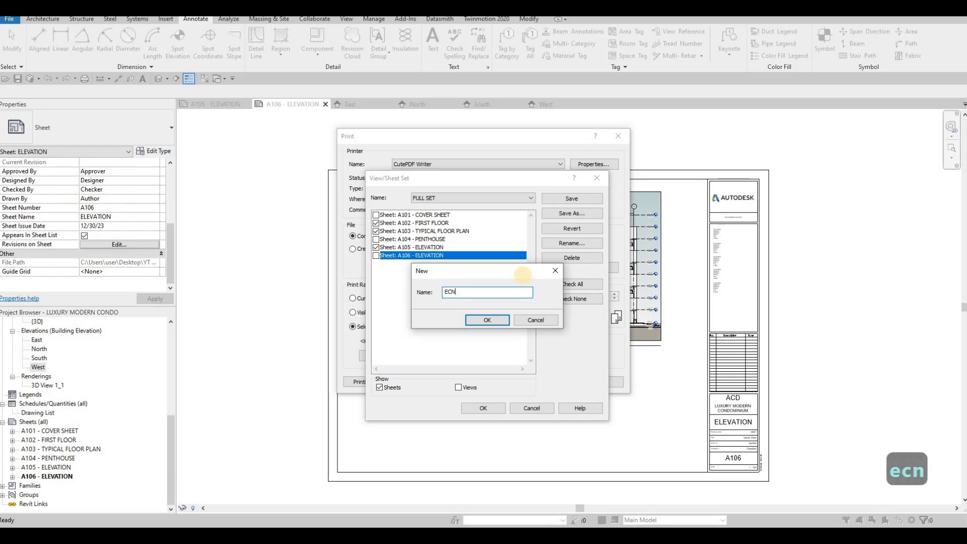
text(#1)
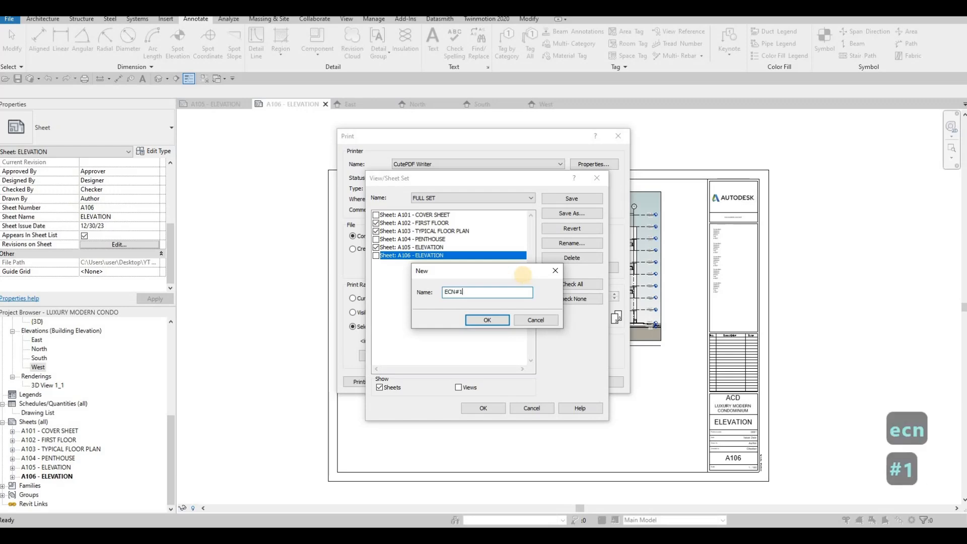
click(486, 321)
- Switch back to the FULL SET sheet set and confirm it for printing
click(461, 198)
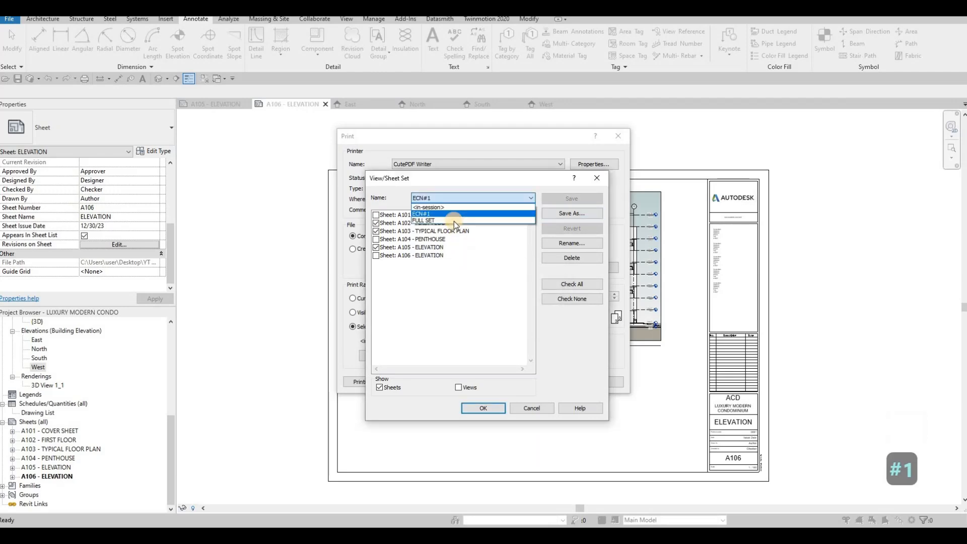
click(454, 221)
click(458, 387)
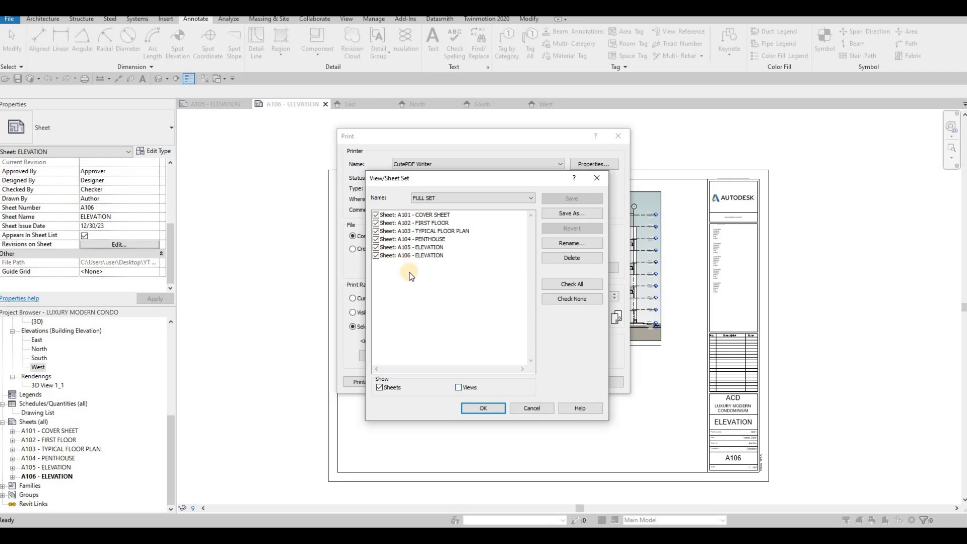
click(487, 408)
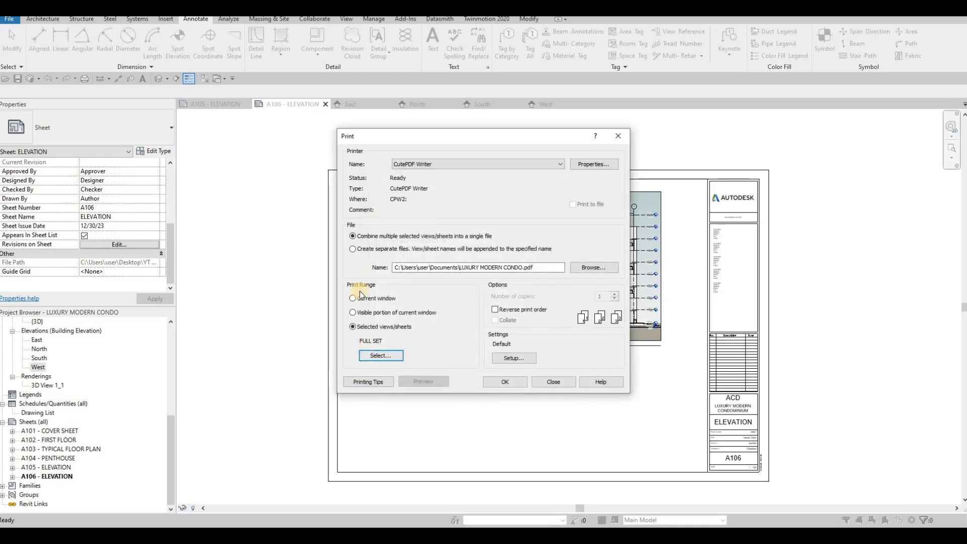
- Keep Color output in Print Setup and print the FULL SET sheets to CutePDF
click(514, 359)
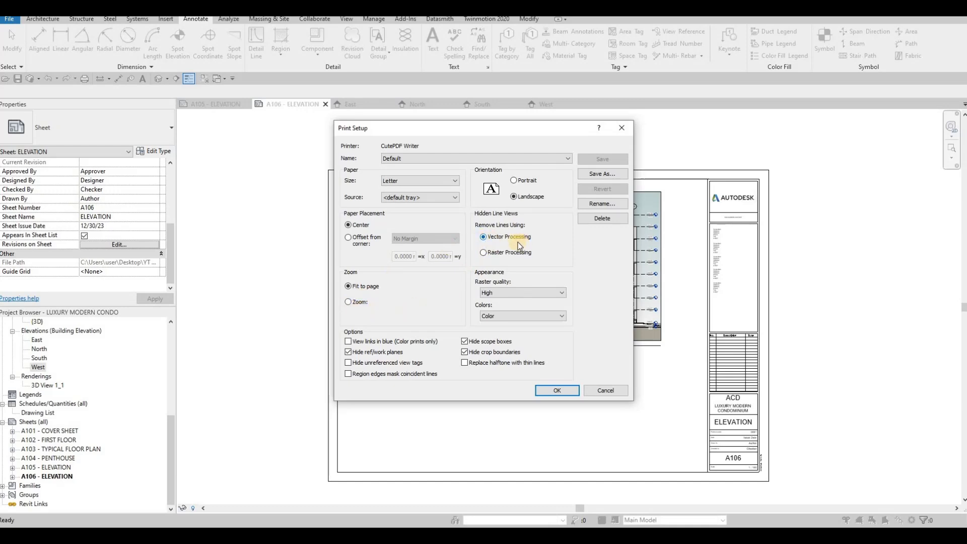
click(491, 317)
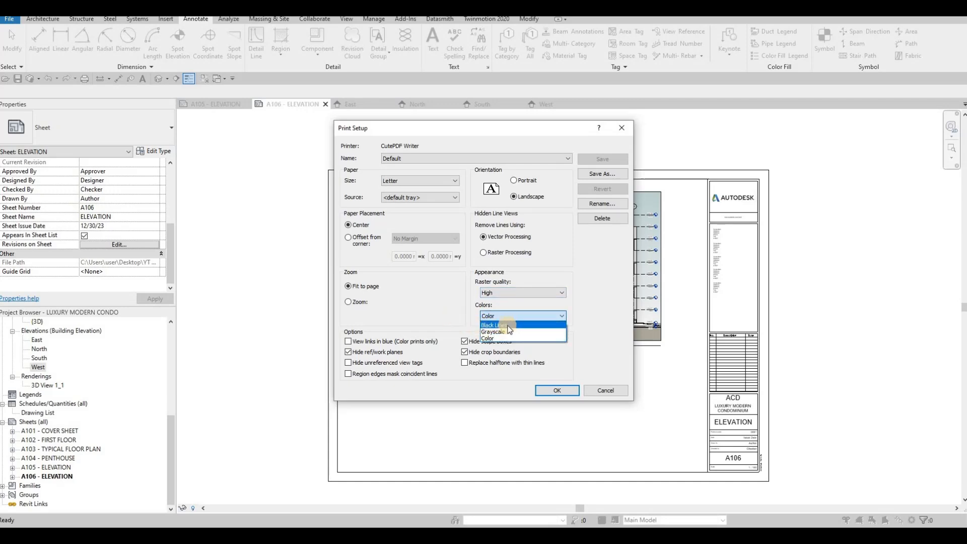
click(503, 254)
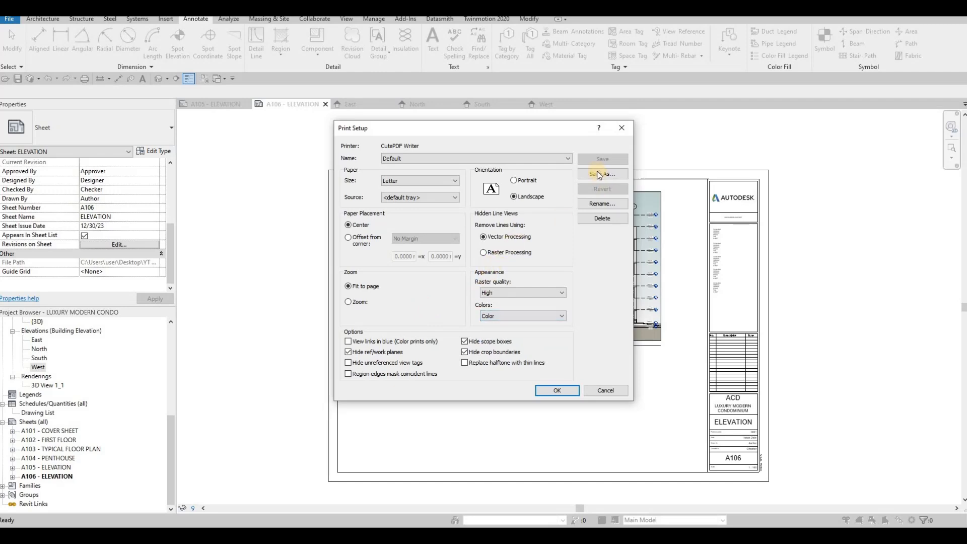
click(557, 391)
click(505, 381)
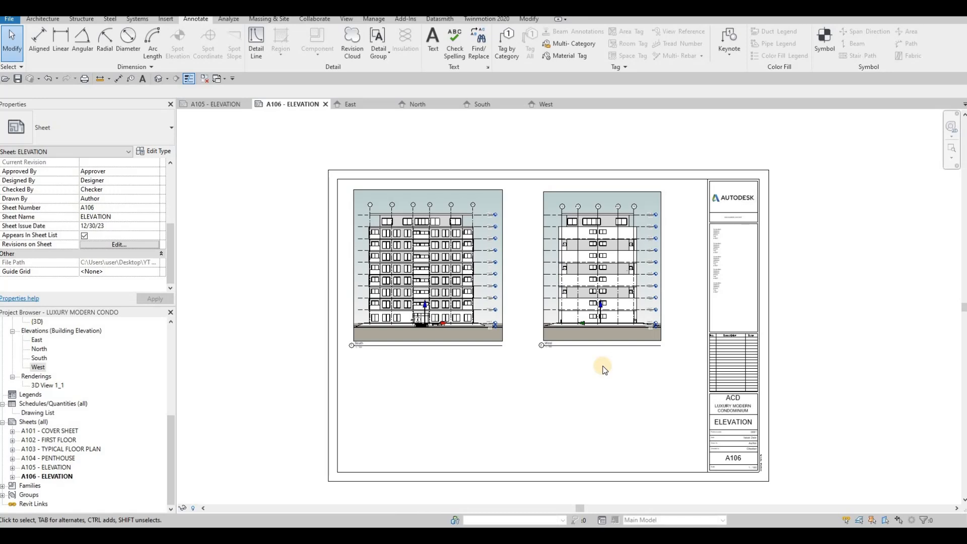
- Open the combined LUXURY MODERN CONDO PDF in Acrobat and maximize its window
key(F1)
key(F1)
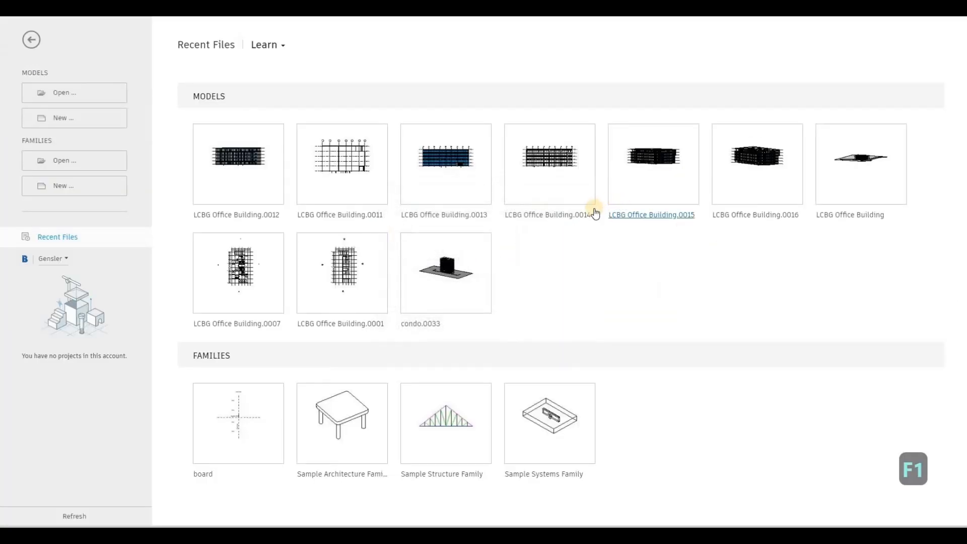
click(372, 162)
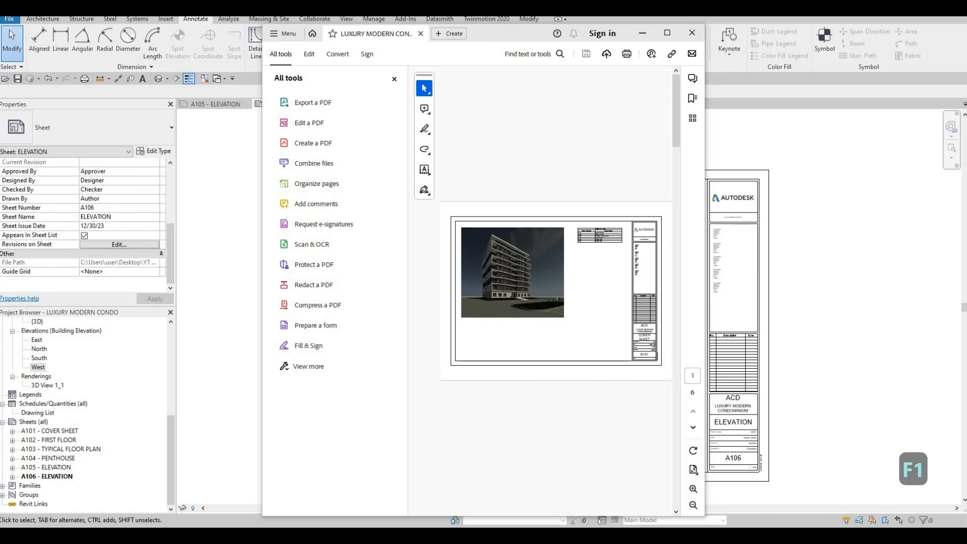
double_click(496, 36)
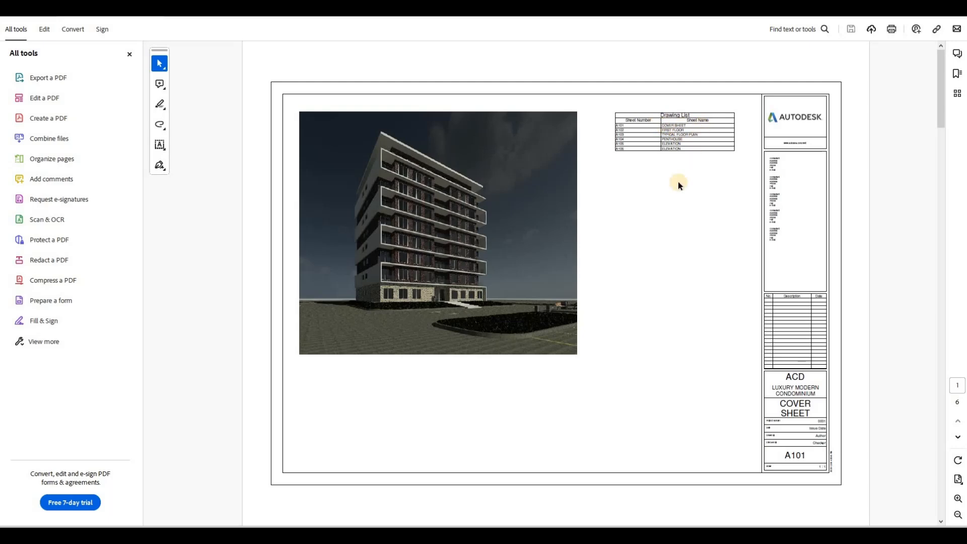
- Page through all six PDF sheets from the cover to A106, then switch back to Revit
scroll(576, 227, down, 2)
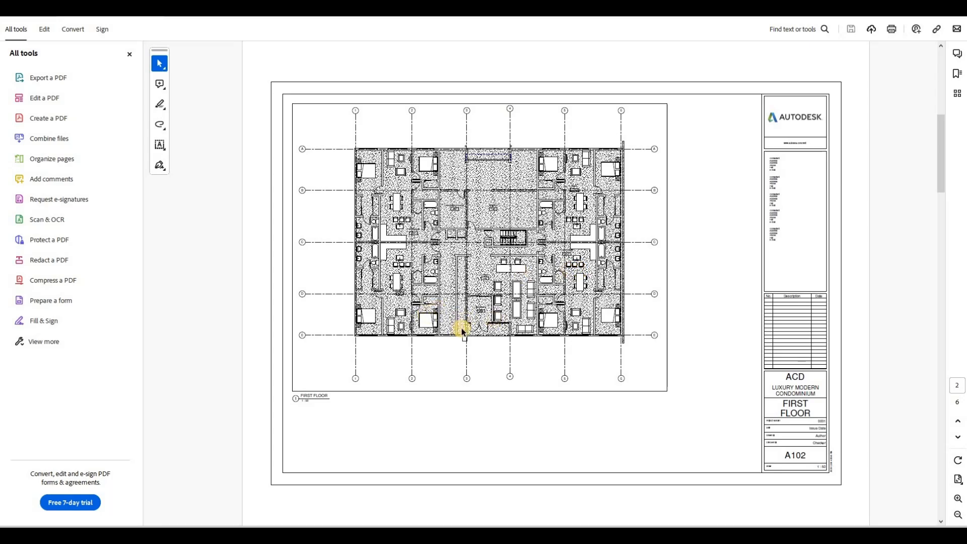
ctrl+scroll(438, 307, up, 5)
ctrl+scroll(492, 298, down, 3)
ctrl+scroll(494, 288, down, 1)
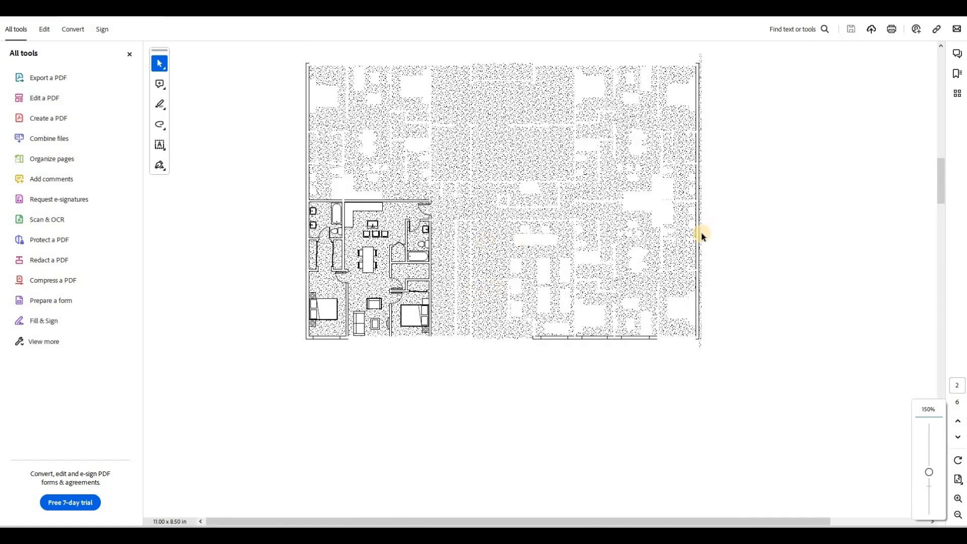
scroll(695, 234, down, 2)
ctrl+scroll(677, 247, down, 2)
scroll(677, 247, down, 2)
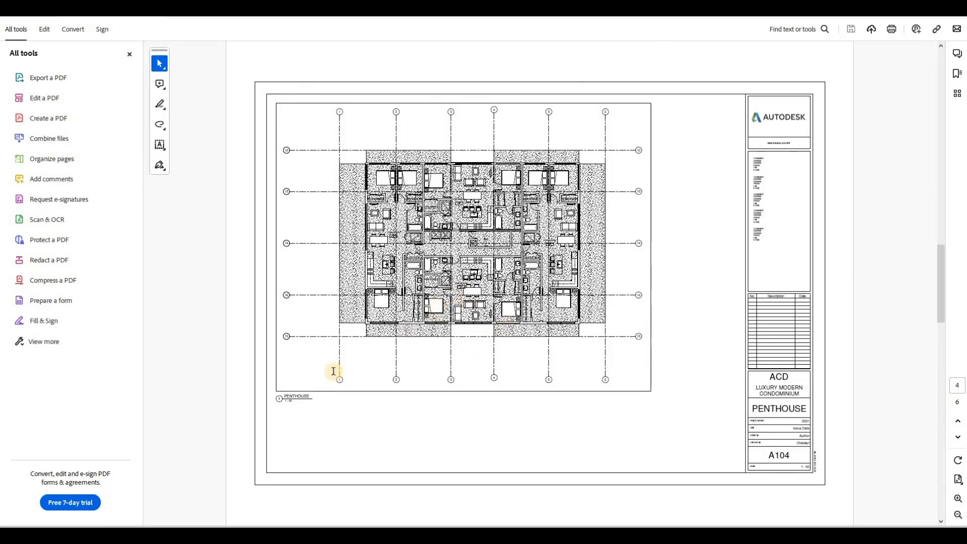
scroll(323, 380, up, 2)
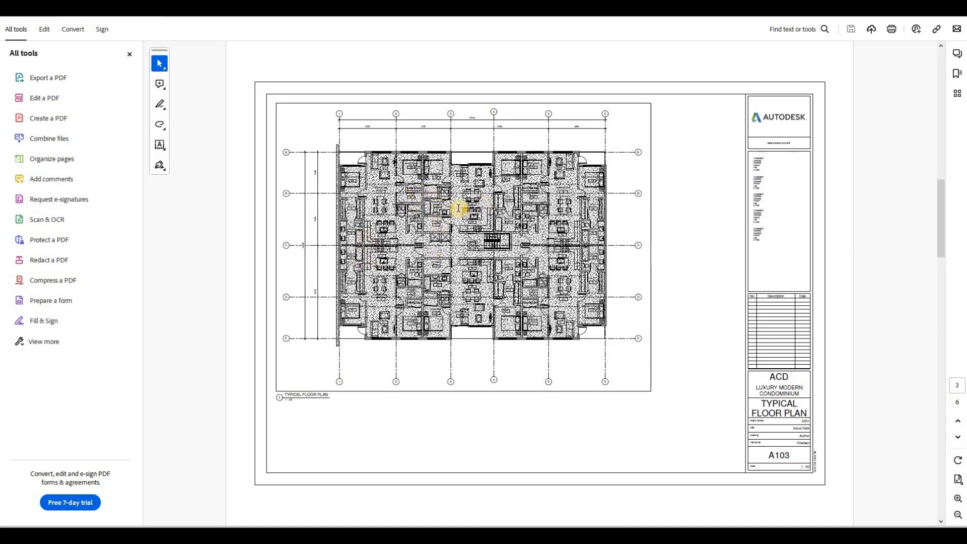
scroll(303, 397, down, 2)
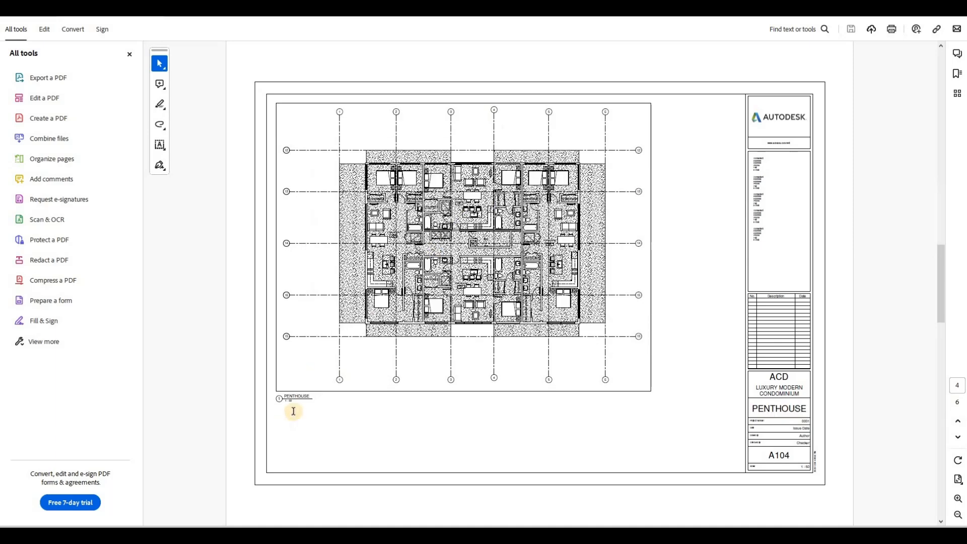
scroll(469, 357, down, 2)
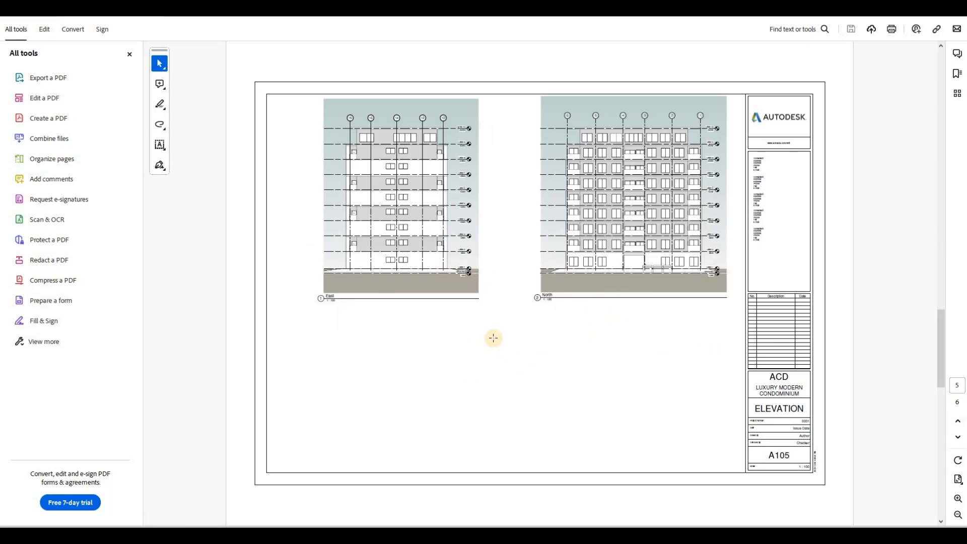
scroll(492, 339, down, 2)
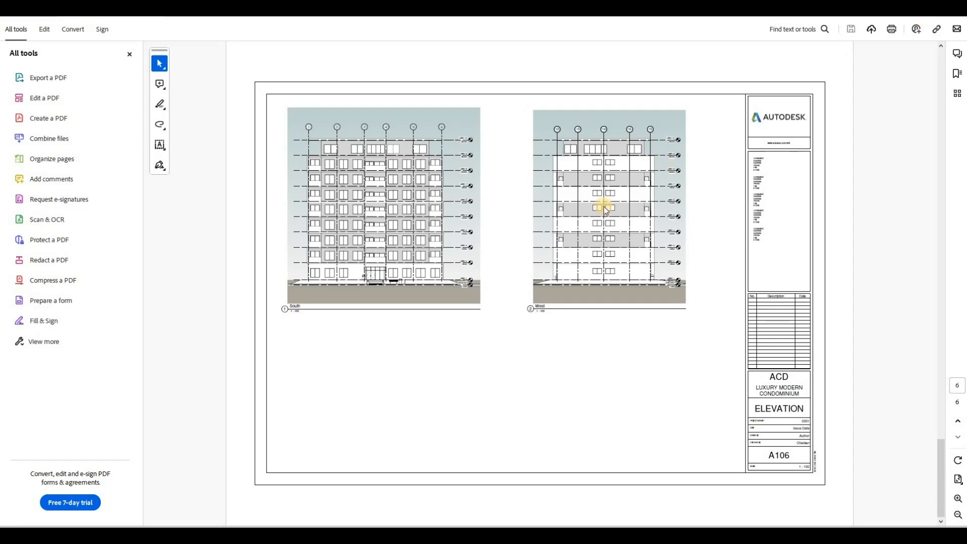
key(alt+Tab)
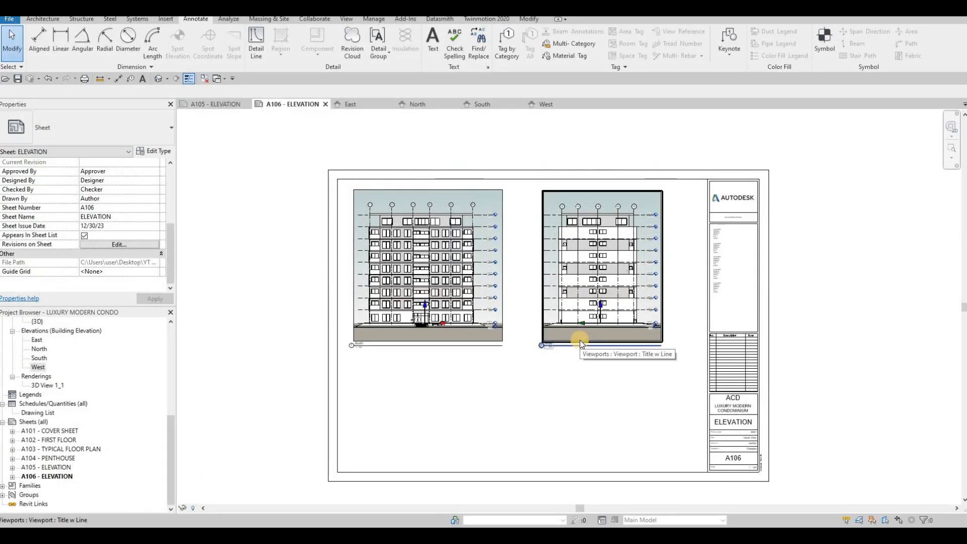